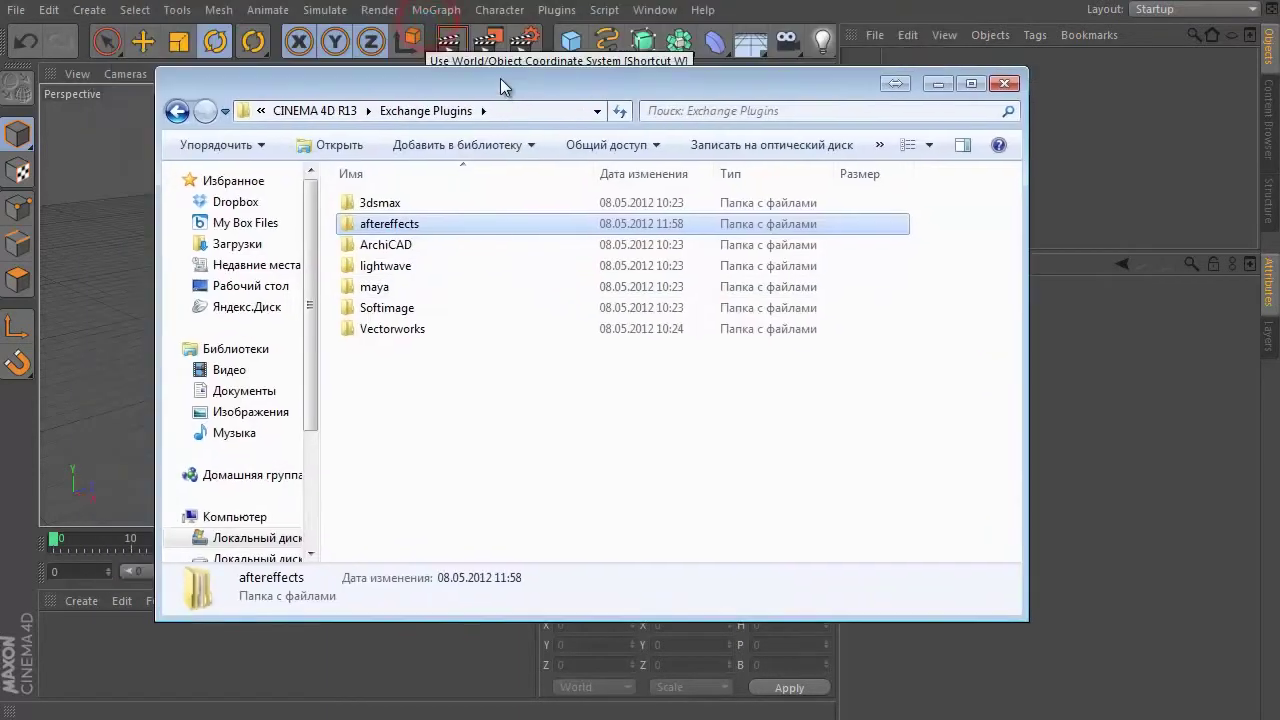
Step: Open aftereffects > Importer > Win > CS5-CS5.5 and select the Cinema4DAE.aex plugin file
double_click(413, 226)
left_click(411, 228)
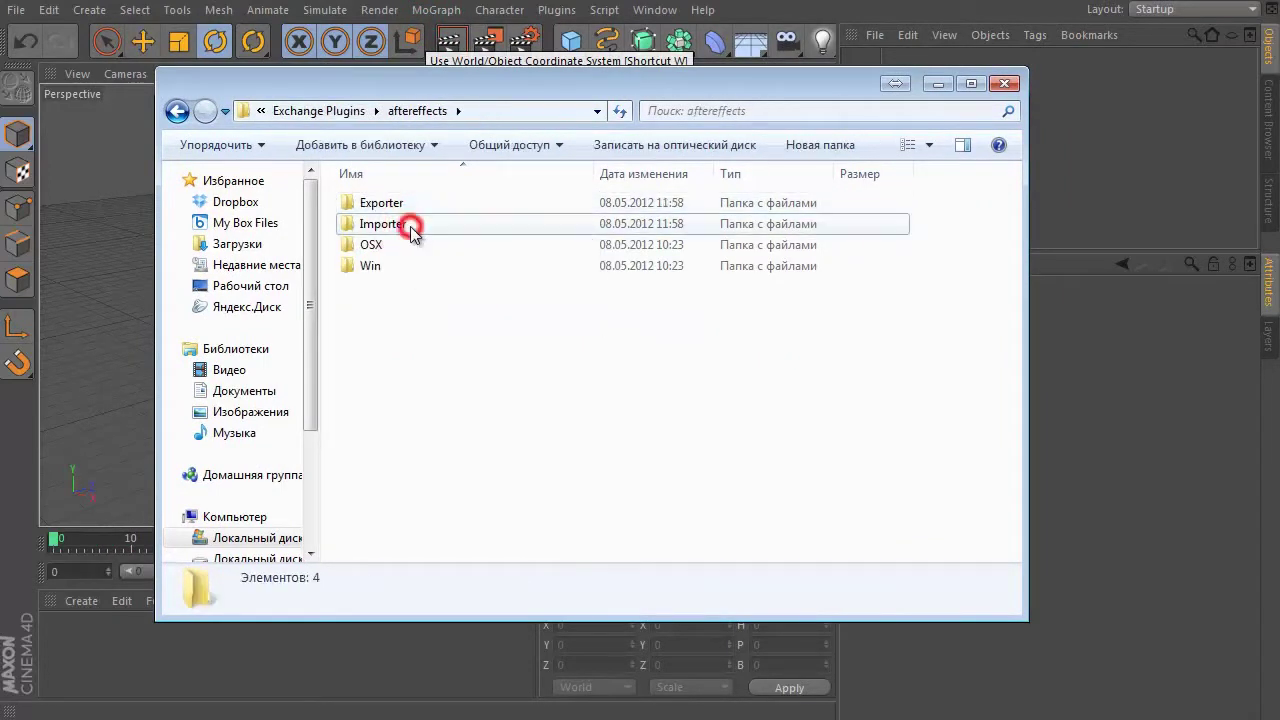
double_click(411, 226)
double_click(410, 227)
double_click(409, 226)
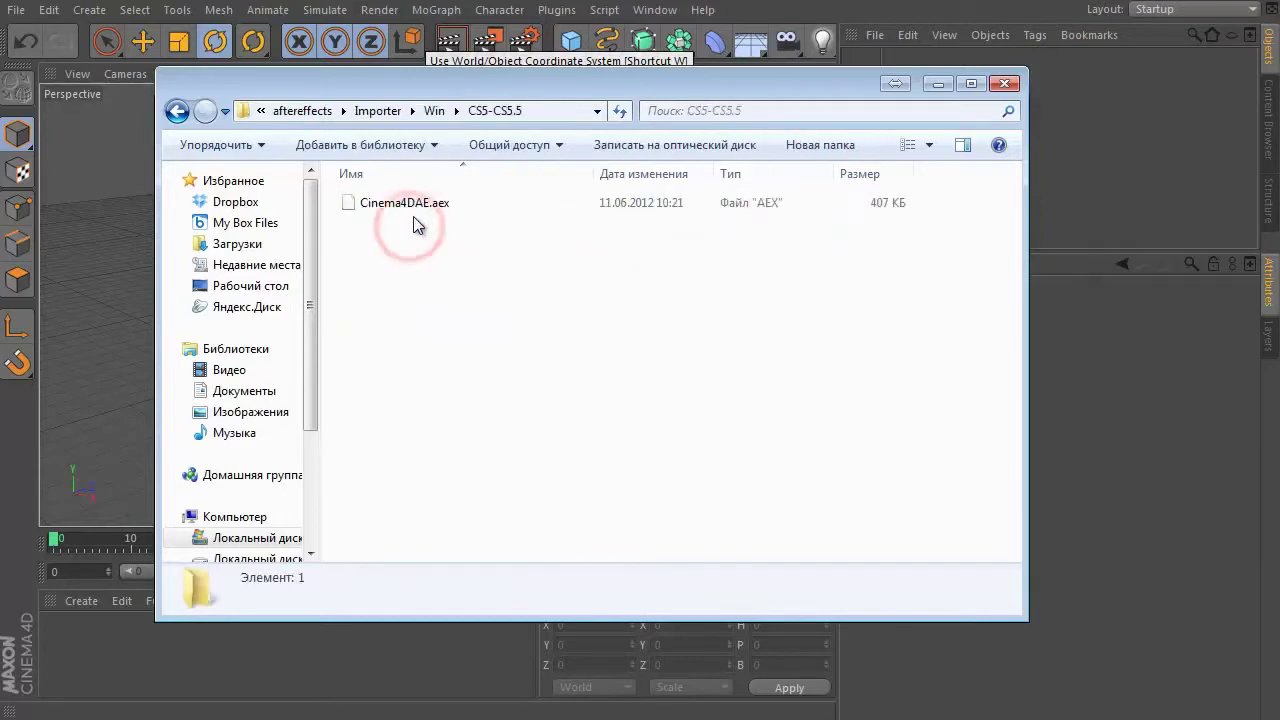
left_click(412, 204)
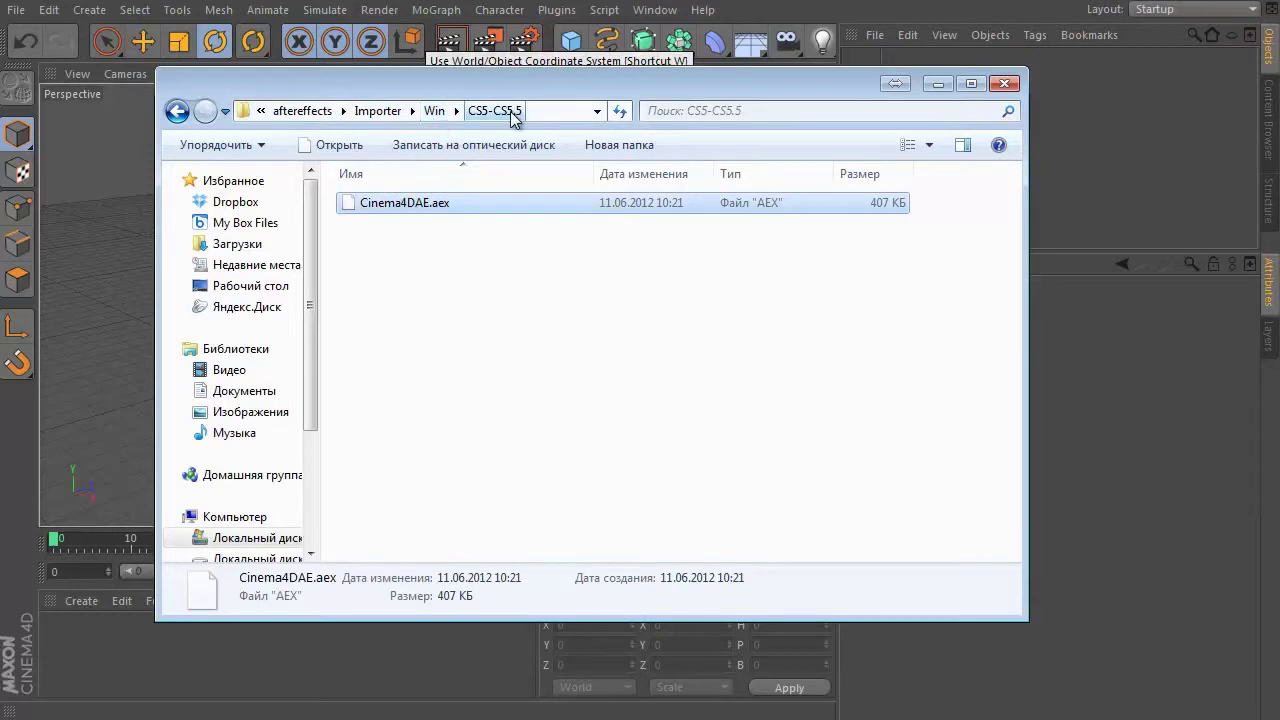
Step: Go back and open Exporter > Win > CS5-CS5.5 to view C4DExporter.aex, then minimize Explorer
left_click(434, 111)
left_click(377, 111)
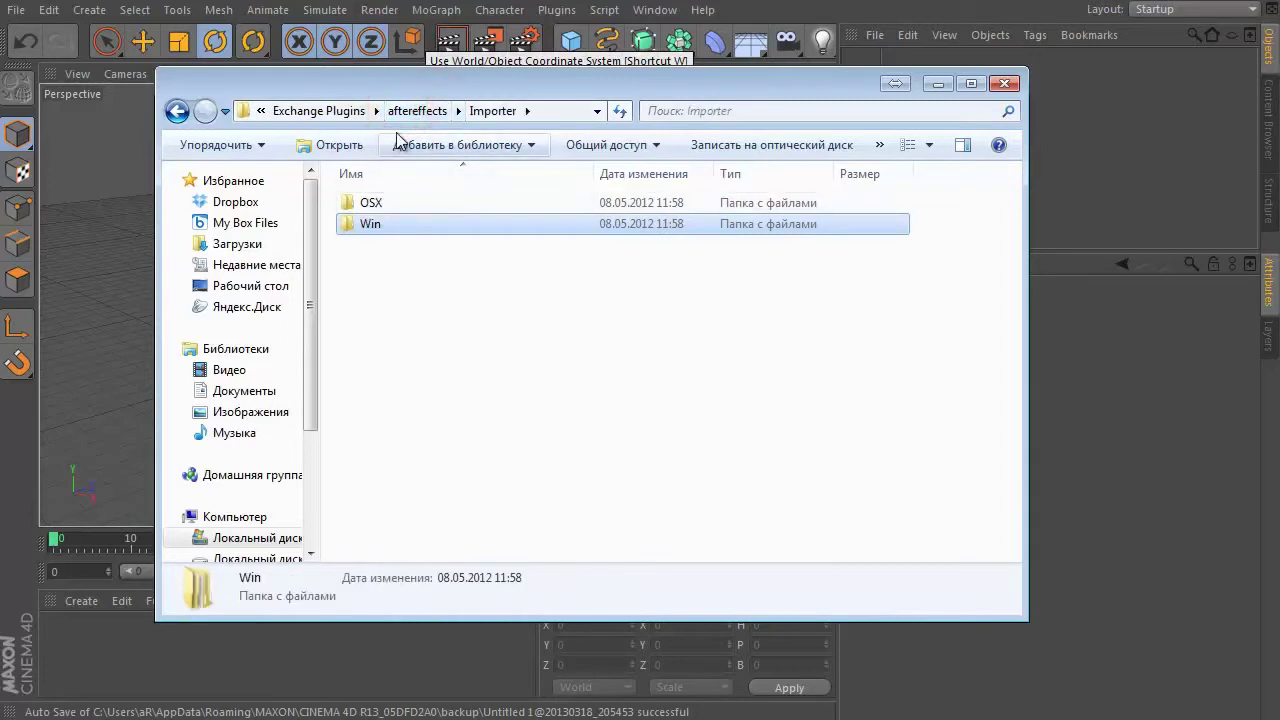
left_click(418, 111)
double_click(390, 203)
double_click(390, 224)
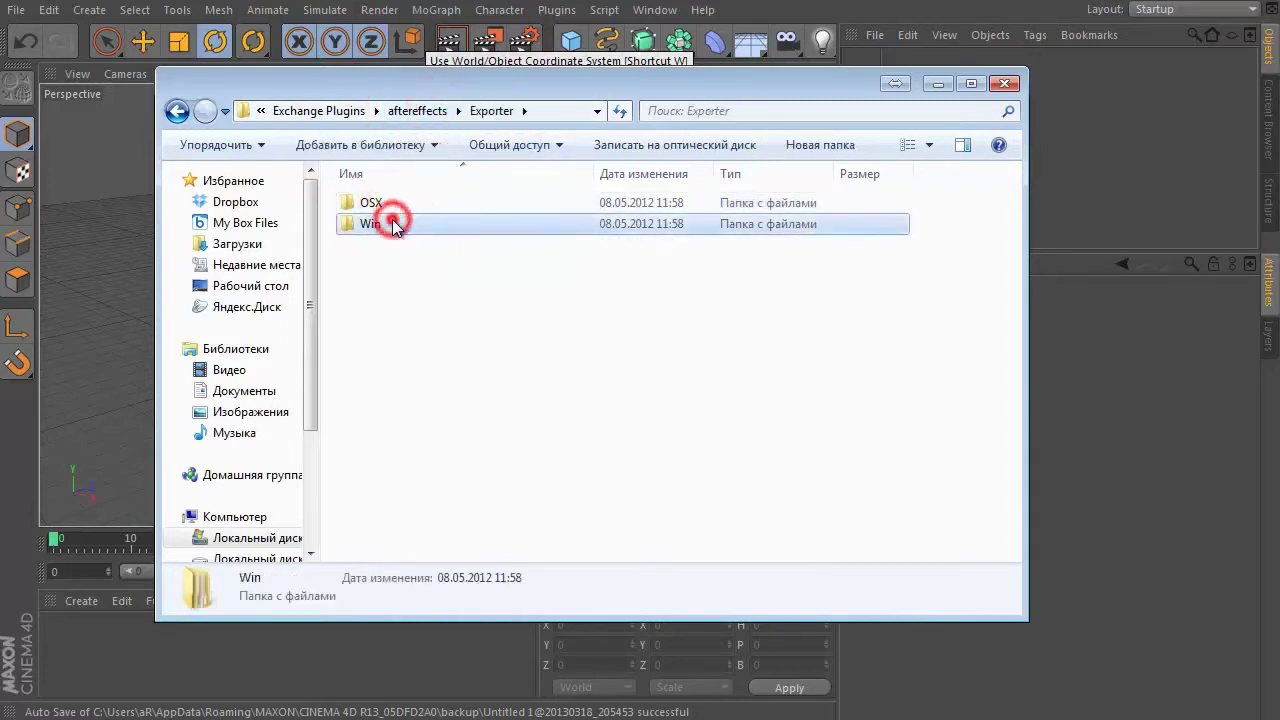
double_click(390, 224)
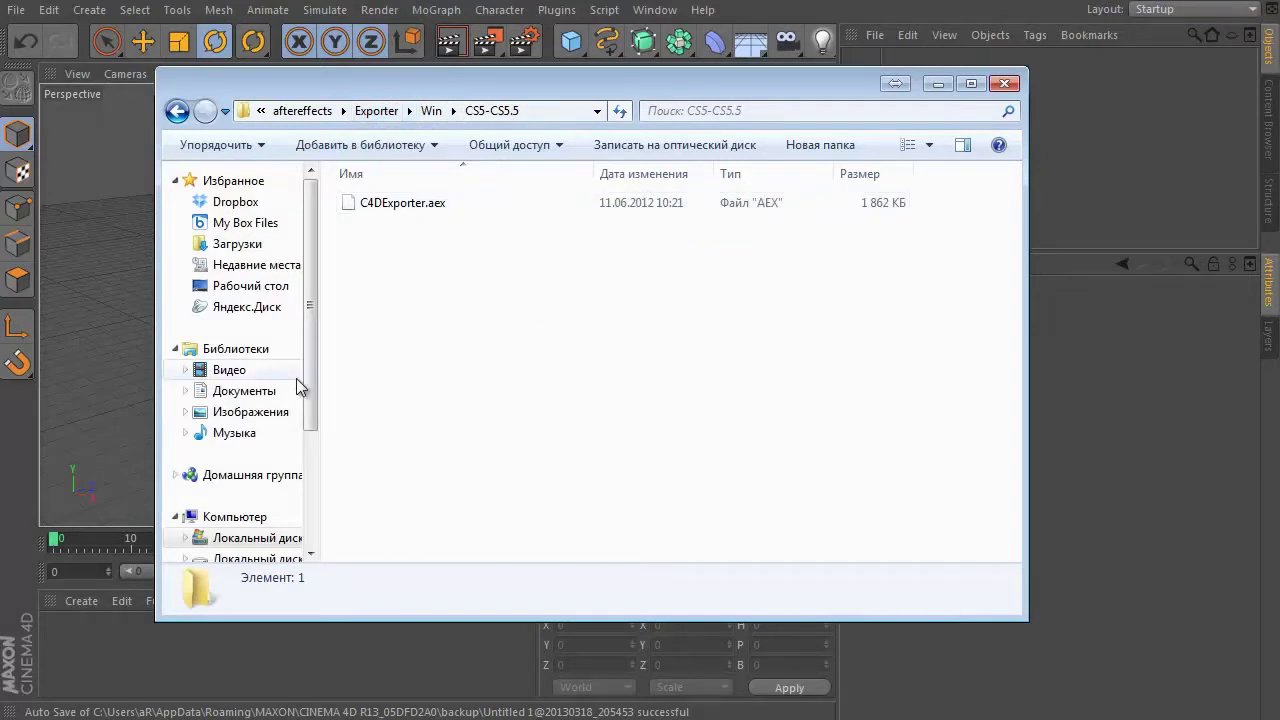
left_click(924, 86)
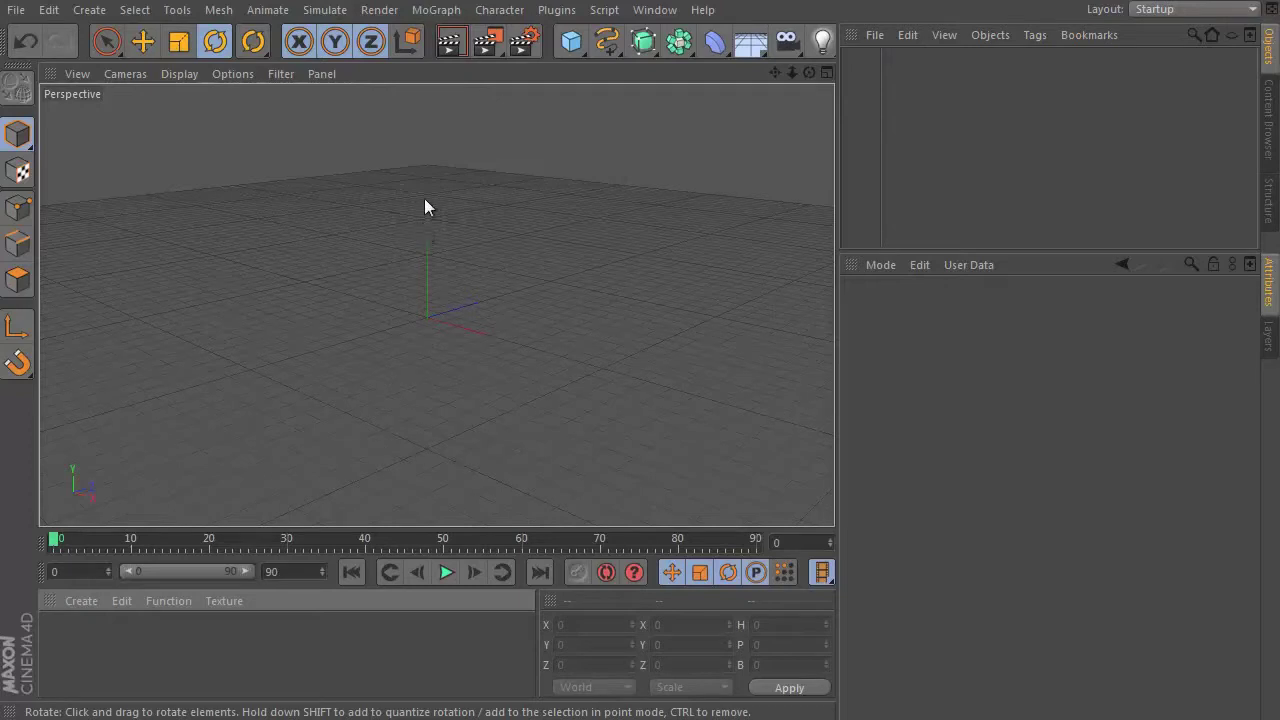
Step: Add a cube and set its Size Z to 20 for a thin slab
left_click(571, 41)
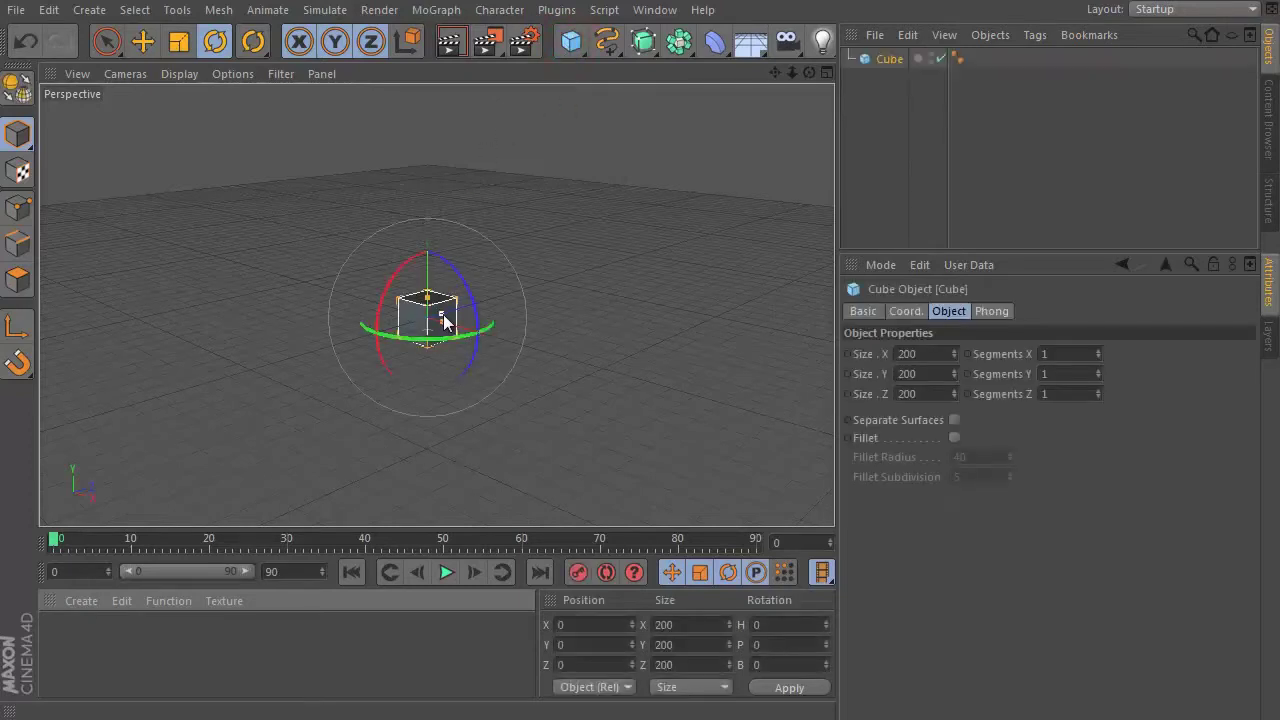
left_click_drag(443, 318, 428, 314)
left_click(946, 392)
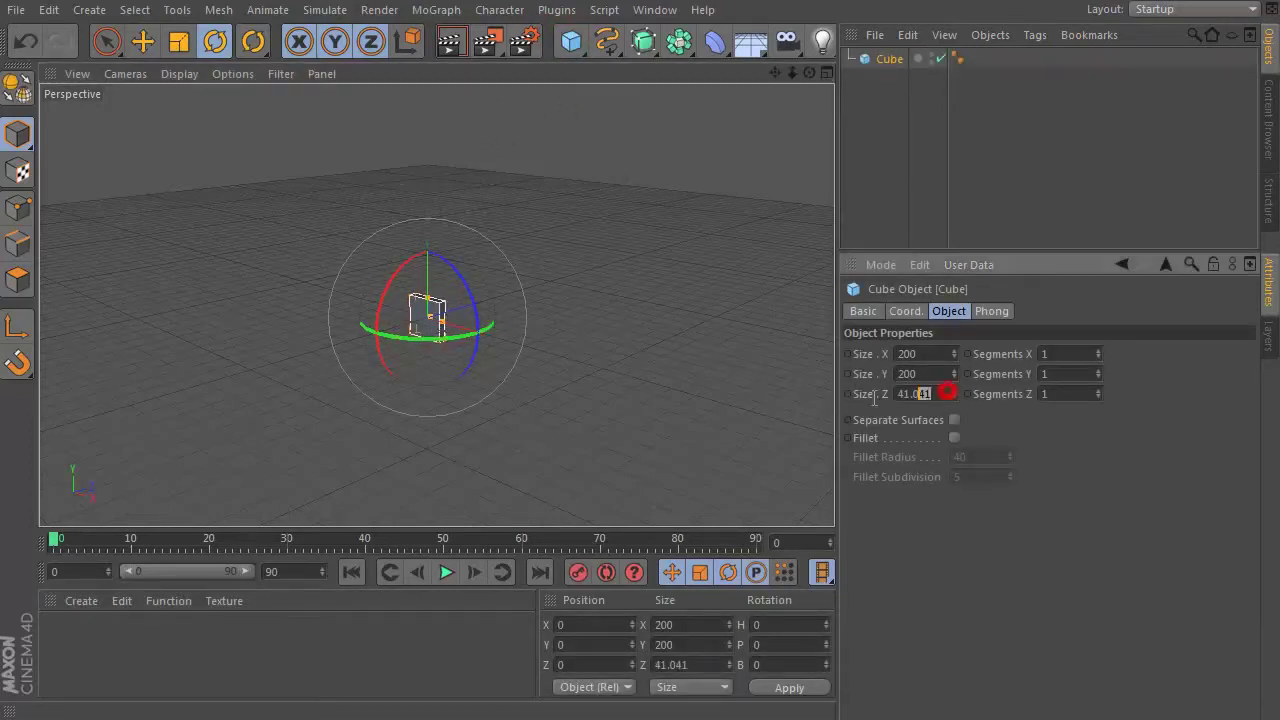
type("20")
key("Return")
mouse_move(440, 300)
left_mouse_down("alt")
mouse_move(462, 313)
mouse_move(457, 368)
left_mouse_up("alt")
Step: Add a +Z-oriented 200×200 plane and move it just in front of the cube
key("e")
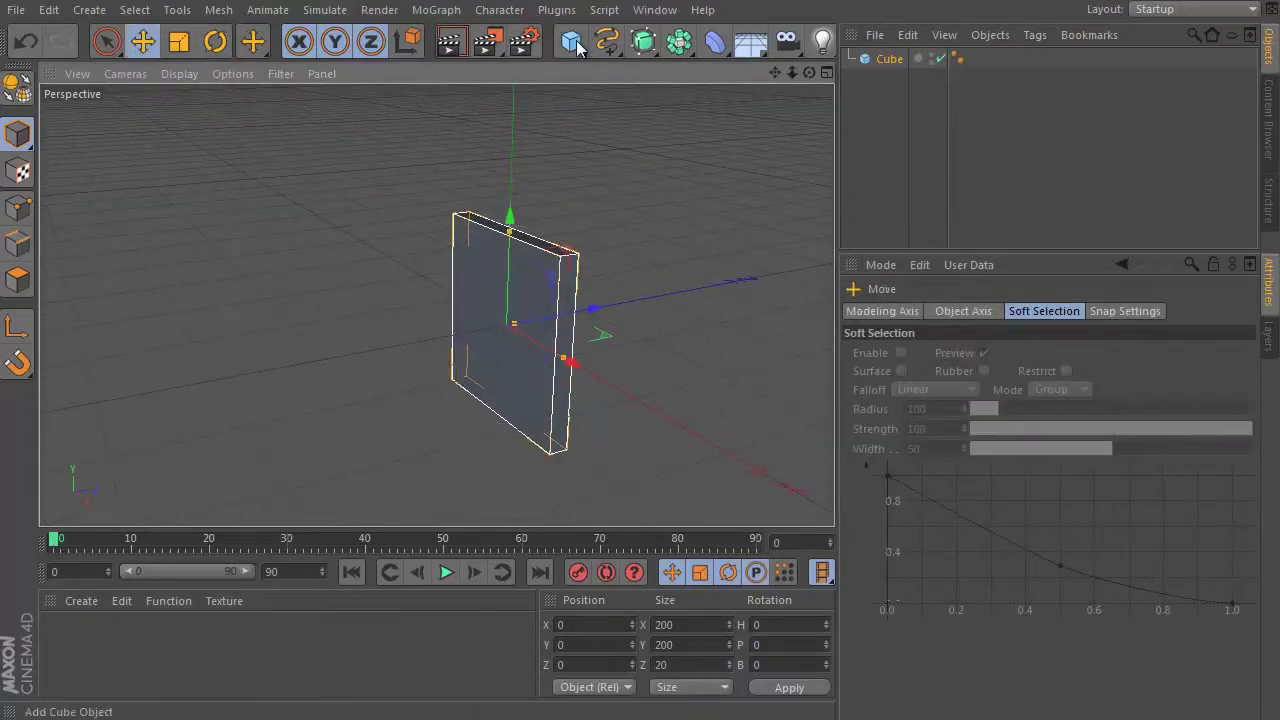
left_click_drag(578, 47, 740, 109)
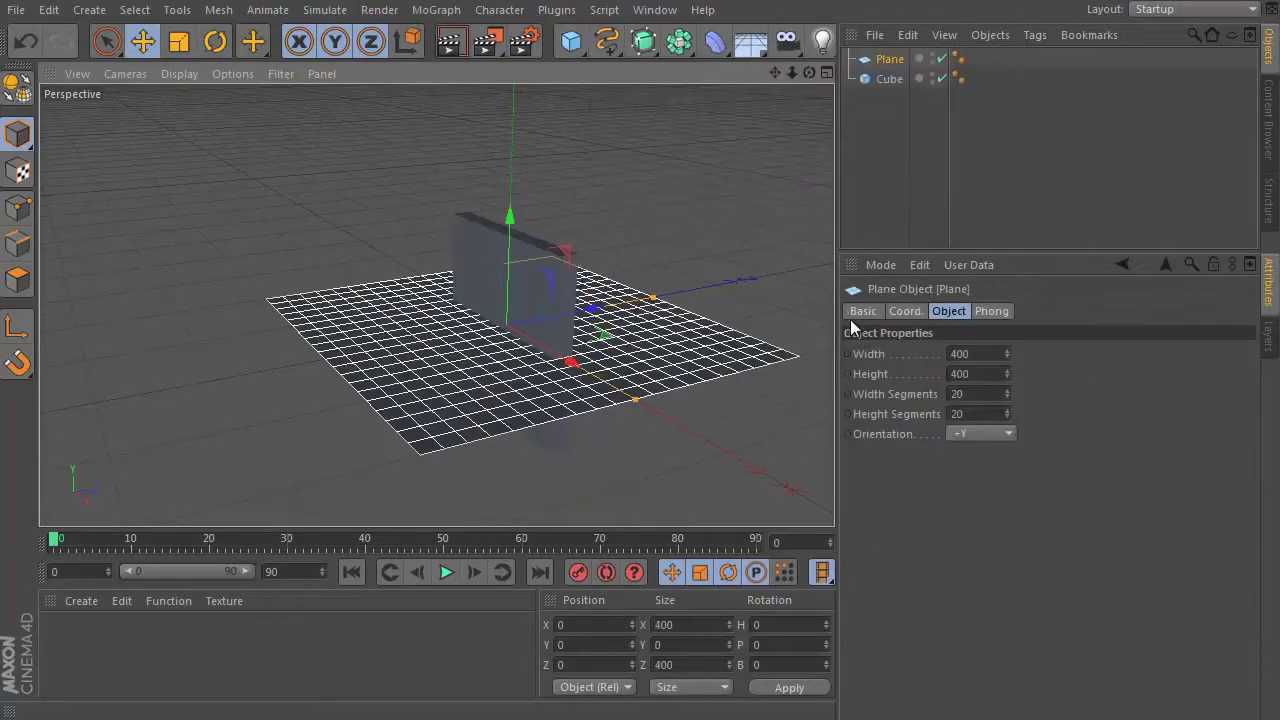
left_click(975, 432)
left_click(975, 466)
left_click(962, 354)
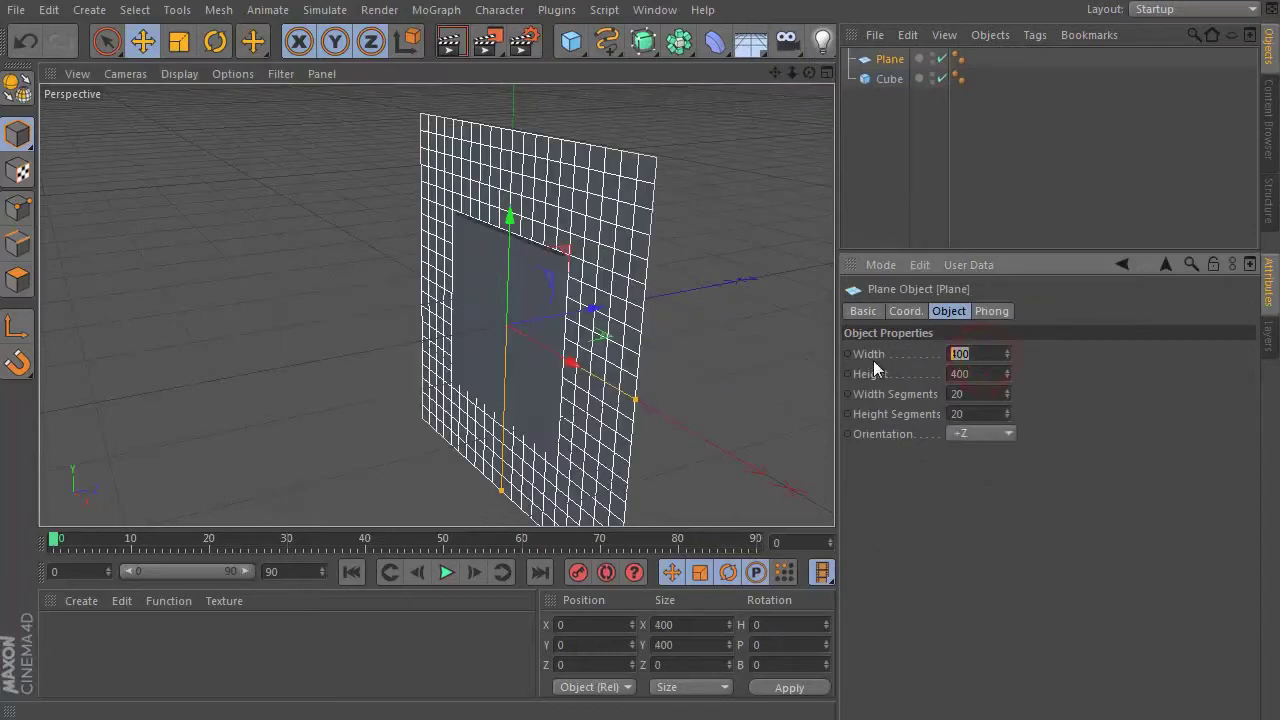
key("Tab")
type("200")
key("Return")
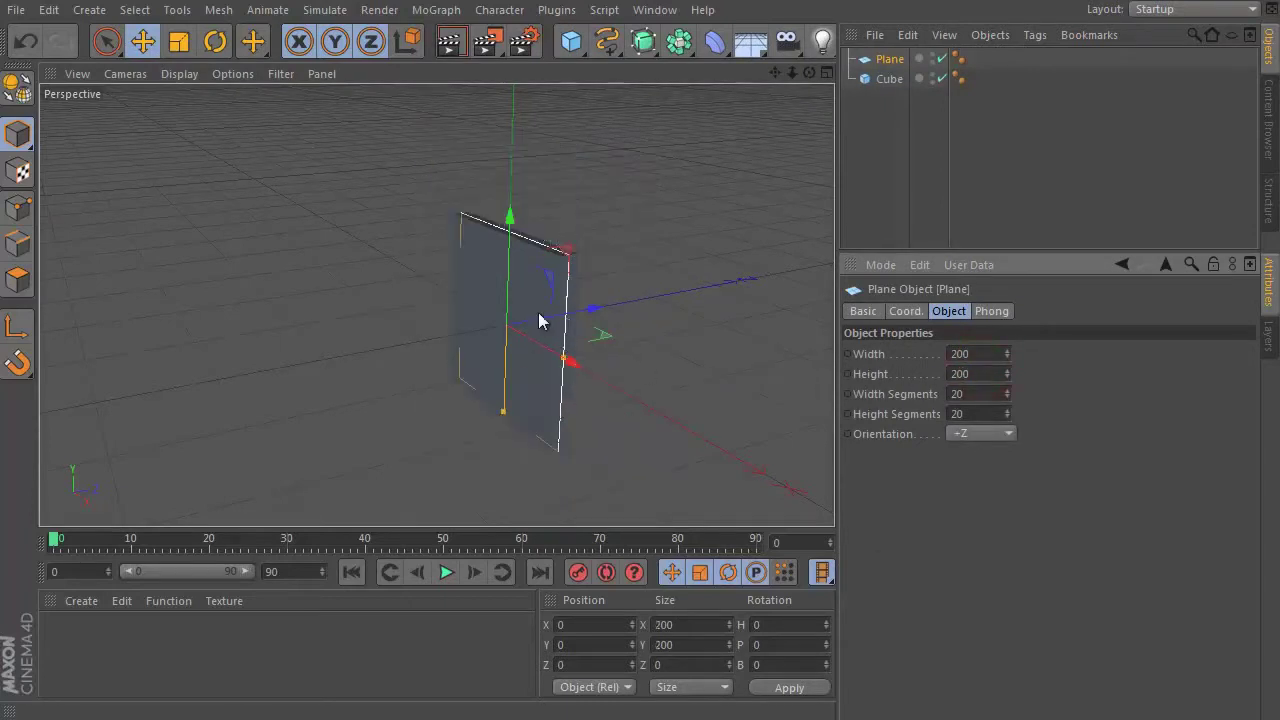
left_click_drag(568, 314, 529, 323)
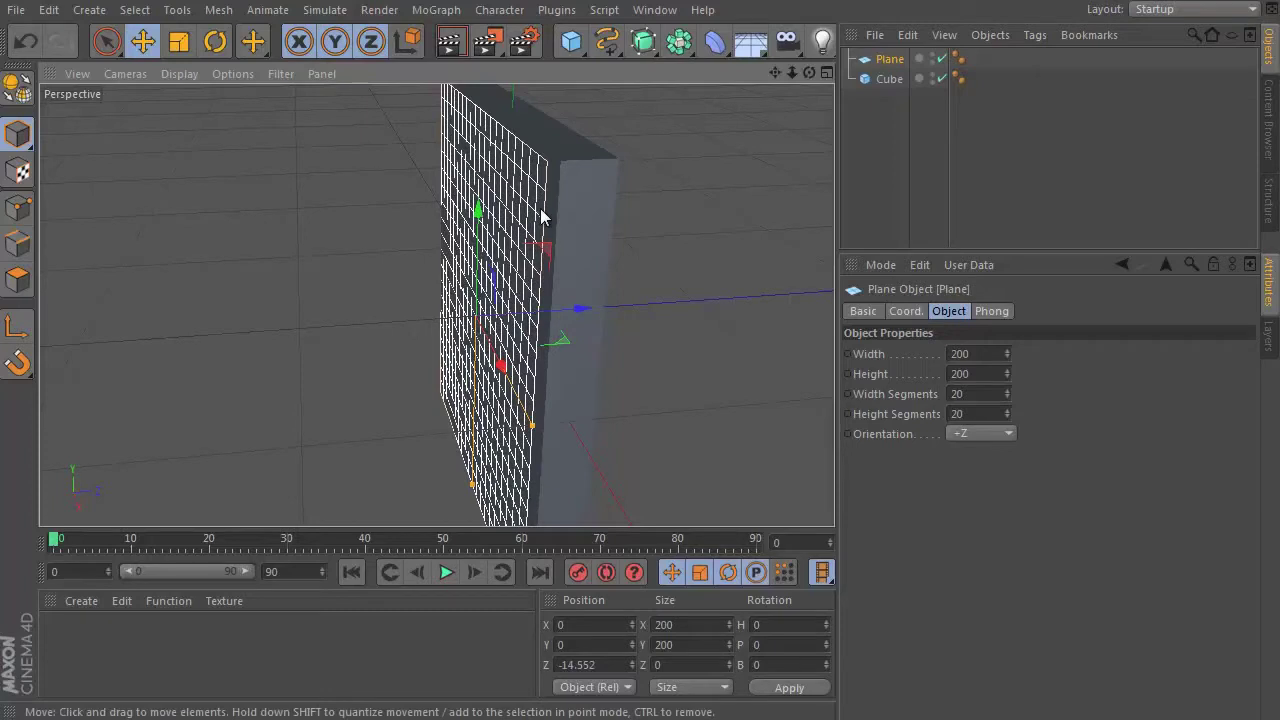
Step: Orbit around the slab to check the plane's placement against the cube
left_click(557, 212)
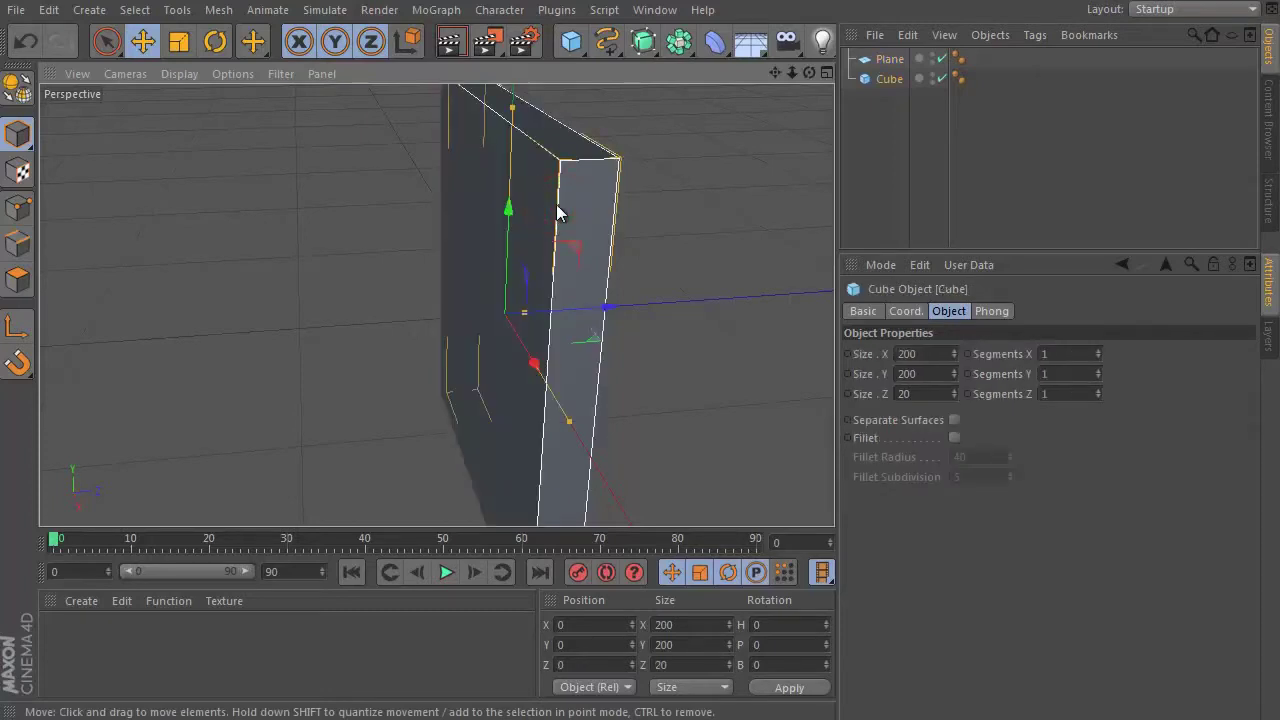
left_click(533, 190)
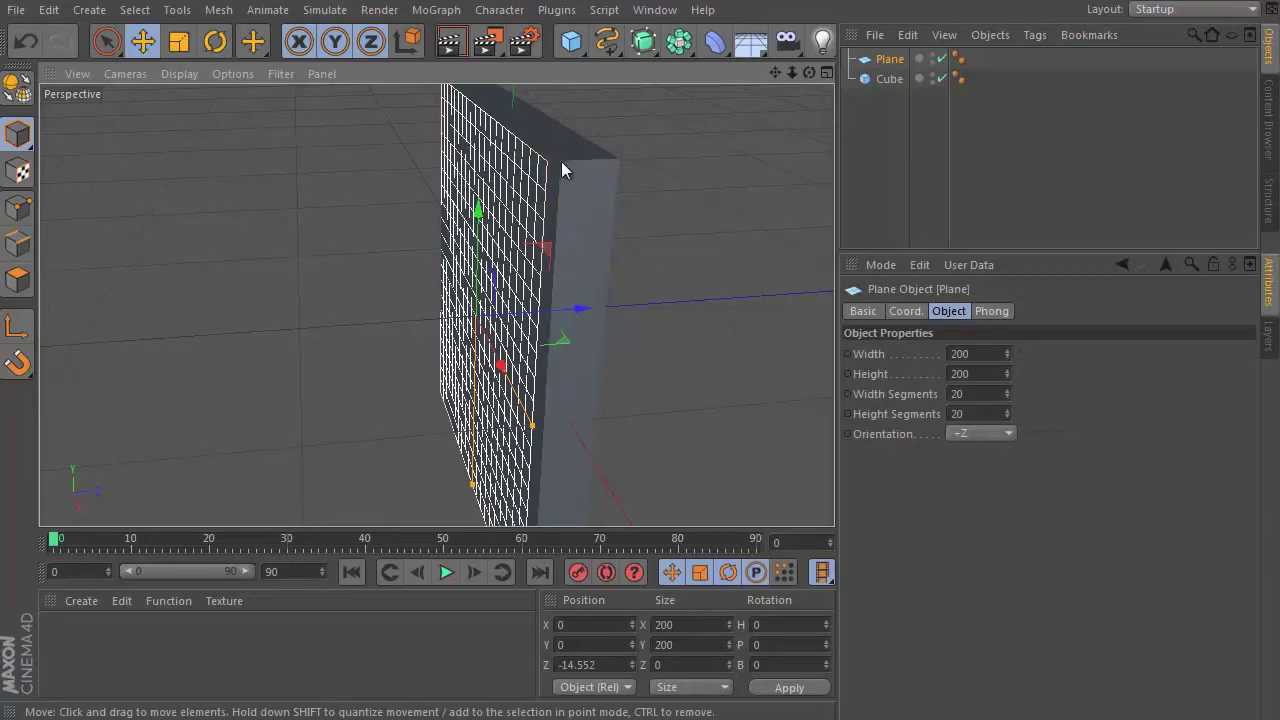
mouse_move(595, 220)
left_mouse_down("alt")
mouse_move(503, 211)
mouse_move(409, 317)
left_mouse_up("alt")
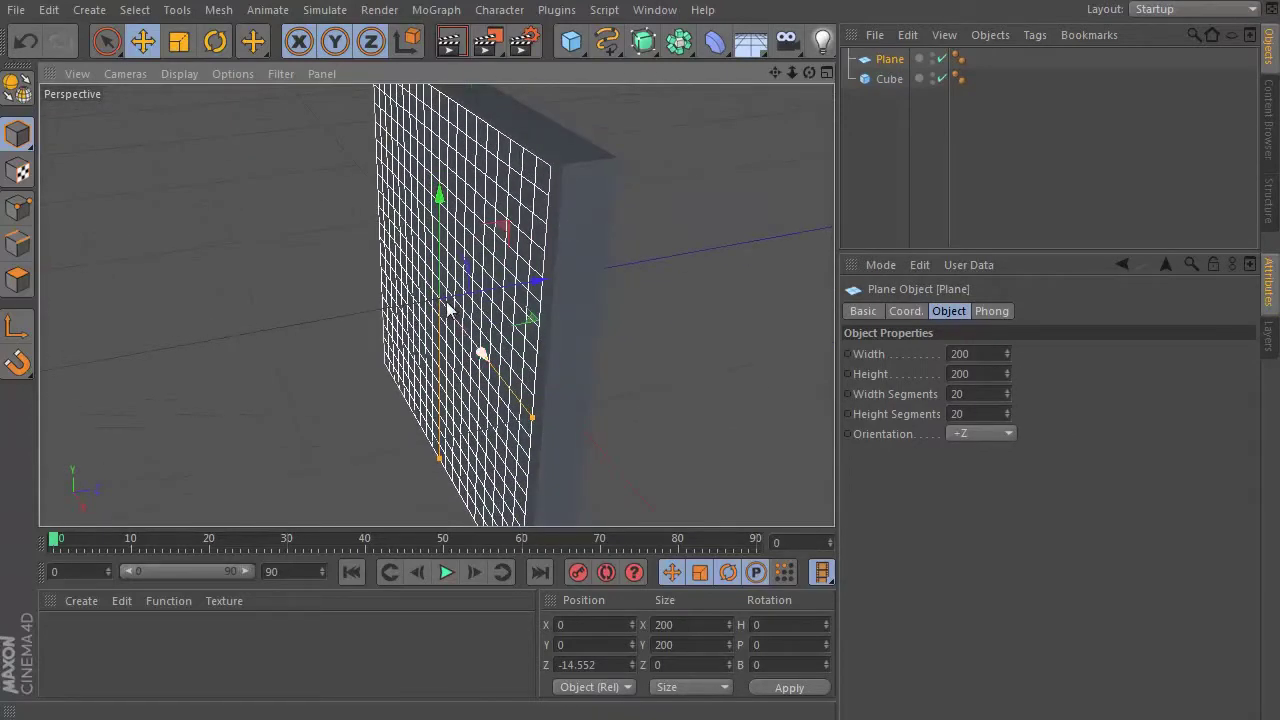
mouse_move(430, 297)
left_mouse_down("alt")
mouse_move(577, 207)
mouse_move(538, 187)
mouse_move(588, 348)
left_mouse_up("alt")
left_click(577, 207)
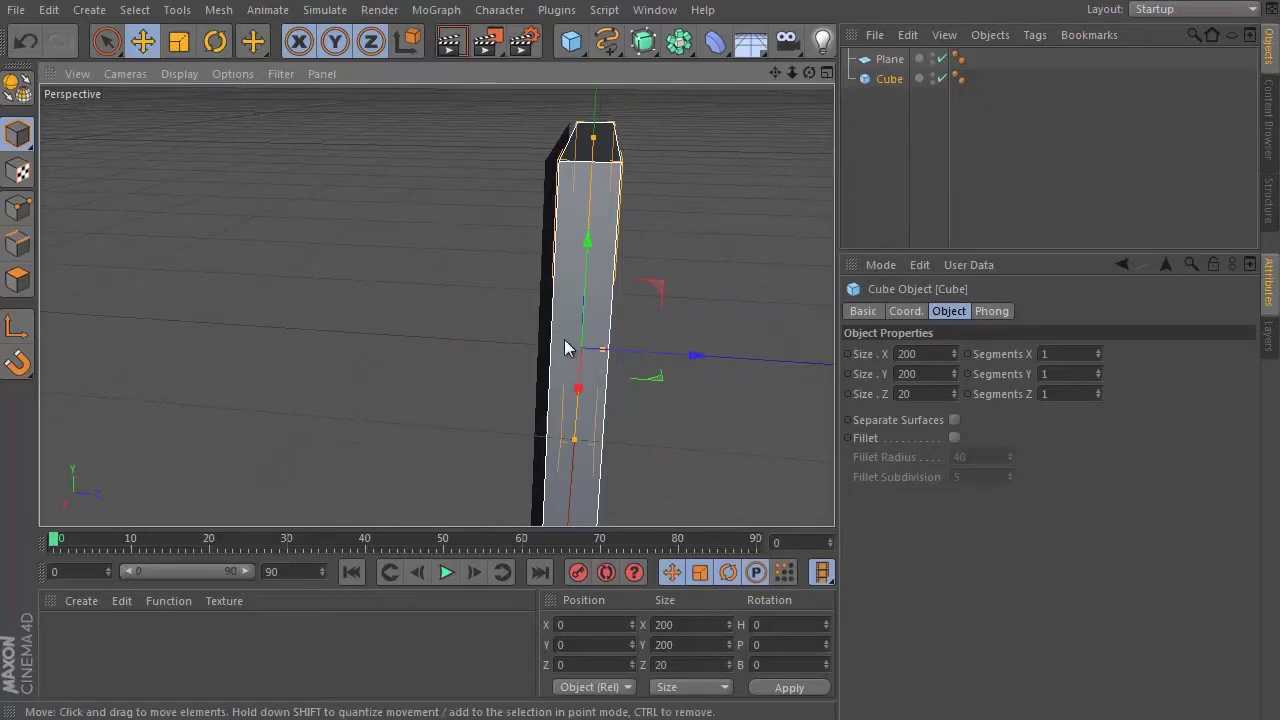
Step: Create a red material and apply it to the cube
left_click(543, 292)
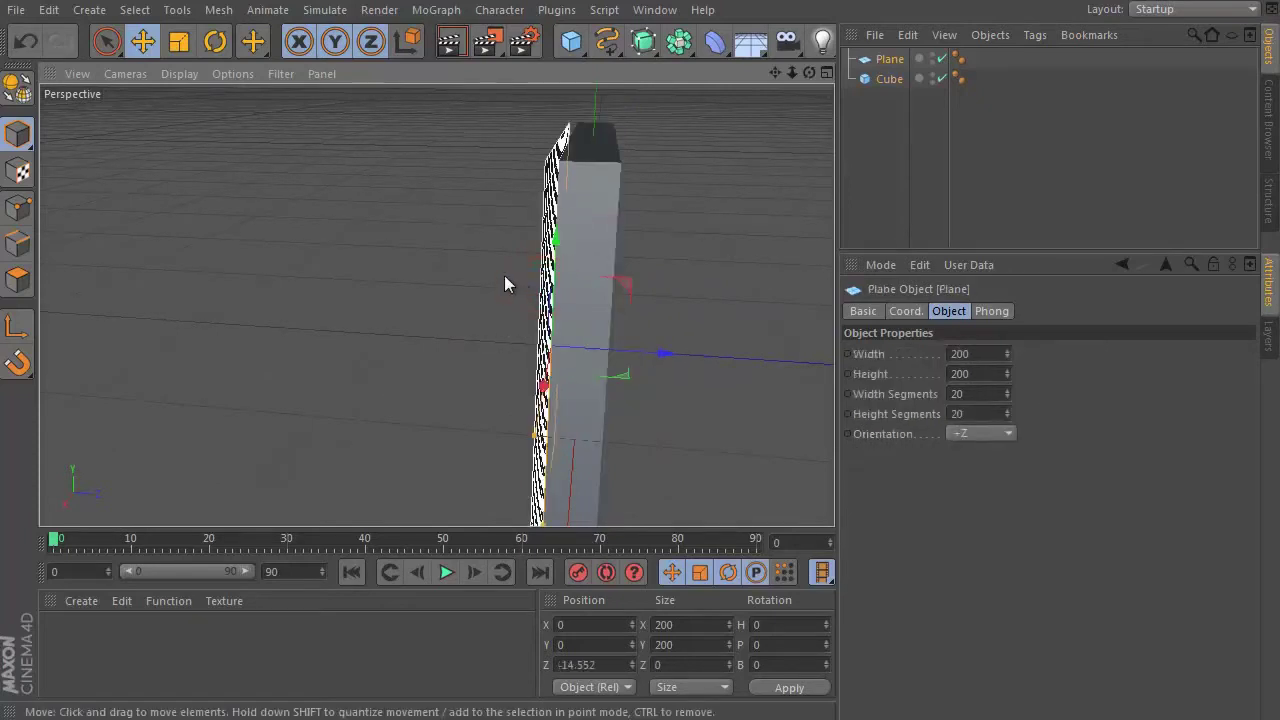
left_click(575, 177)
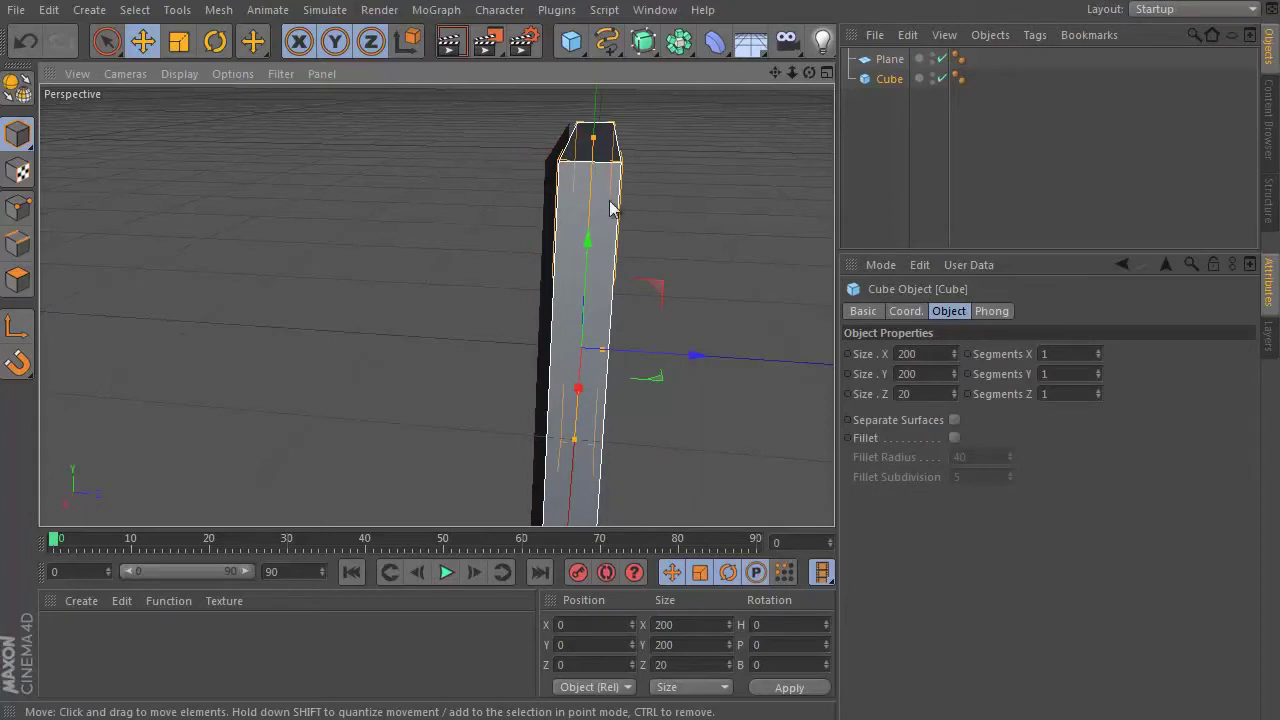
double_click(135, 643)
left_click_drag(1133, 513, 1221, 513)
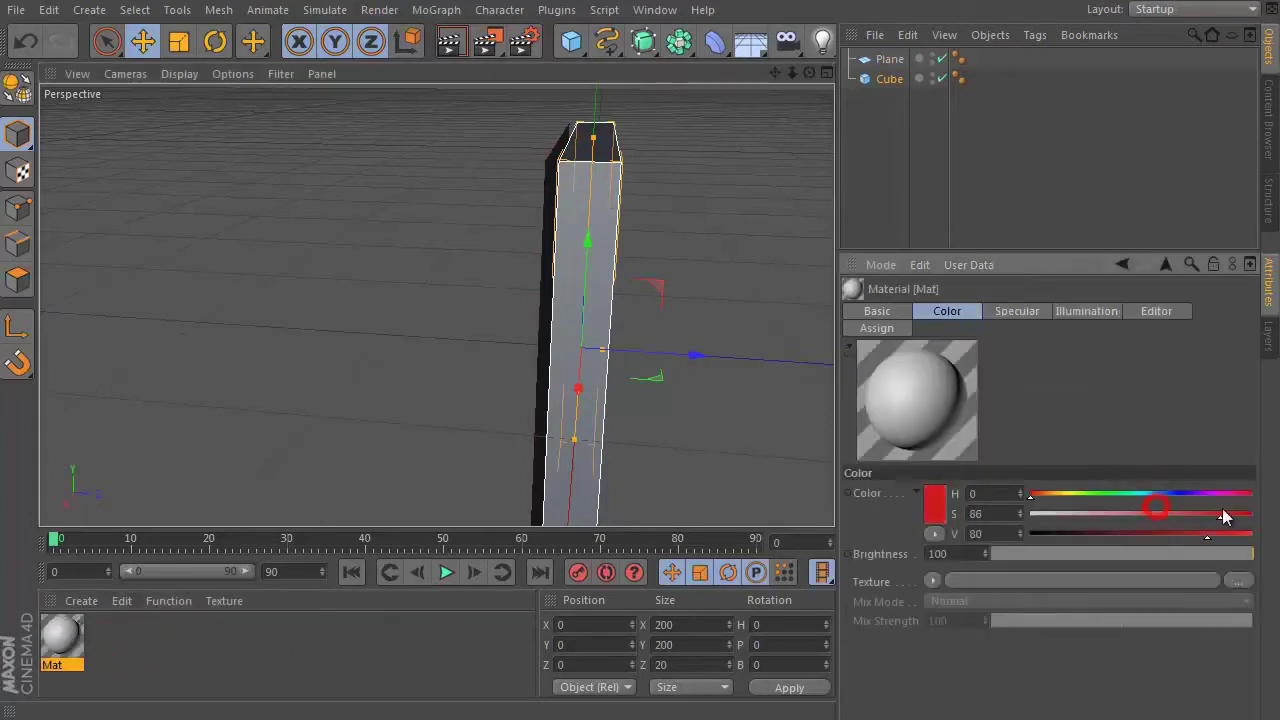
mouse_move(100, 628)
left_mouse_down()
mouse_move(630, 272)
mouse_move(577, 238)
left_mouse_up()
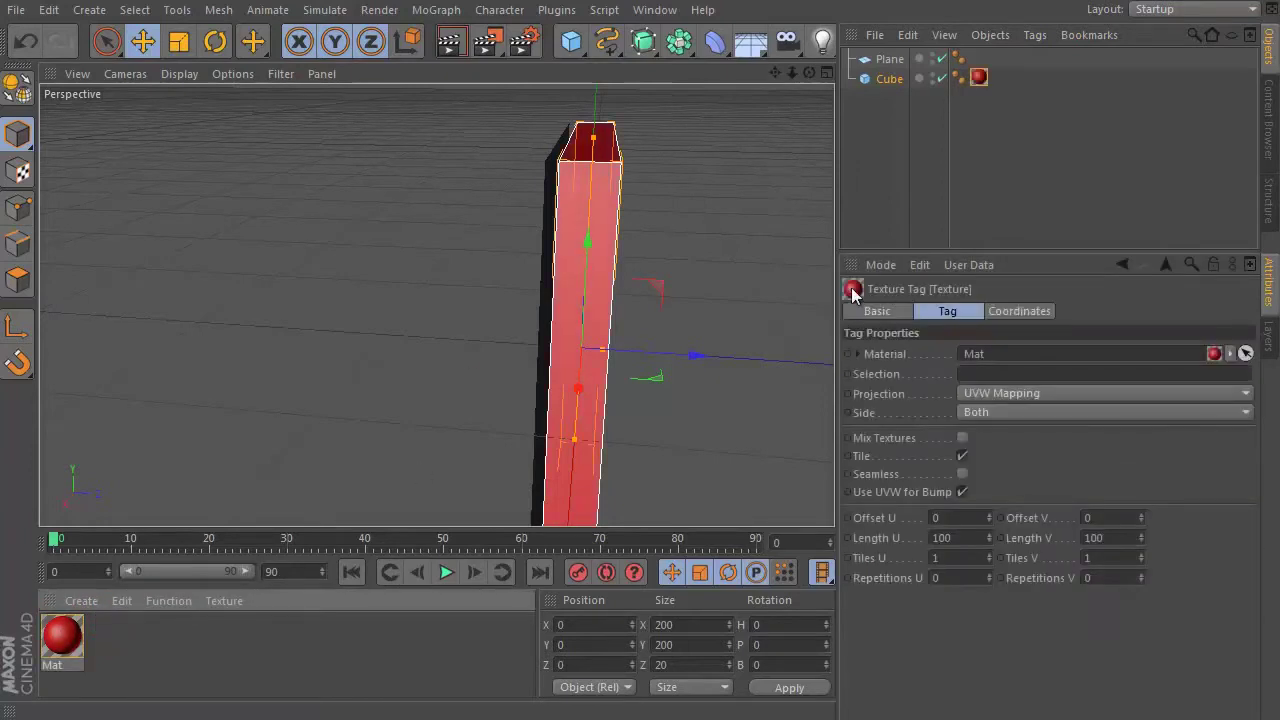
Step: Raise the red material's specular height and enable Reflection at 40%
left_click(58, 651)
left_click(1016, 311)
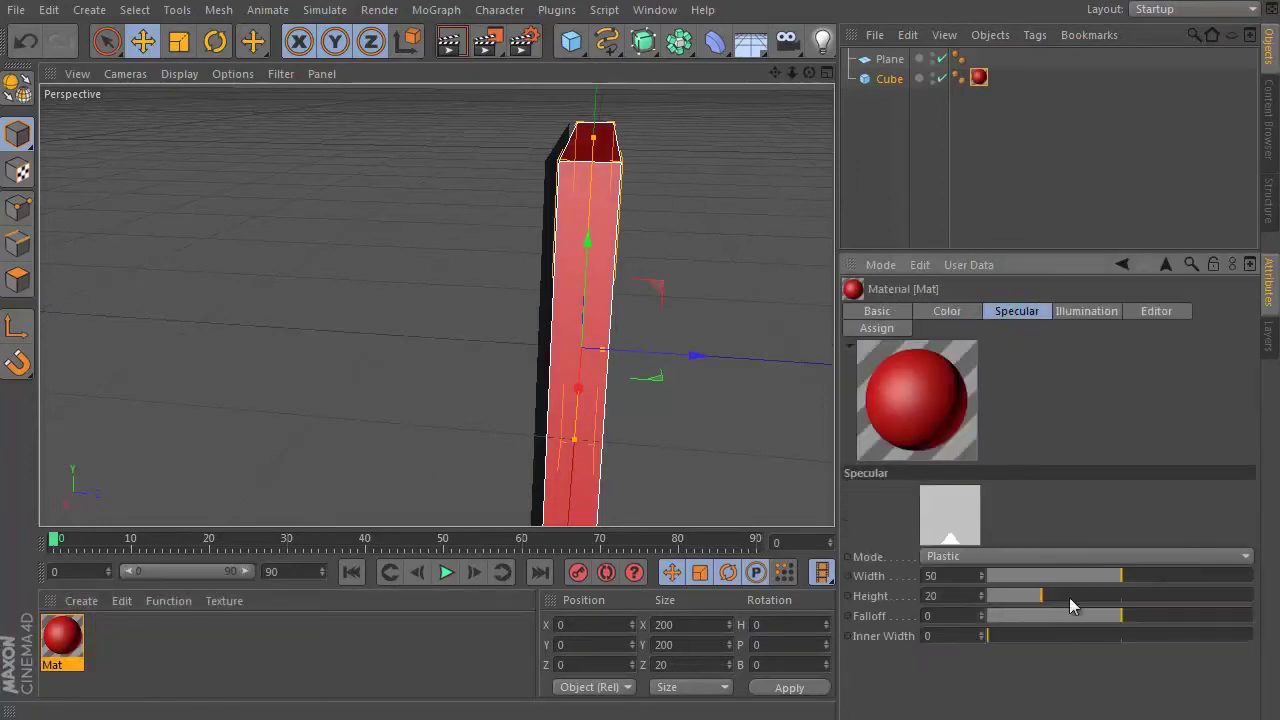
left_click_drag(1069, 597, 1120, 597)
left_click(870, 311)
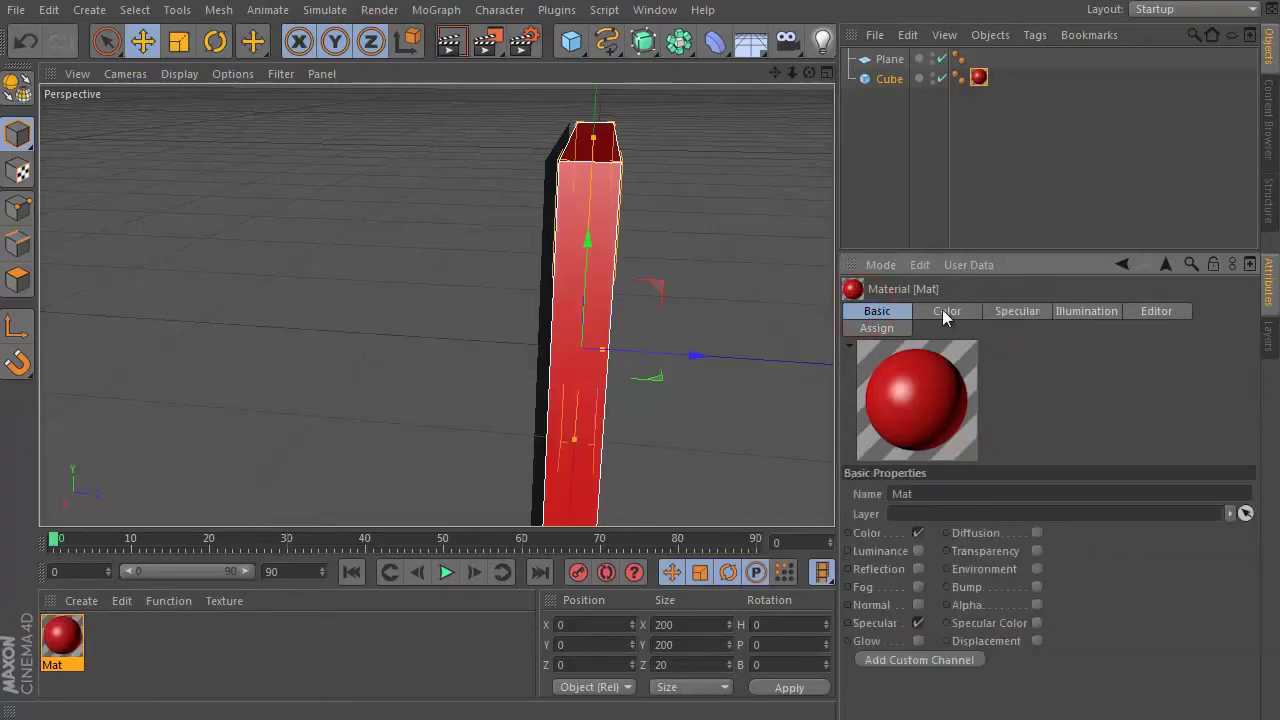
left_click(918, 569)
left_click(1016, 311)
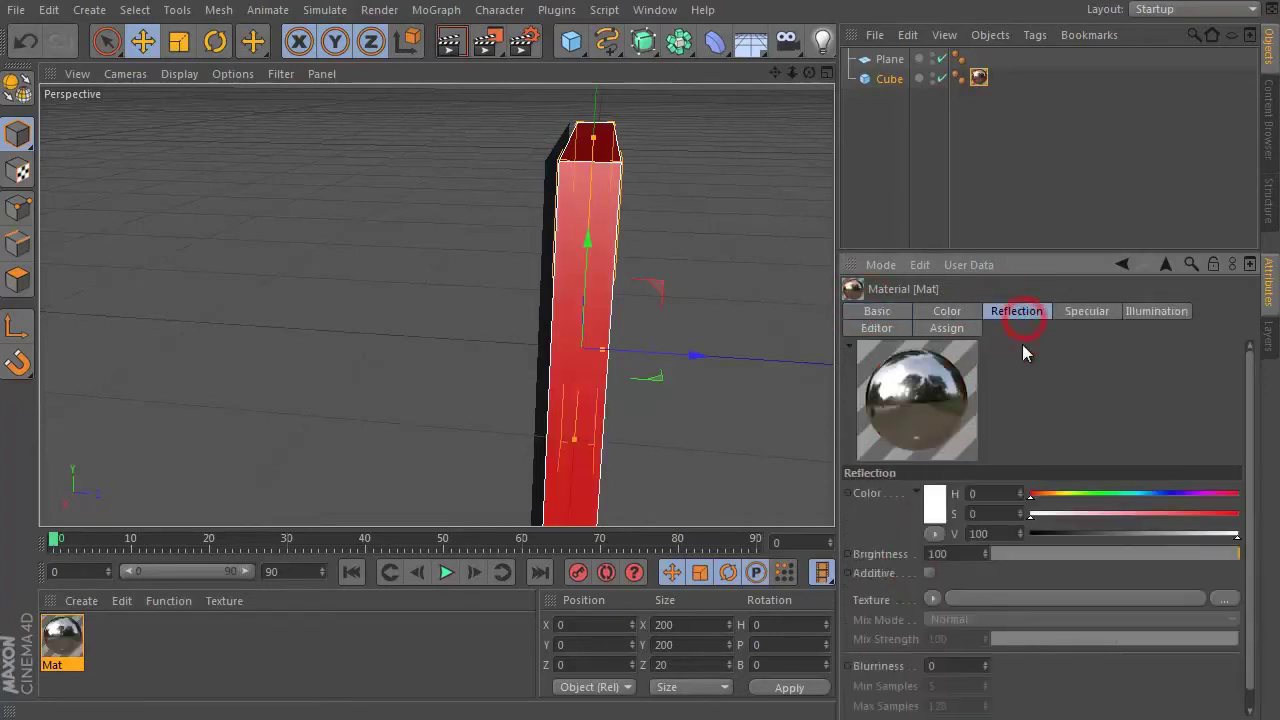
double_click(950, 555)
type("40")
key("Return")
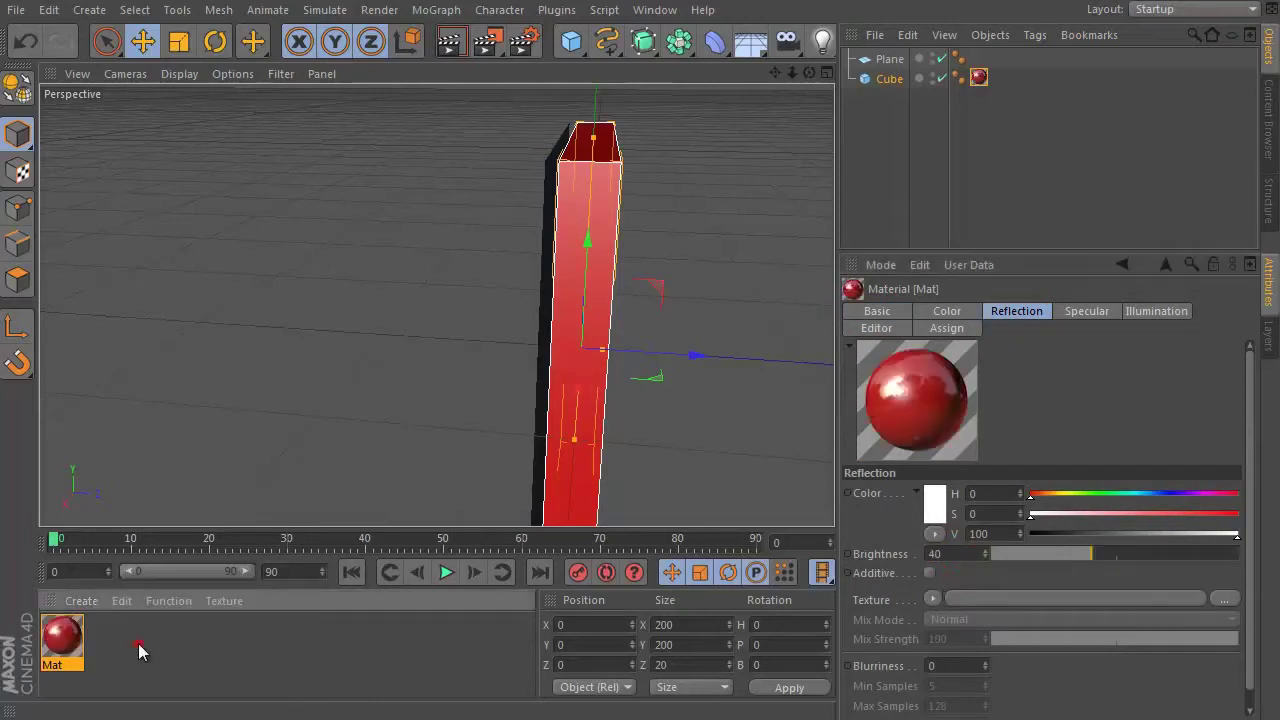
Step: Create a grey material with 20% Reflection and apply it to the plane
double_click(137, 650)
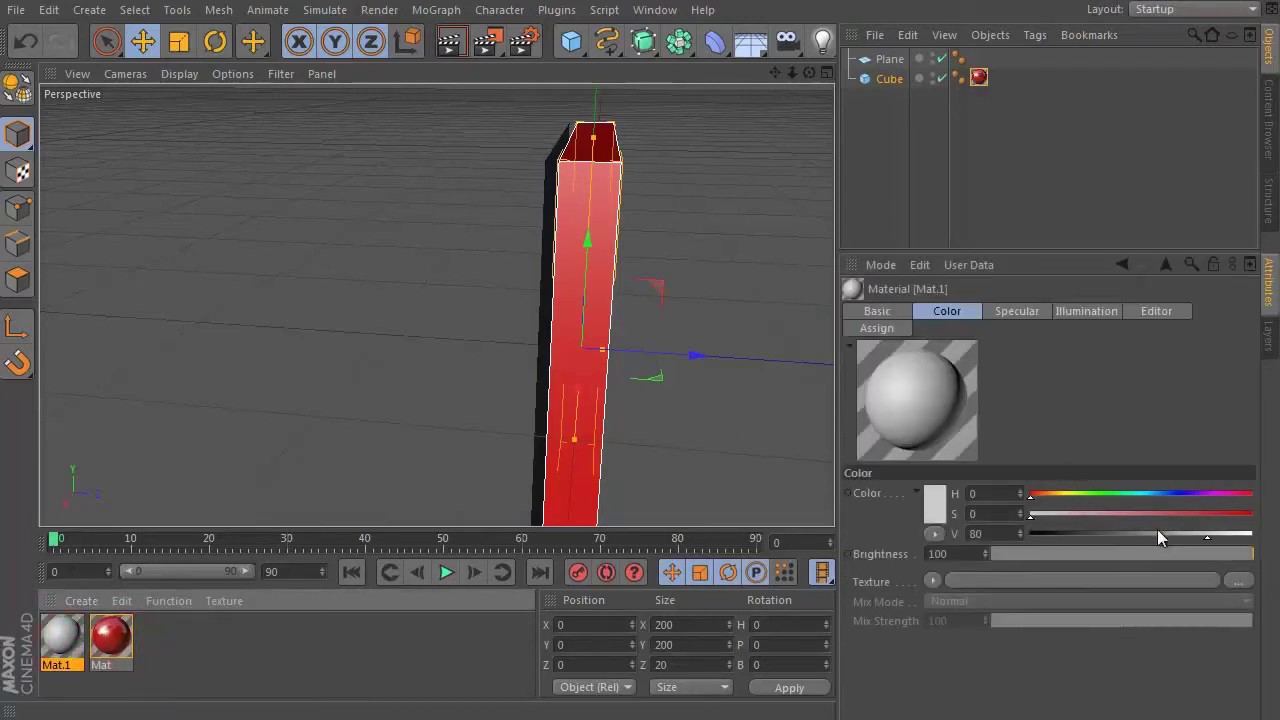
left_click_drag(1186, 534, 1177, 534)
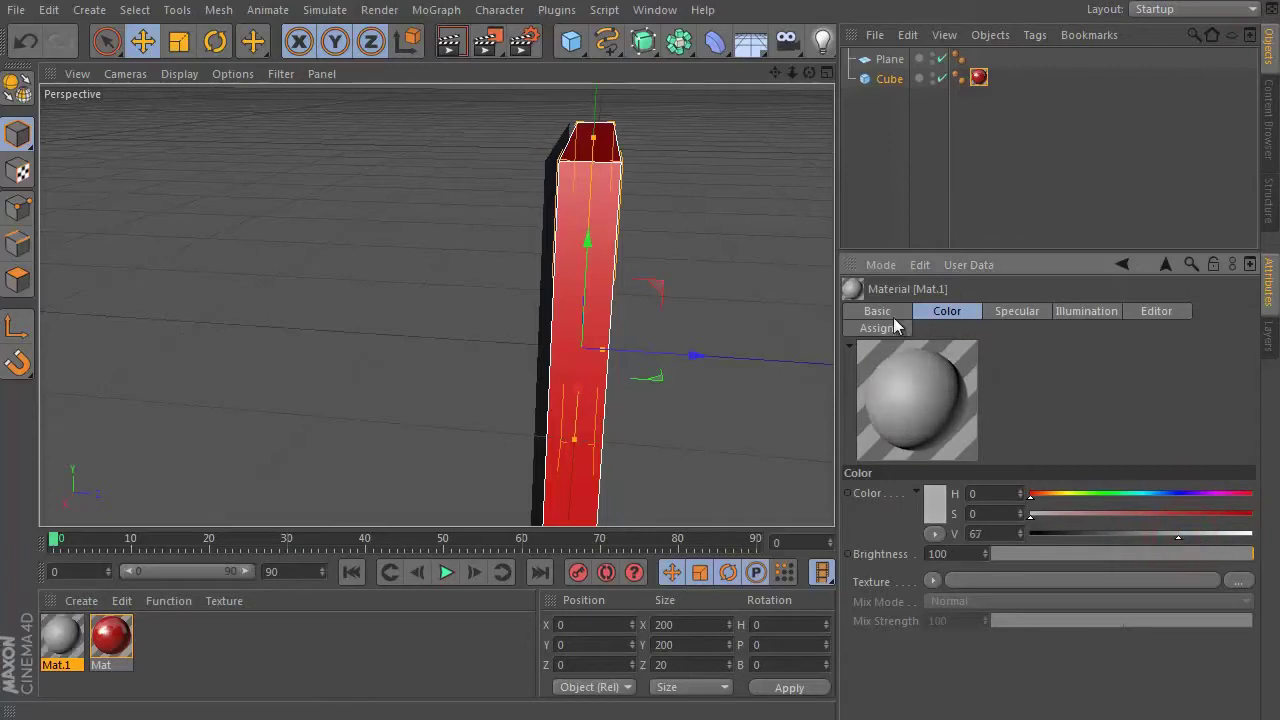
left_click(877, 311)
left_click(918, 569)
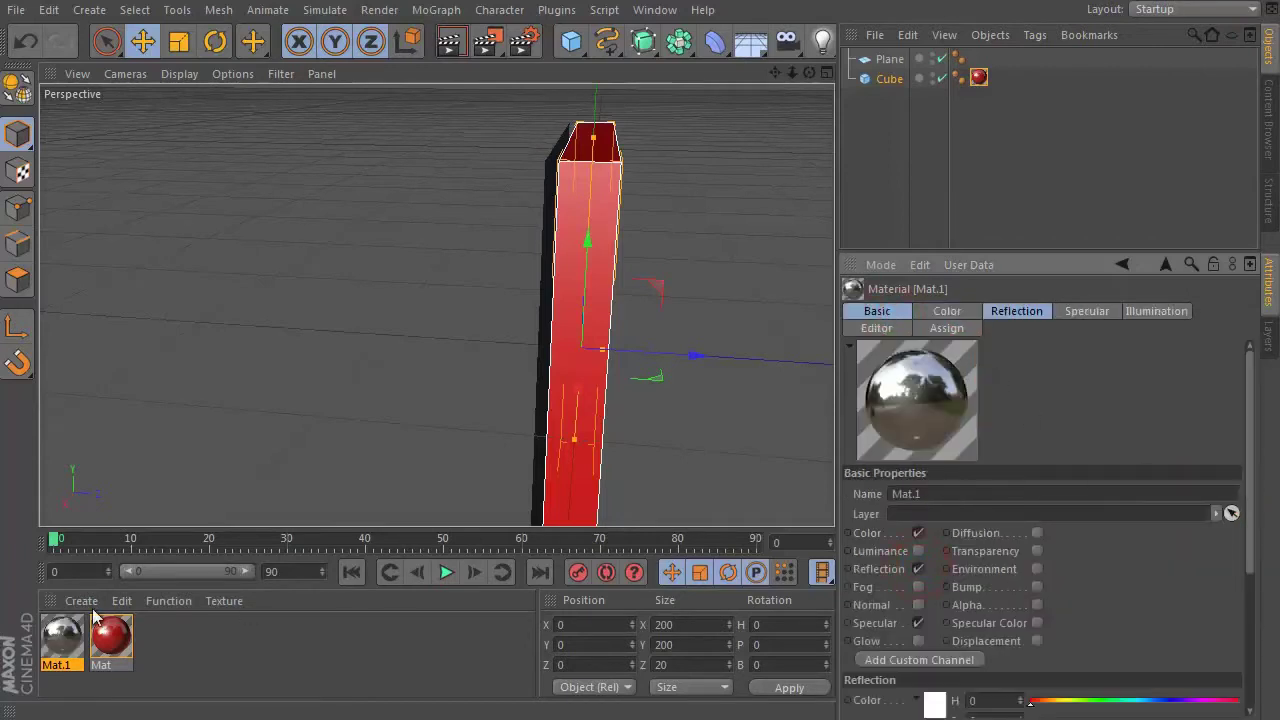
left_click(1032, 312)
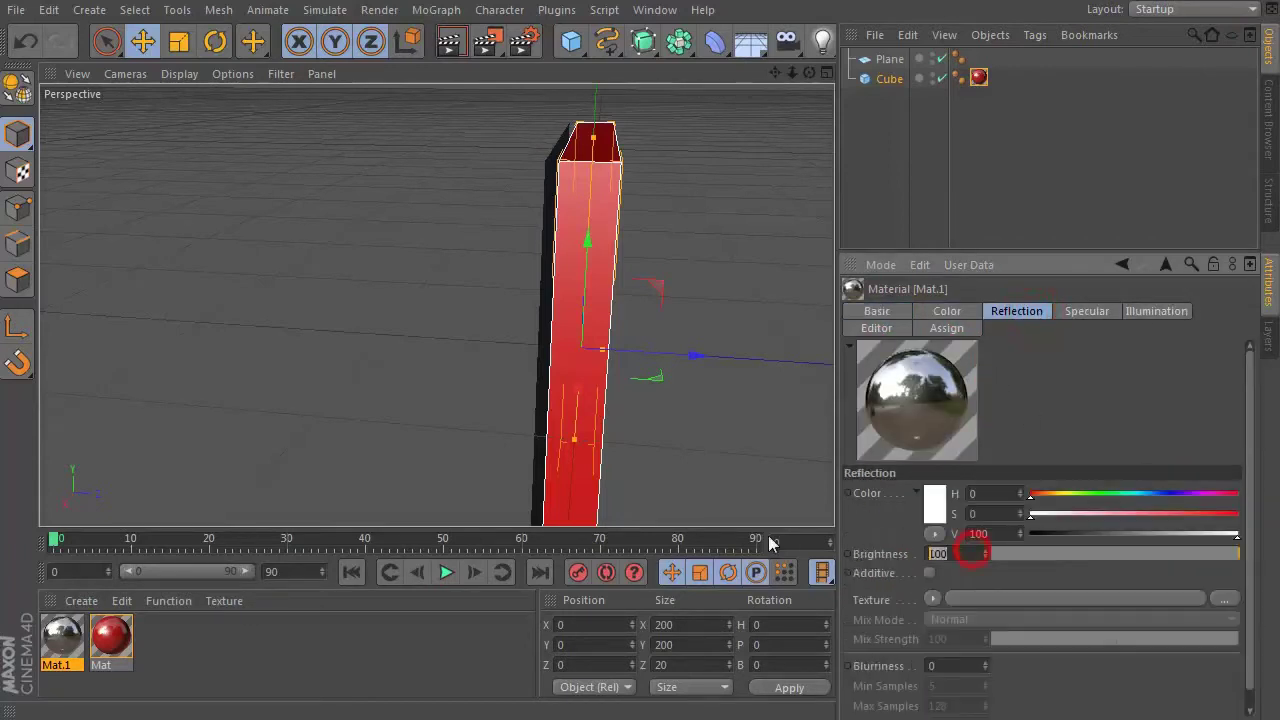
type("20")
key("Return")
left_click_drag(62, 638, 890, 62)
Step: Group the plane and cube into a Null and clone it with a MoGraph Cloner
left_click(889, 59, "shift")
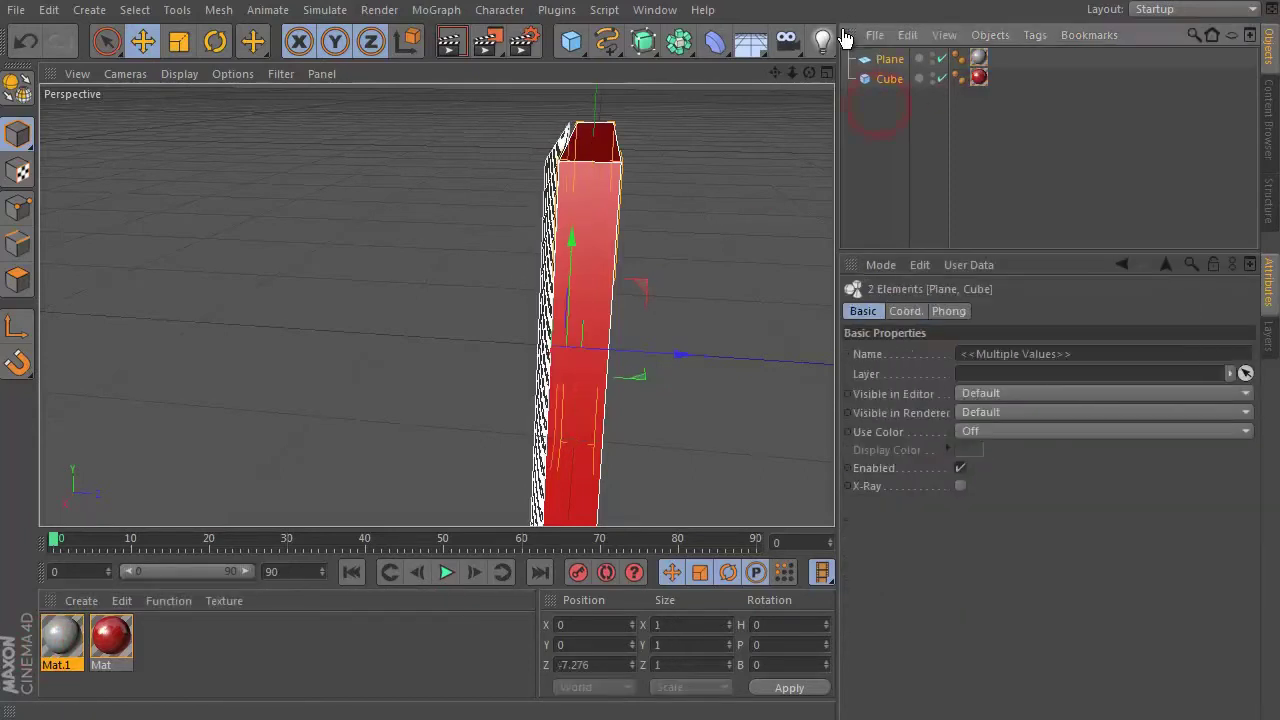
key("alt+g")
left_click(450, 12)
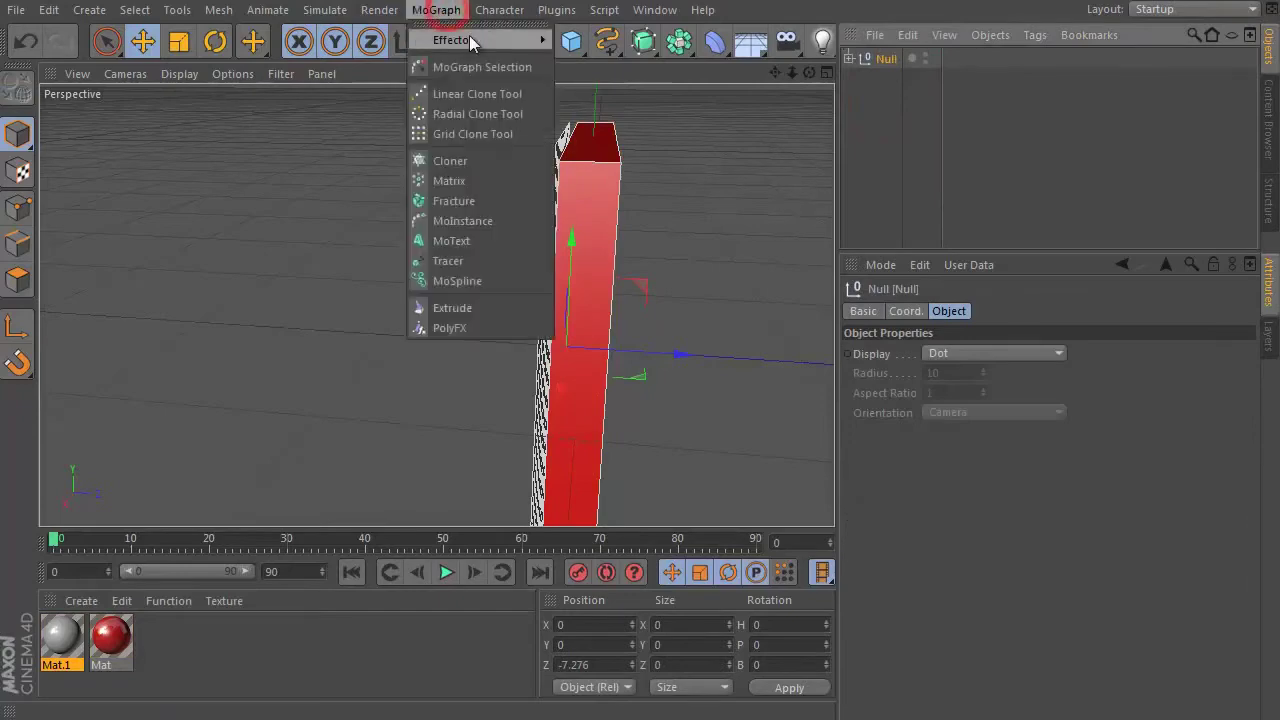
left_click(499, 160)
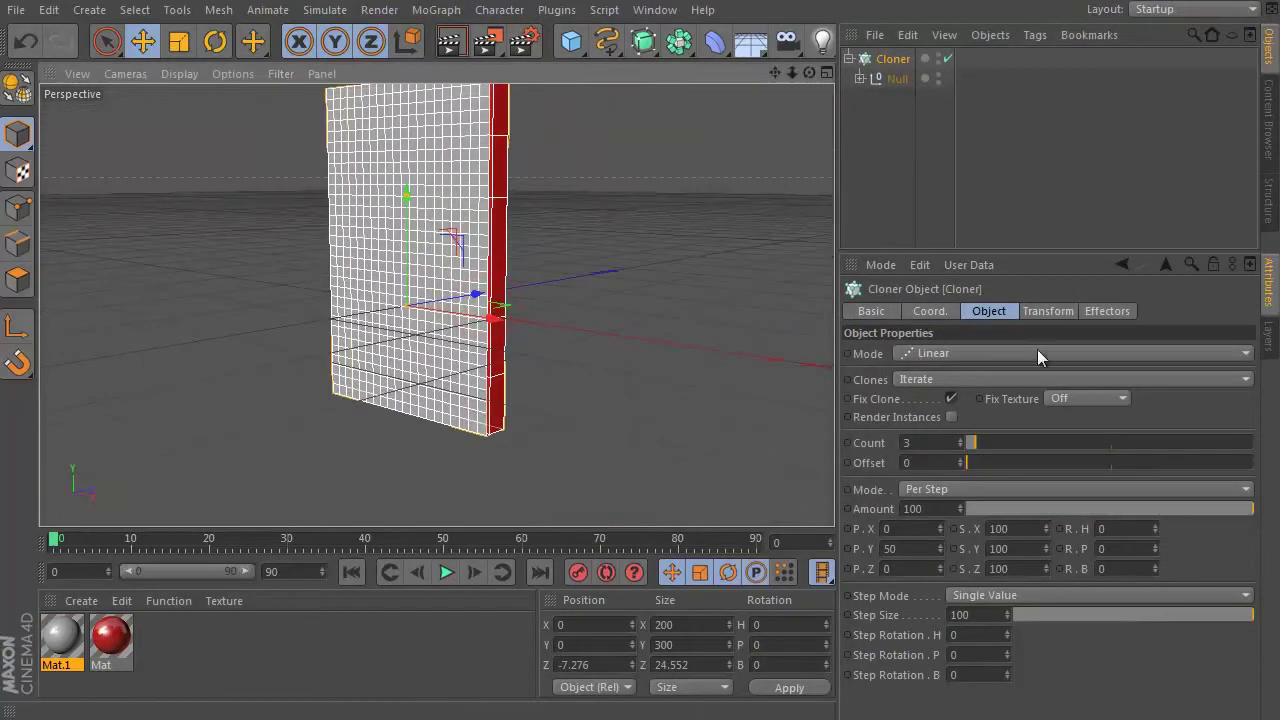
Step: Switch the cloner to Grid Array mode with a depth count of 1
left_click(1037, 353)
left_click(960, 439)
double_click(997, 441)
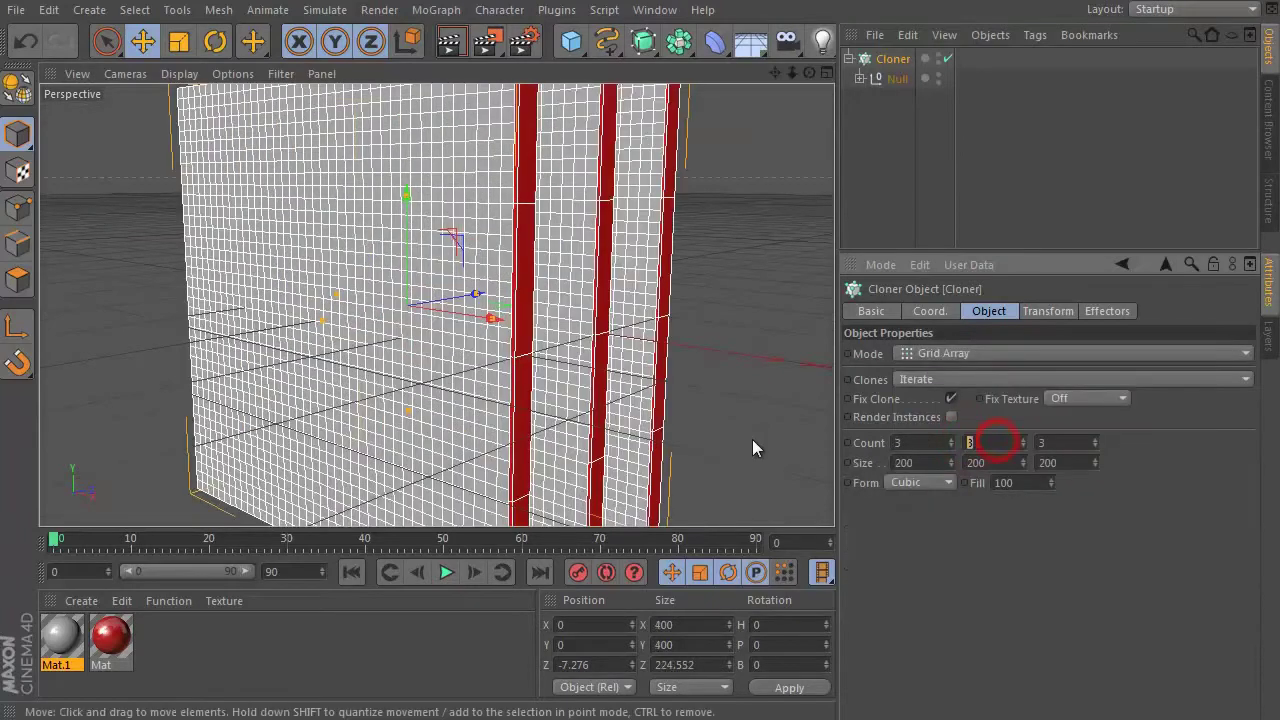
key("Tab")
type("1")
key("Return")
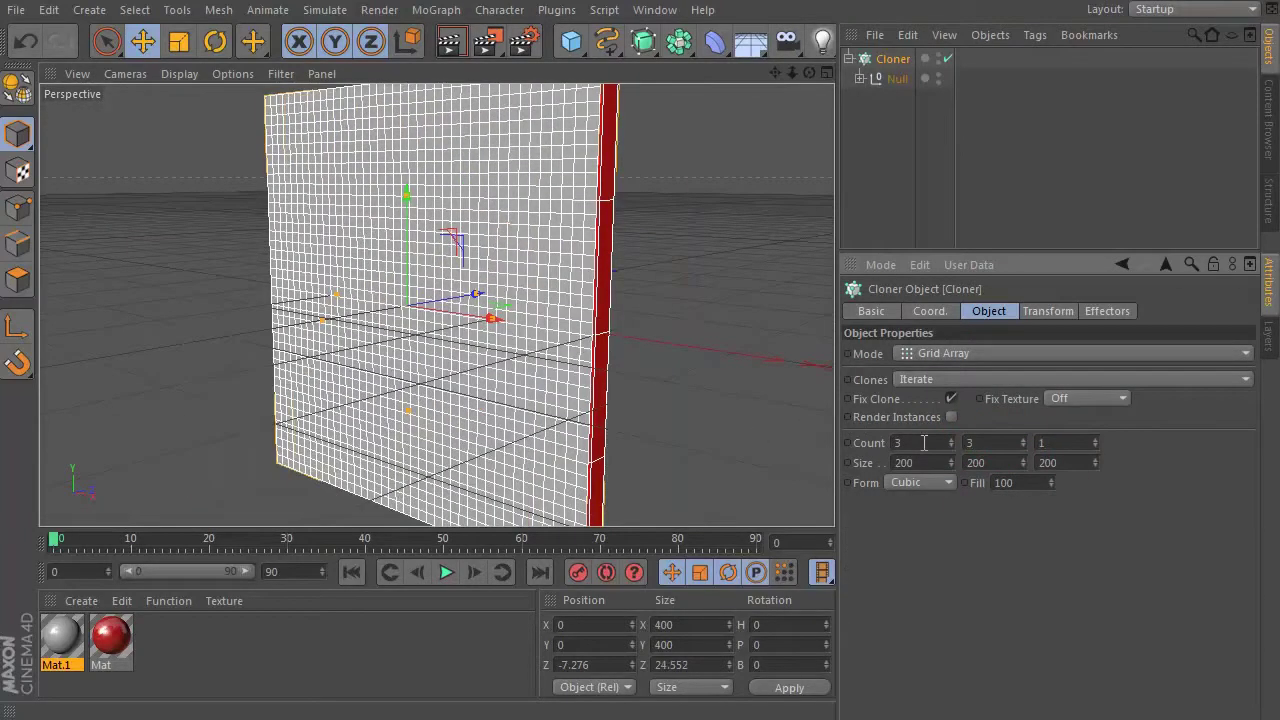
Step: Set the grid size to 800 wide and 450 high
double_click(928, 463)
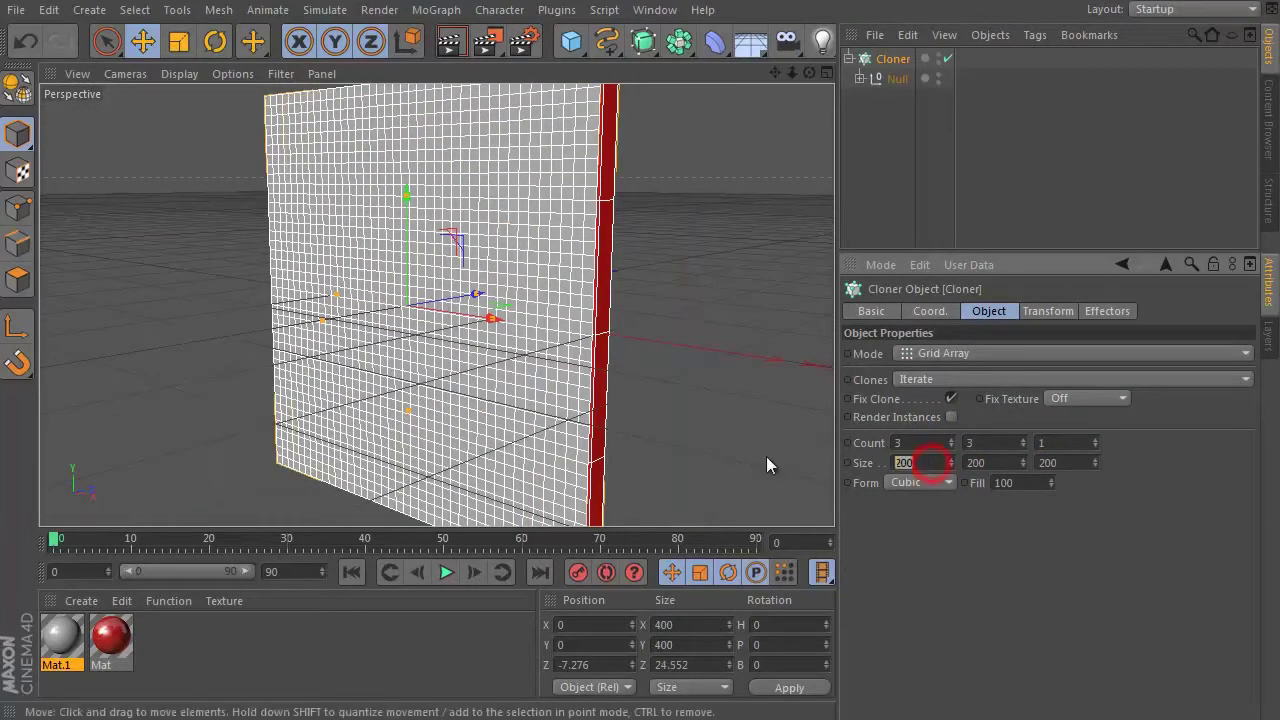
type("1600")
key("Return")
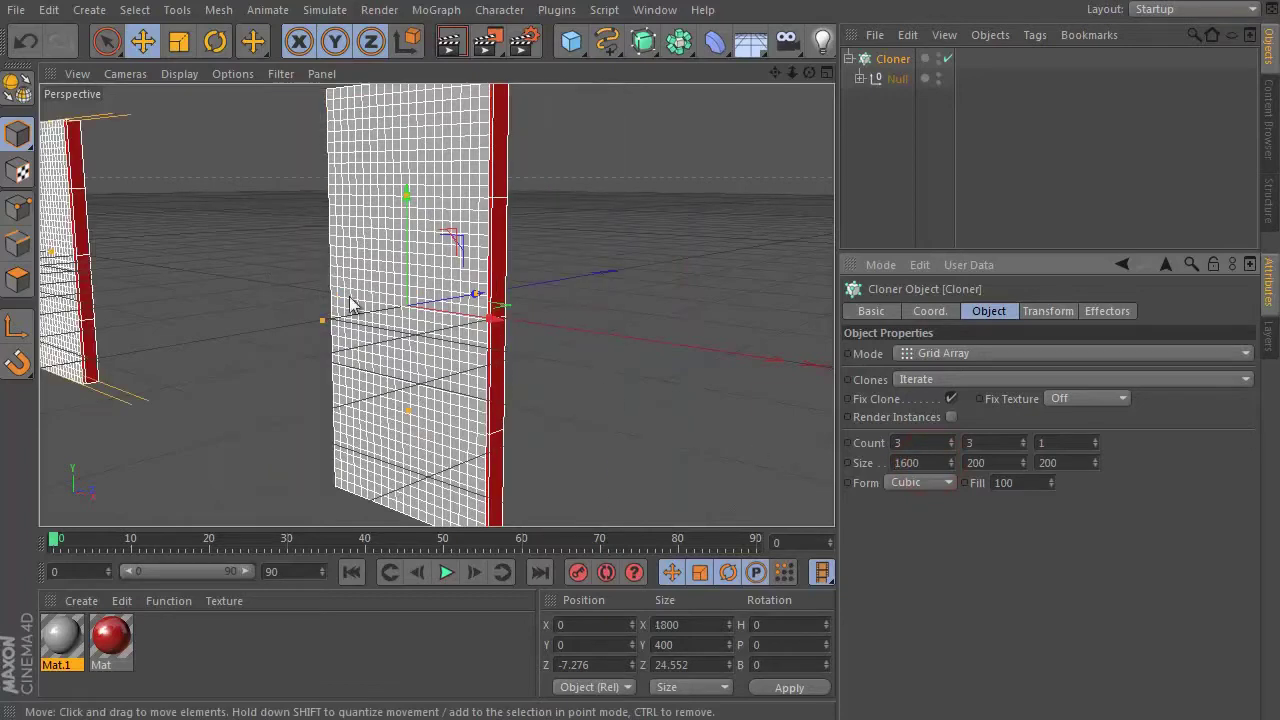
scroll(350, 305, "down", 3)
double_click(920, 462)
type("800")
key("Return")
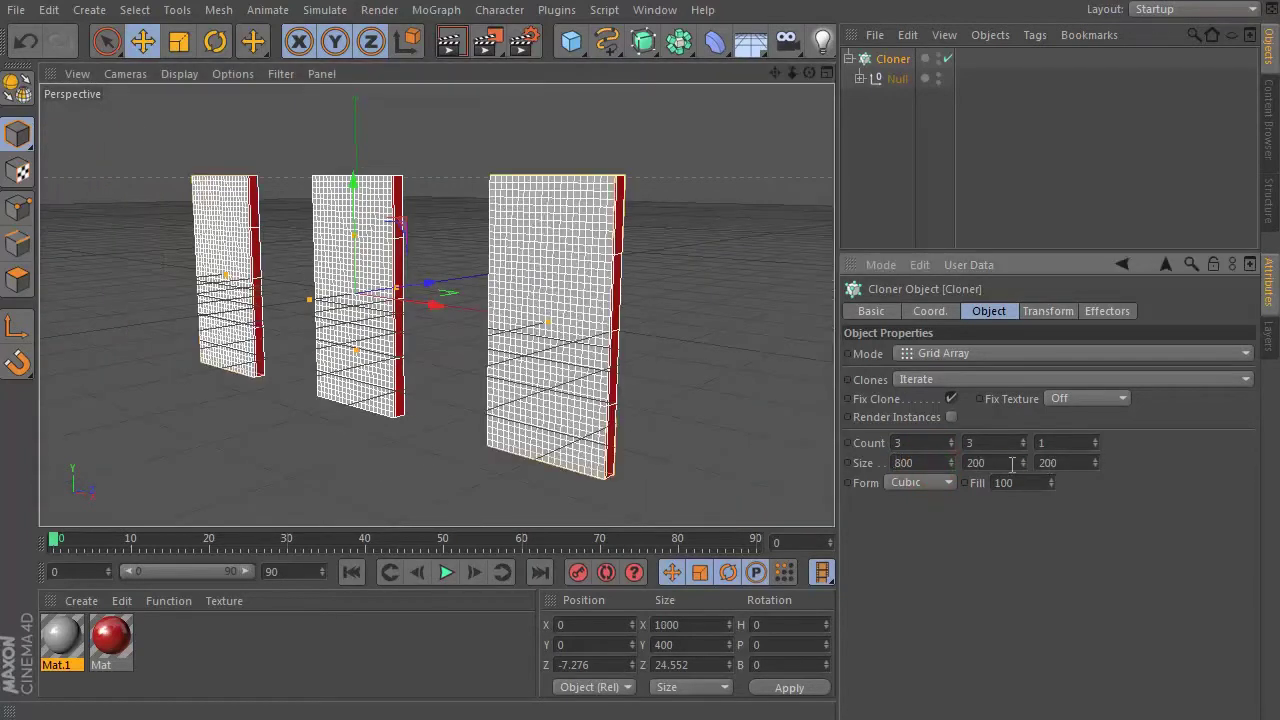
type("450")
key("Return")
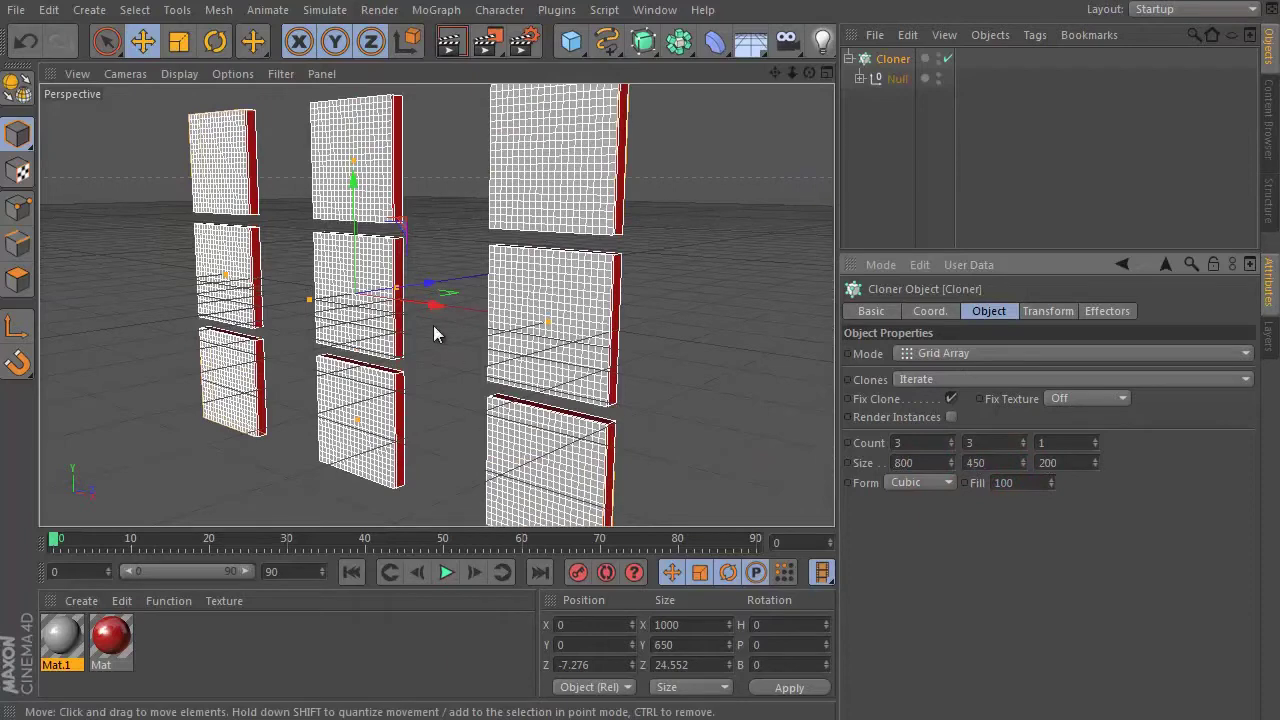
Step: Increase the grid to 6 columns by 5 rows and add a Random effector
left_click_drag(435, 333, 551, 343, "alt")
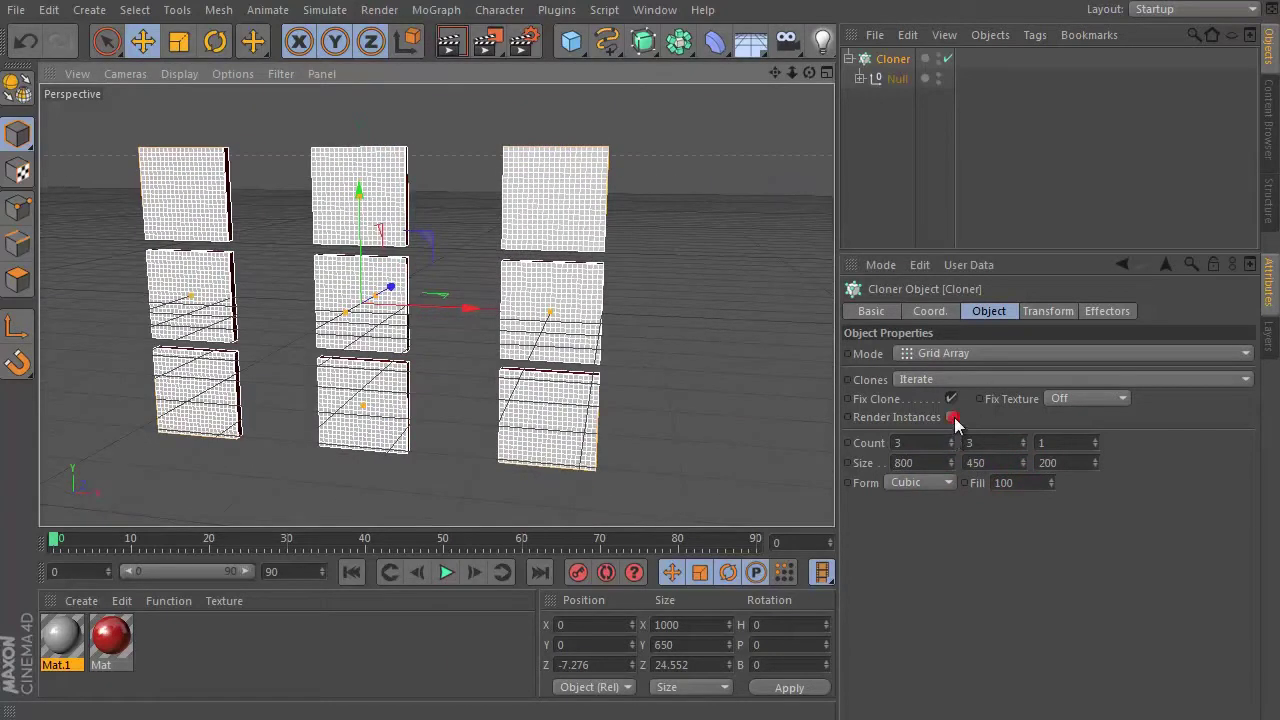
left_click(951, 441)
left_click(951, 441)
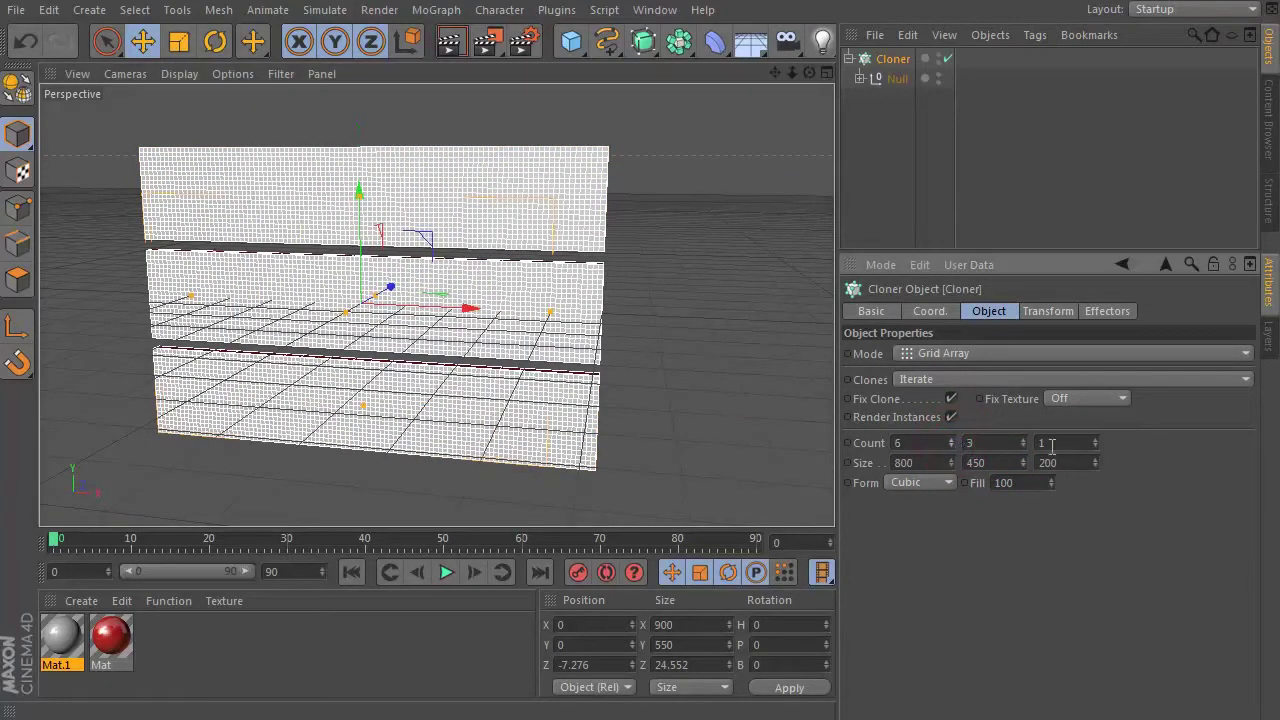
left_click(1023, 440)
left_click(1023, 440)
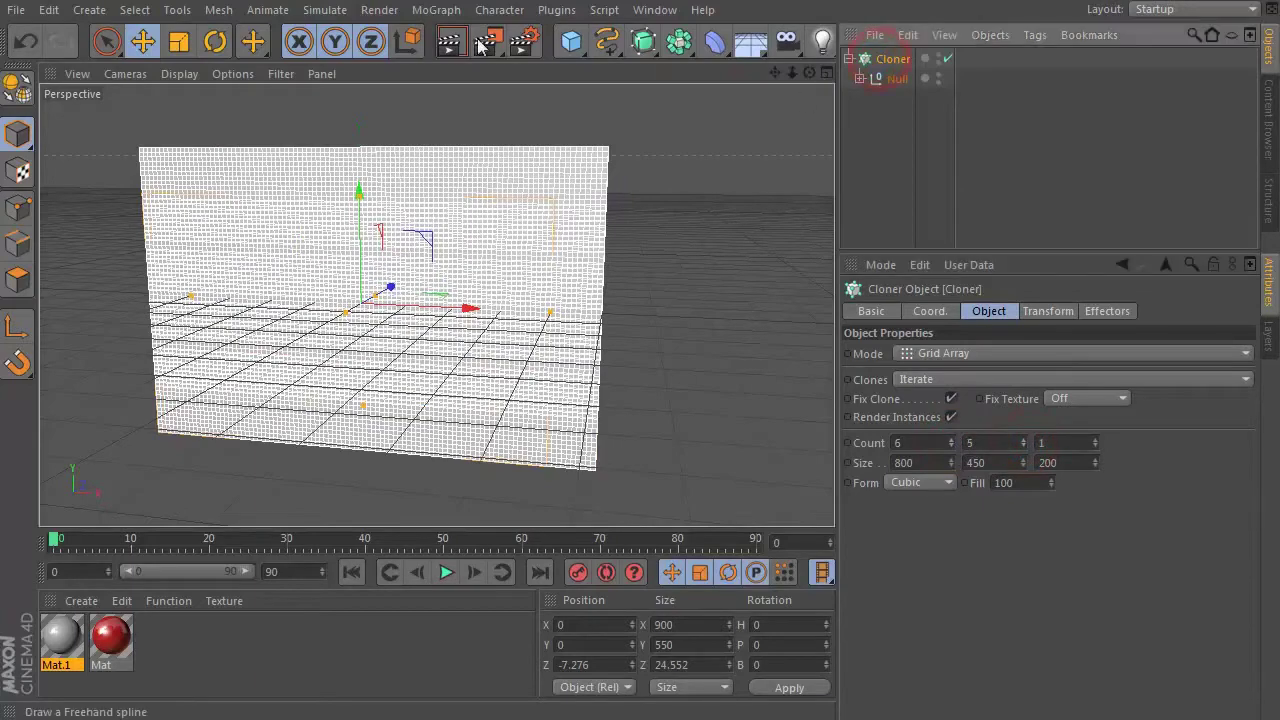
left_click(453, 10)
left_click(594, 188)
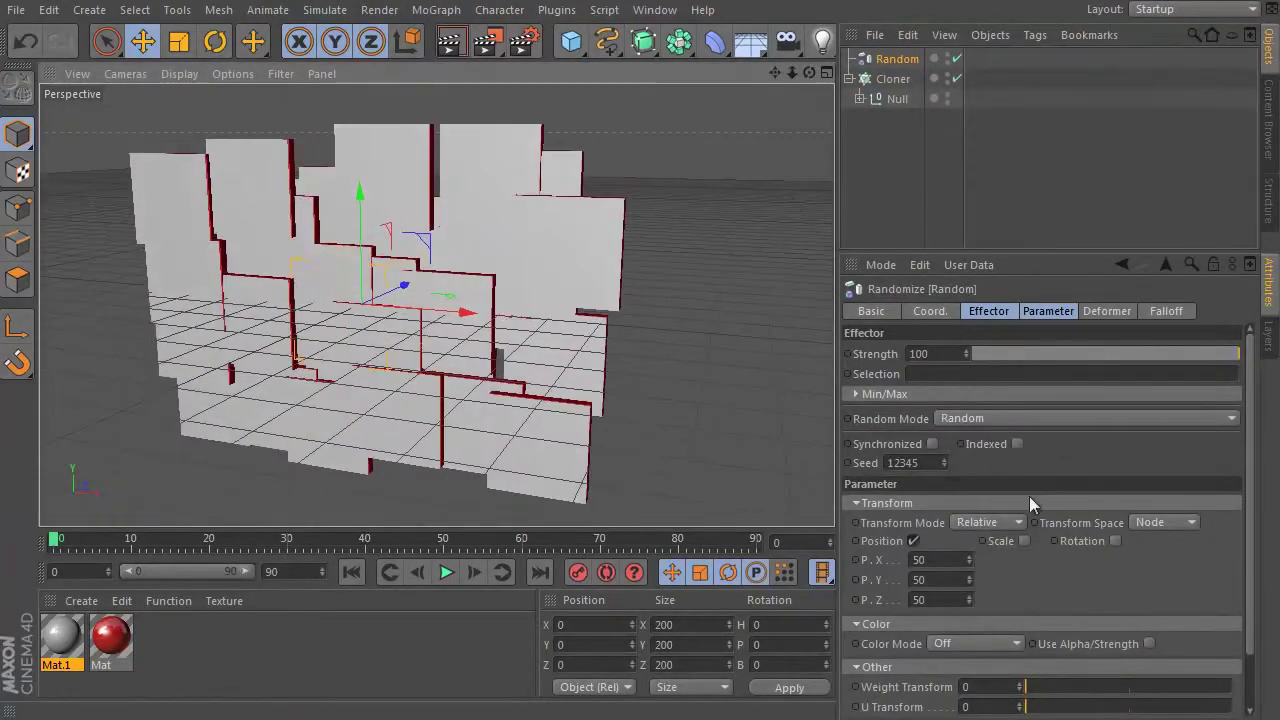
Step: Enable uniform random scaling on the Random effector with a scale of 0.36
left_click(1023, 540)
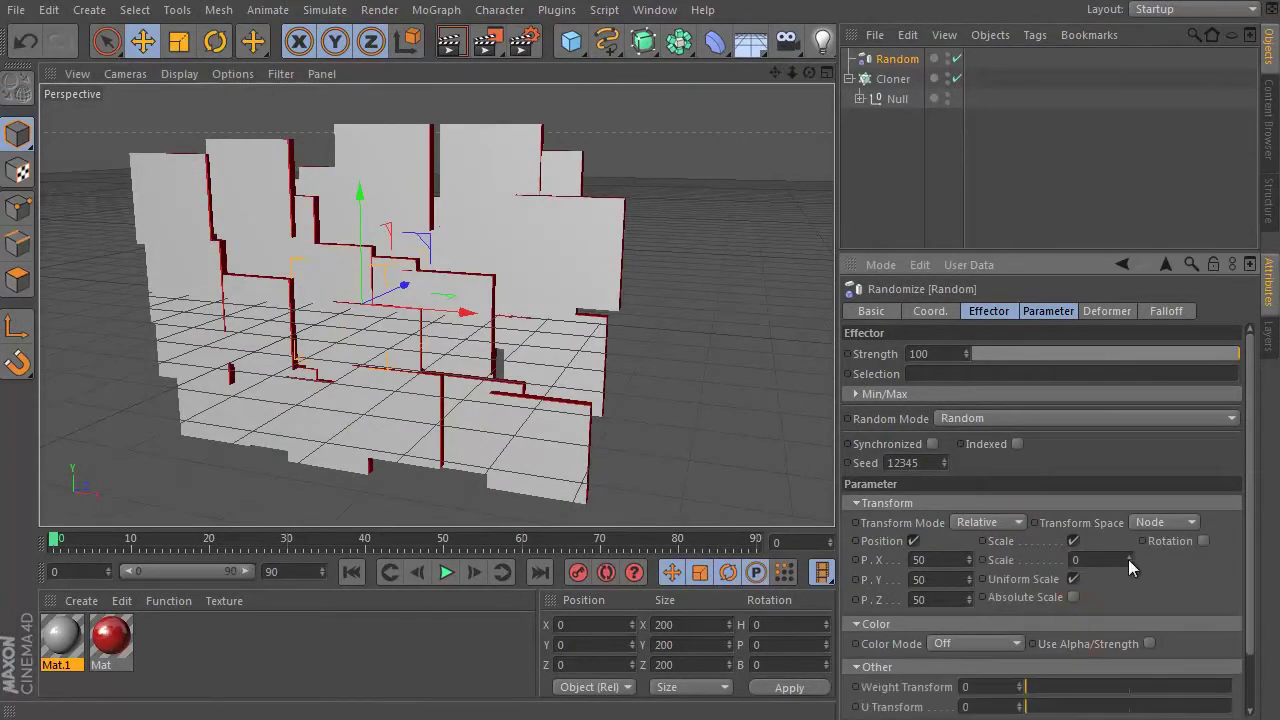
left_click(1129, 558)
left_click_drag(1129, 558, 1117, 559)
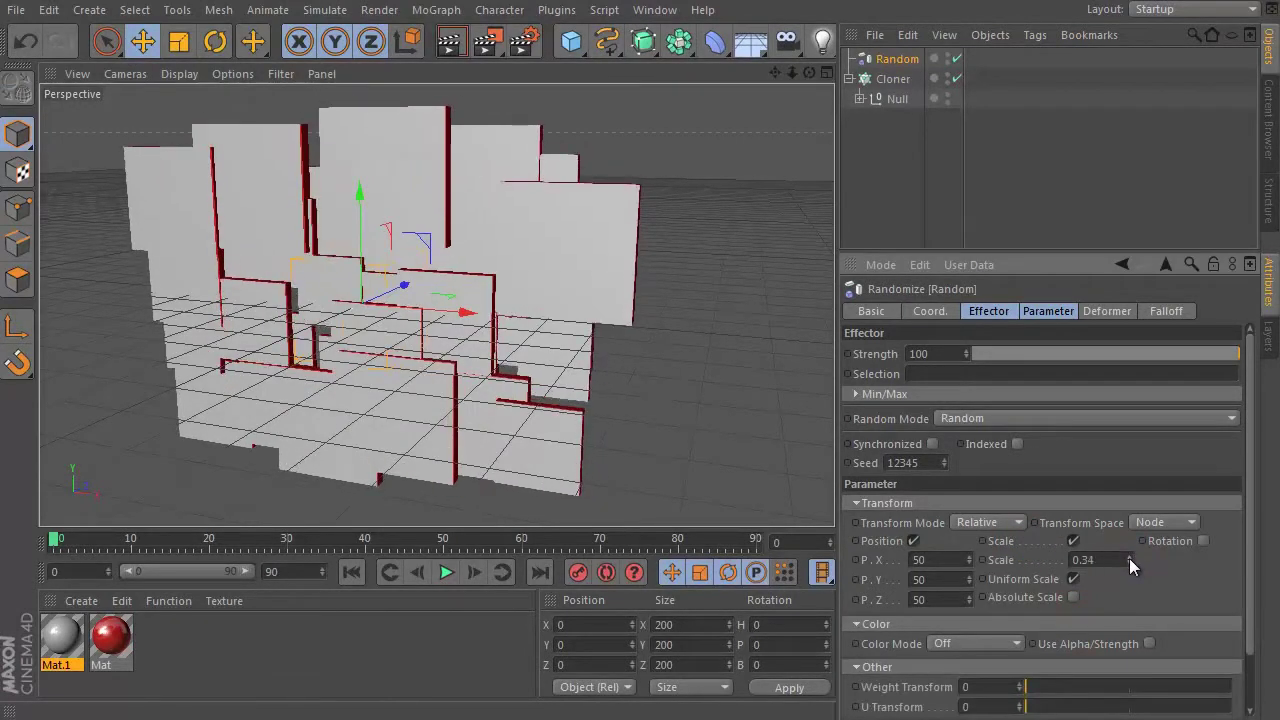
Step: Step the Random effector's seed up to 12349 and orbit to view the new arrangement
left_click(943, 458)
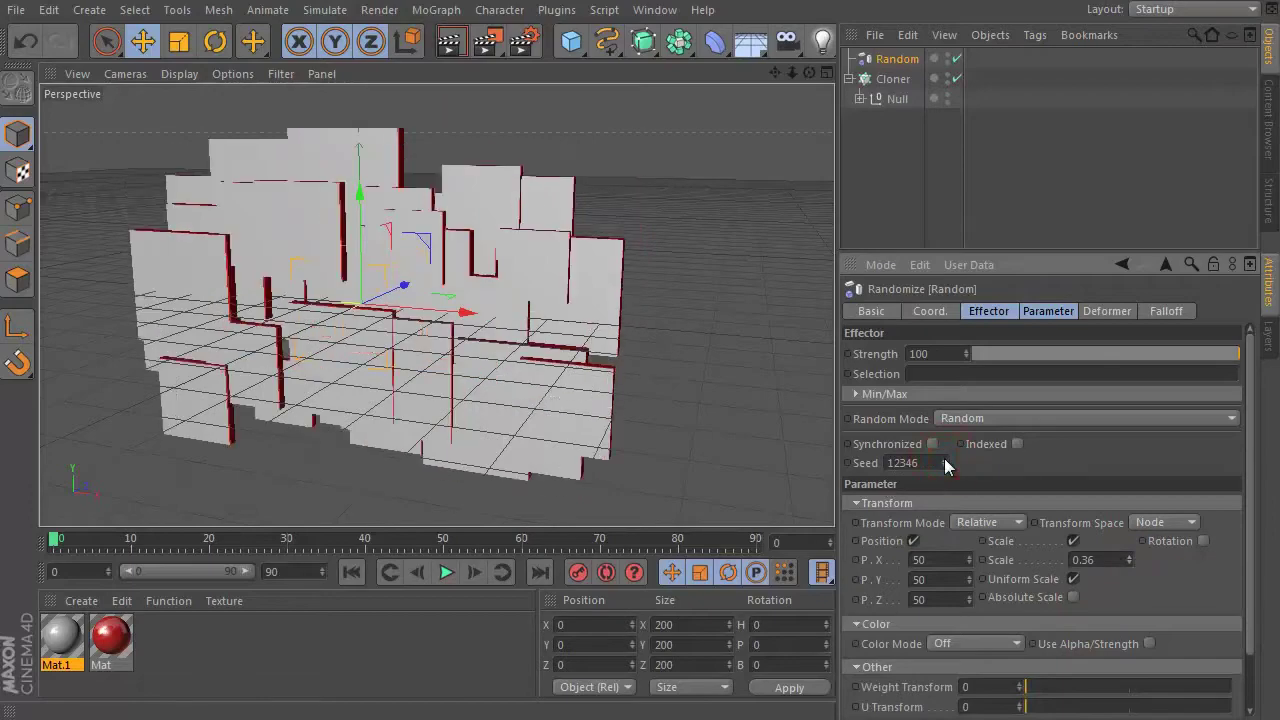
left_click(943, 458)
left_click(943, 458)
left_click(943, 458)
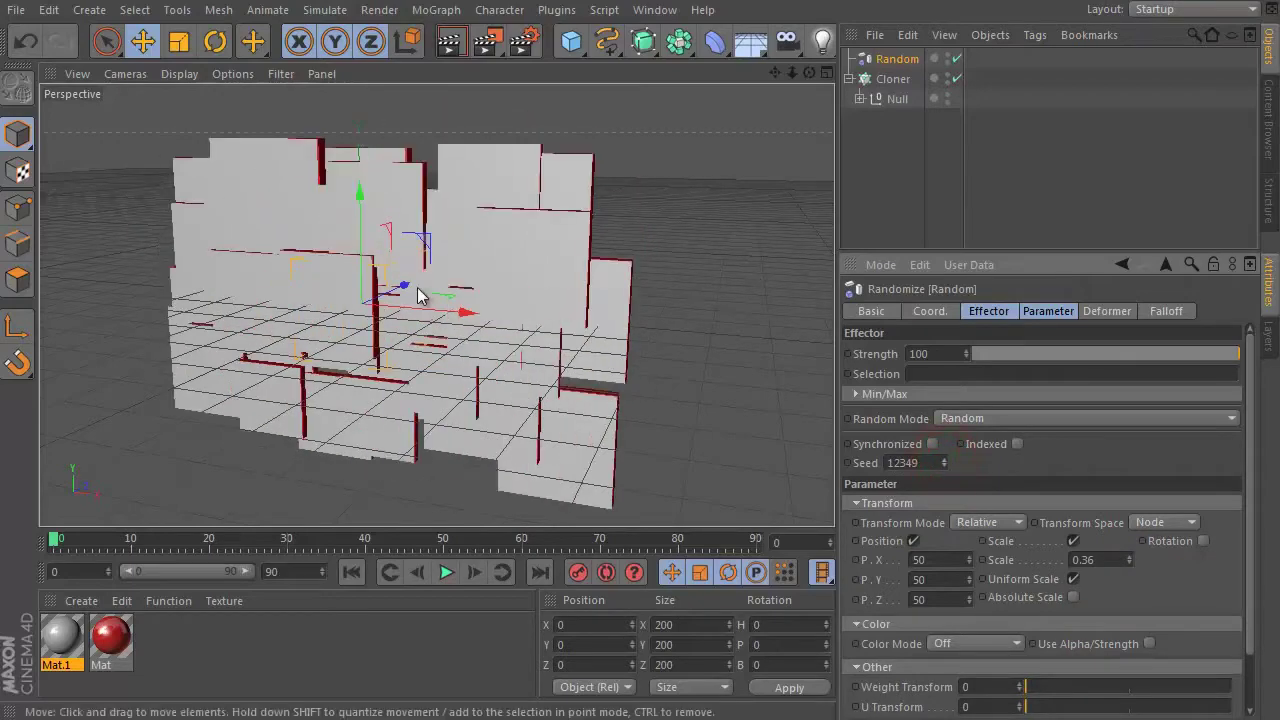
mouse_move(423, 286)
left_mouse_down("alt")
mouse_move(703, 274)
mouse_move(700, 214)
mouse_move(613, 267)
mouse_move(260, 320)
left_mouse_up("alt")
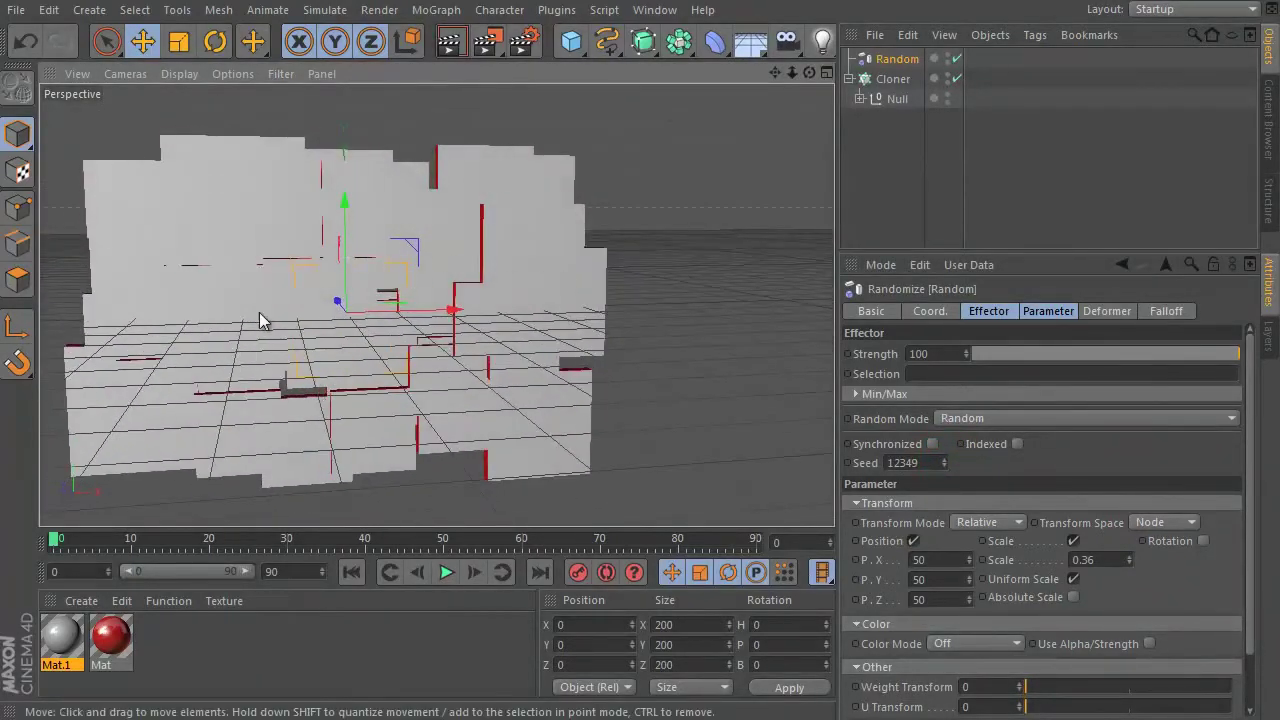
left_click(1042, 311)
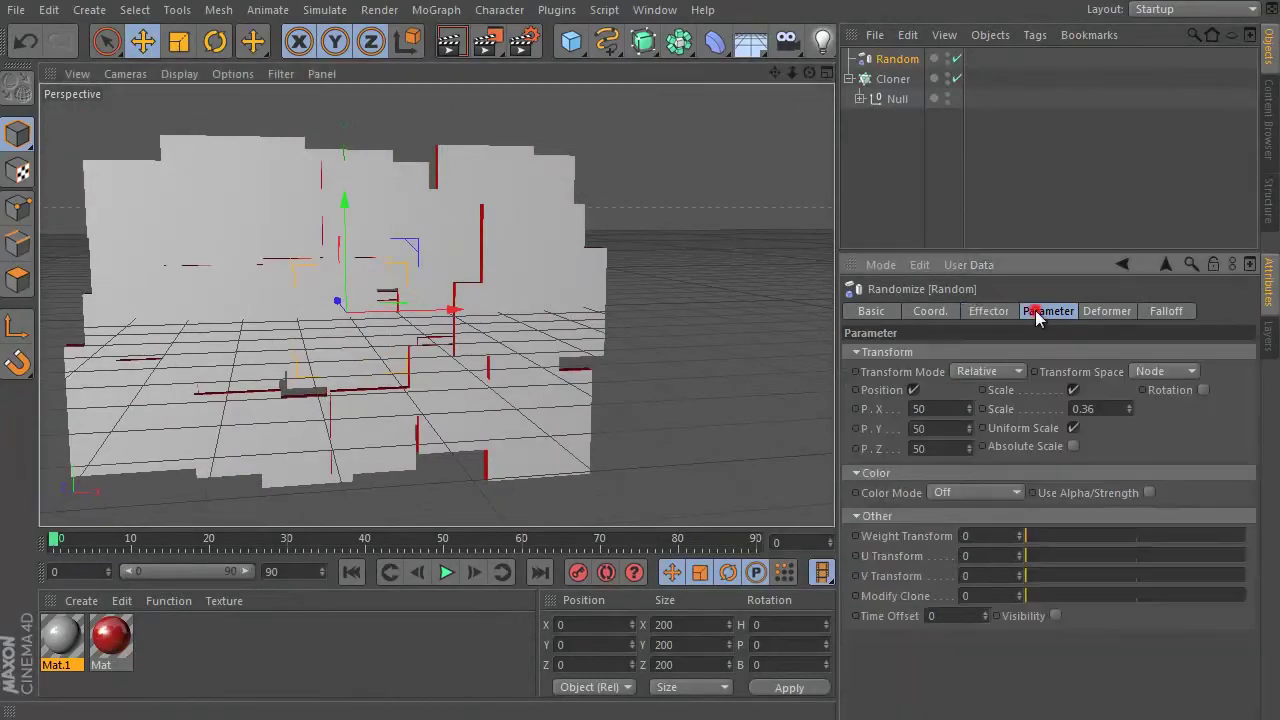
Step: Set the cloner's X count to 7 columns
left_click(893, 79)
type("7")
key("Return")
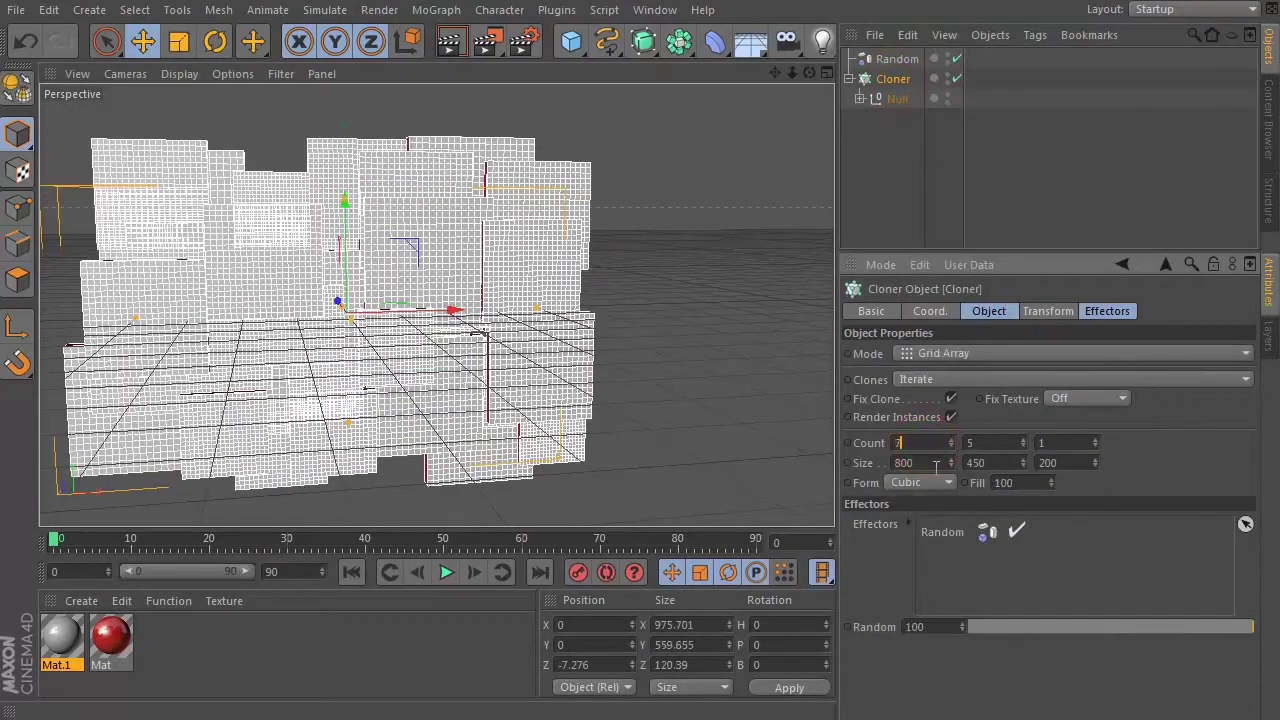
mouse_move(403, 349)
left_mouse_down("alt")
mouse_move(380, 343)
mouse_move(505, 325)
left_mouse_up("alt")
Step: Render a preview, glance at Render Settings, then lift the tile wall to Y 447.452
key("ctrl+r")
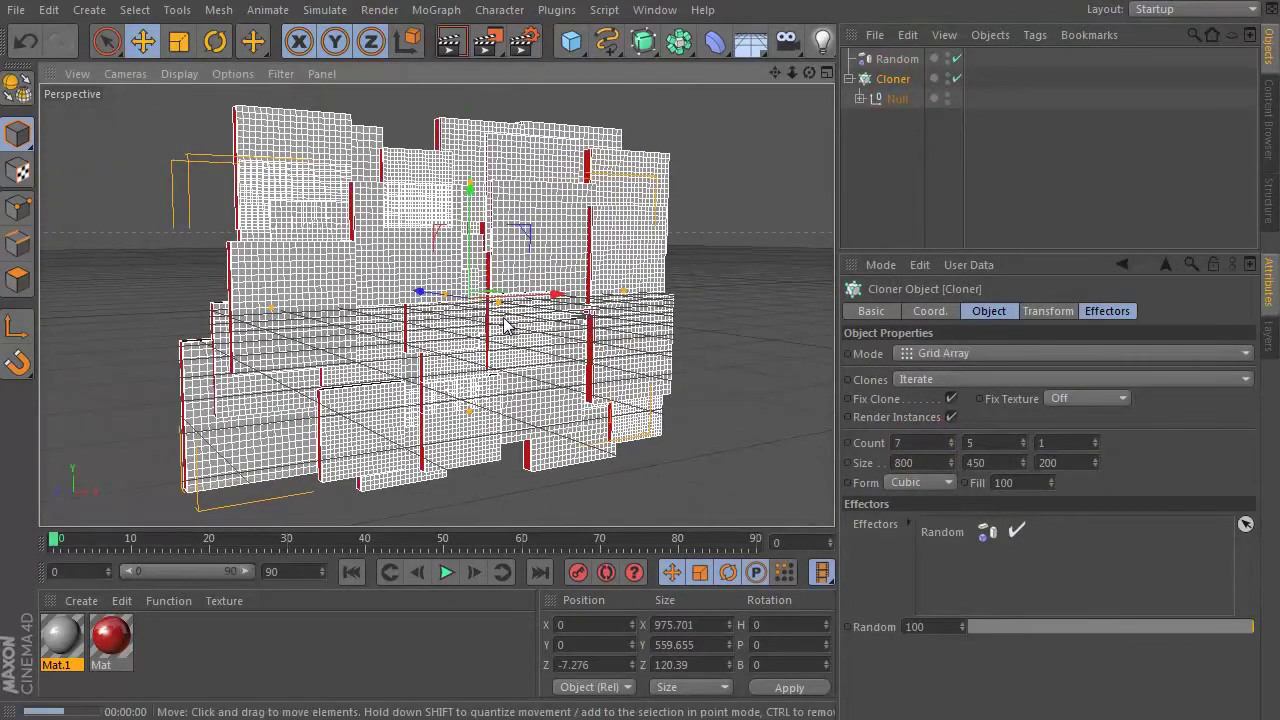
left_click(518, 46)
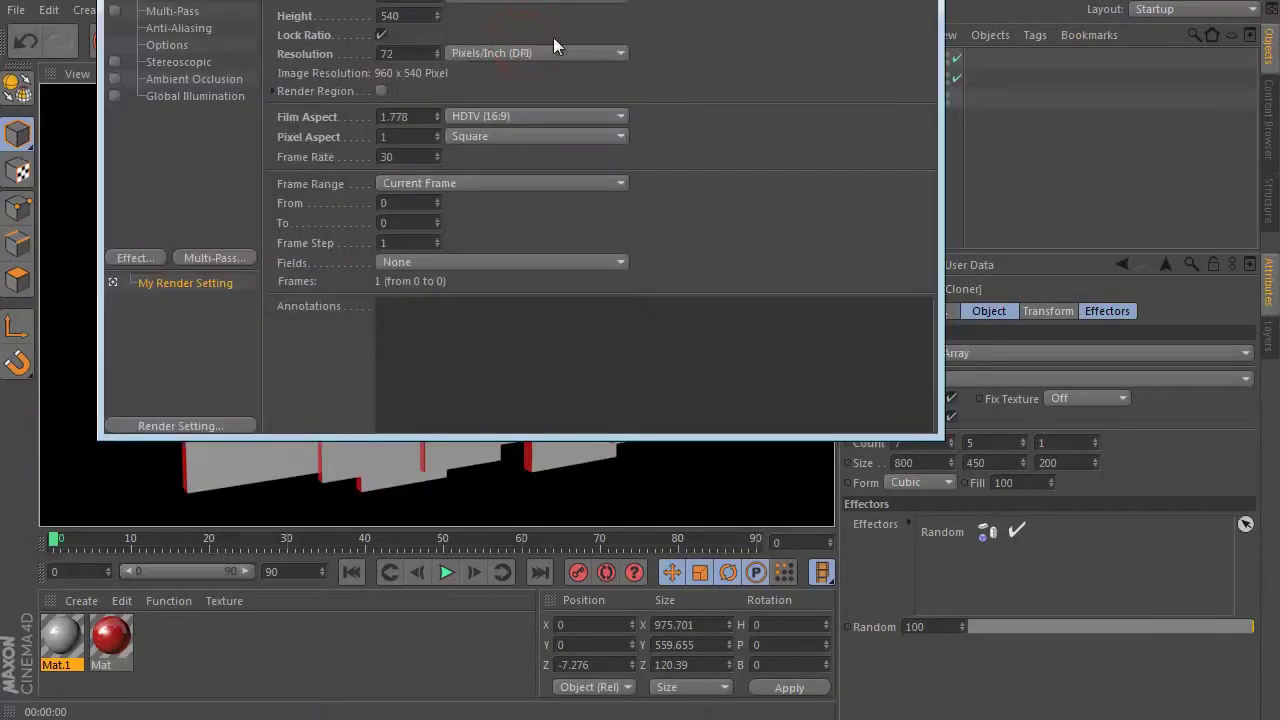
key("Escape")
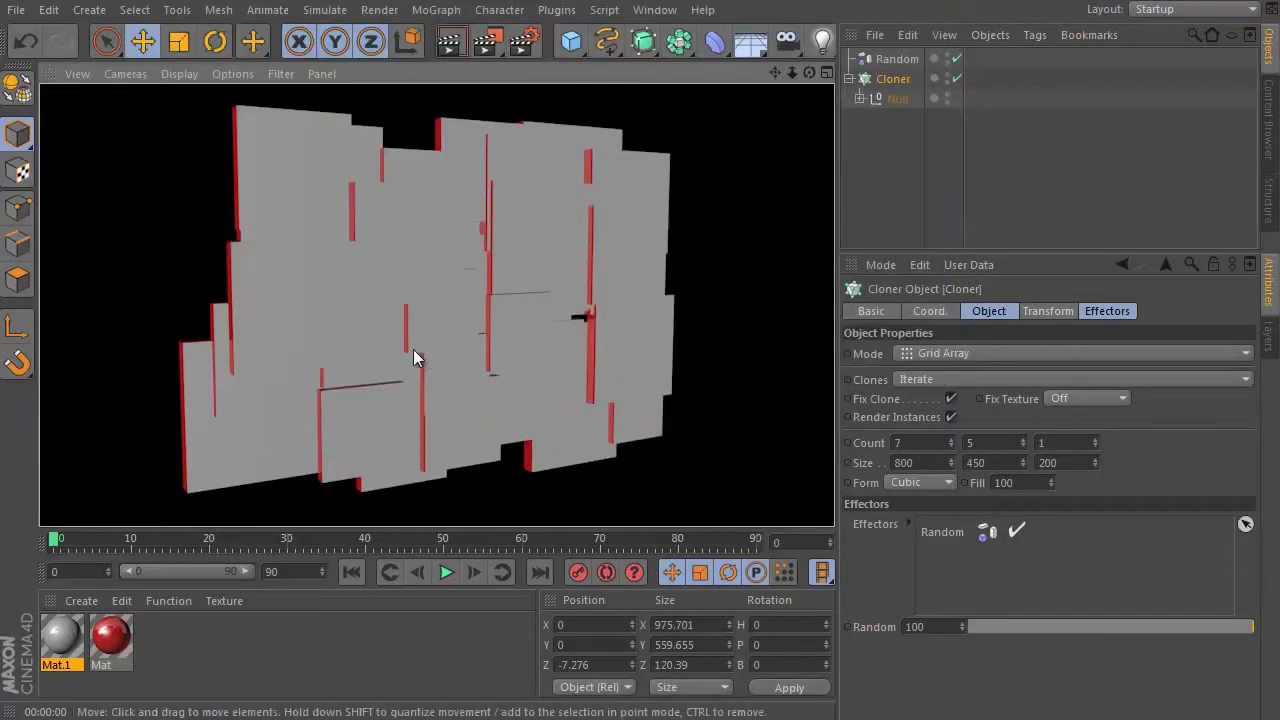
left_click(868, 82)
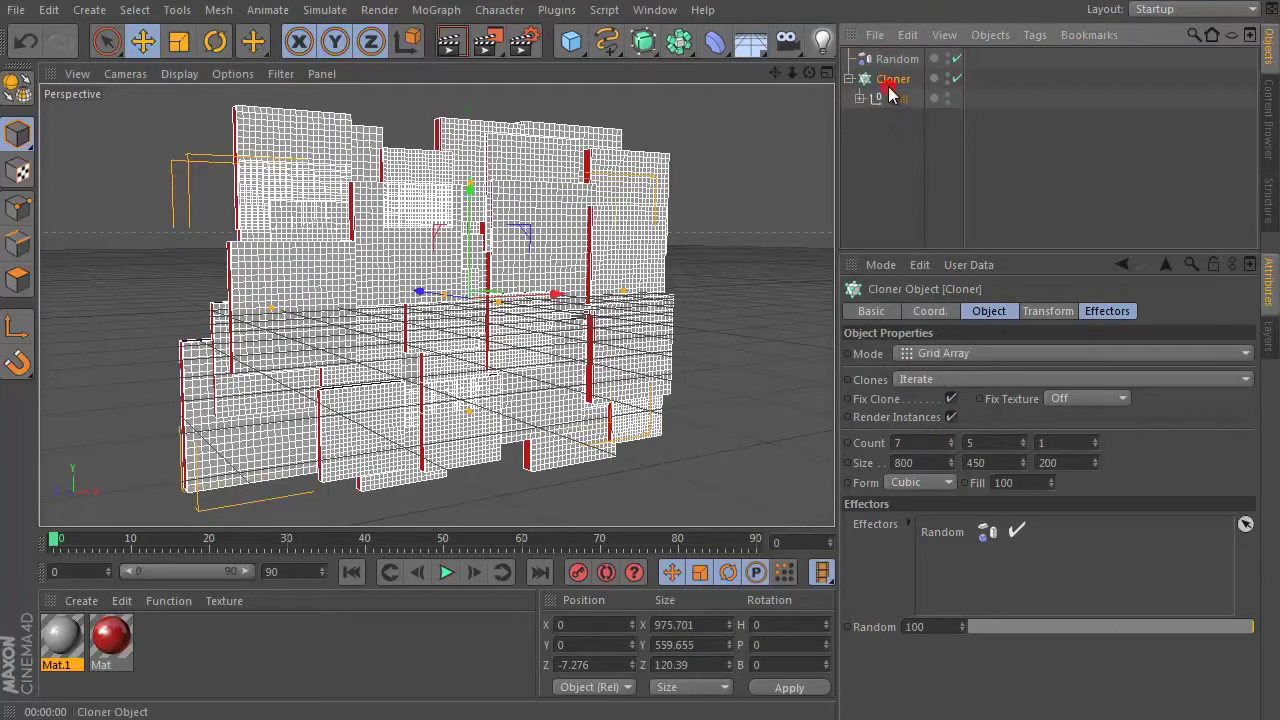
left_click_drag(450, 230, 740, 160)
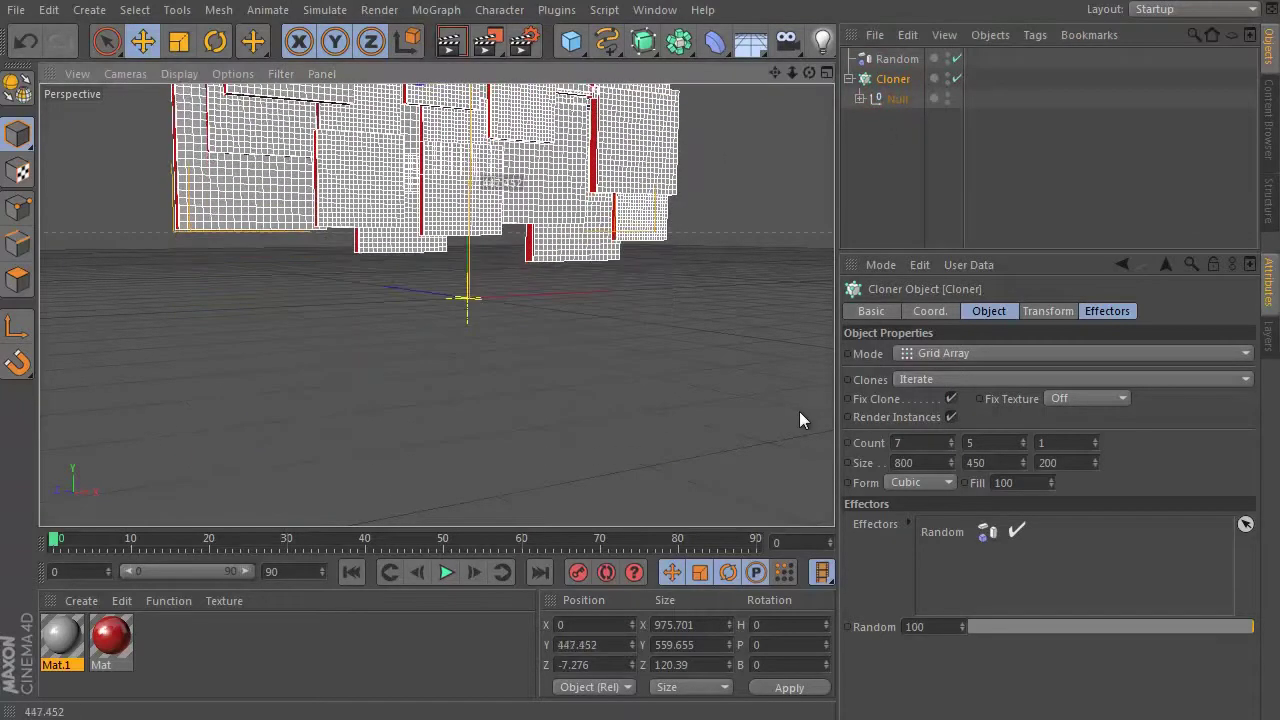
Step: Add a Floor and a Background object, discarding an accidentally added Sky
left_click(750, 40)
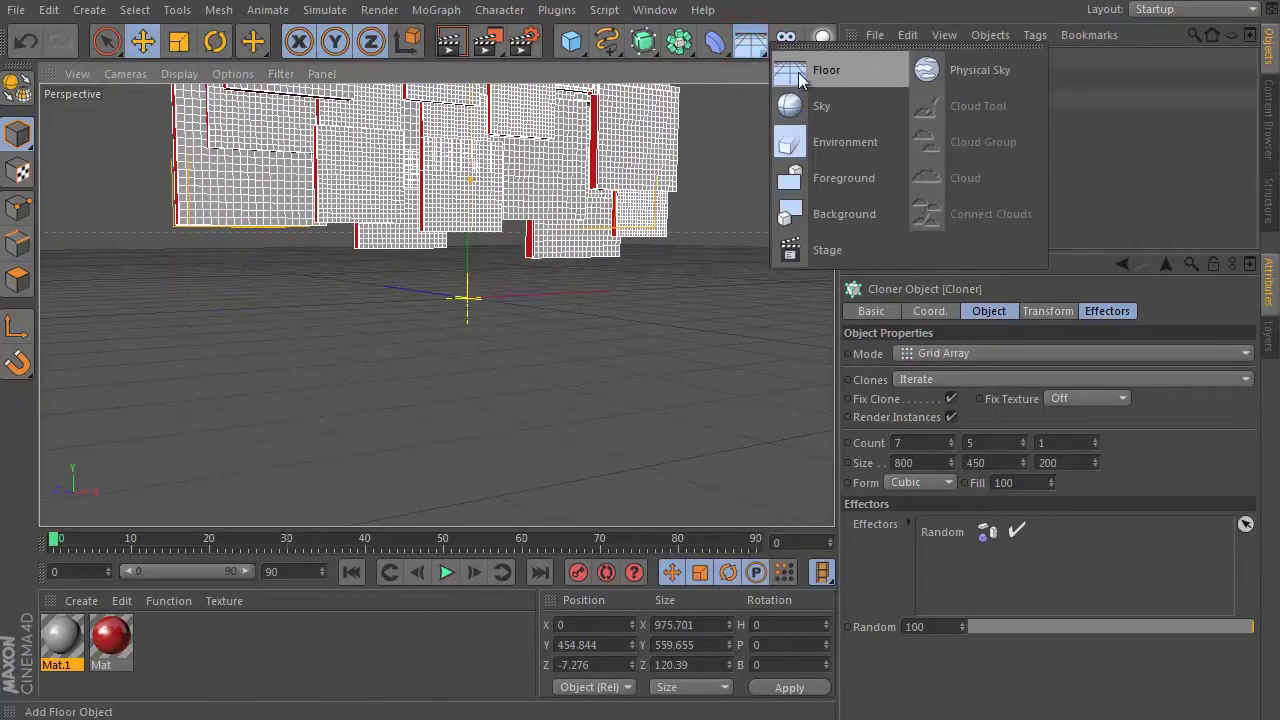
left_click(800, 62)
left_click(778, 38)
left_click(805, 100)
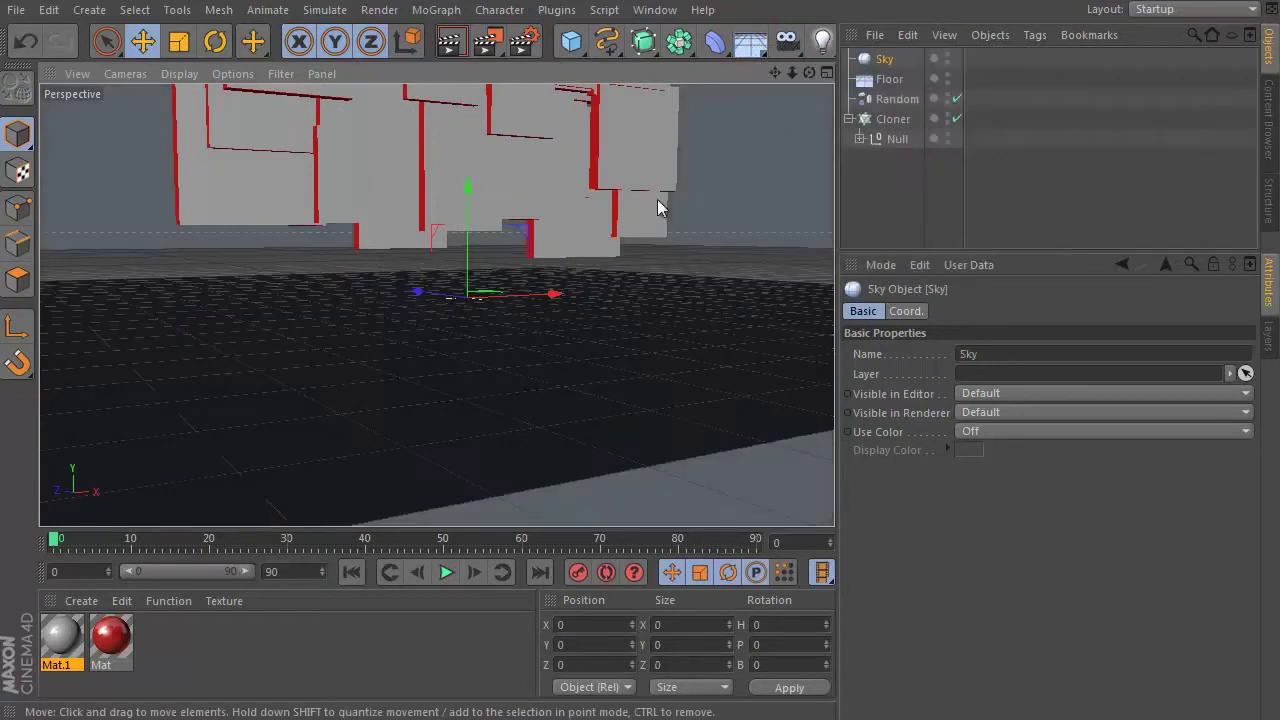
key("Delete")
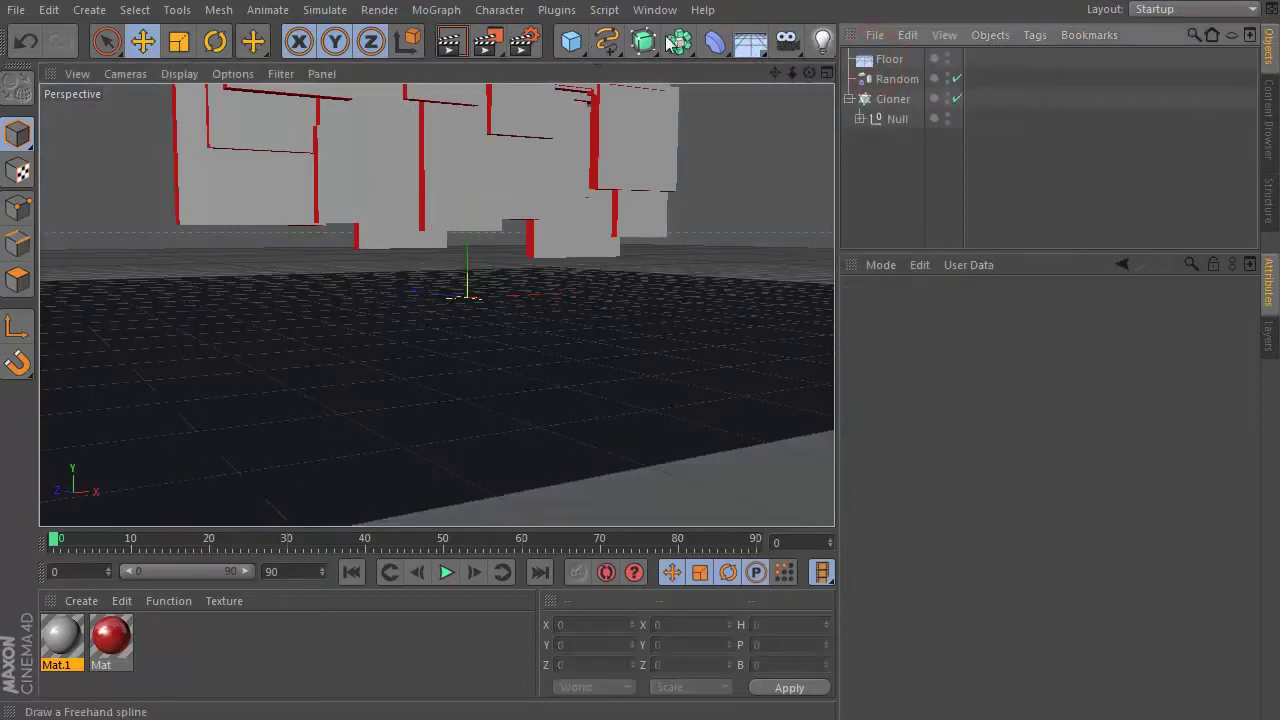
left_click(740, 46)
left_click(835, 210)
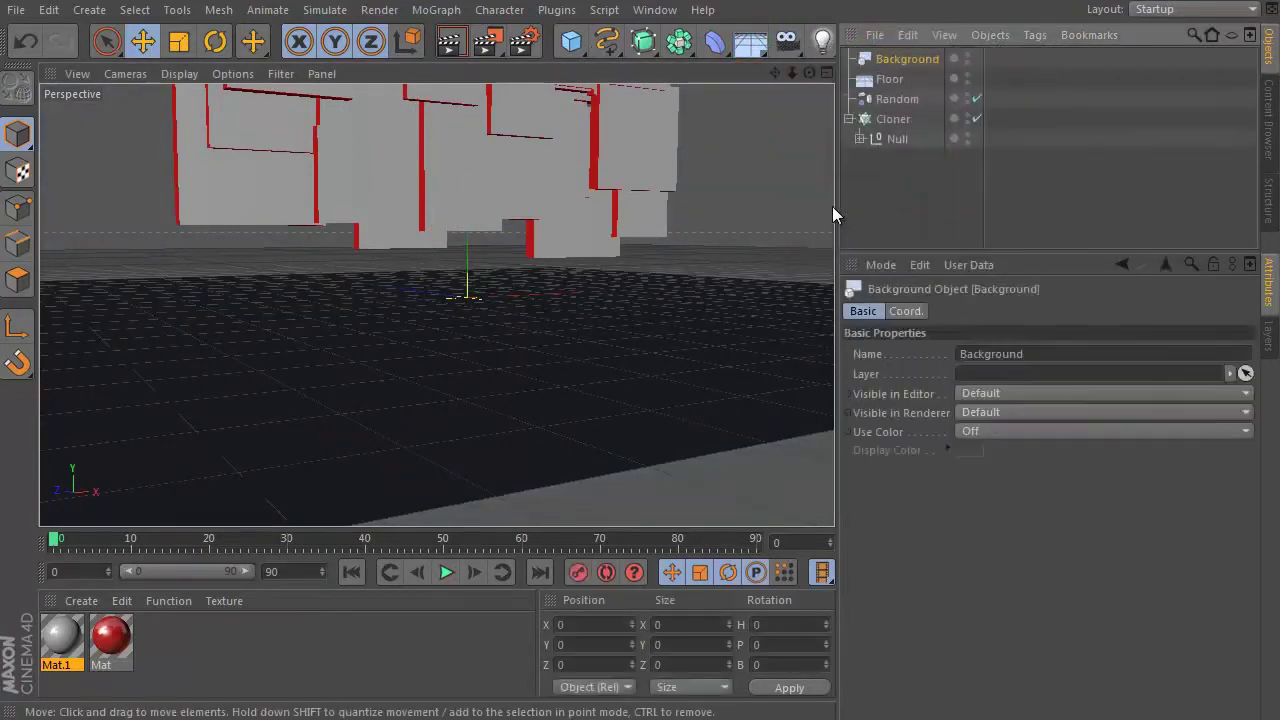
Step: Create a new pale sky-blue material, Mat.2
double_click(189, 669)
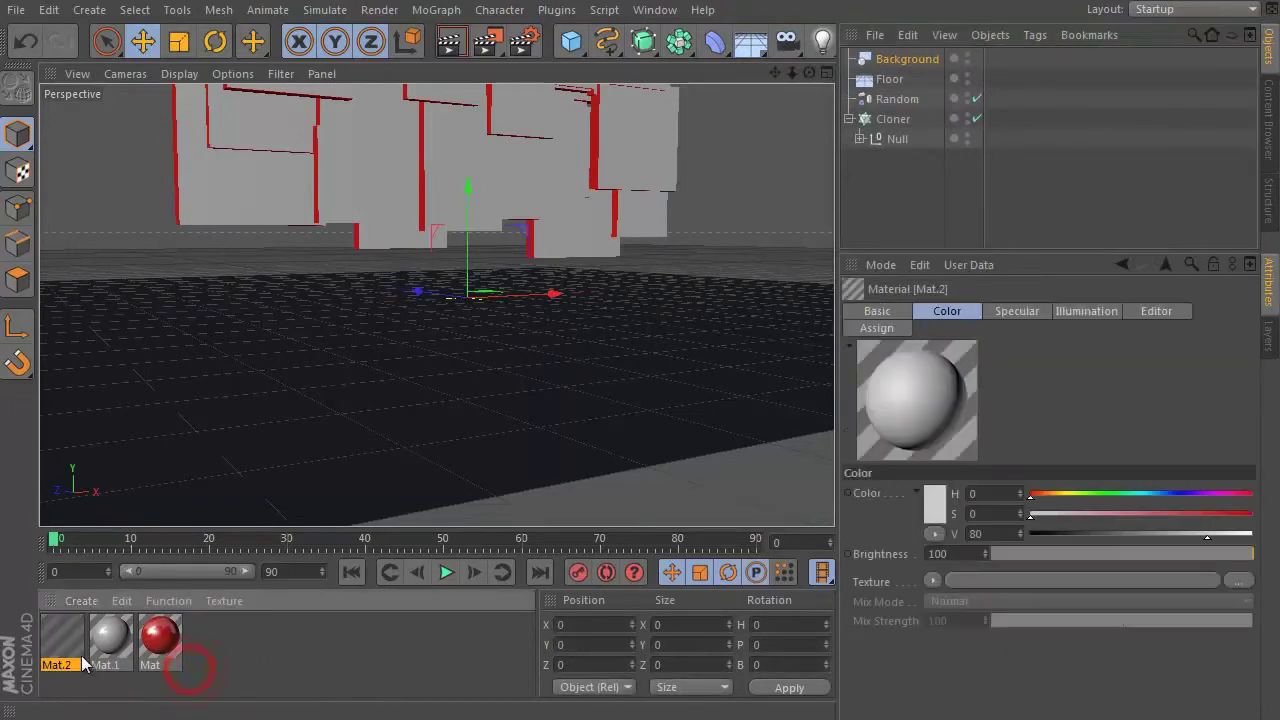
left_click(1147, 494)
left_click(1147, 513)
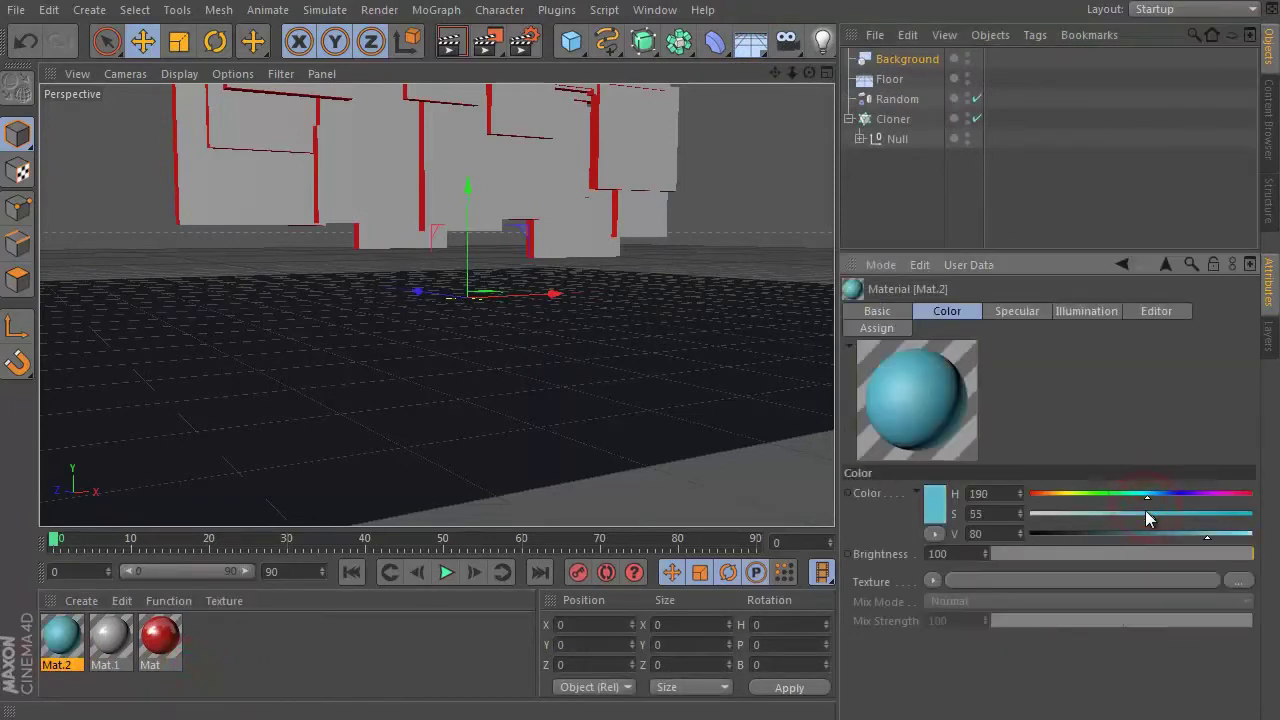
left_click_drag(1056, 514, 1076, 514)
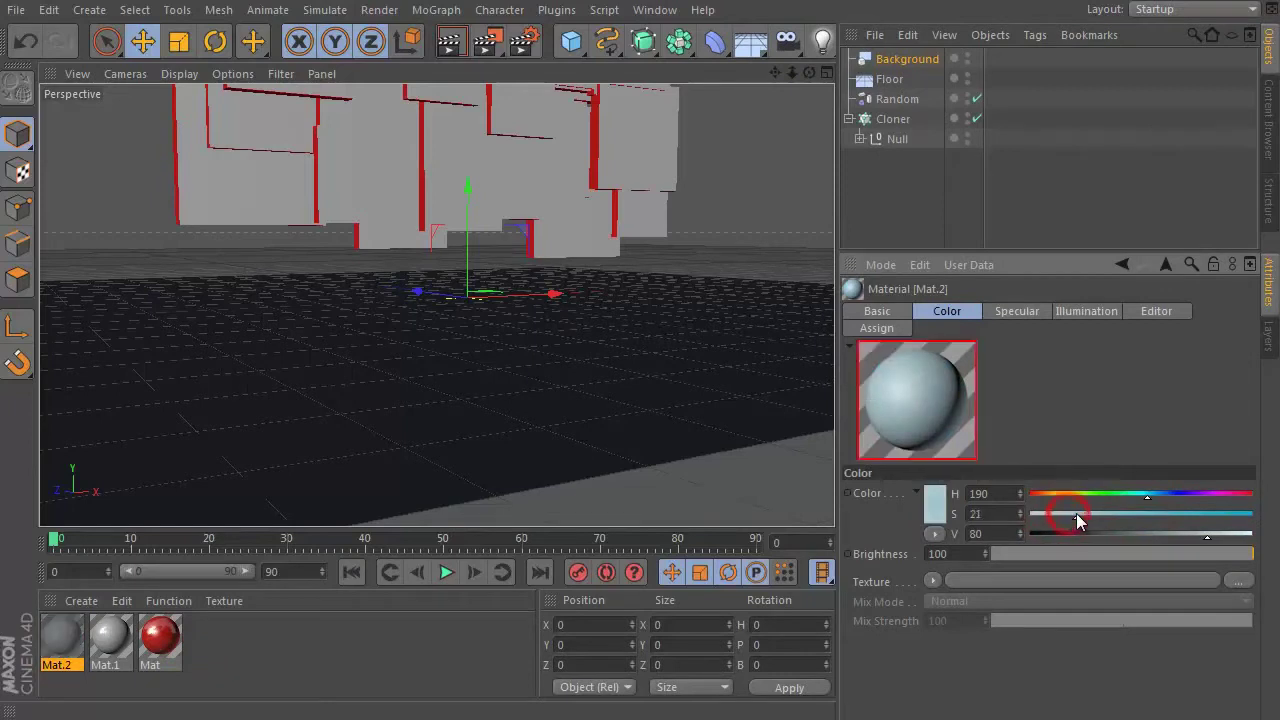
left_click(885, 313)
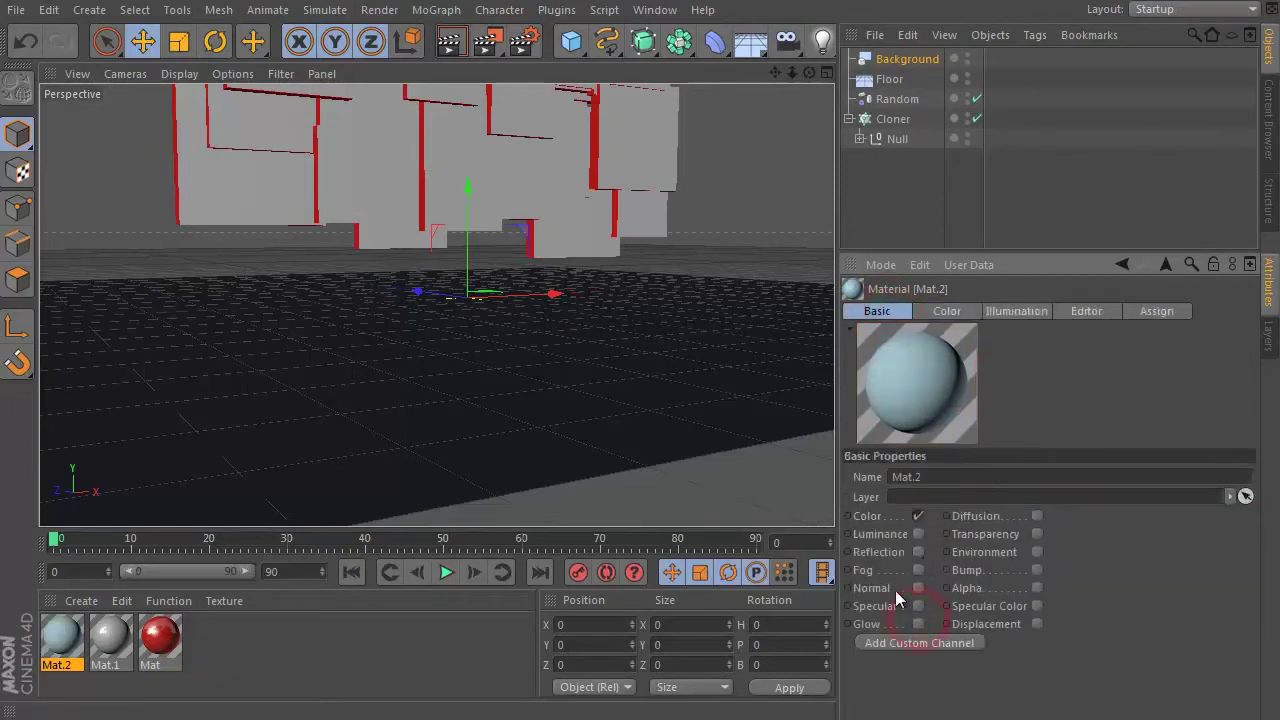
Step: Apply Mat.2 to the Floor and the Background, then render a viewport preview
left_click_drag(61, 640, 138, 515)
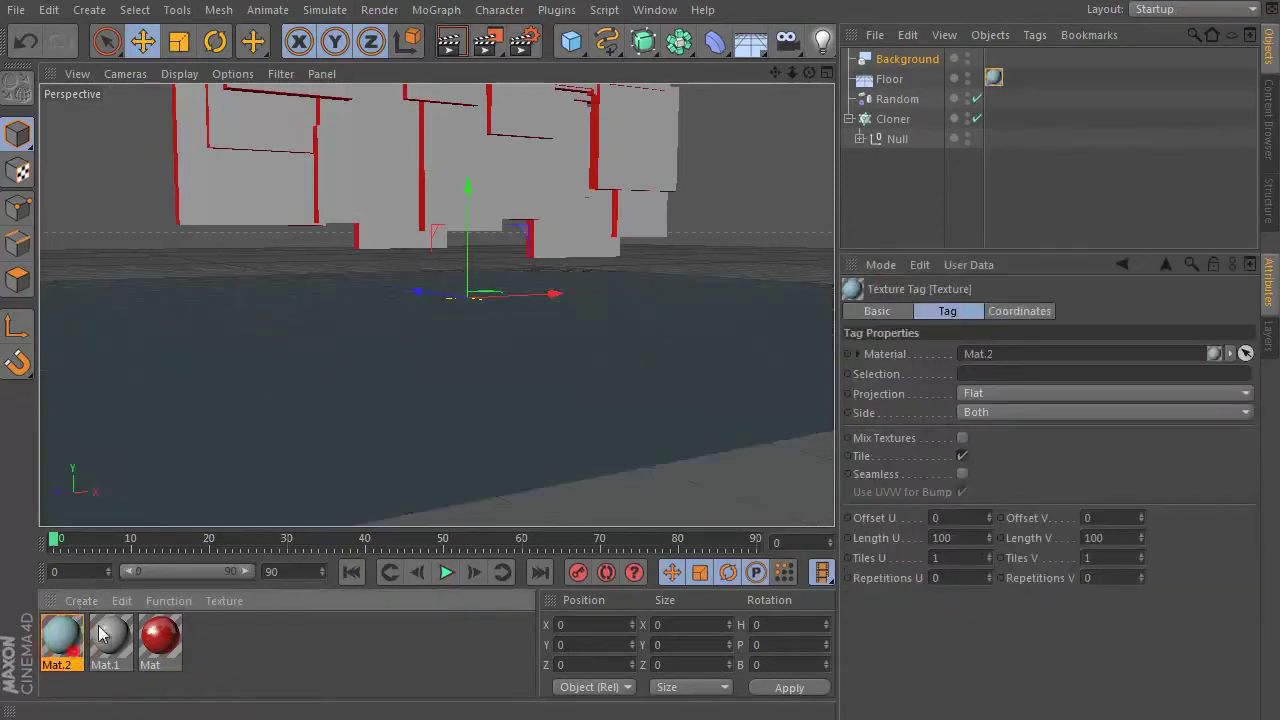
left_click_drag(908, 63, 906, 62)
mouse_move(439, 329)
left_mouse_down("alt")
mouse_move(460, 388)
mouse_move(441, 373)
left_mouse_up("alt")
key("ctrl+r")
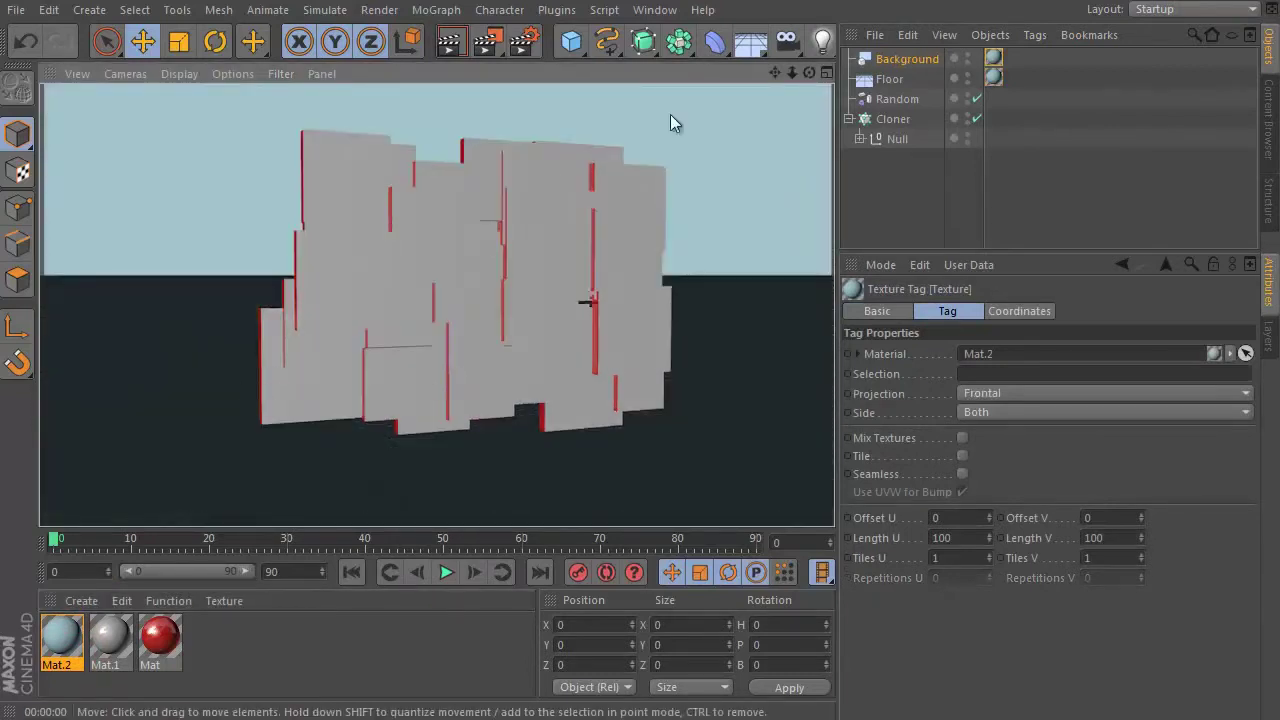
Step: Give the Floor a Compositing tag with Compositing Background enabled and preview the render
right_click(889, 80)
mouse_move(958, 94)
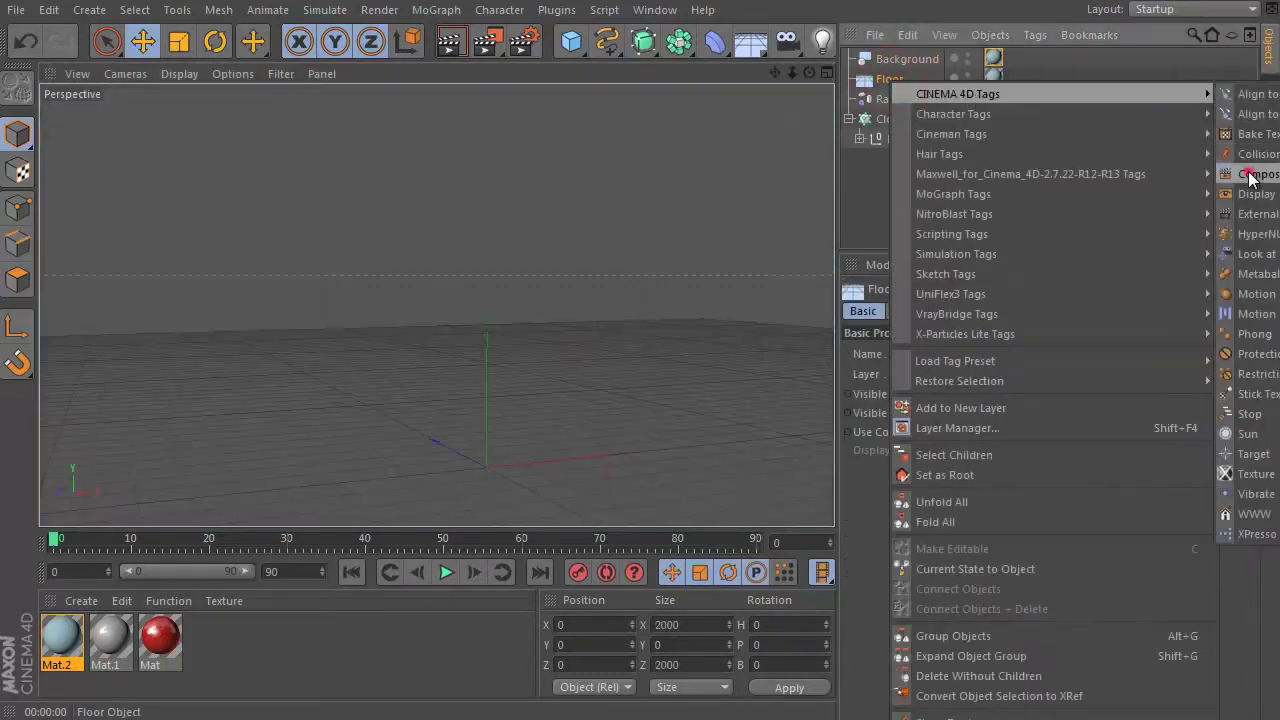
left_click(1250, 176)
left_click(1129, 371)
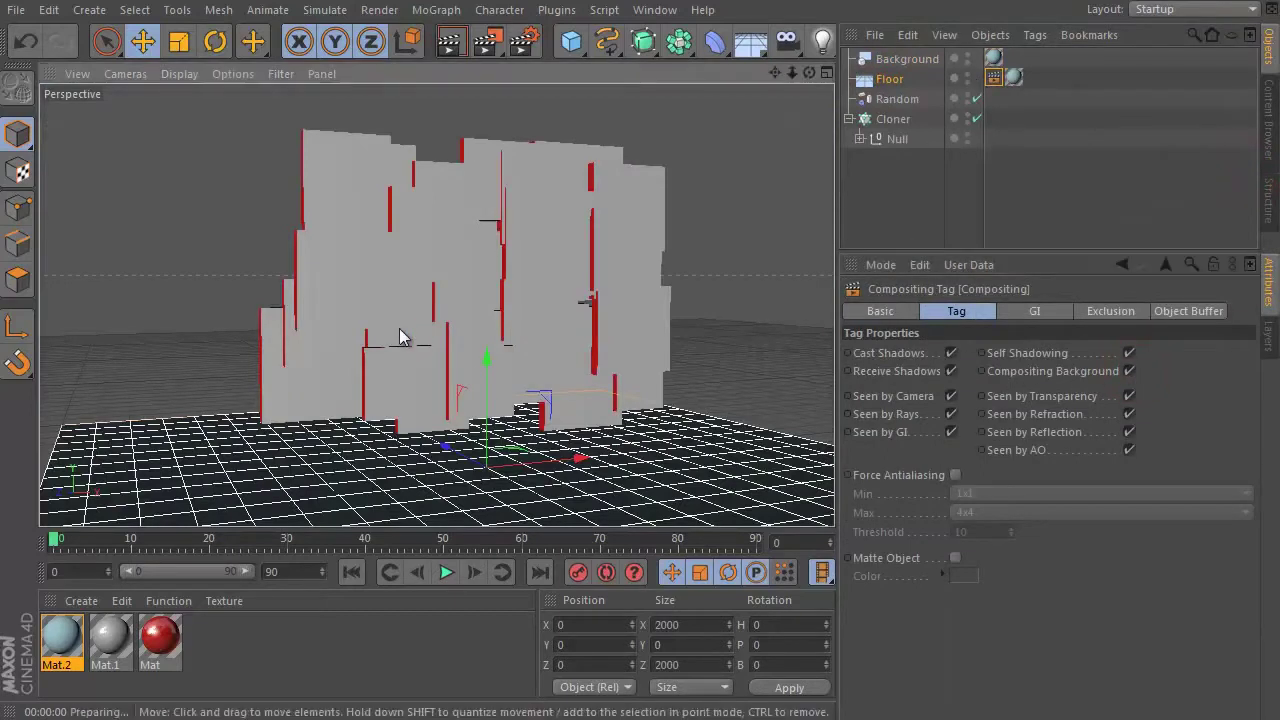
key("ctrl+r")
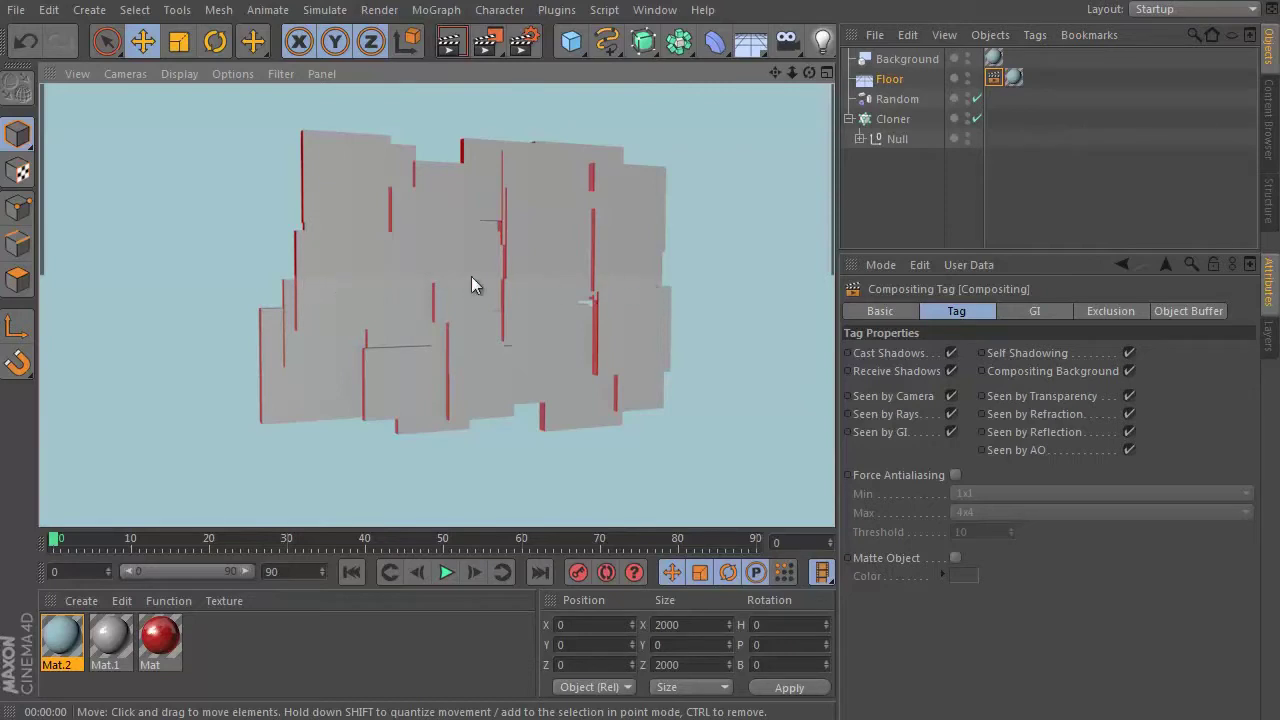
Step: Delete the Floor, try an enlarged Disc as ground, then delete the Disc too
left_click(880, 80)
key("Delete")
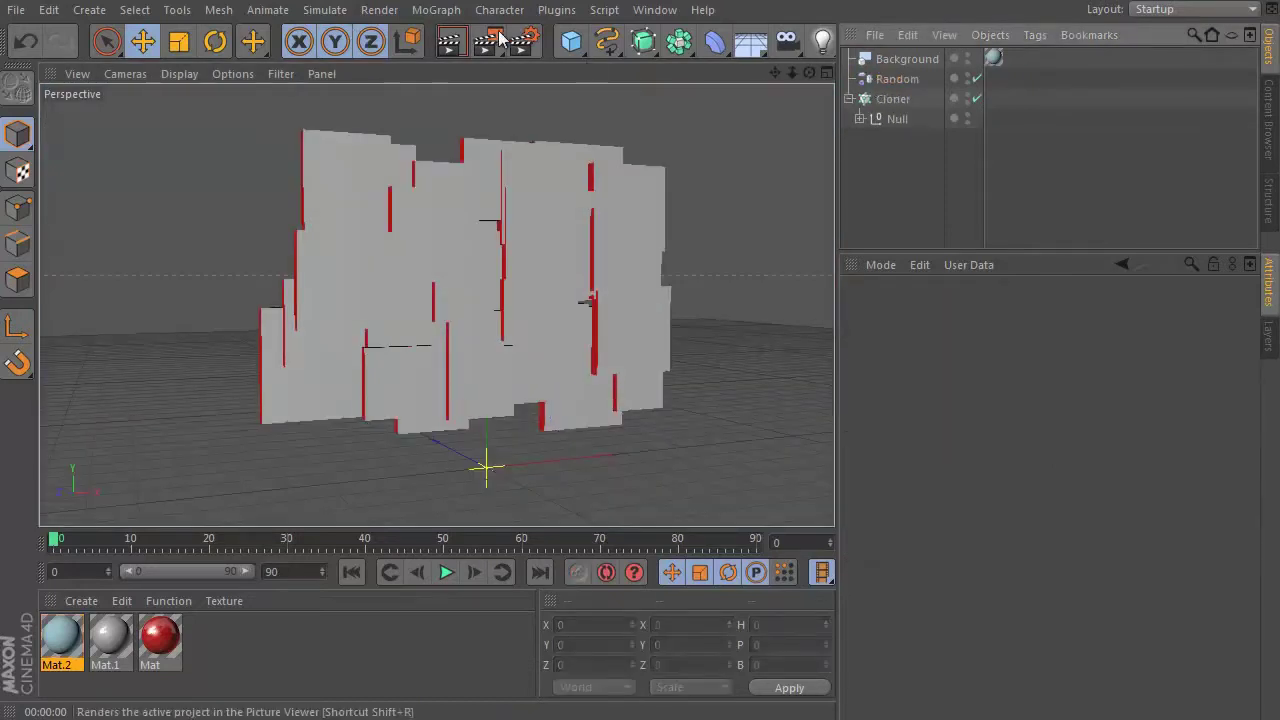
left_click(566, 42)
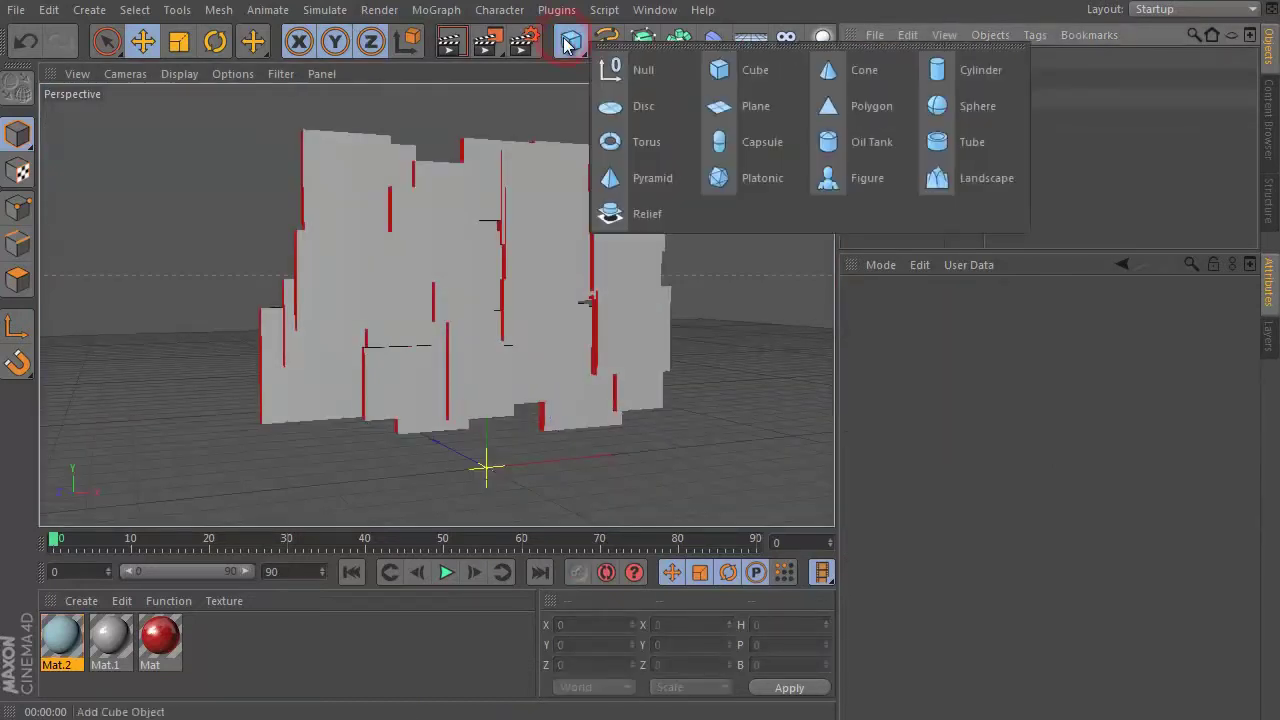
left_click(612, 104)
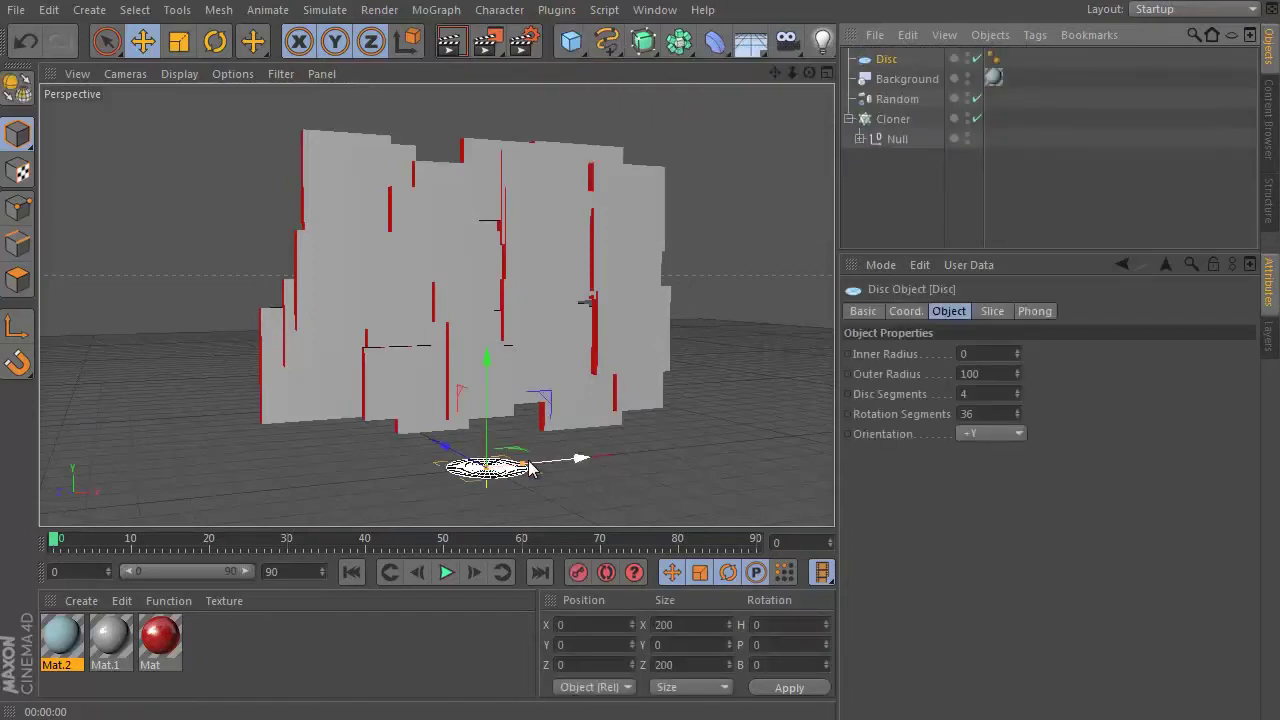
mouse_move(540, 470)
left_mouse_down()
mouse_move(816, 463)
mouse_move(834, 443)
left_mouse_up()
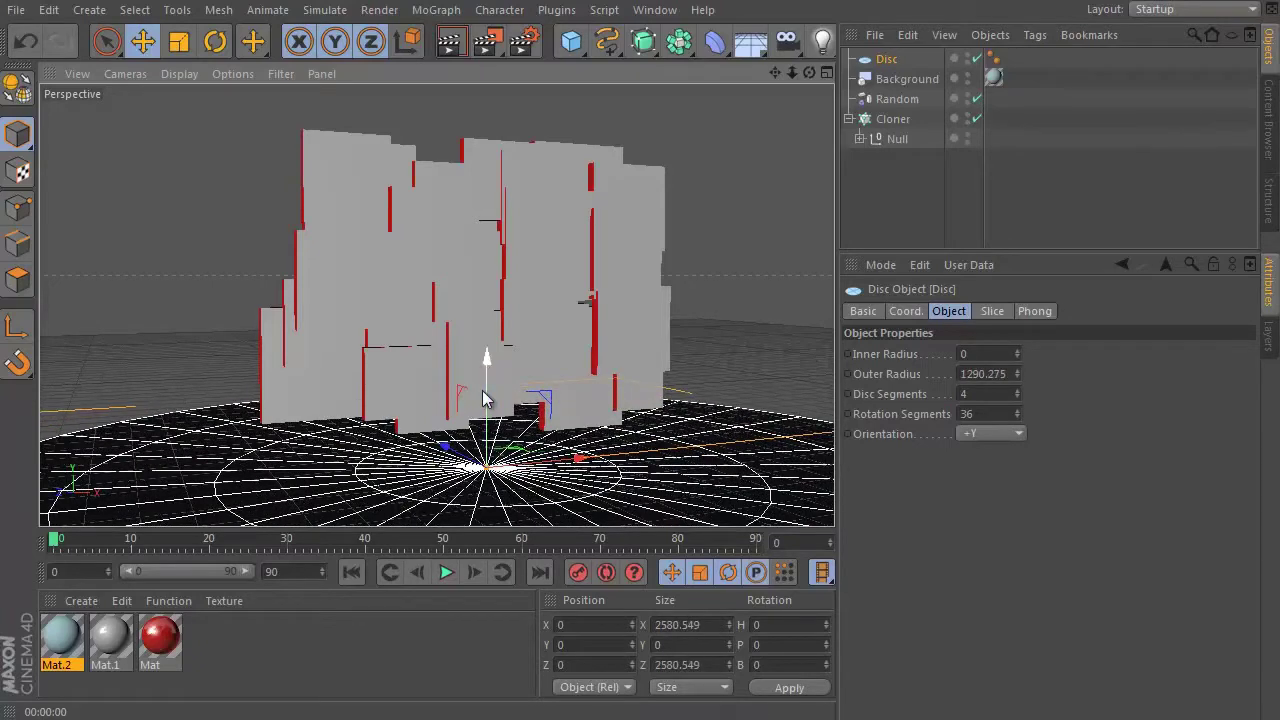
key("Delete")
left_click(80, 640)
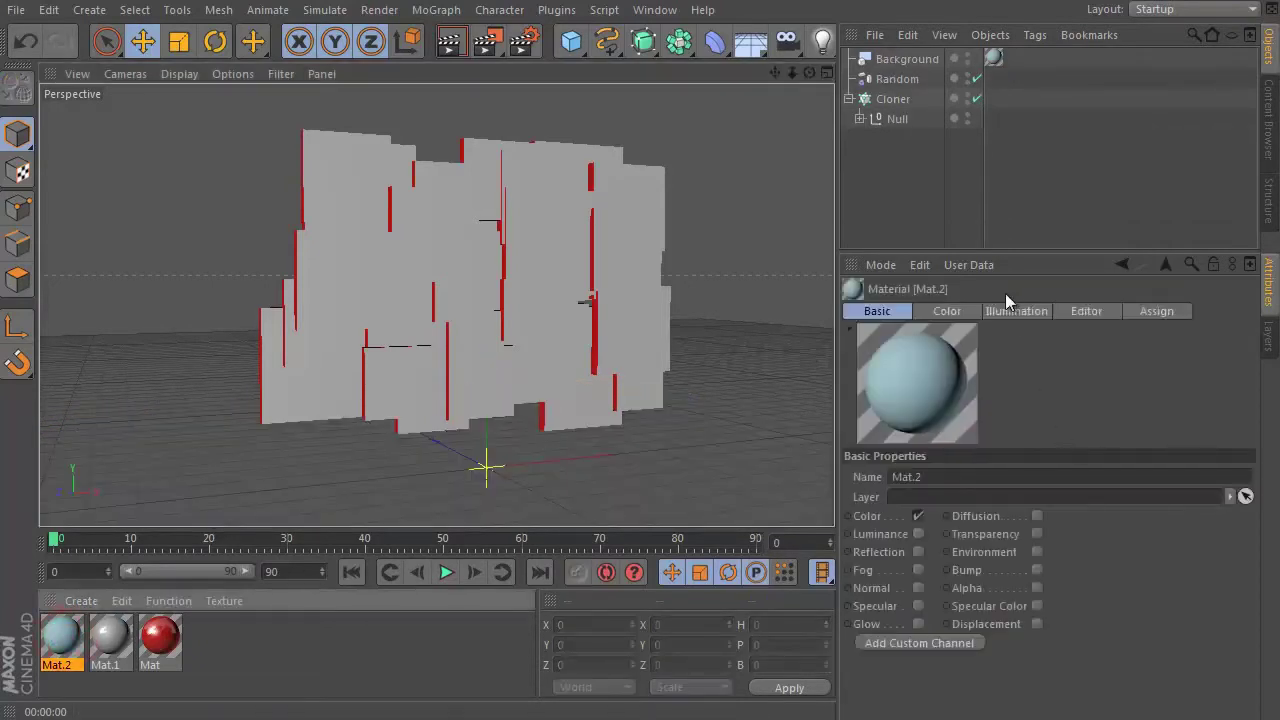
Step: Lower Mat.2's colour value from 80 to 63 and add a Camera
left_click(946, 311)
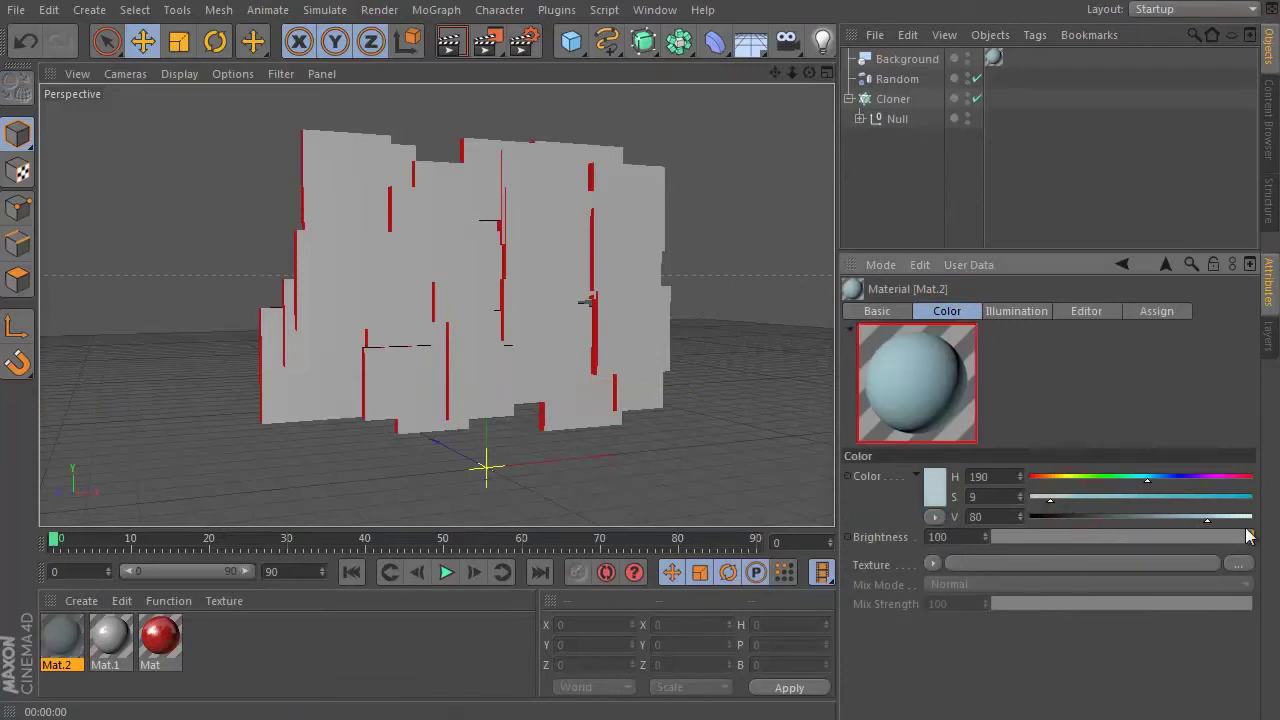
left_click_drag(1207, 517, 1147, 518)
left_click(1169, 518)
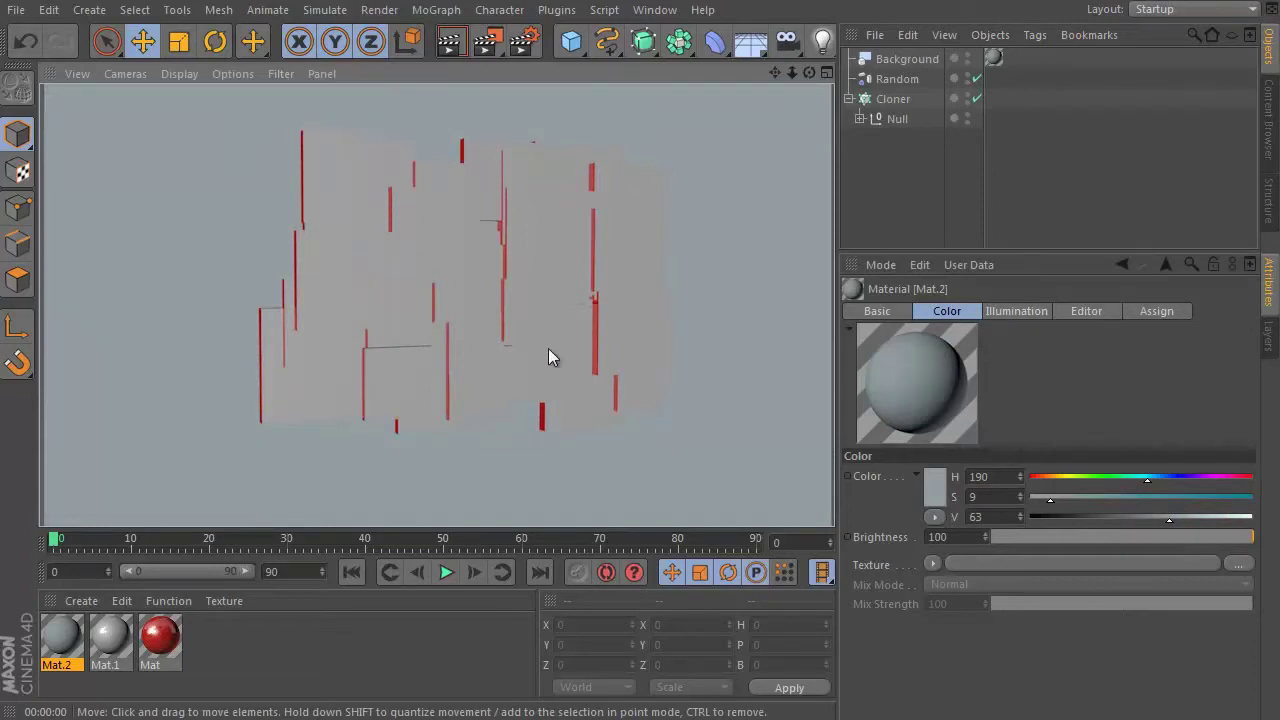
left_click(787, 45)
Step: Look through the new camera and set its heading and pitch rotations to 0
left_click(977, 58)
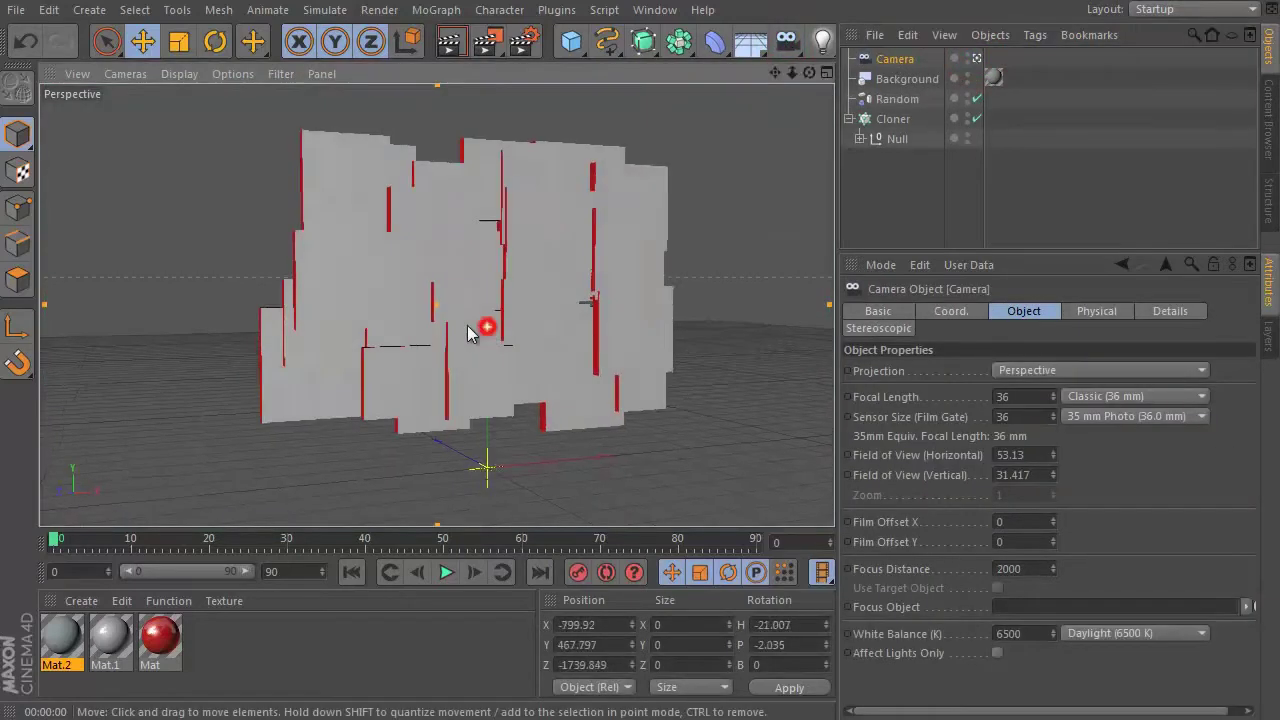
mouse_move(486, 329)
left_mouse_down("alt")
mouse_move(502, 338)
mouse_move(450, 320)
left_mouse_up("alt")
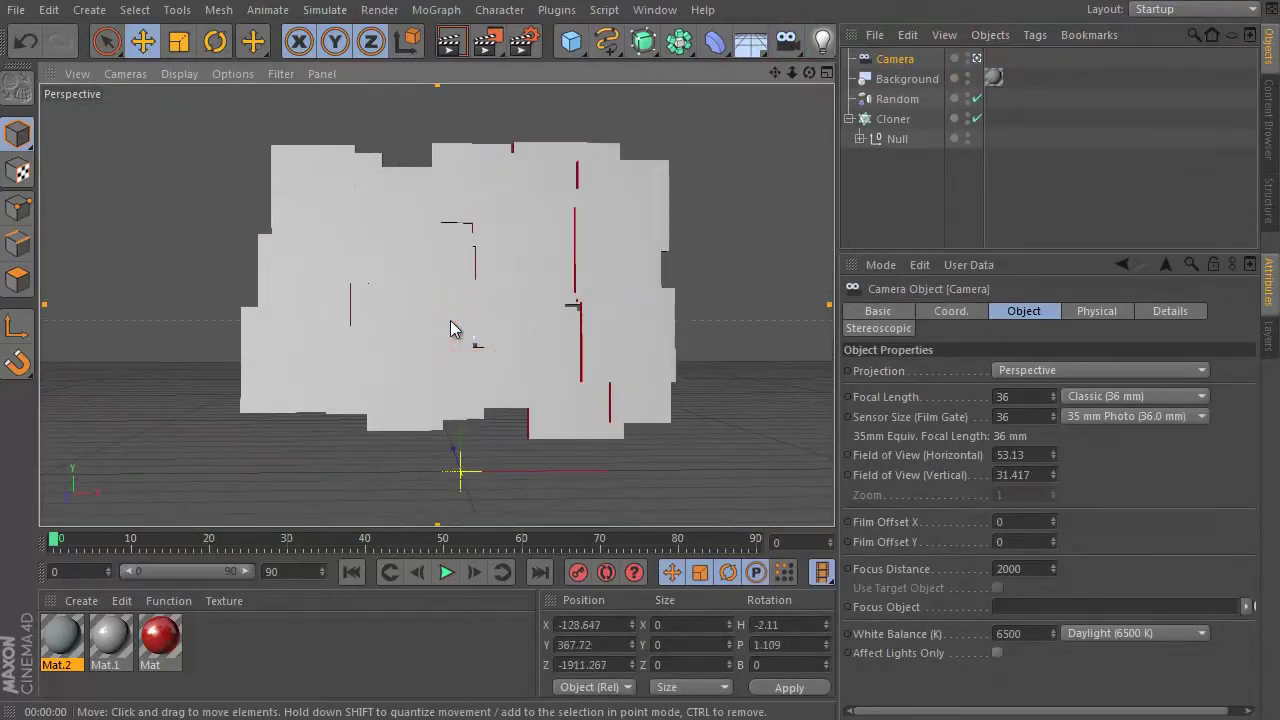
left_click(951, 311)
type("0")
key("Return")
left_click(1133, 390)
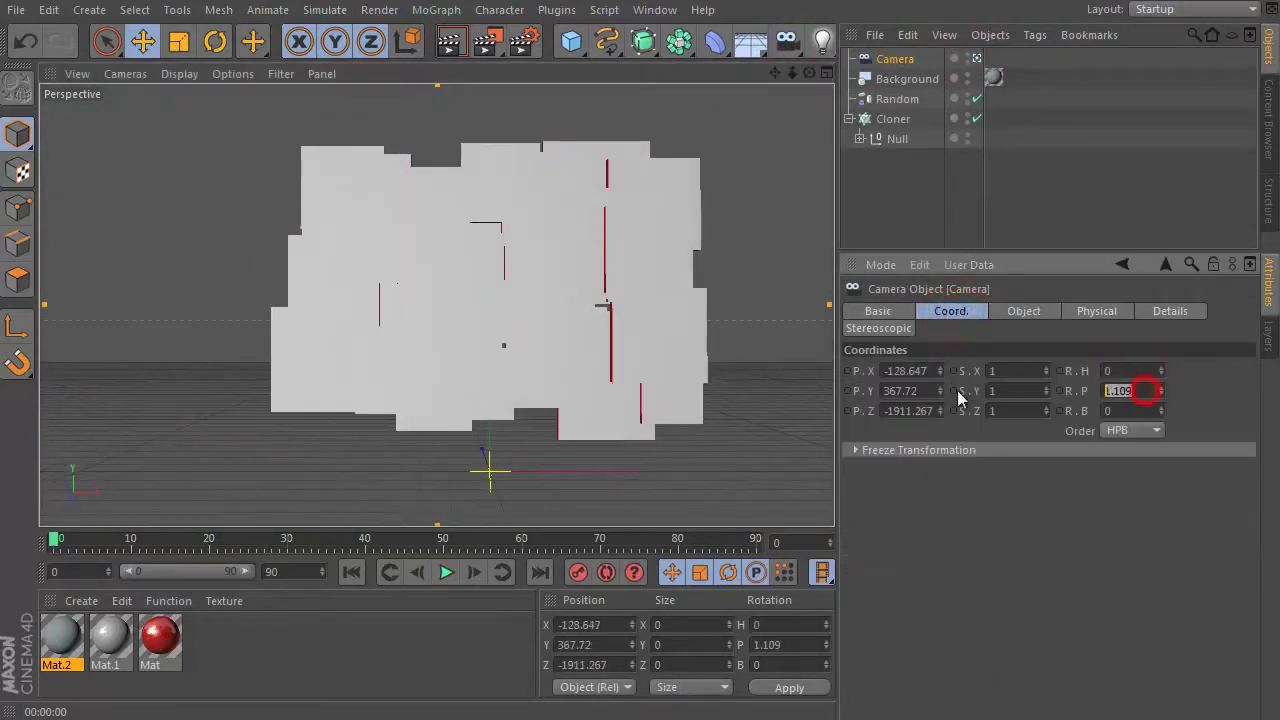
type("0")
key("Return")
Step: Position the camera at X 0, Y 395, Z -2000 facing the tile wall
left_click(909, 370)
type("0")
key("Return")
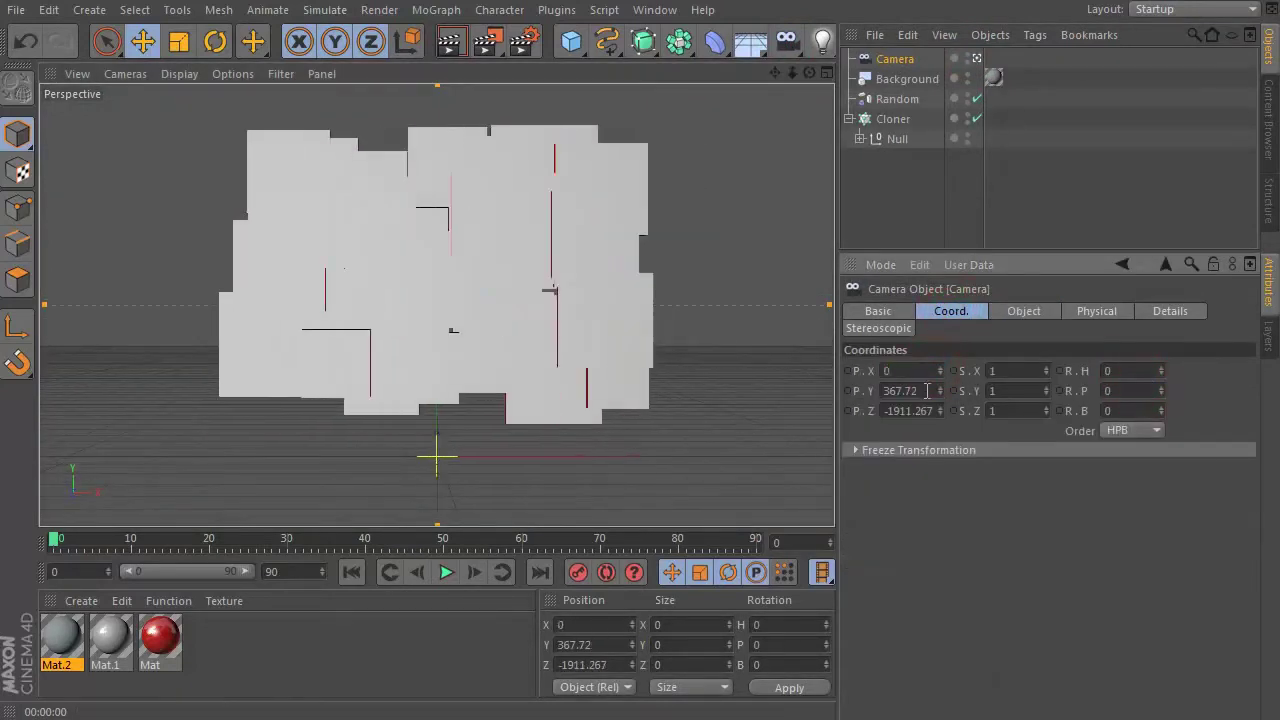
left_click(930, 391)
type("0")
key("Return")
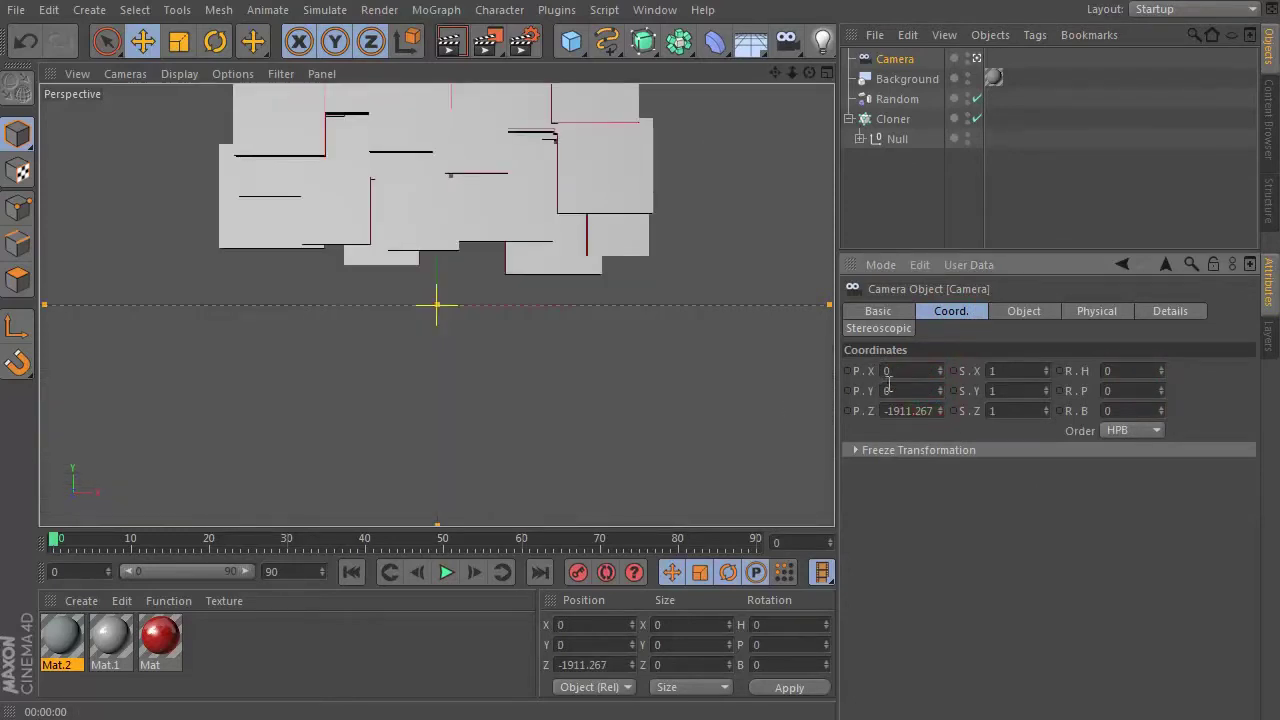
left_click_drag(940, 390, 350, 410)
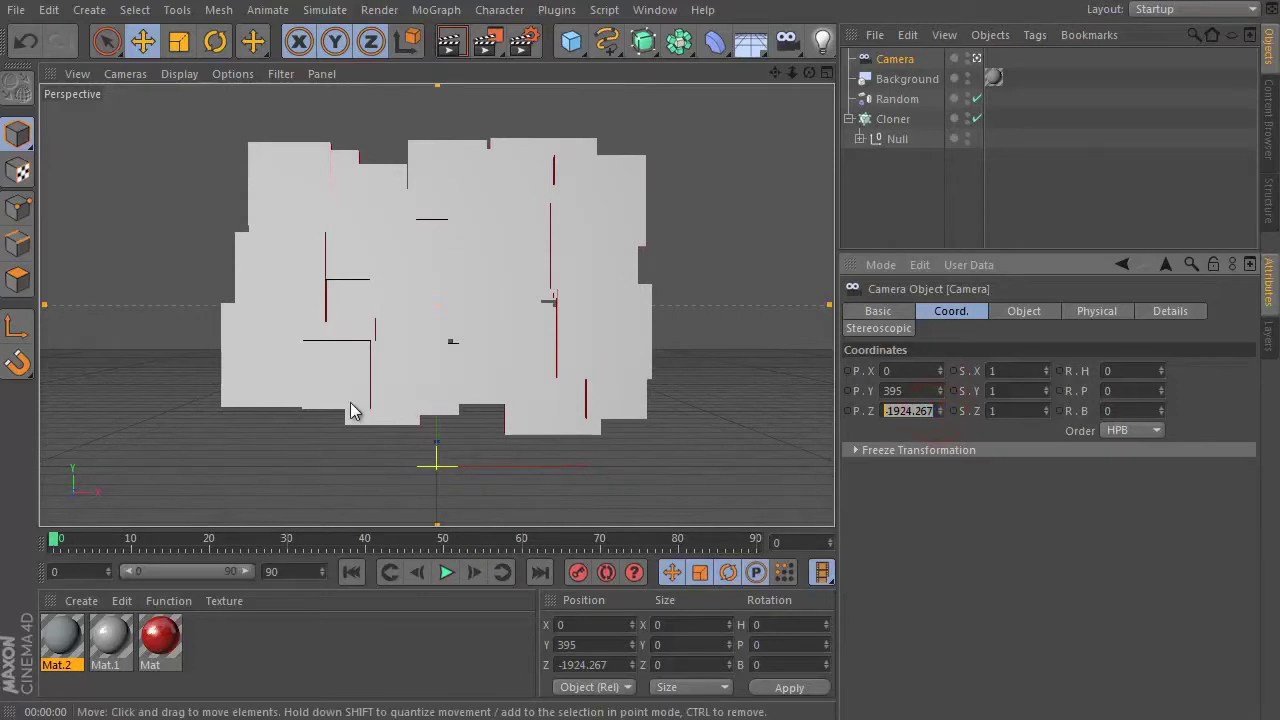
type("00")
key("Return")
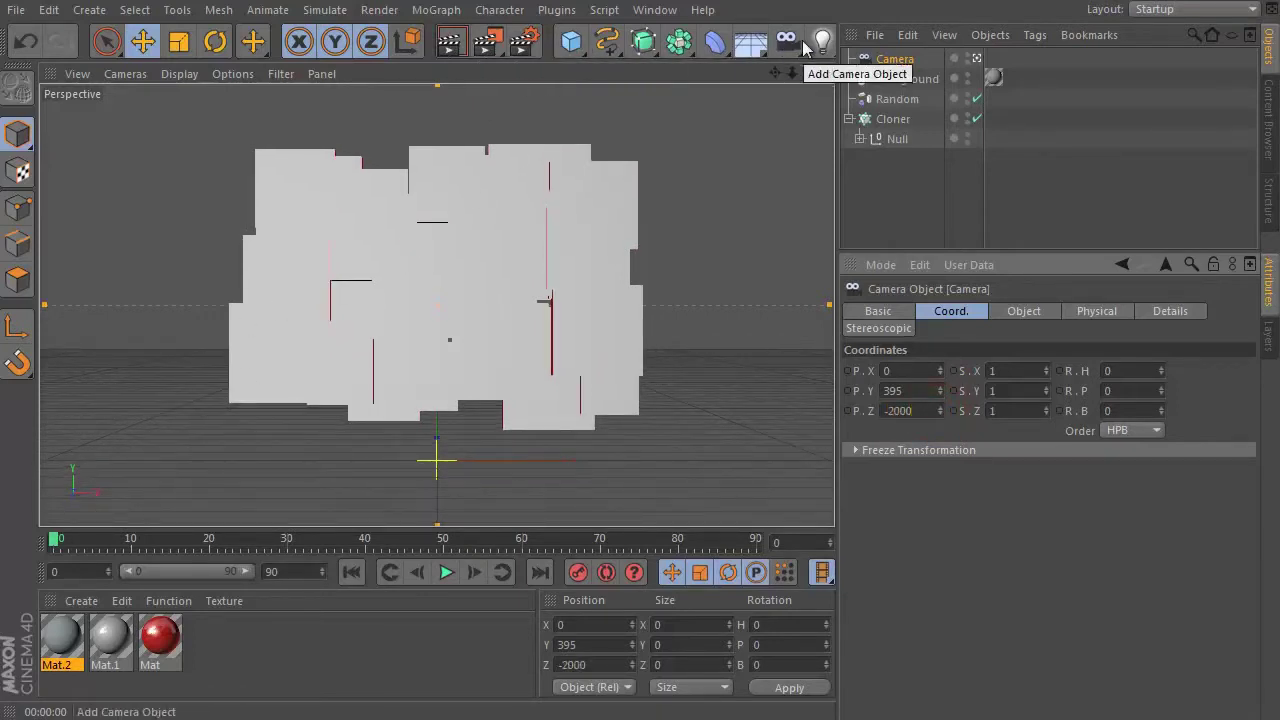
left_click(49, 12)
mouse_move(89, 10)
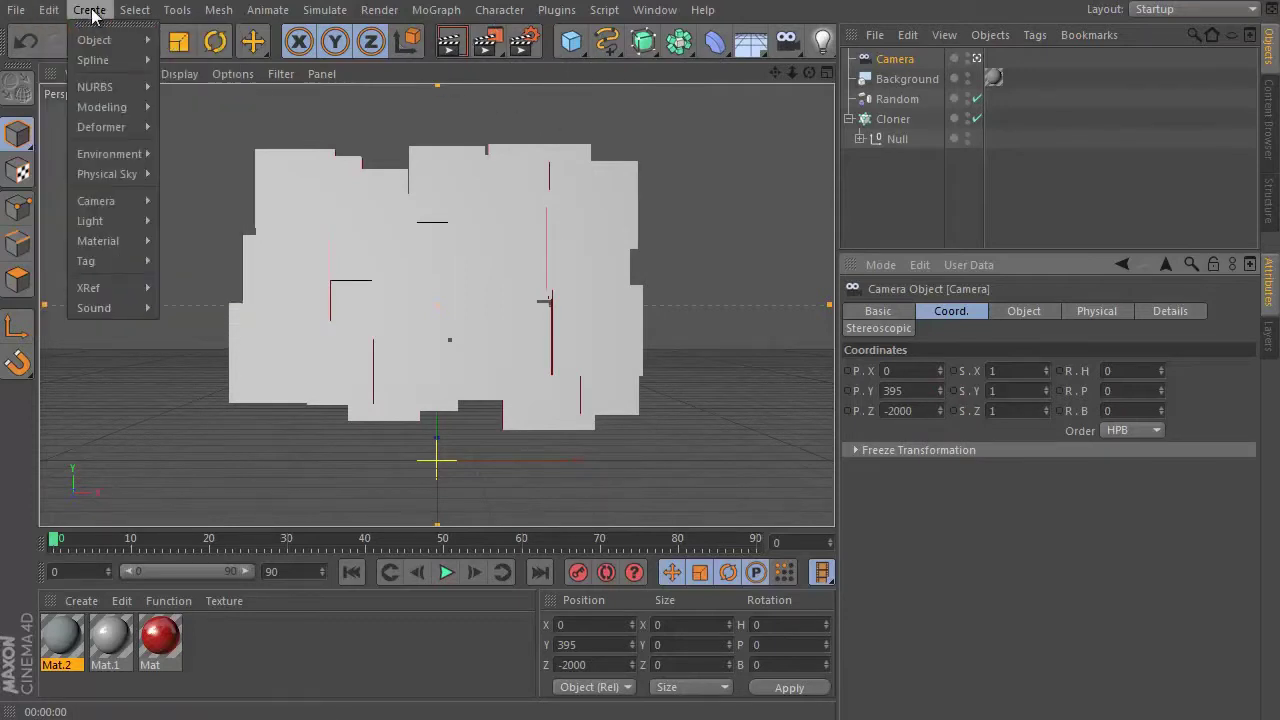
mouse_move(95, 40)
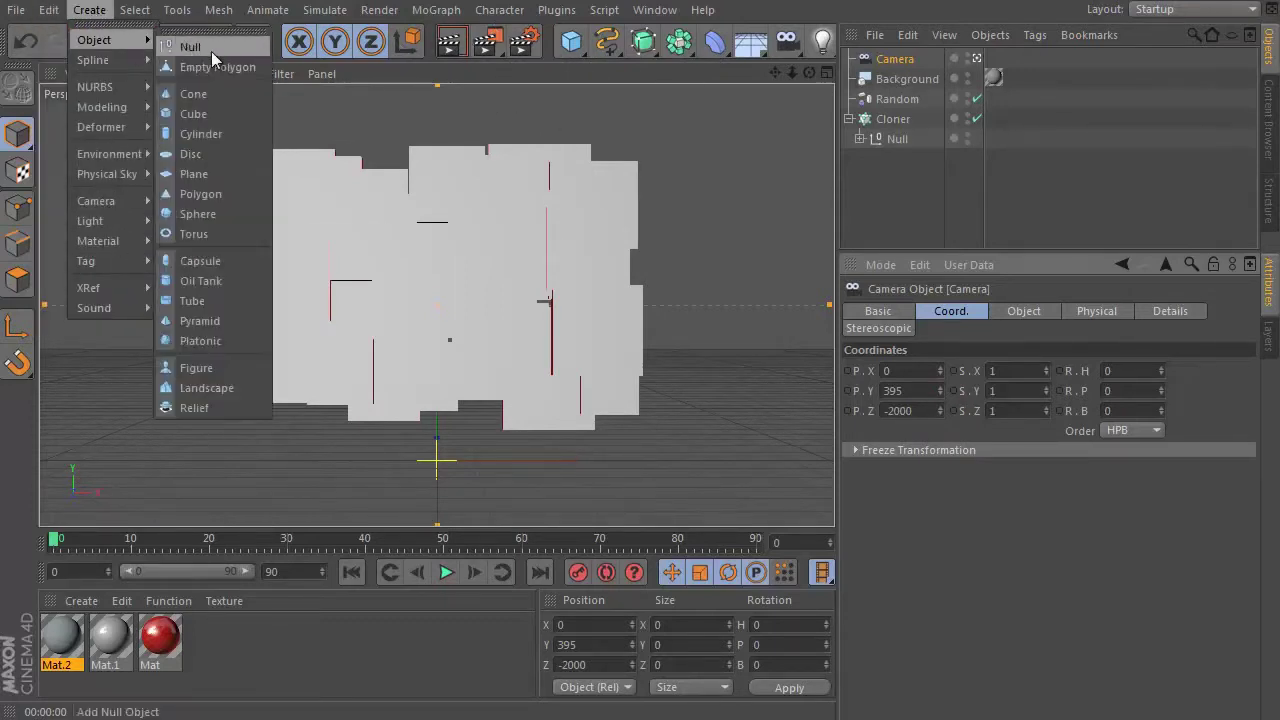
Step: Add a Null, raise it to the wall's centre, and parent the camera under it
left_click(186, 46)
left_click_drag(437, 362, 445, 212)
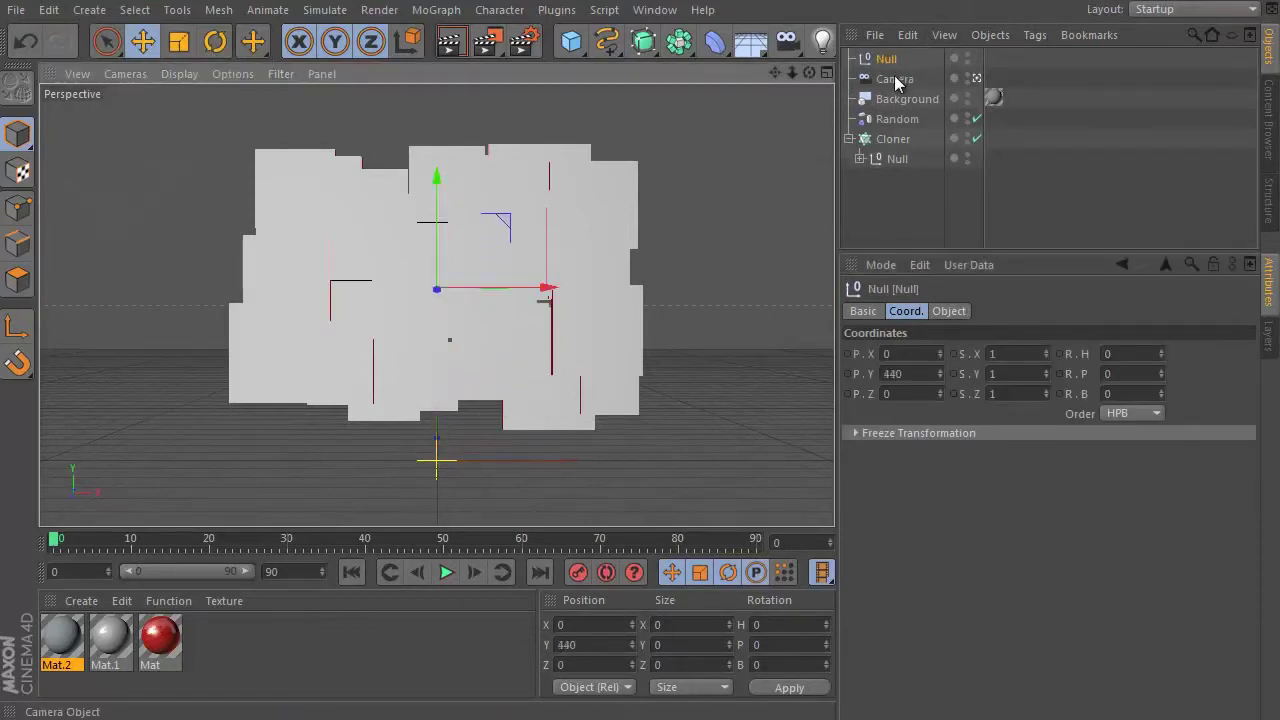
left_click_drag(897, 80, 888, 60)
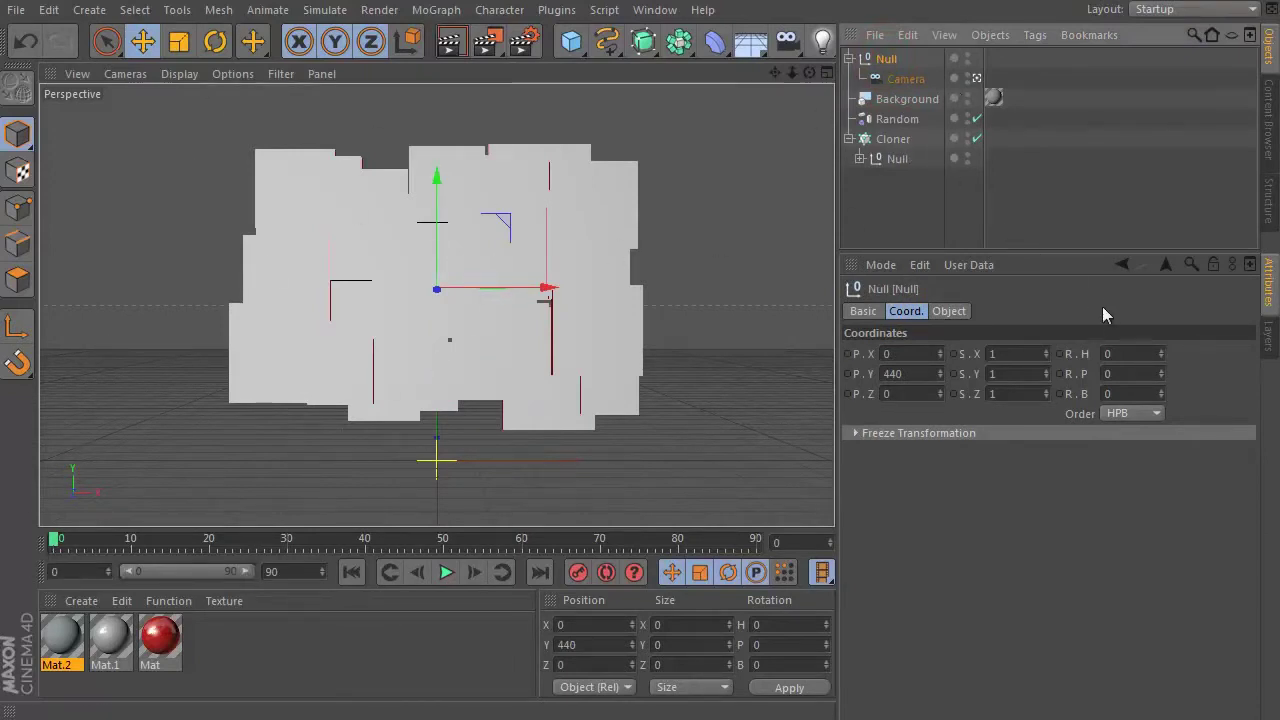
Step: Tilt the null slightly and record a rotation keyframe at the start
left_click(215, 41)
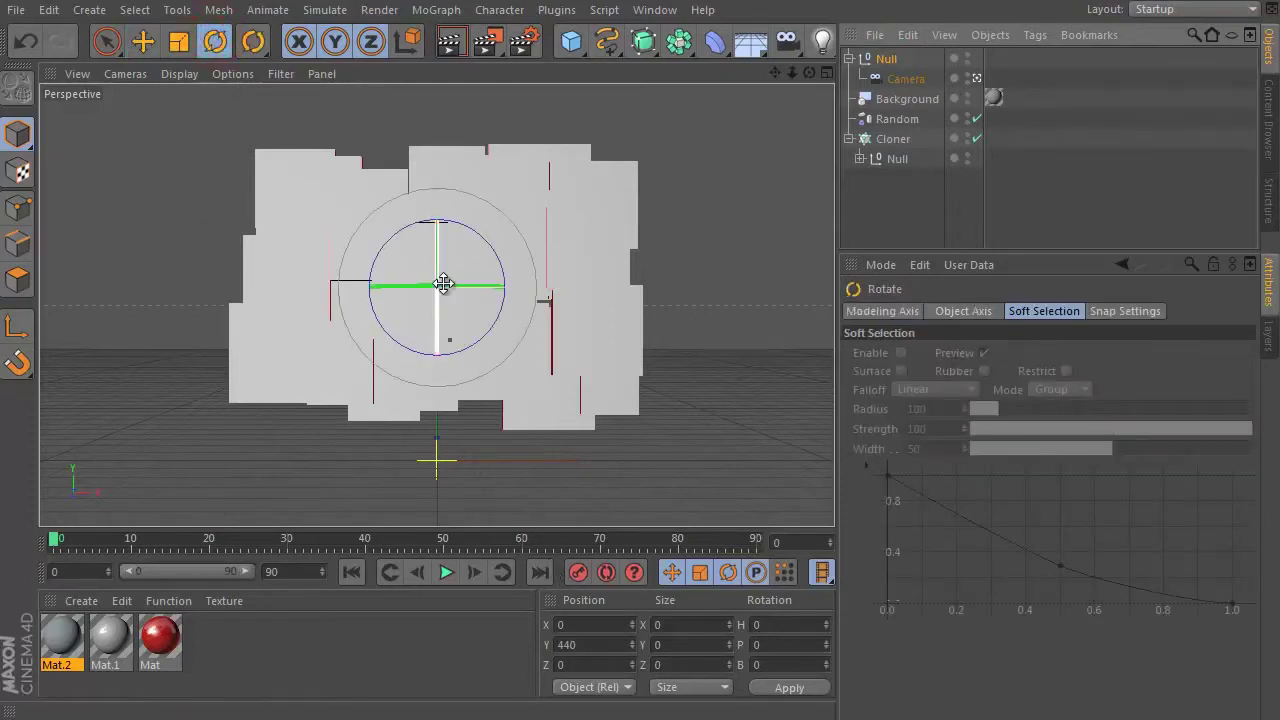
left_click(885, 58)
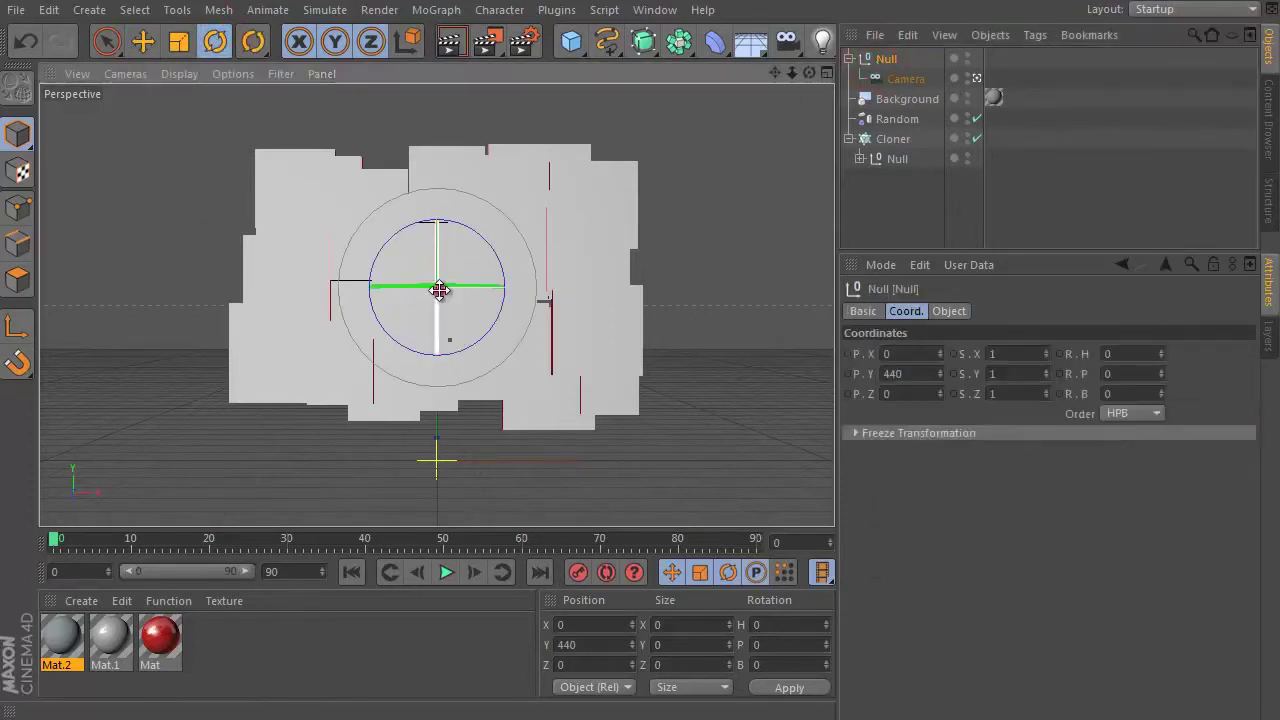
mouse_move(443, 291)
left_mouse_down()
mouse_move(369, 284)
mouse_move(430, 298)
mouse_move(449, 289)
mouse_move(400, 286)
mouse_move(509, 289)
mouse_move(462, 276)
mouse_move(429, 234)
mouse_move(399, 234)
mouse_move(427, 282)
left_mouse_up()
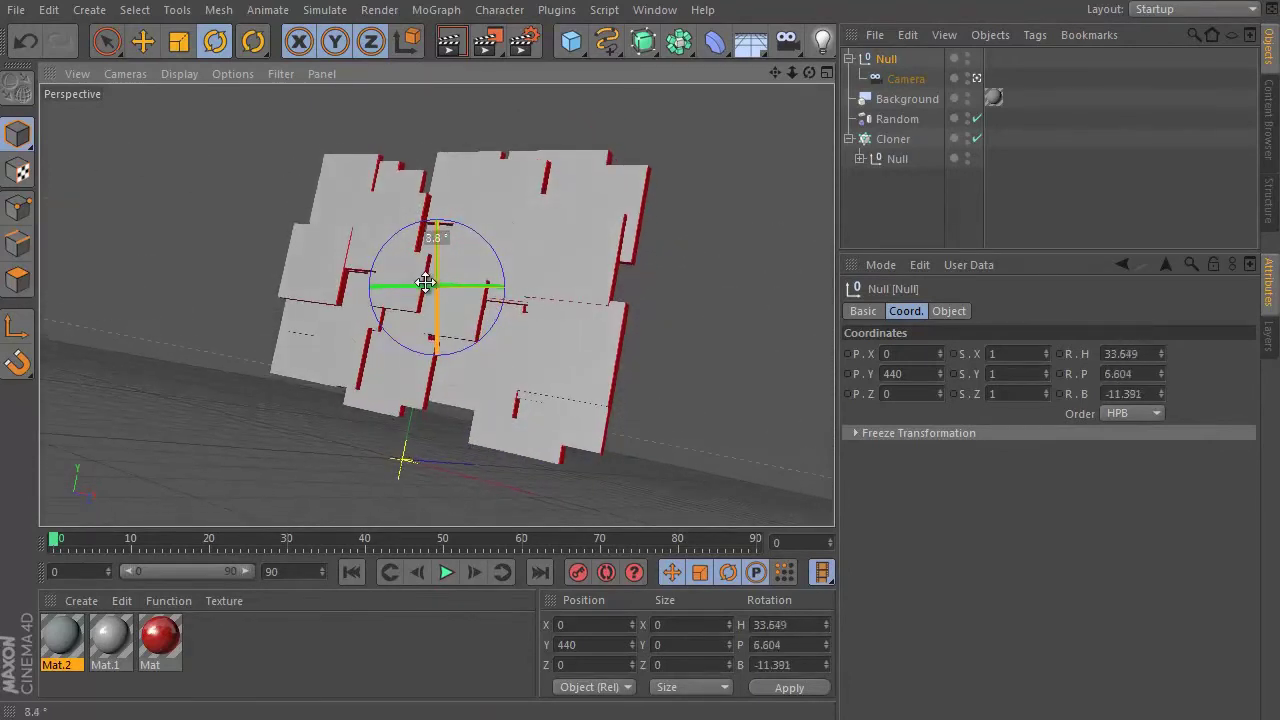
left_click(579, 575)
Step: At frame 90, turn, bank and scale up the null for a closer tilted view
left_click(755, 541)
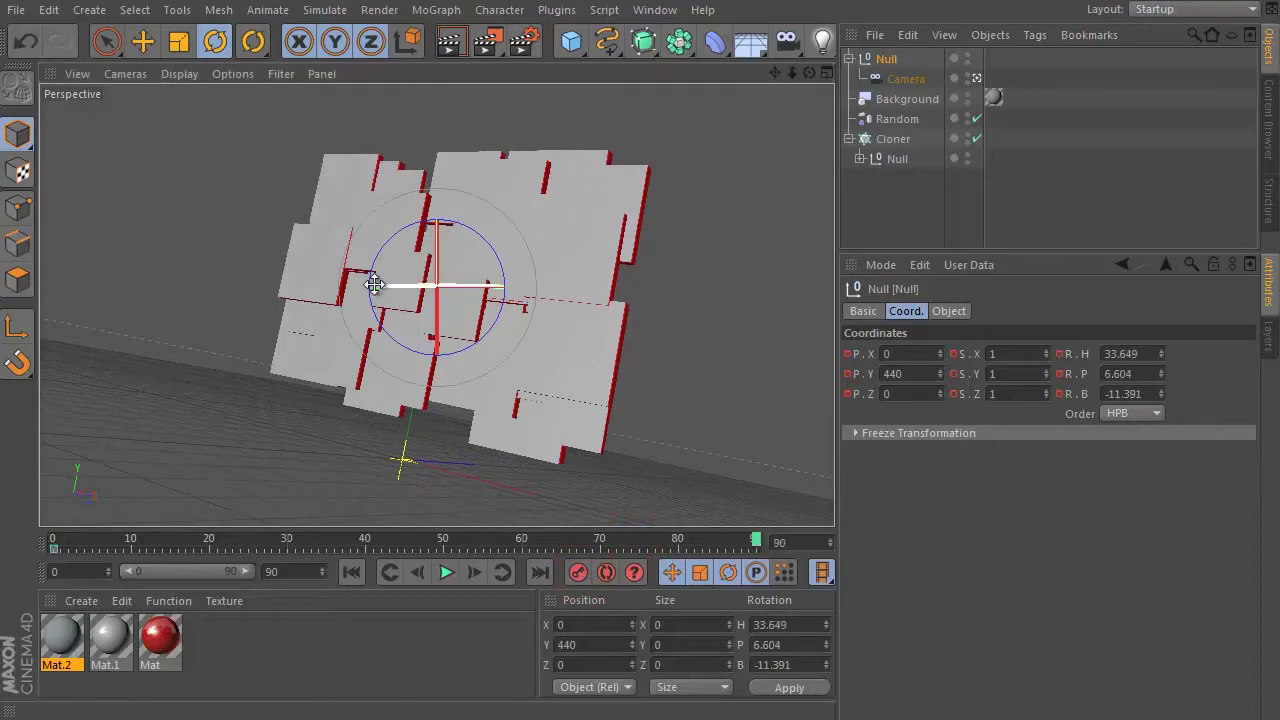
mouse_move(371, 286)
left_mouse_down()
mouse_move(449, 291)
mouse_move(134, 277)
left_mouse_up()
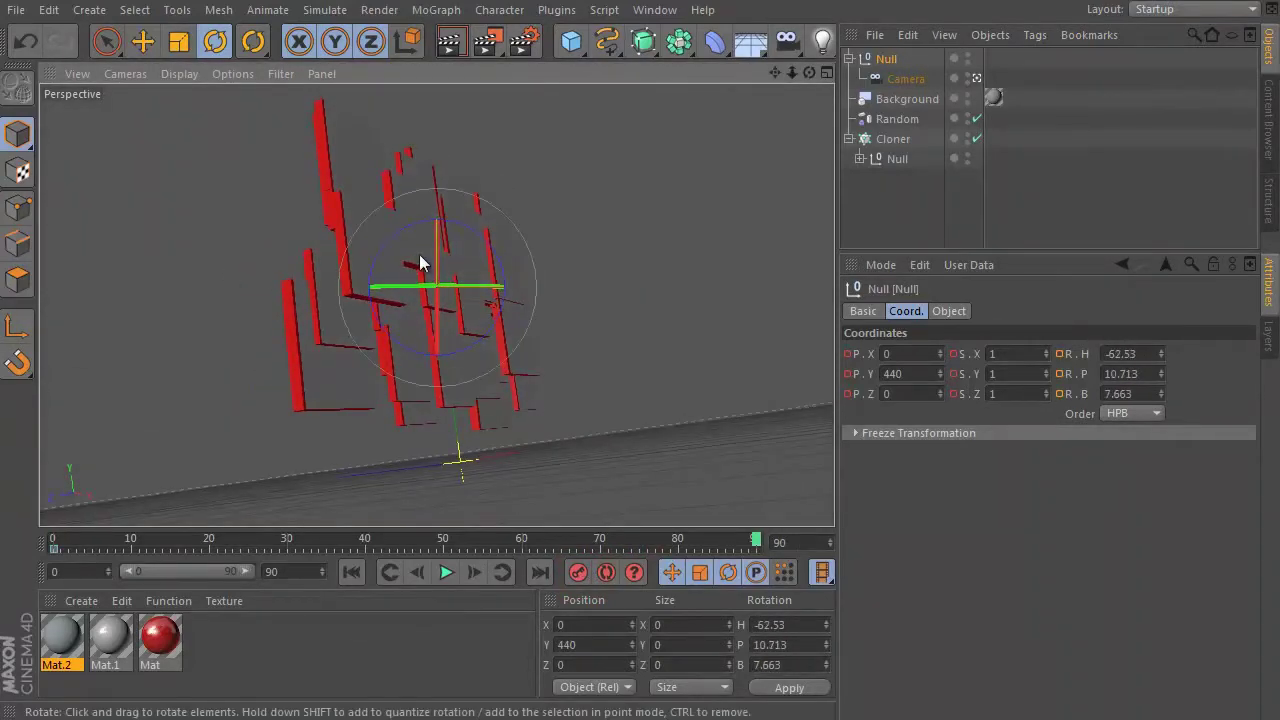
mouse_move(436, 253)
left_mouse_down()
mouse_move(490, 248)
mouse_move(500, 263)
left_mouse_up()
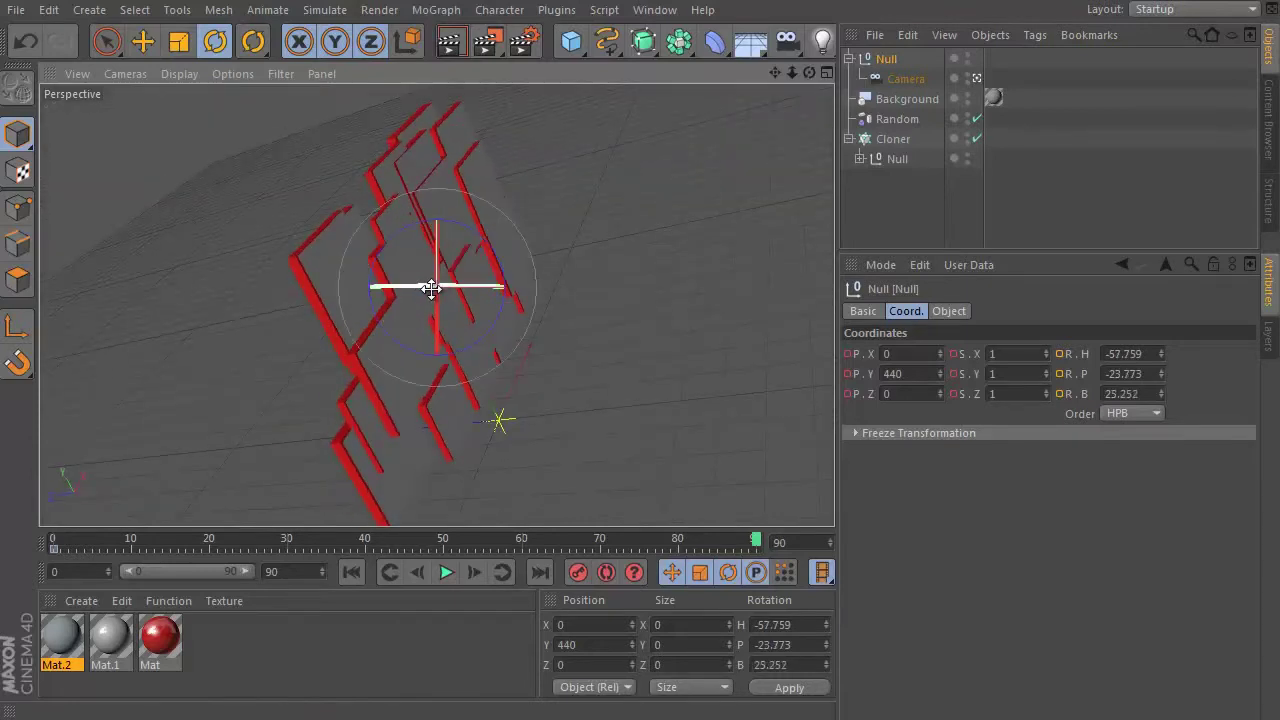
mouse_move(430, 287)
left_mouse_down()
mouse_move(399, 286)
mouse_move(486, 289)
left_mouse_up()
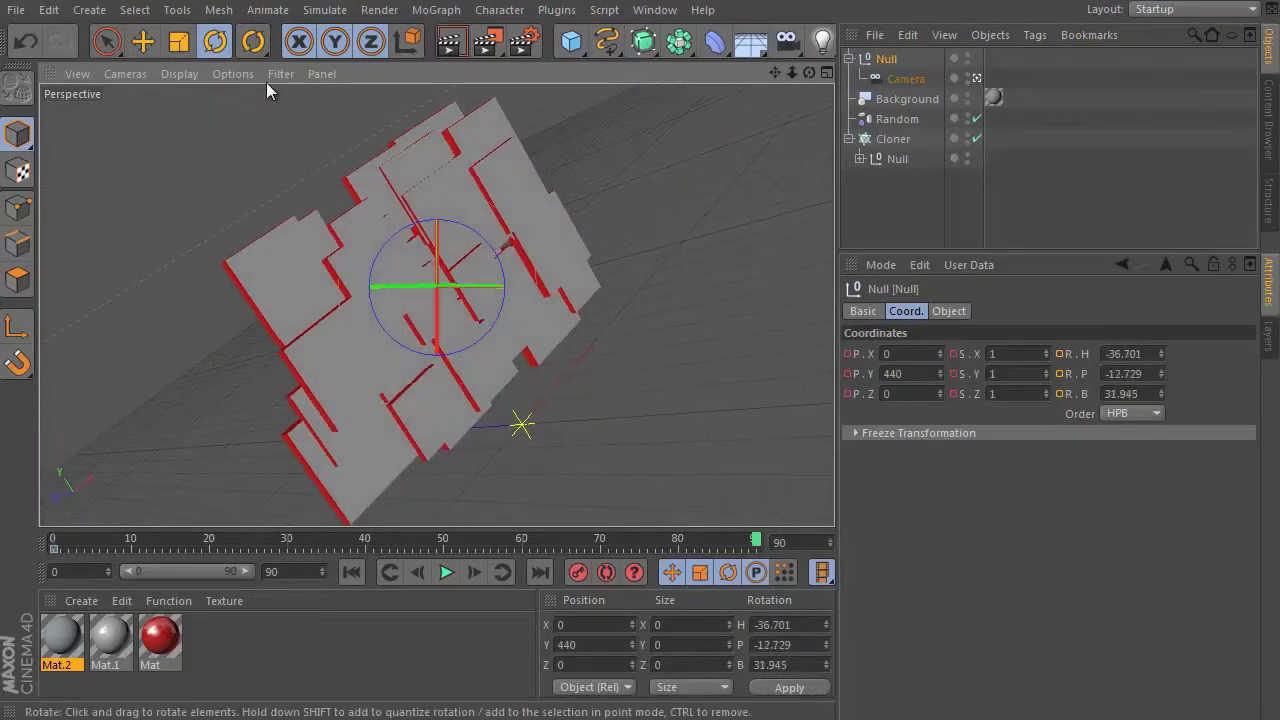
left_click(179, 41)
left_click_drag(491, 226, 320, 248)
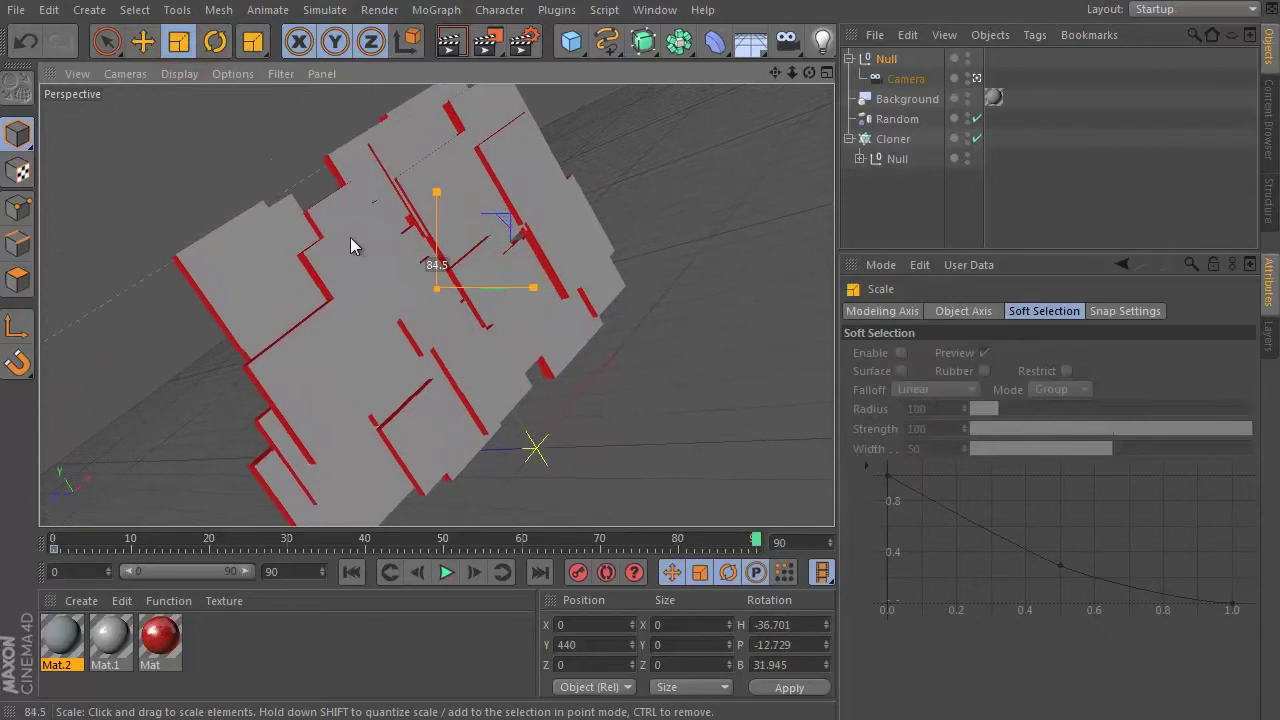
left_click(214, 41)
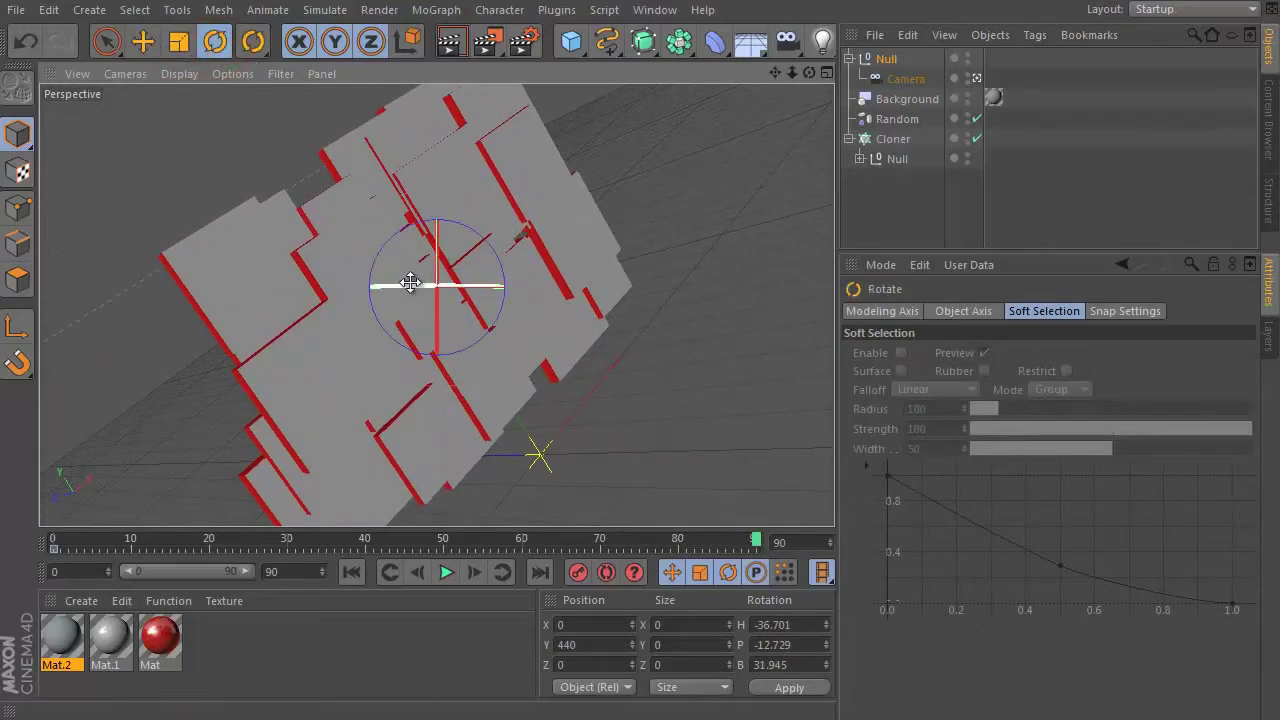
mouse_move(414, 284)
left_mouse_down()
mouse_move(476, 251)
mouse_move(412, 228)
left_mouse_up()
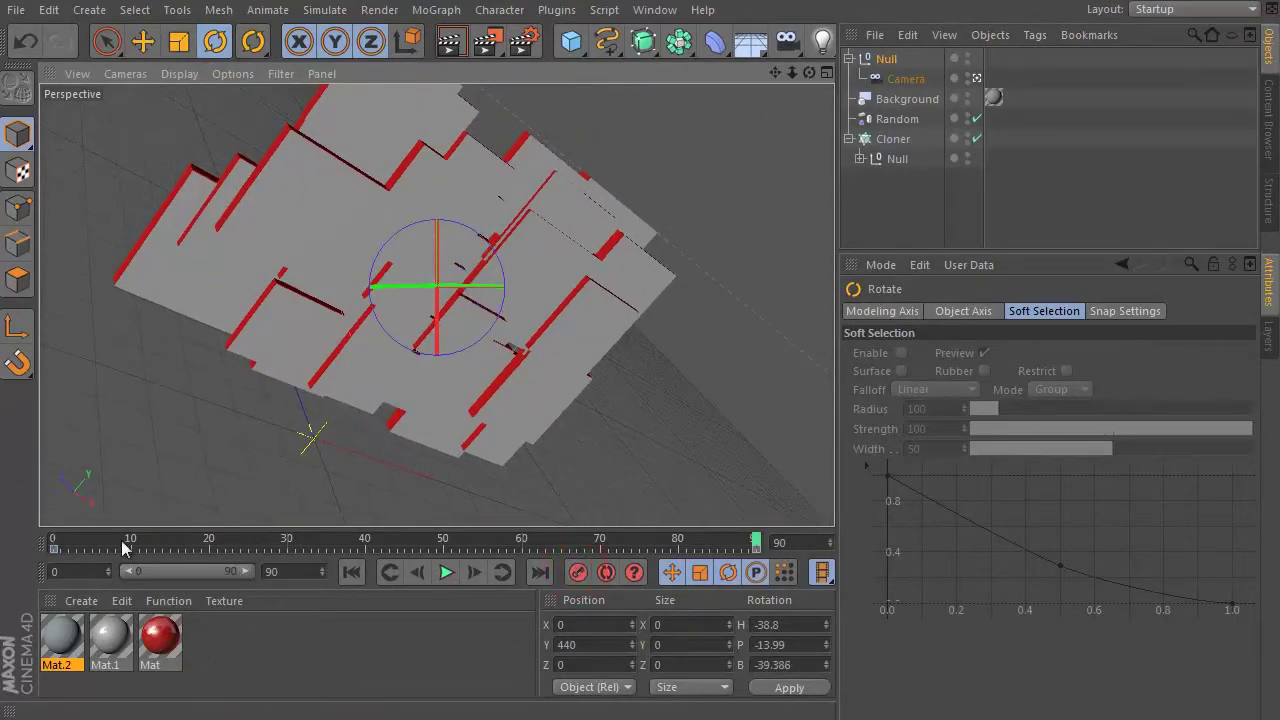
Step: Refine the frame-90 tilt, scale and height of the camera null, then preview playback
mouse_move(126, 547)
left_mouse_down()
mouse_move(545, 598)
mouse_move(745, 607)
mouse_move(55, 575)
left_mouse_up()
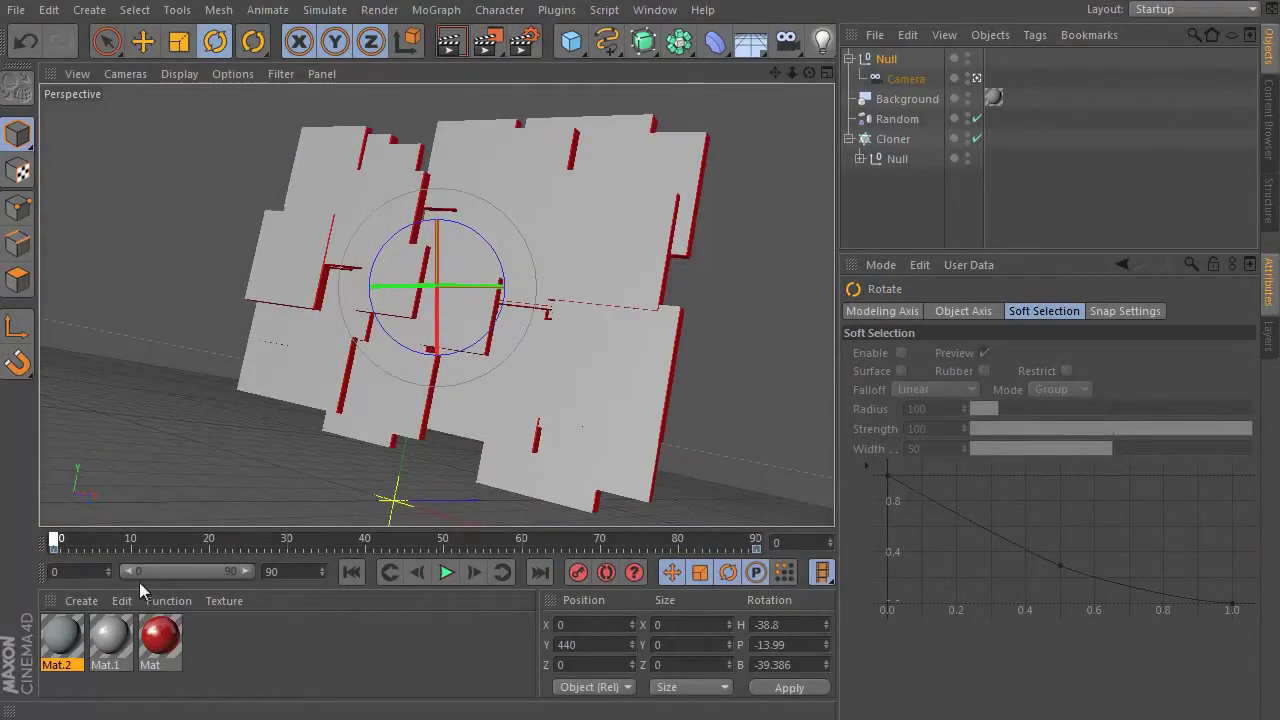
left_click_drag(140, 590, 757, 590)
left_click_drag(390, 243, 423, 226)
mouse_move(388, 284)
left_mouse_down()
mouse_move(370, 285)
mouse_move(406, 286)
left_mouse_up()
left_click(179, 43)
left_click_drag(518, 240, 428, 222)
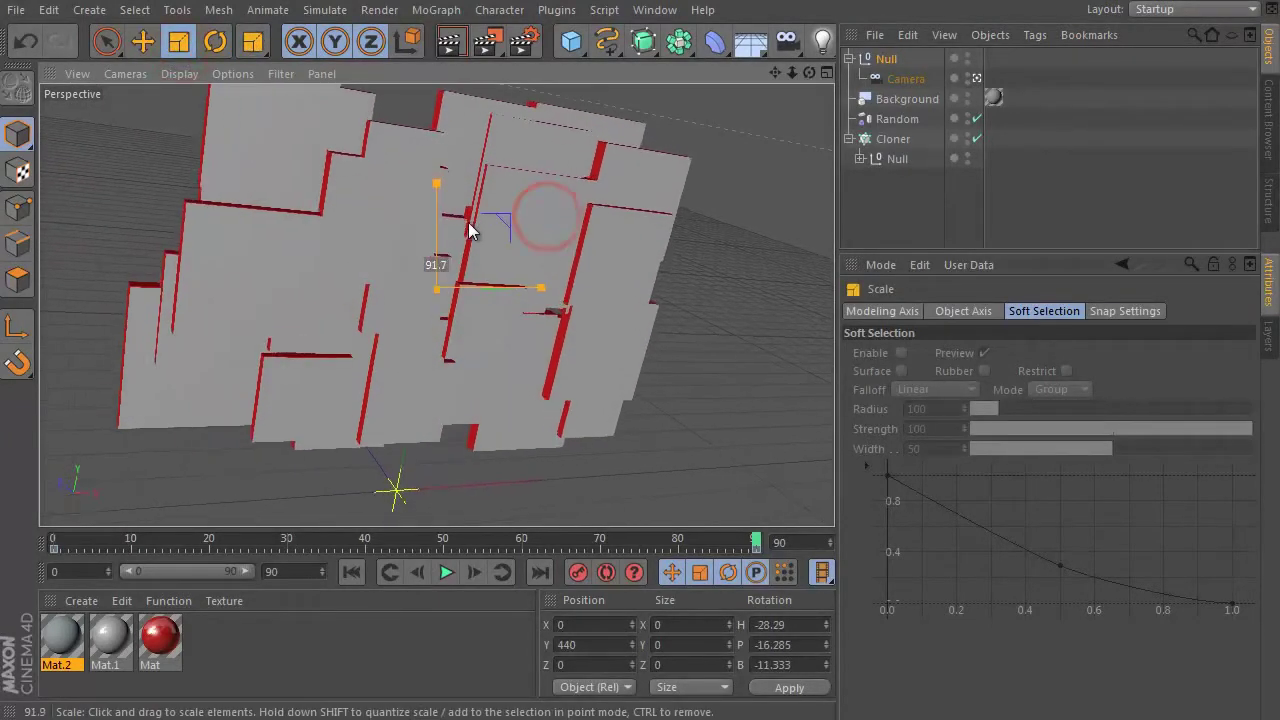
left_click(143, 41)
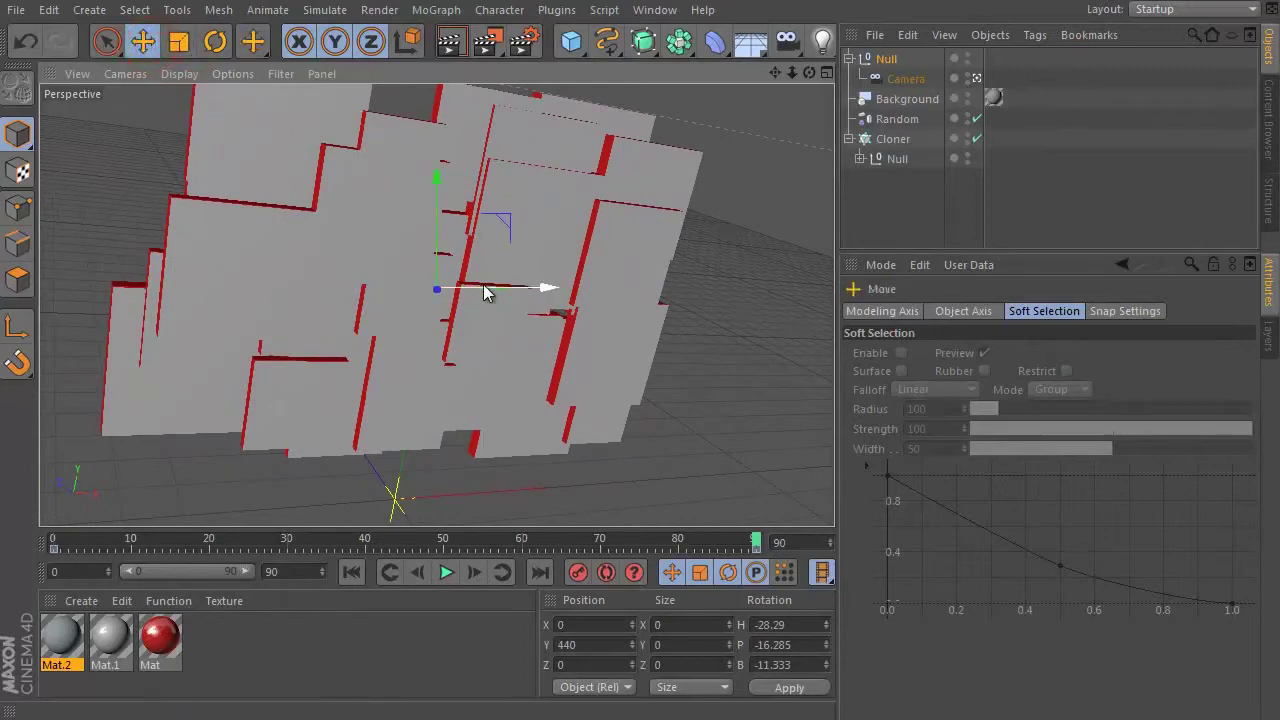
left_click_drag(486, 287, 470, 293)
mouse_move(433, 211)
left_mouse_down()
mouse_move(432, 253)
mouse_move(428, 177)
left_mouse_up()
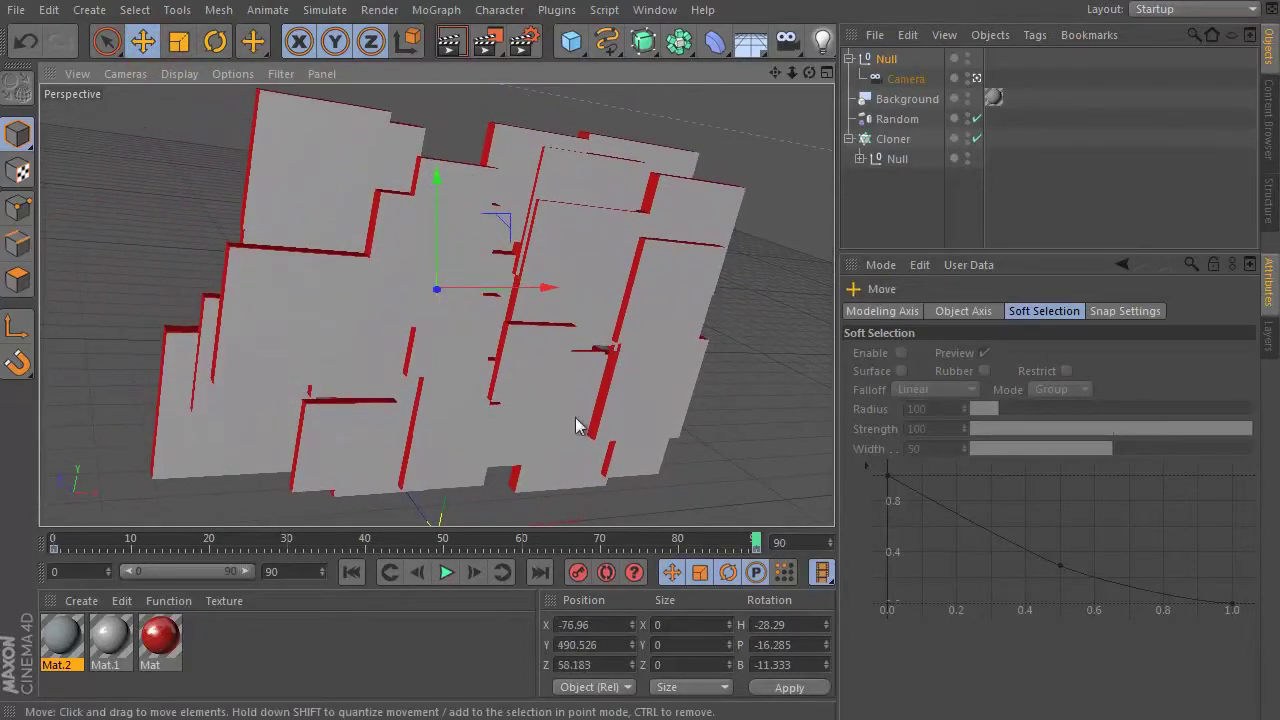
left_click(446, 572)
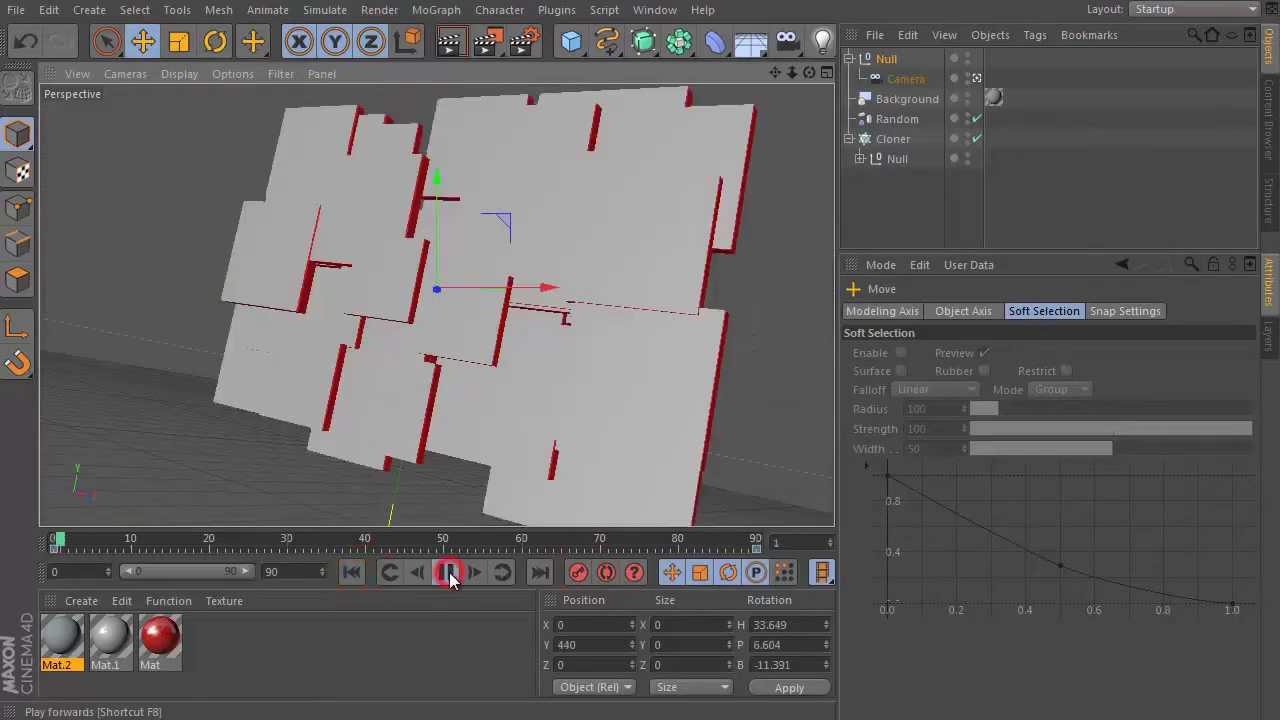
left_click(449, 578)
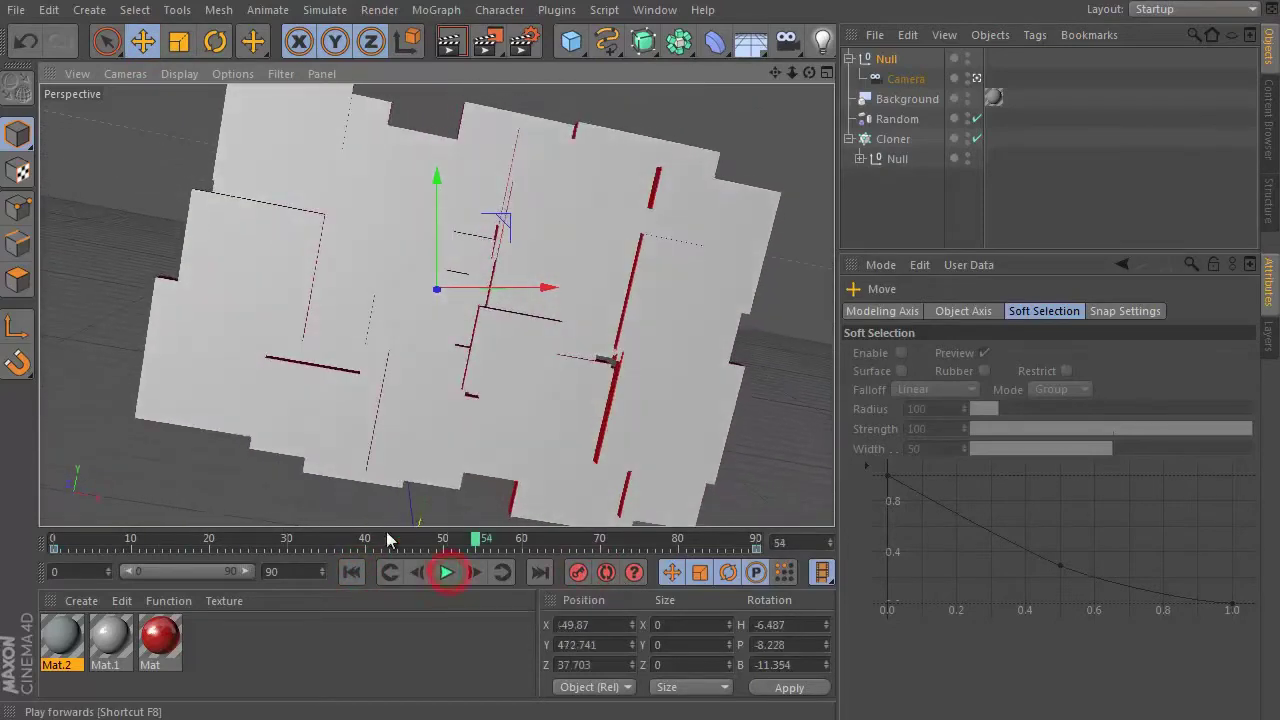
Step: Add a Plane and apply a new white, luminance-only material, Mat.3
left_click(571, 41)
left_click(757, 106)
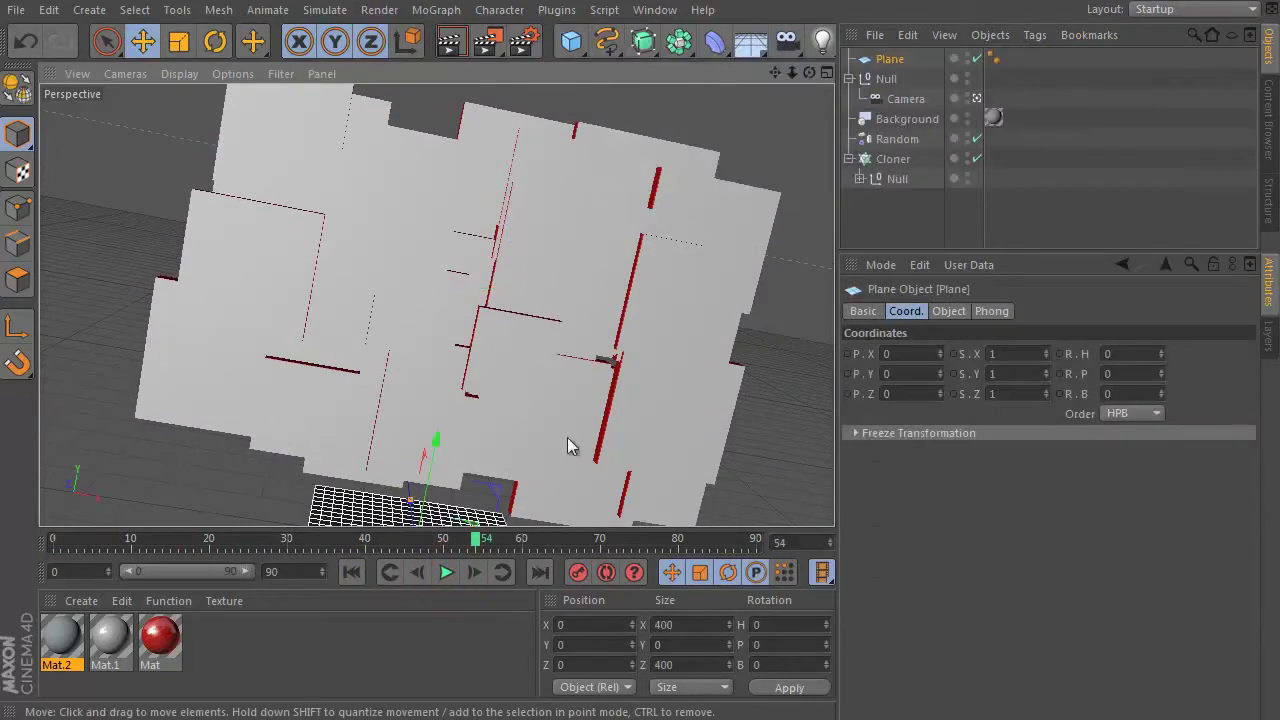
double_click(291, 650)
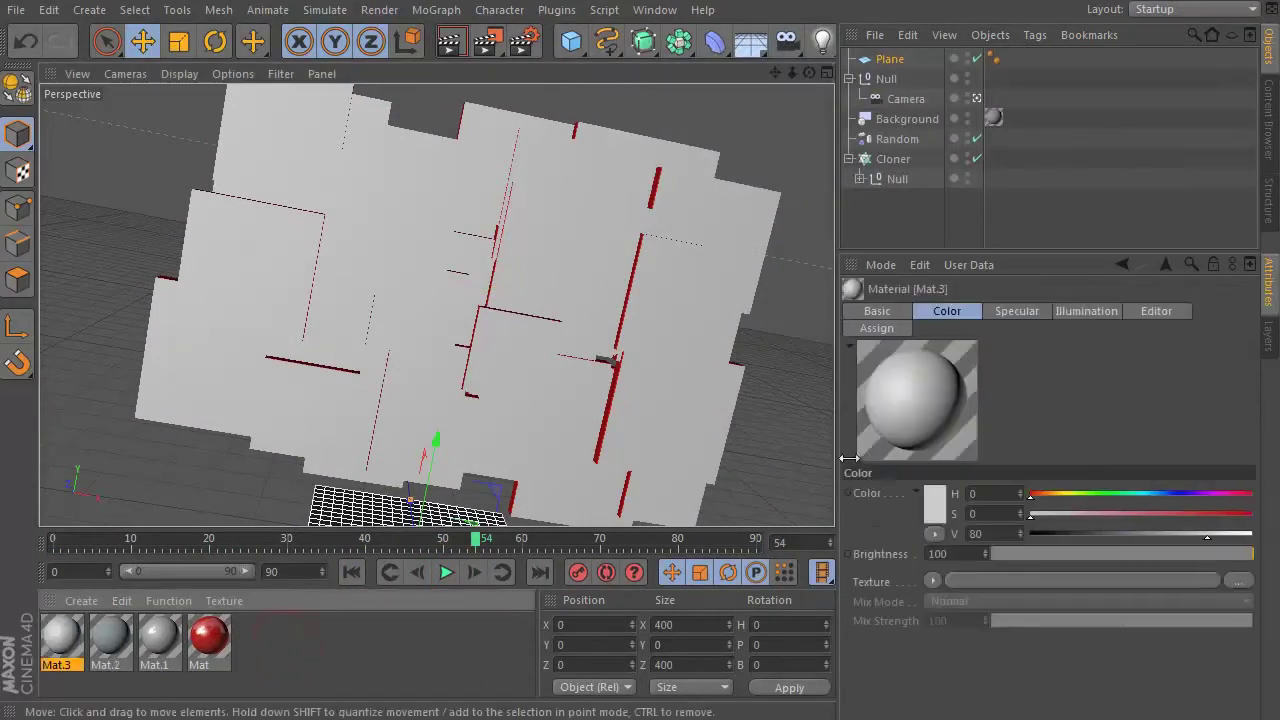
left_click(919, 551)
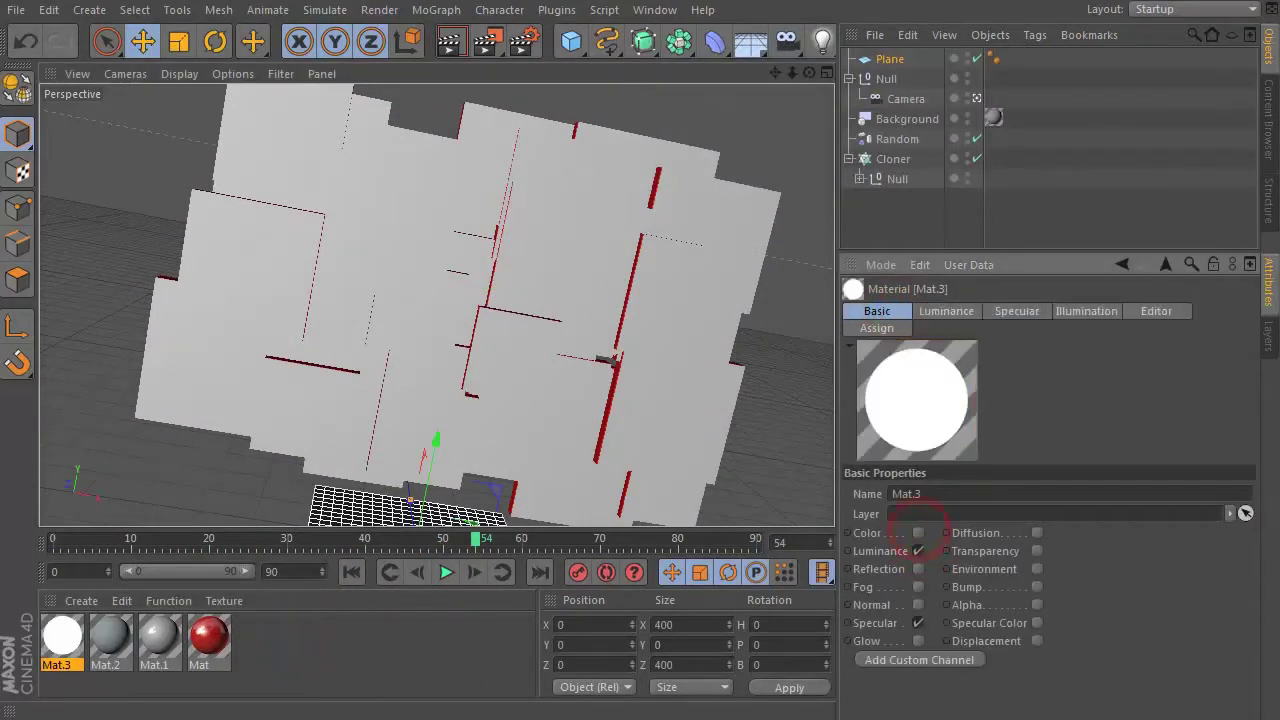
left_click_drag(62, 638, 381, 519)
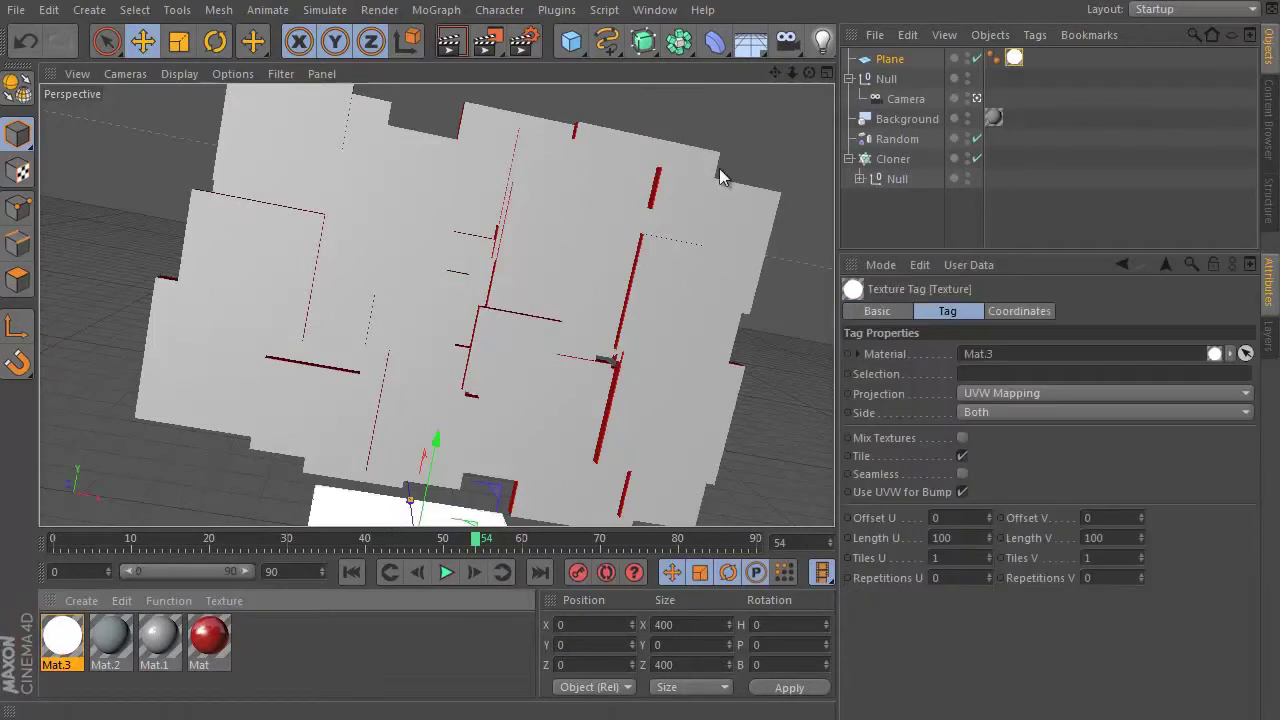
Step: Push the plane back behind the tile wall, widen it, make it taller and raise it
left_click(895, 60)
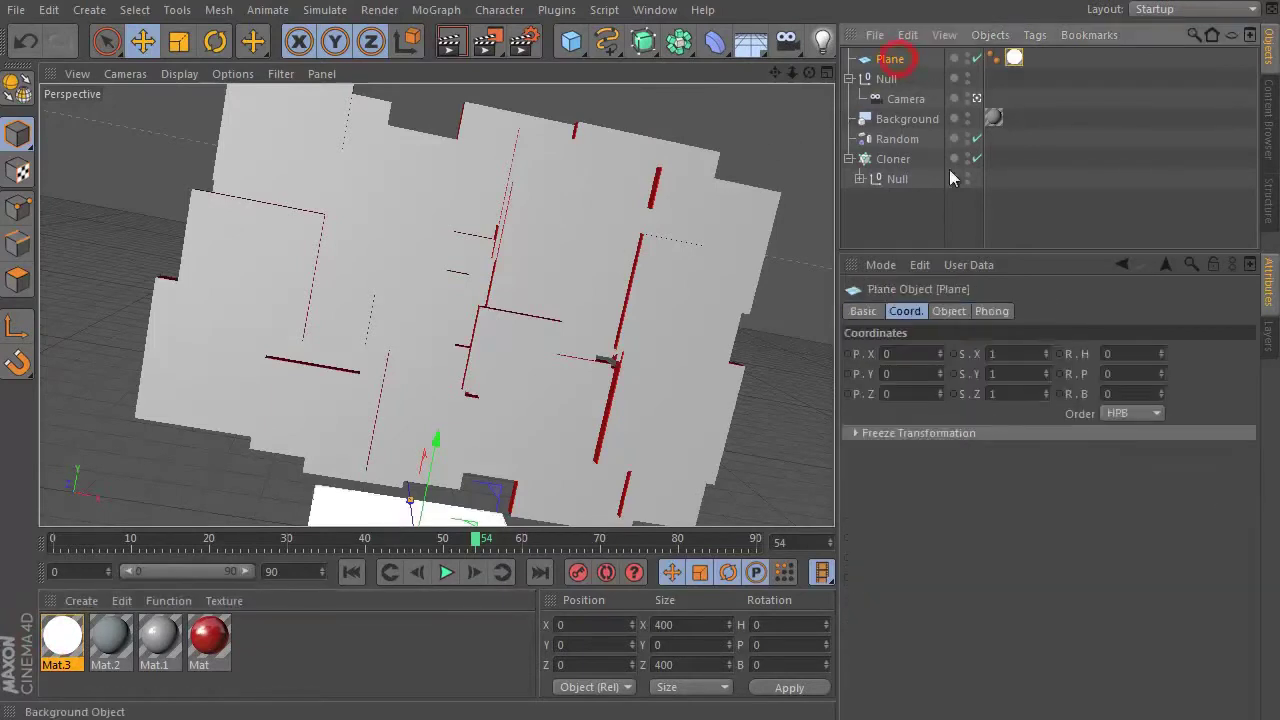
left_click(949, 311)
middle_click(491, 371)
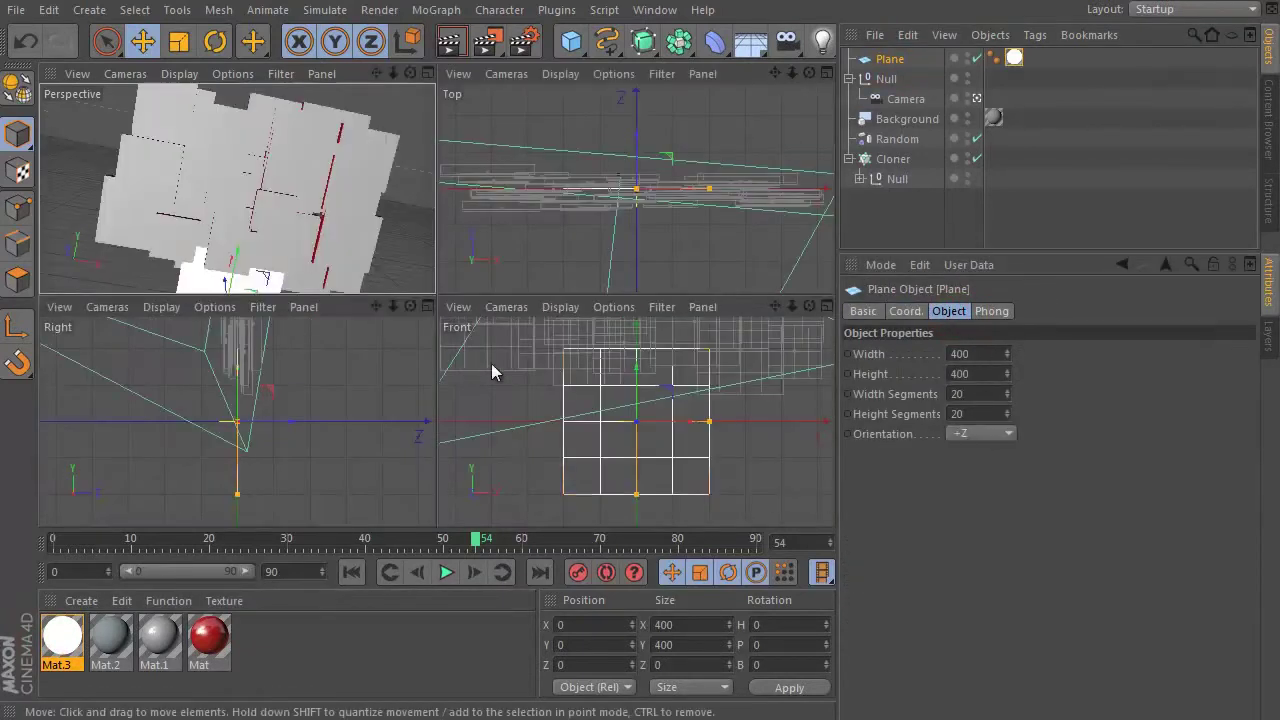
left_click_drag(615, 178, 798, 412)
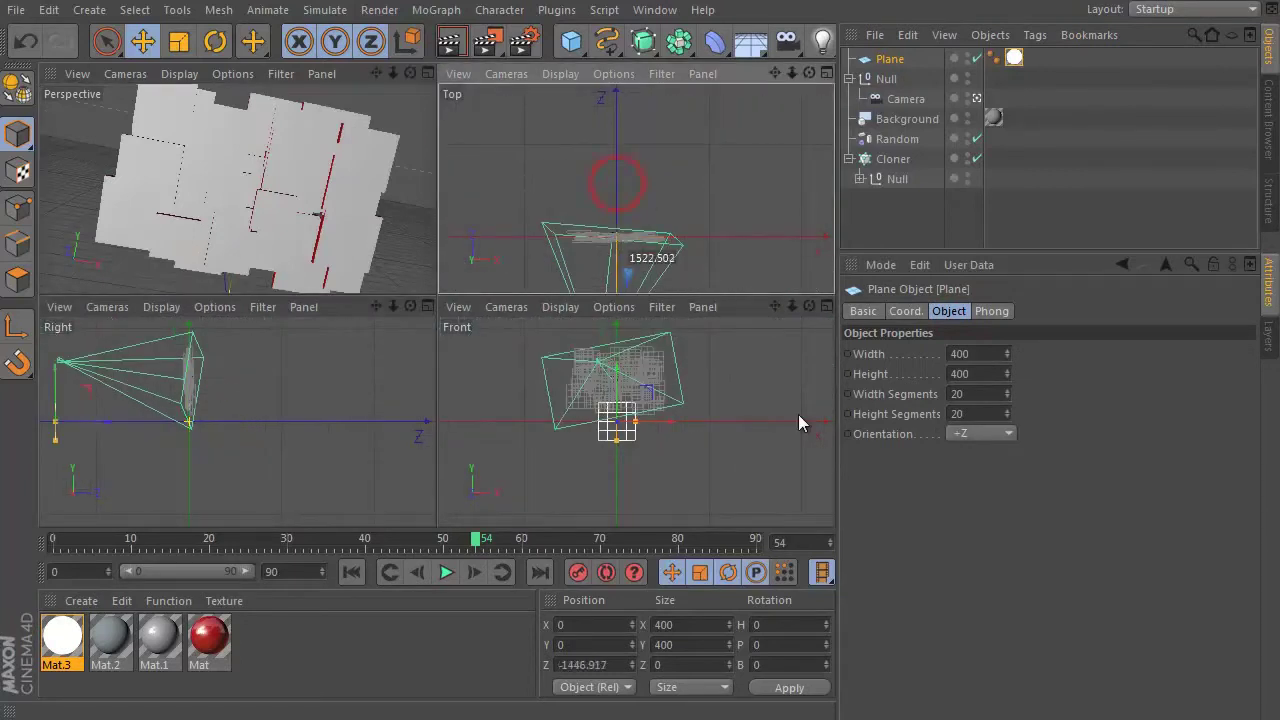
left_click_drag(634, 421, 701, 440)
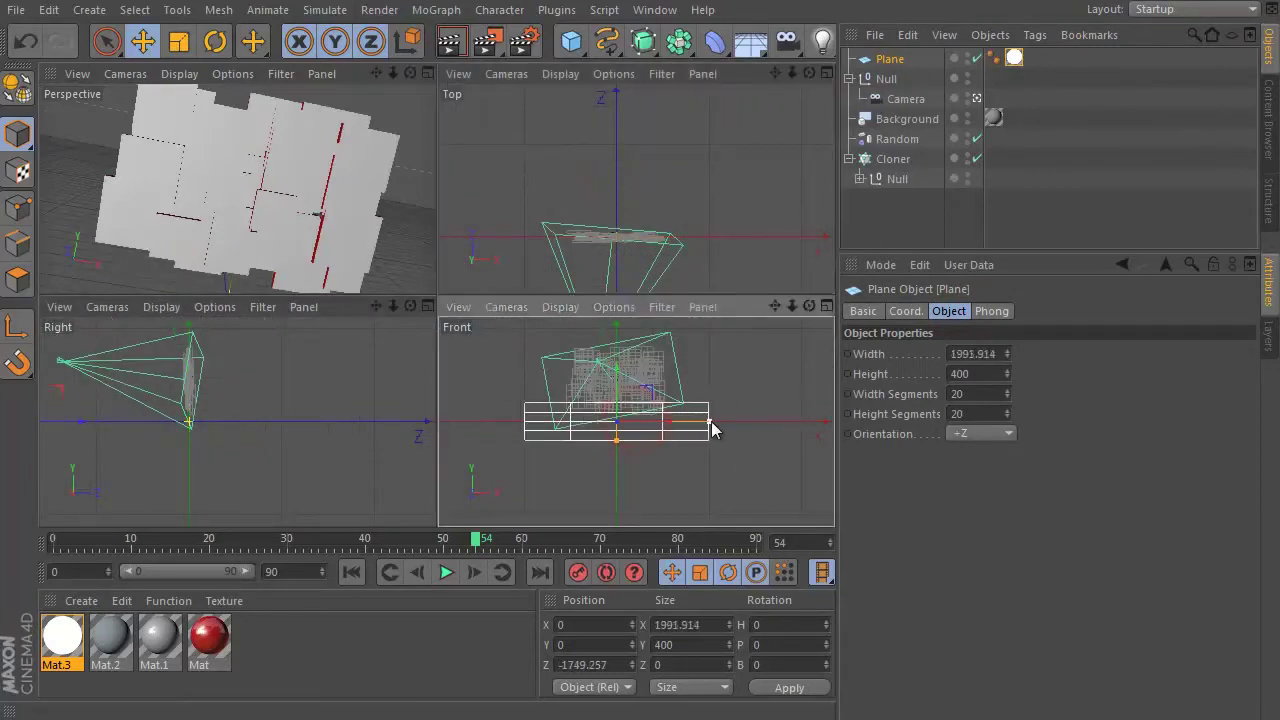
left_click_drag(617, 441, 614, 457)
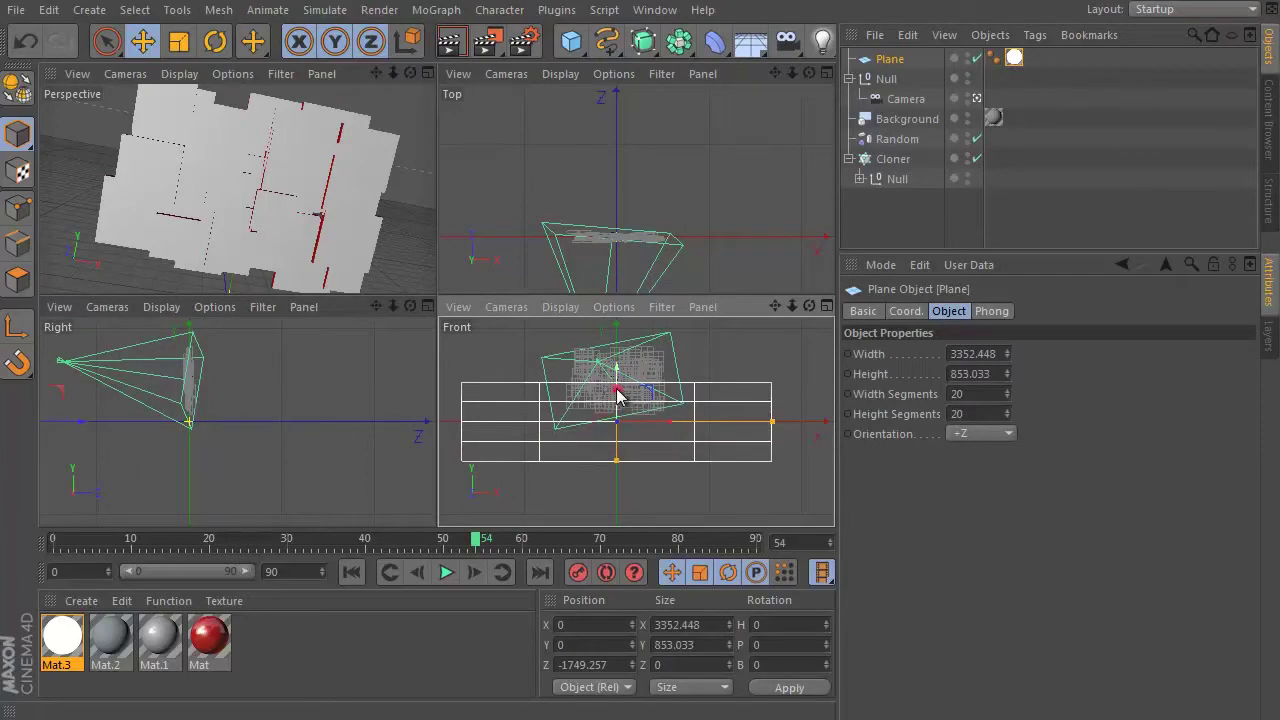
left_click_drag(615, 395, 615, 318)
left_click(205, 178)
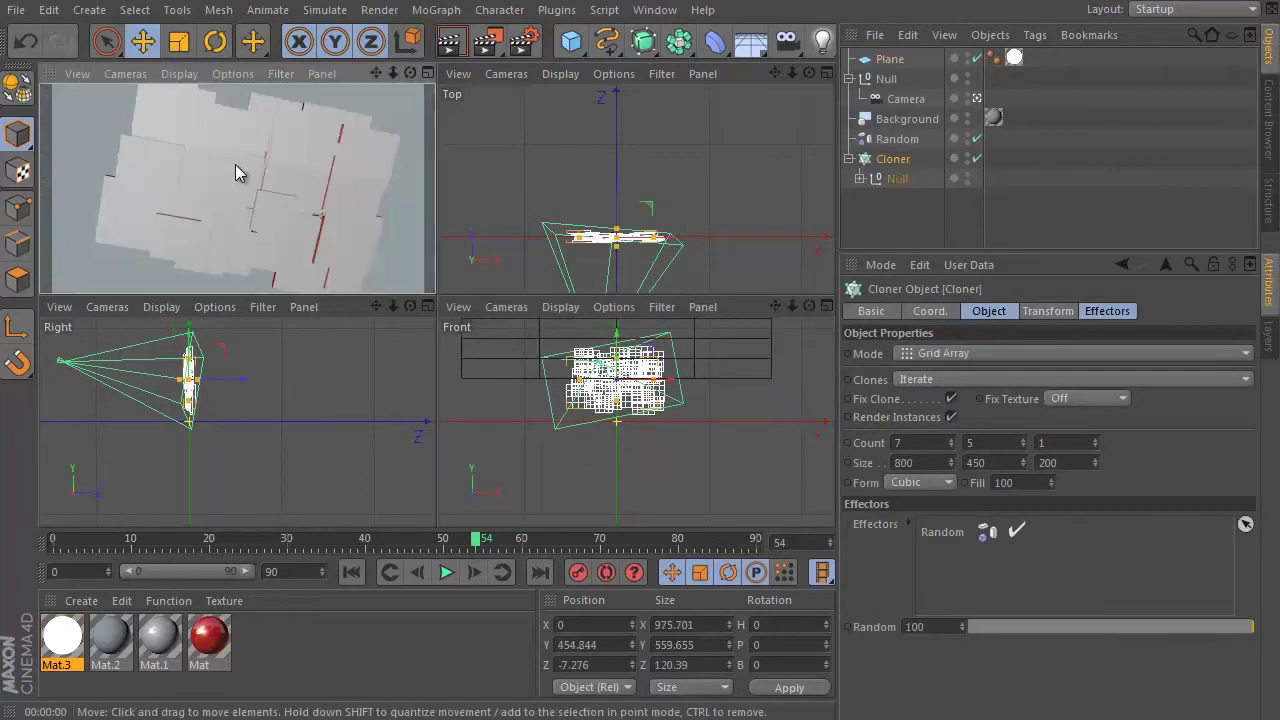
left_click(493, 347)
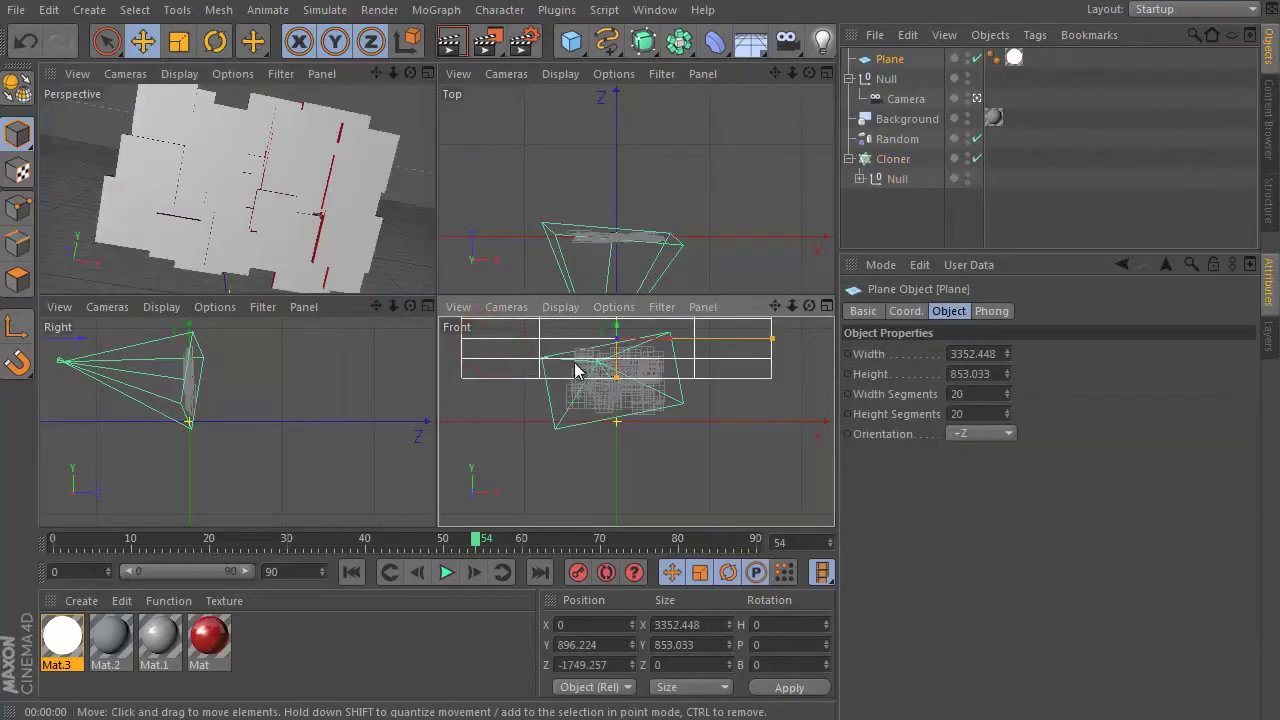
Step: Bank the plane to about -15.3° and render the perspective view to check the backdrop
key("r")
left_click_drag(586, 357, 600, 366)
key("e")
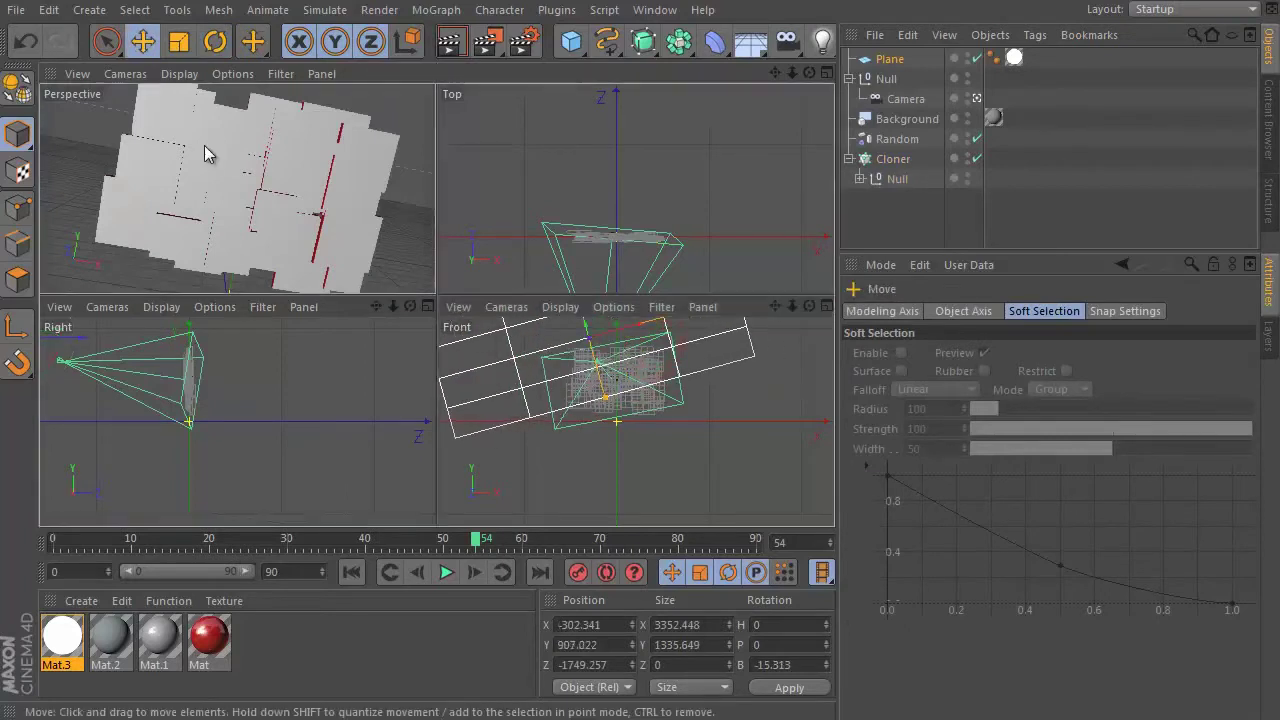
middle_click(204, 153)
key("ctrl+r")
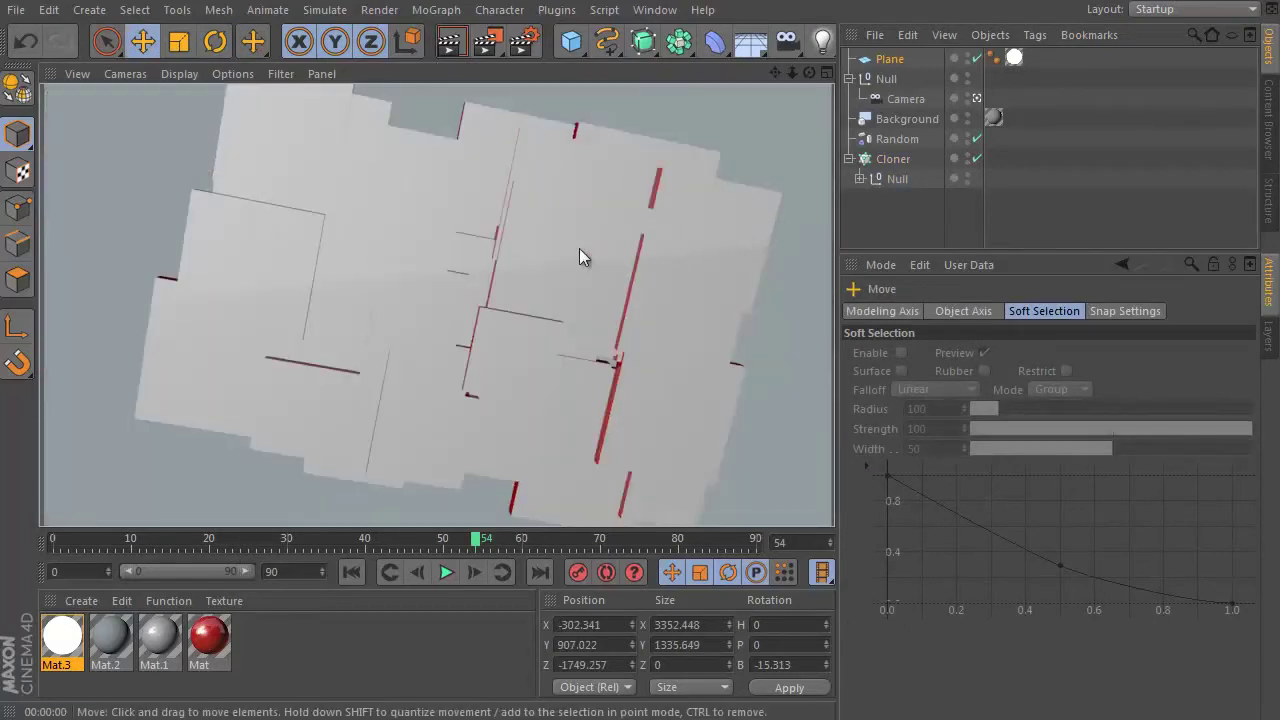
left_click_drag(68, 540, 210, 545)
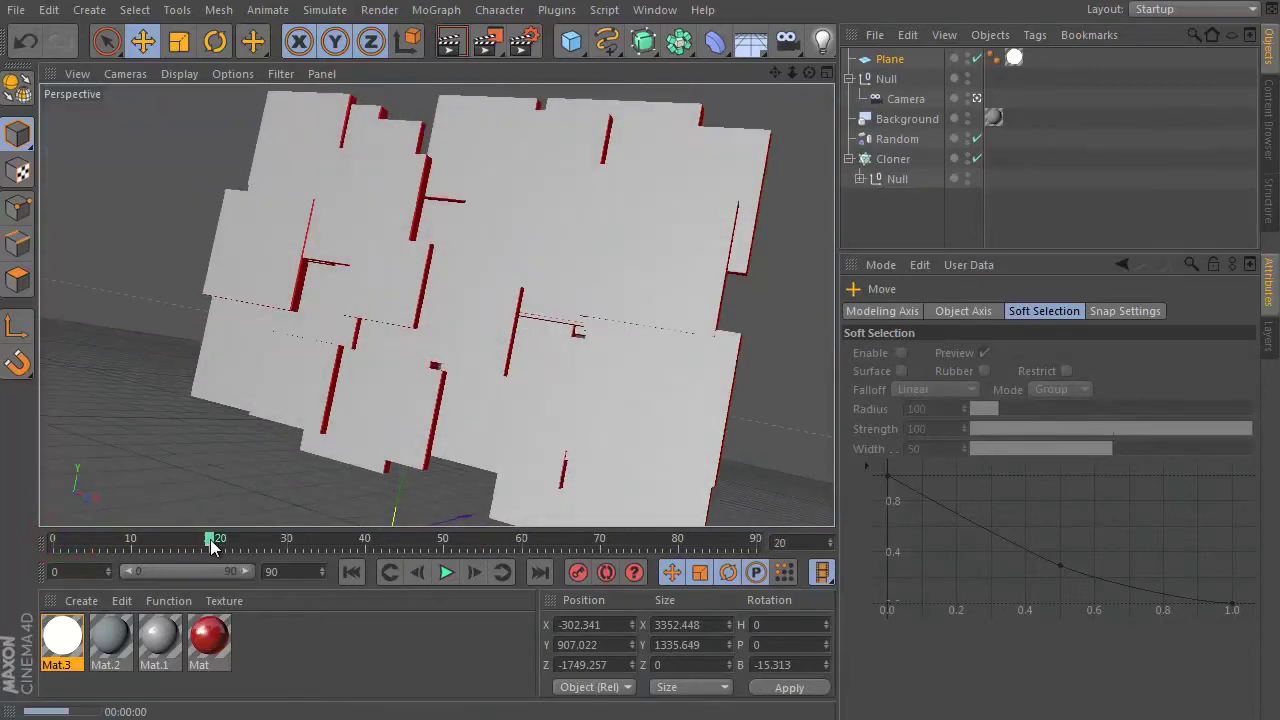
middle_click(364, 346)
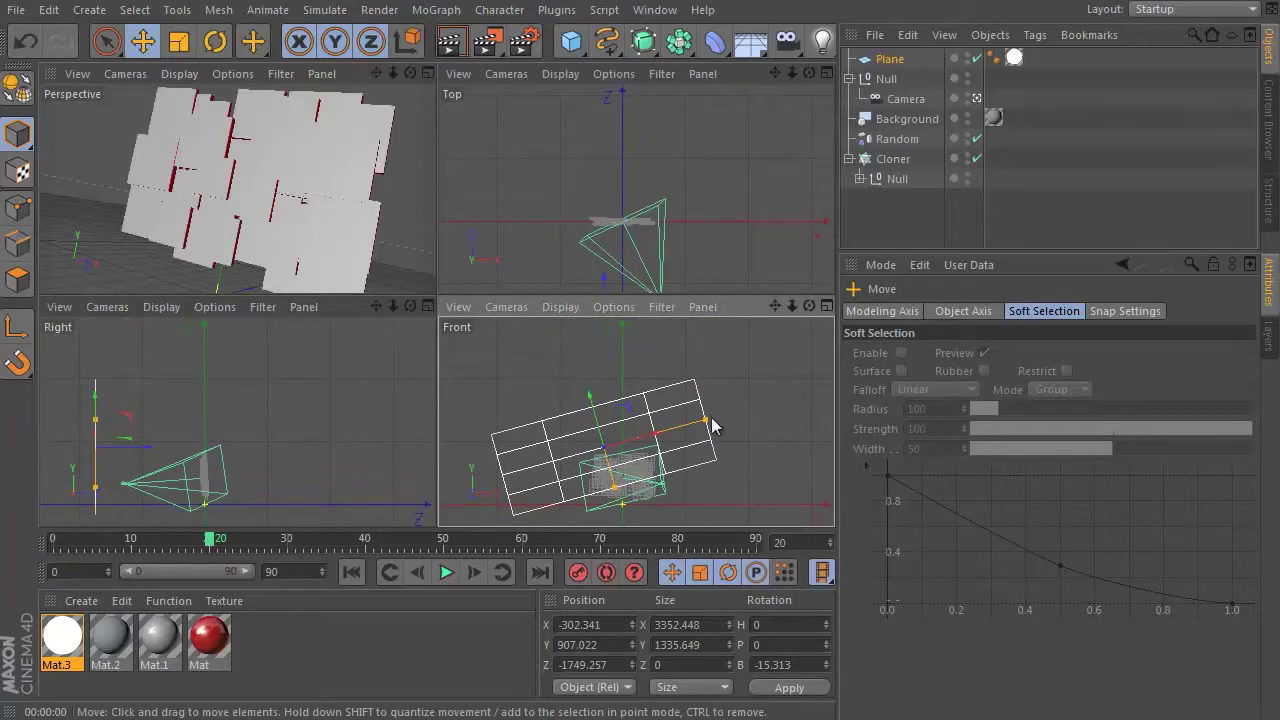
Step: Enlarge the backdrop plane to about 5978 × 2083 and reselect the cloner
left_click_drag(712, 425, 757, 337)
left_click_drag(614, 487, 622, 515)
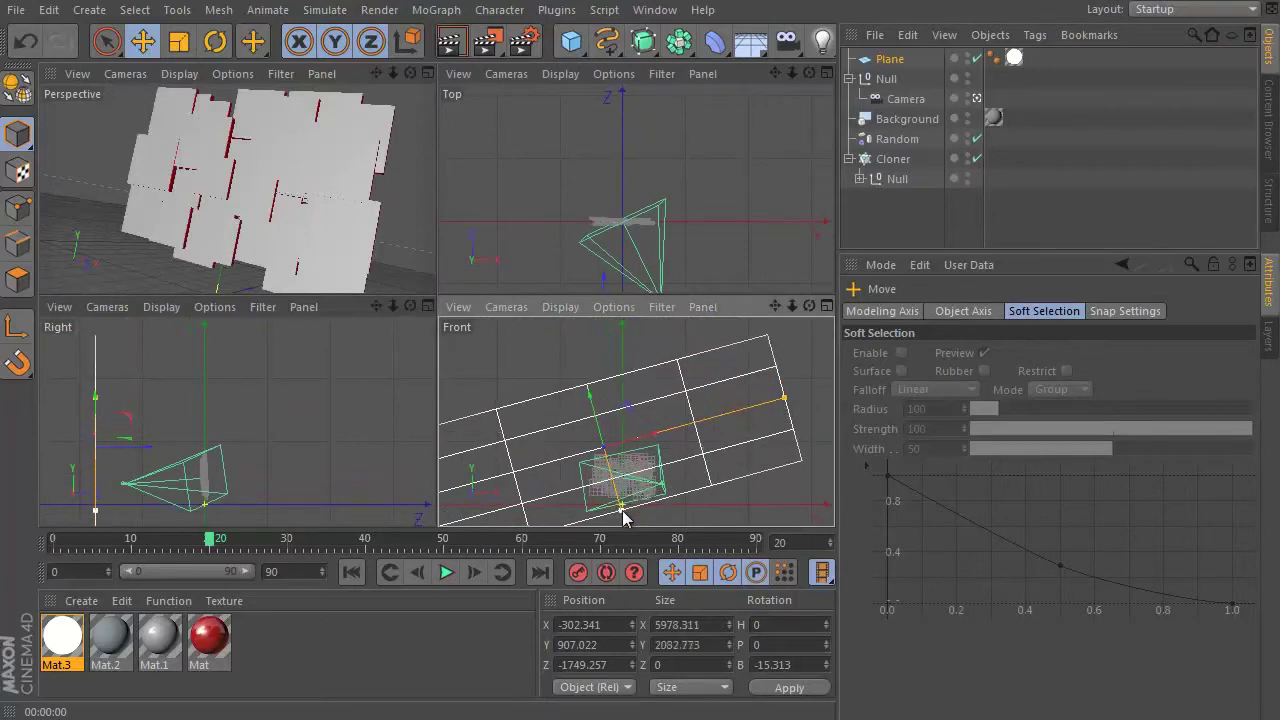
left_click(651, 451)
left_click(278, 196)
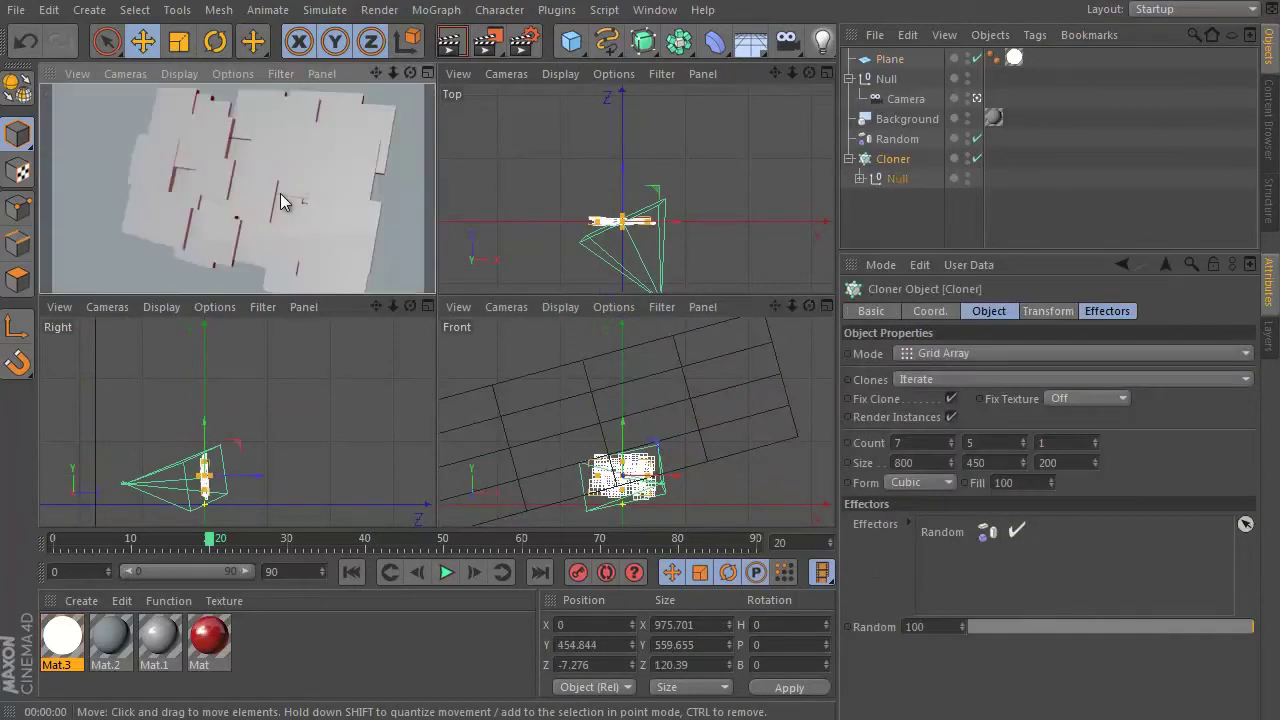
middle_click(280, 200)
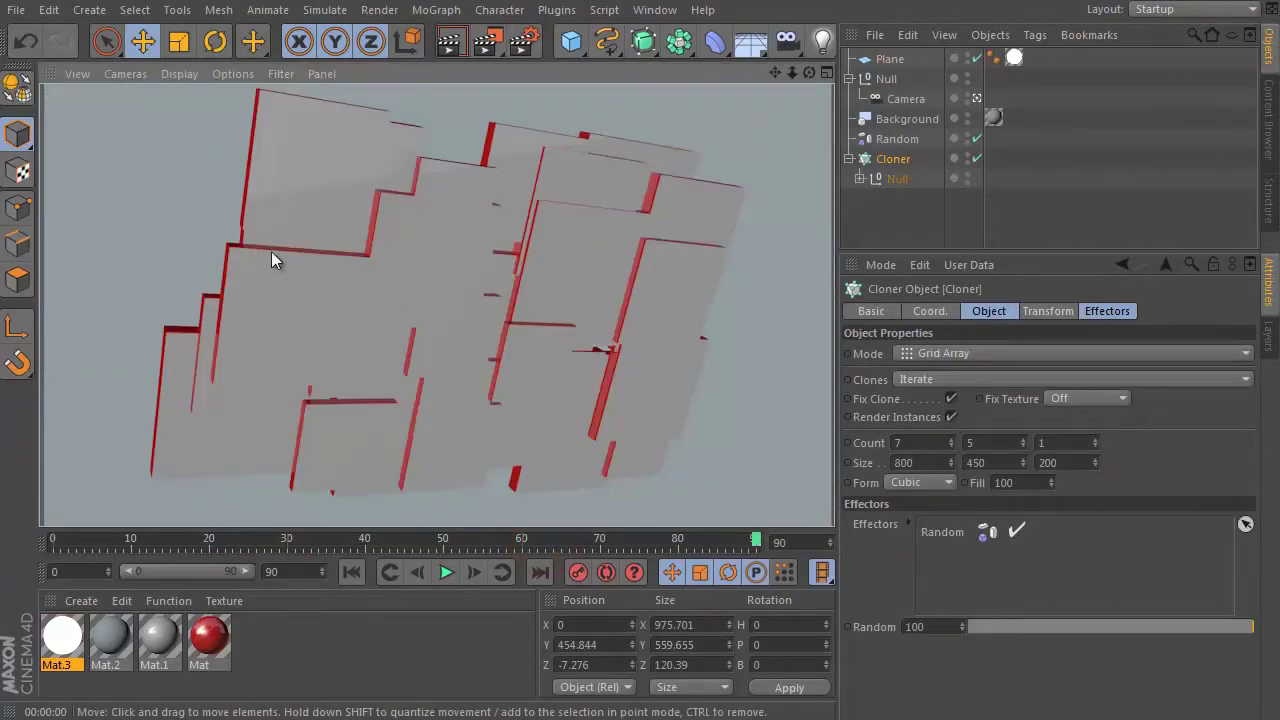
Step: Turn on Ambient Occlusion in the Render Settings and close the window
left_click(522, 40)
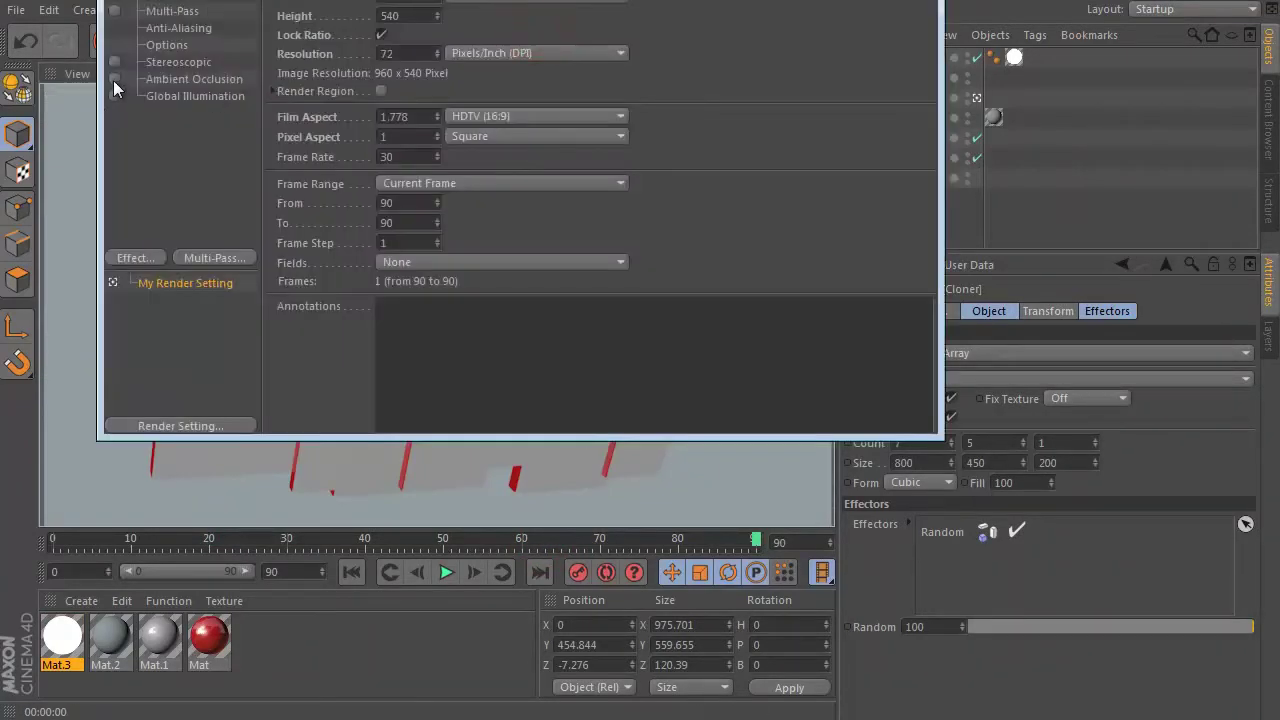
left_click_drag(830, 0, 883, 130)
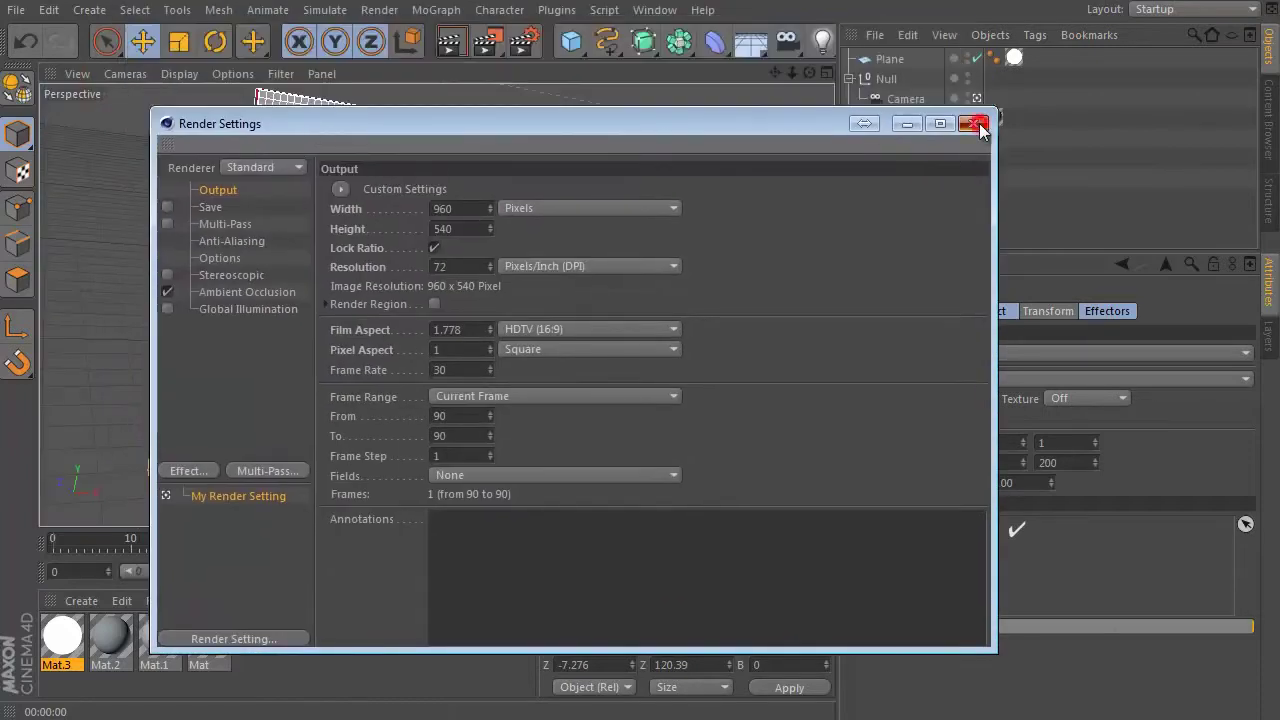
left_click(976, 124)
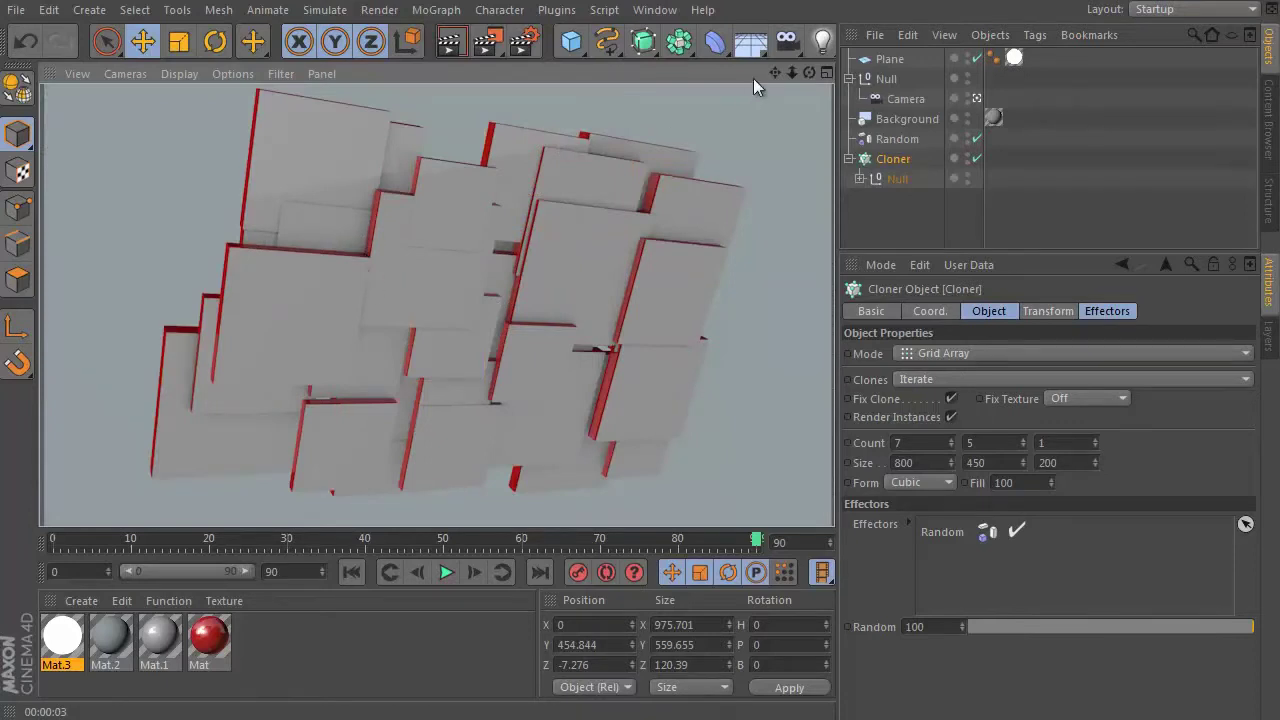
Step: Add an Omni light and place it to the side of and above the tile wall
left_click(822, 40)
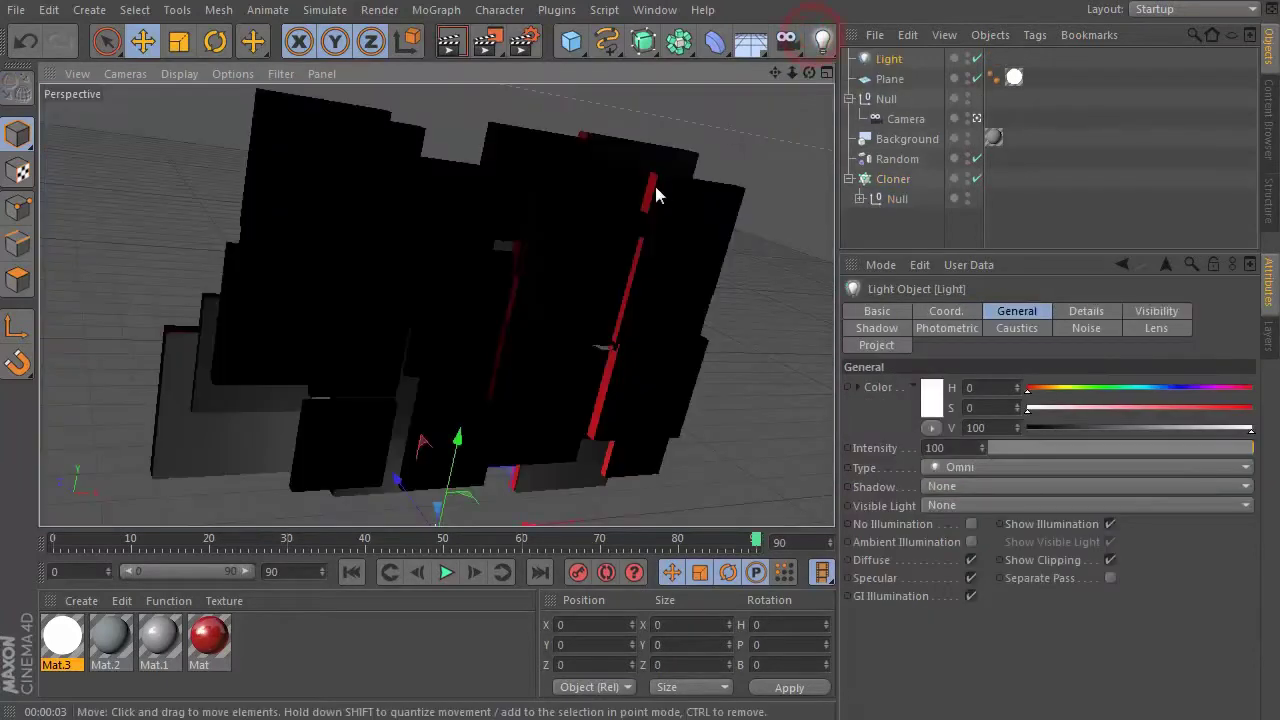
middle_click(651, 191)
left_click_drag(663, 191, 600, 225)
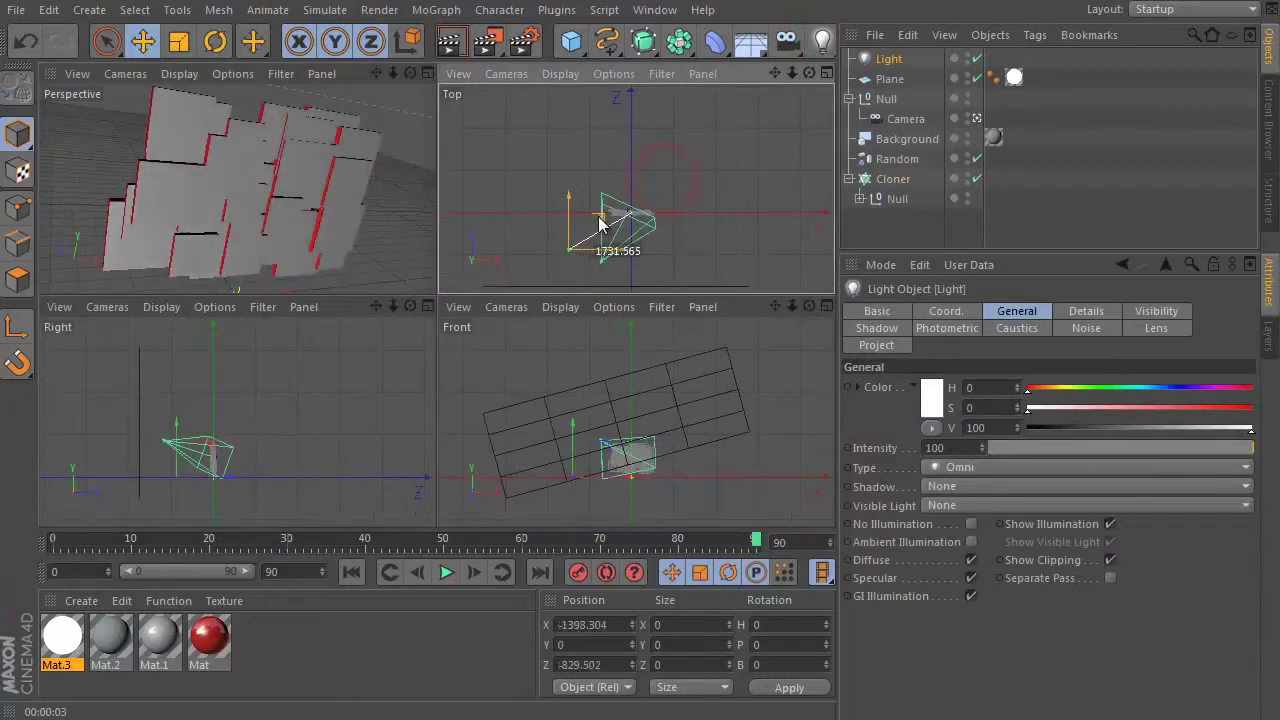
left_click_drag(545, 434, 544, 403)
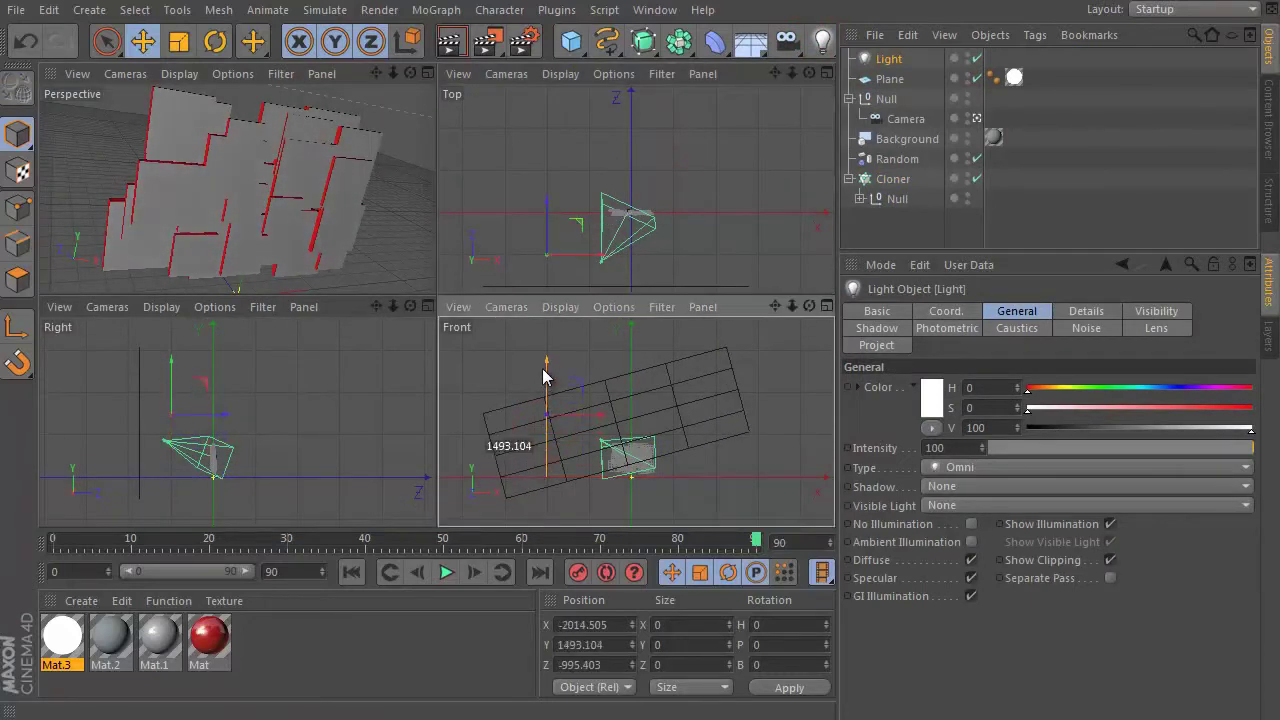
left_click_drag(222, 413, 210, 413)
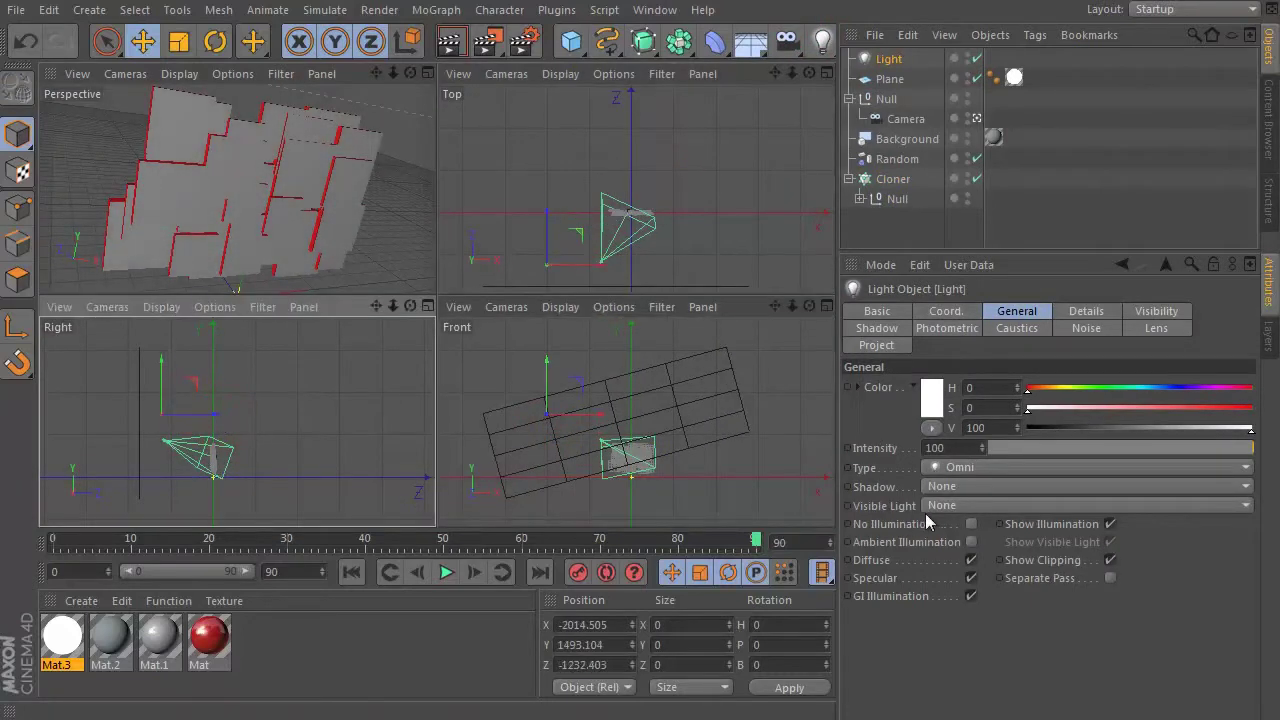
Step: Test shadow maps, then switch the light to Raytraced (Hard) shadows and re-render
left_click(946, 486)
left_click(960, 504)
middle_click(259, 145)
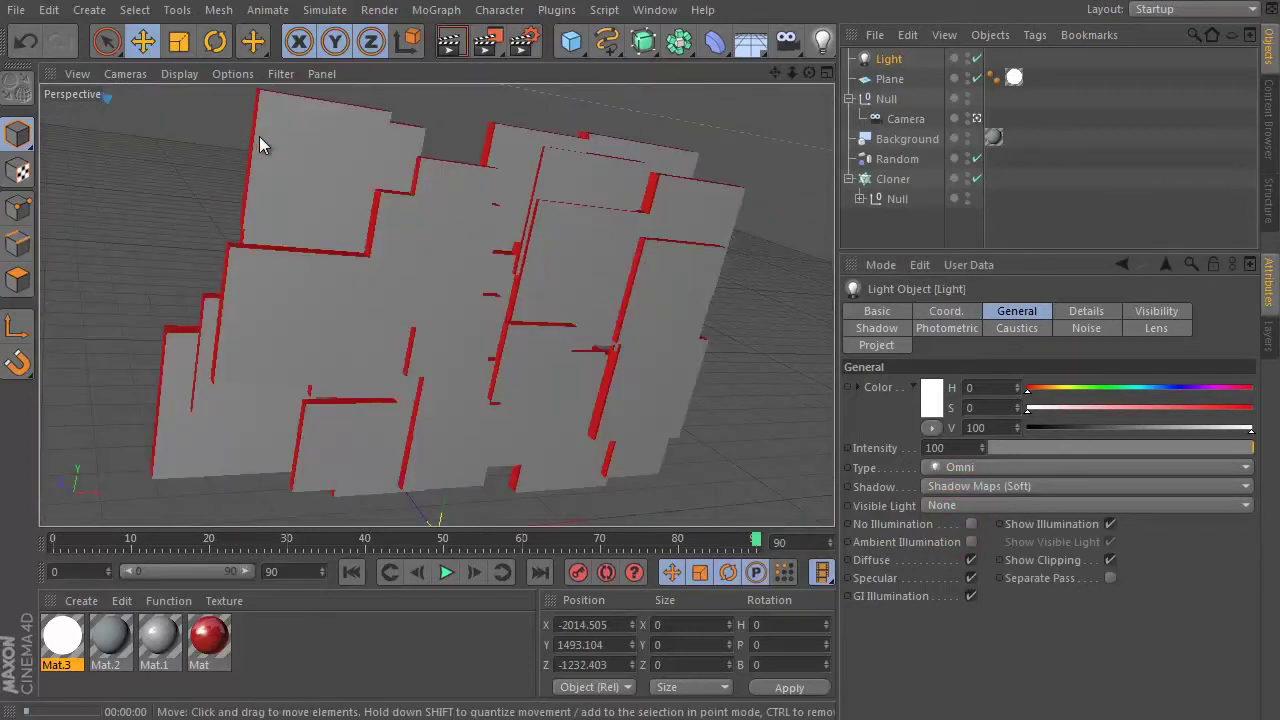
key("ctrl+r")
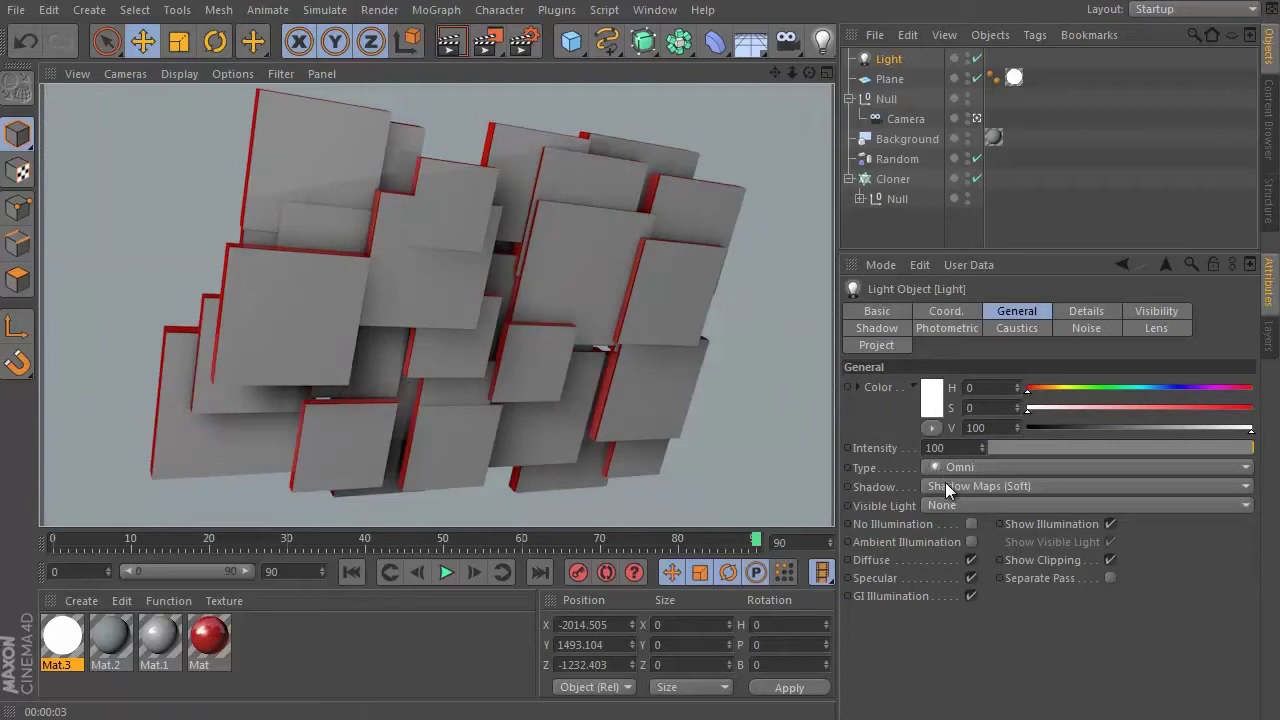
left_click(995, 487)
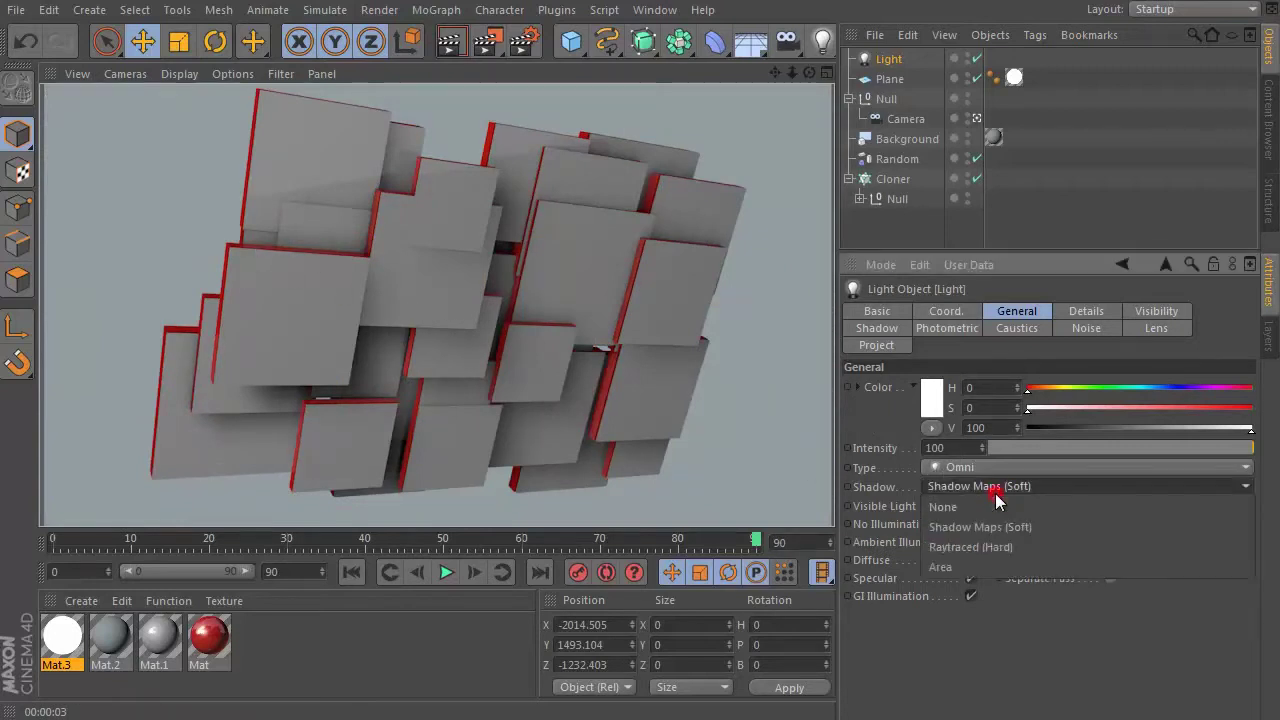
left_click(973, 549)
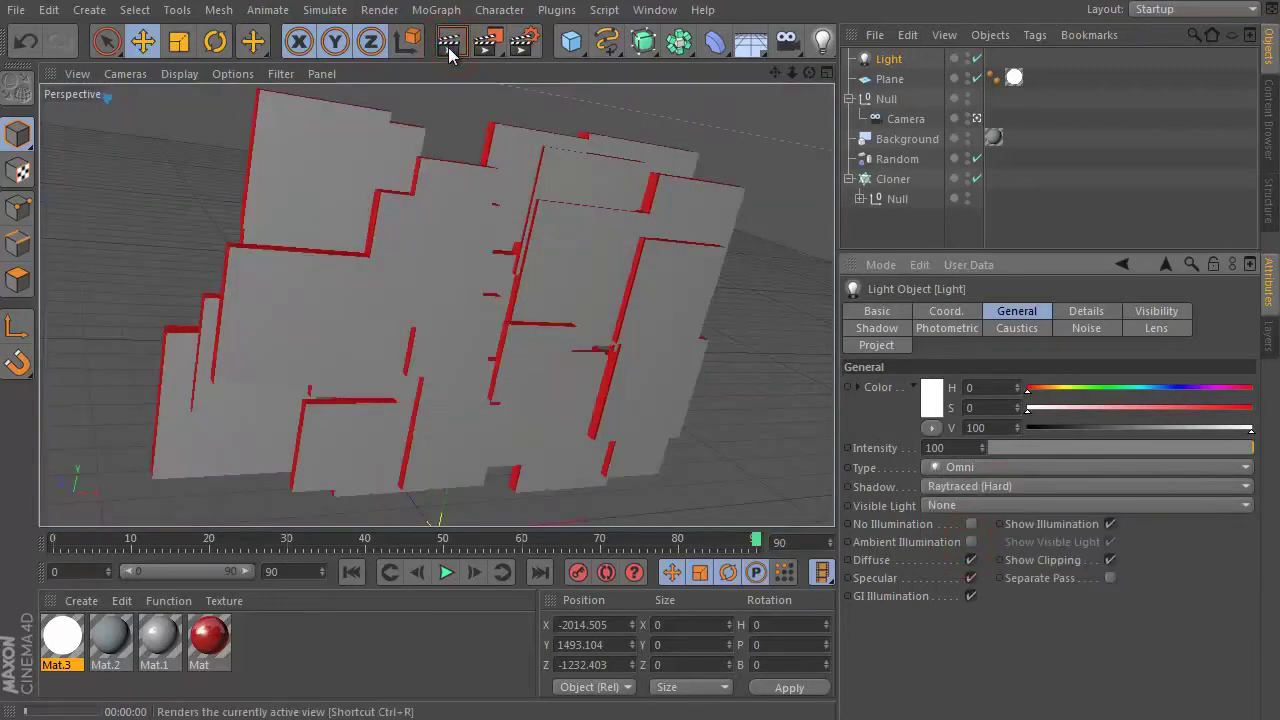
left_click(449, 55)
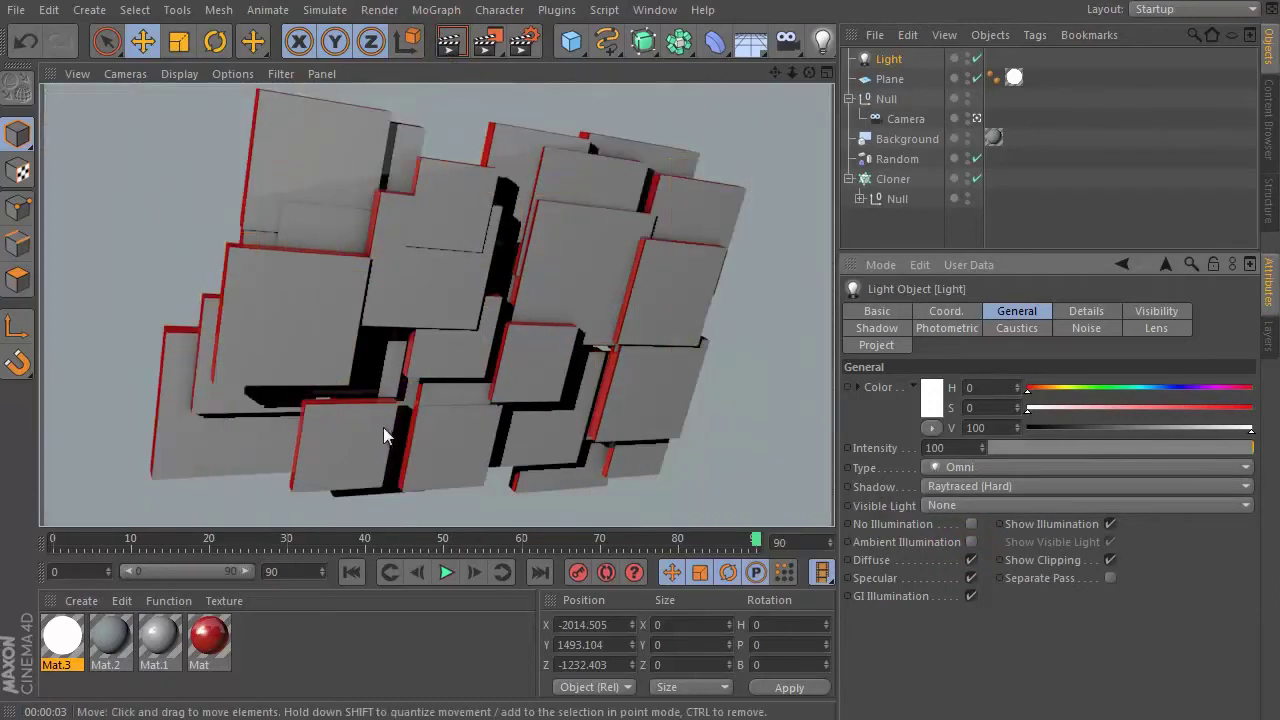
Step: Lower the light's shadow density to 50 and re-render to check the lighter shadows
left_click(898, 328)
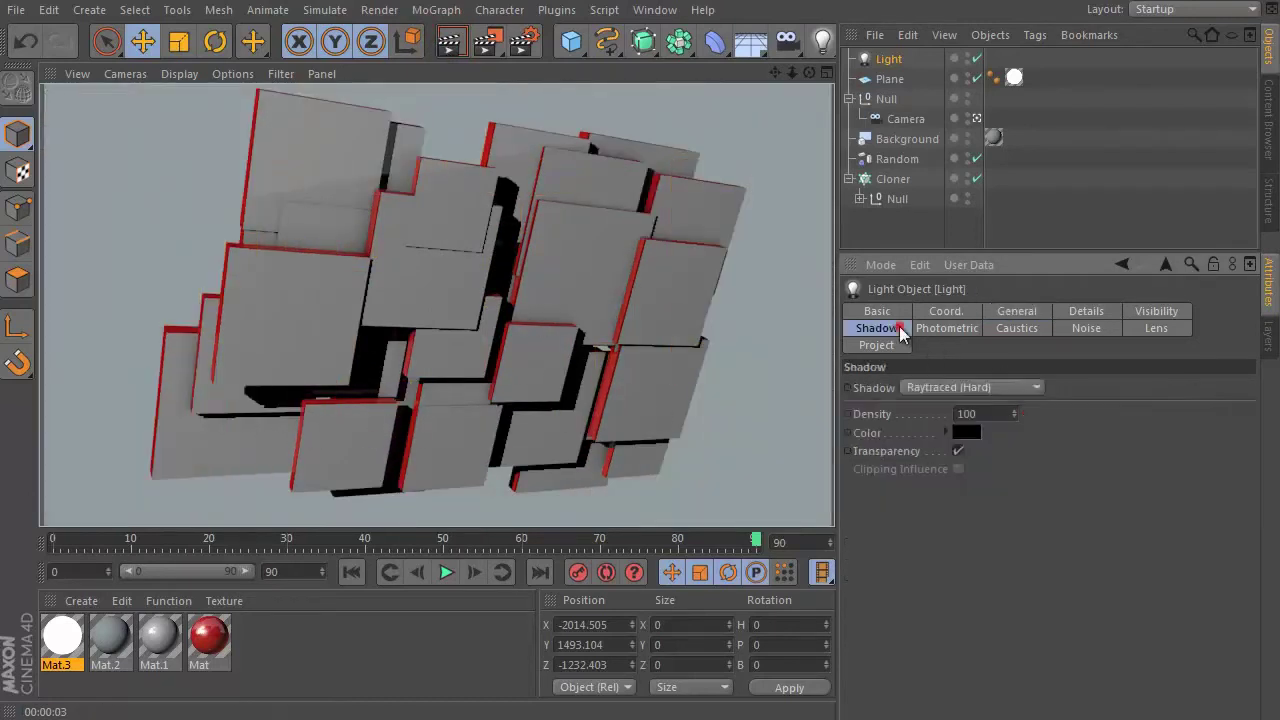
left_click_drag(1013, 416, 607, 411)
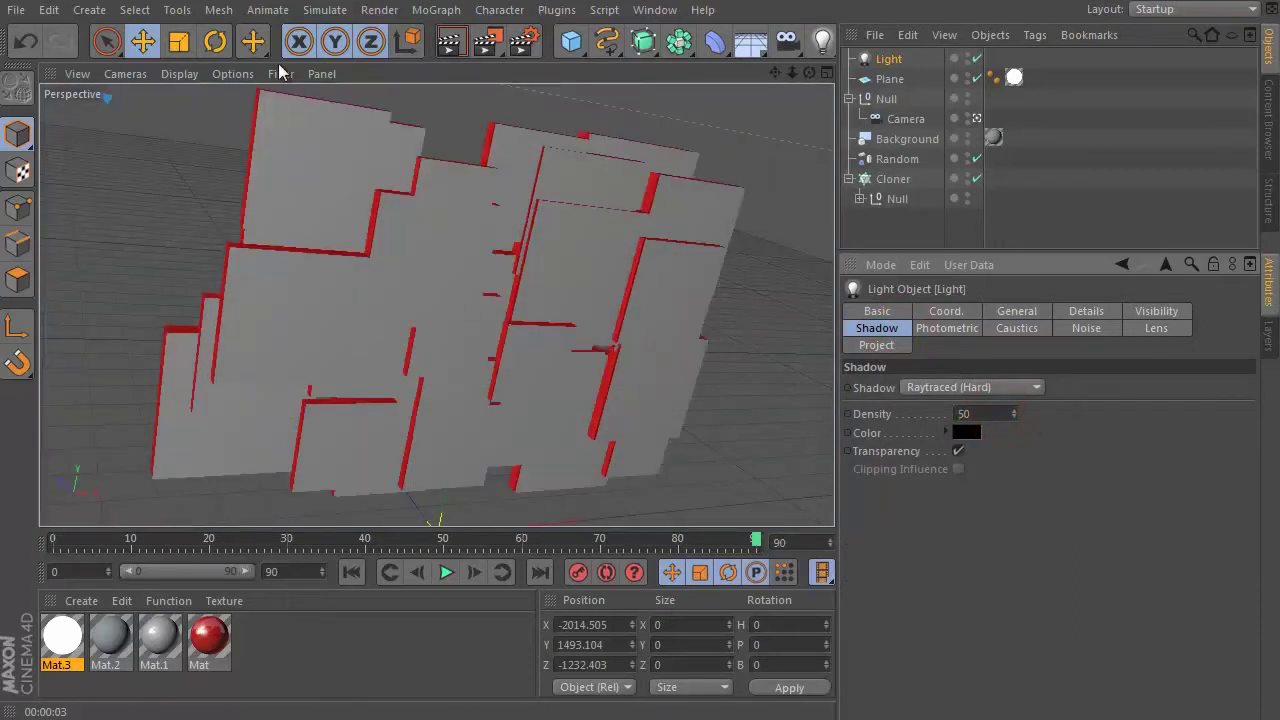
left_click(447, 50)
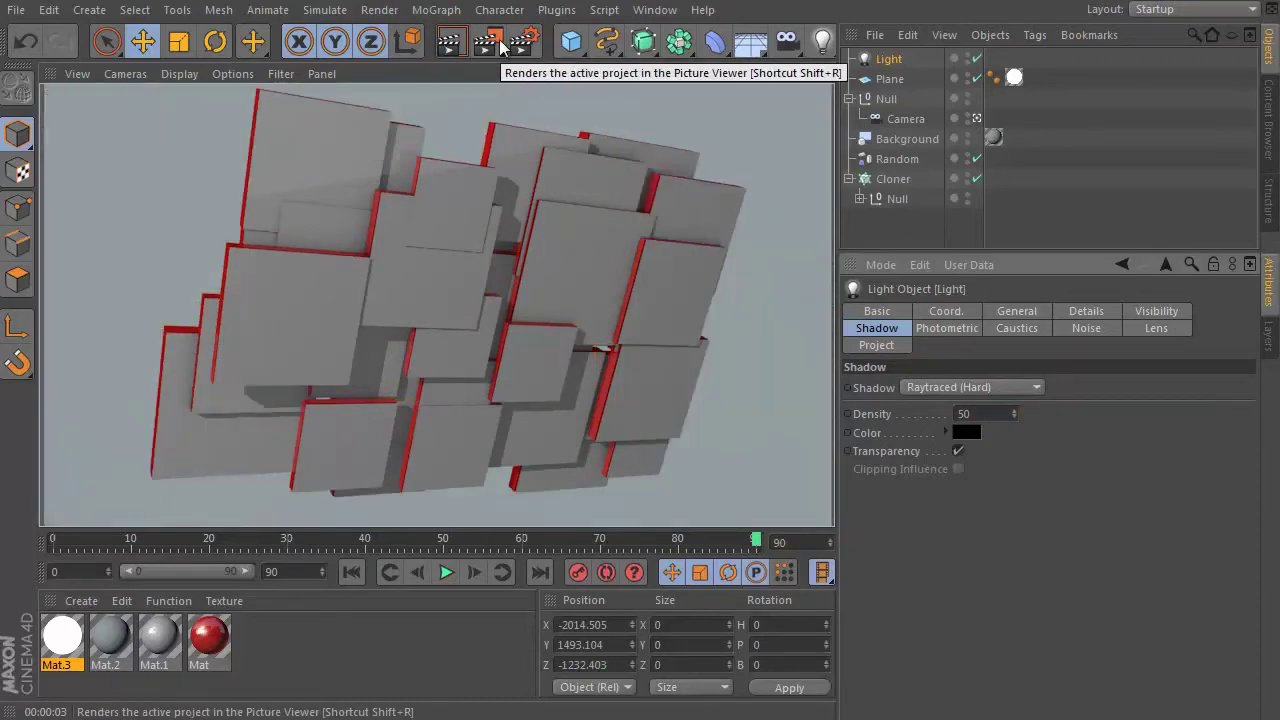
left_click_drag(52, 540, 193, 547)
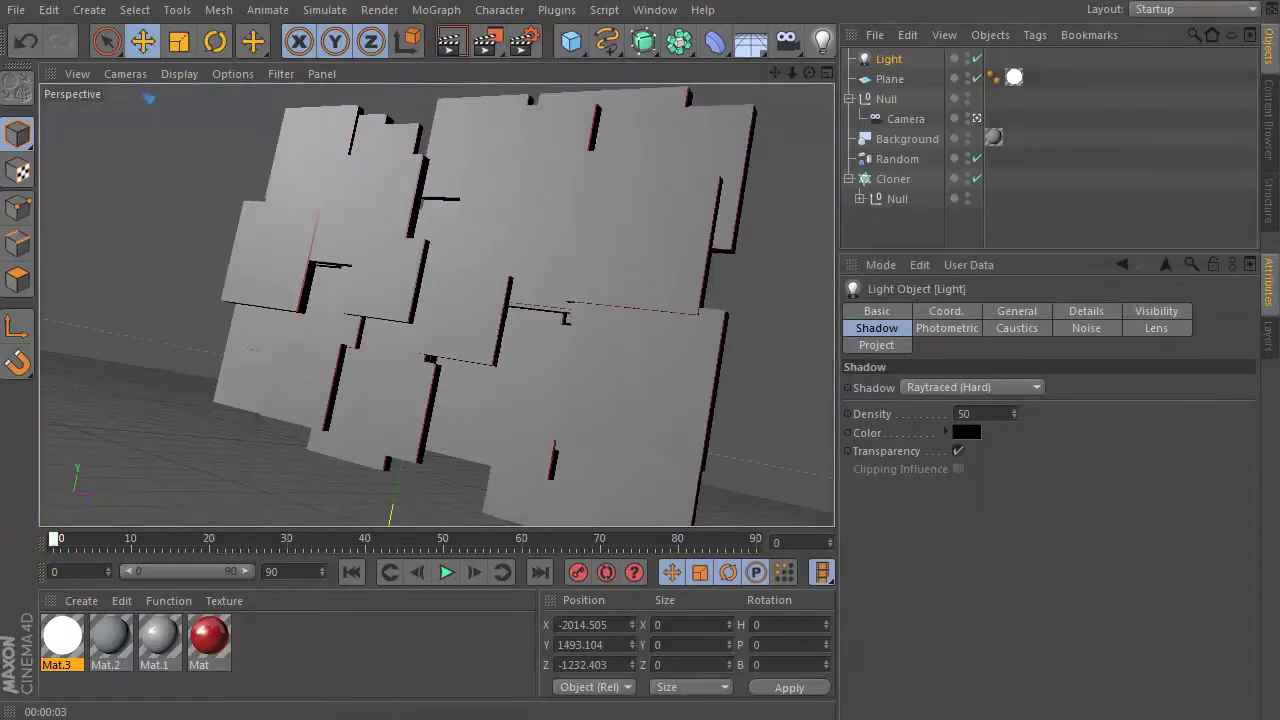
Step: Select the Cloner and add a Plain effector to it
left_click(977, 118)
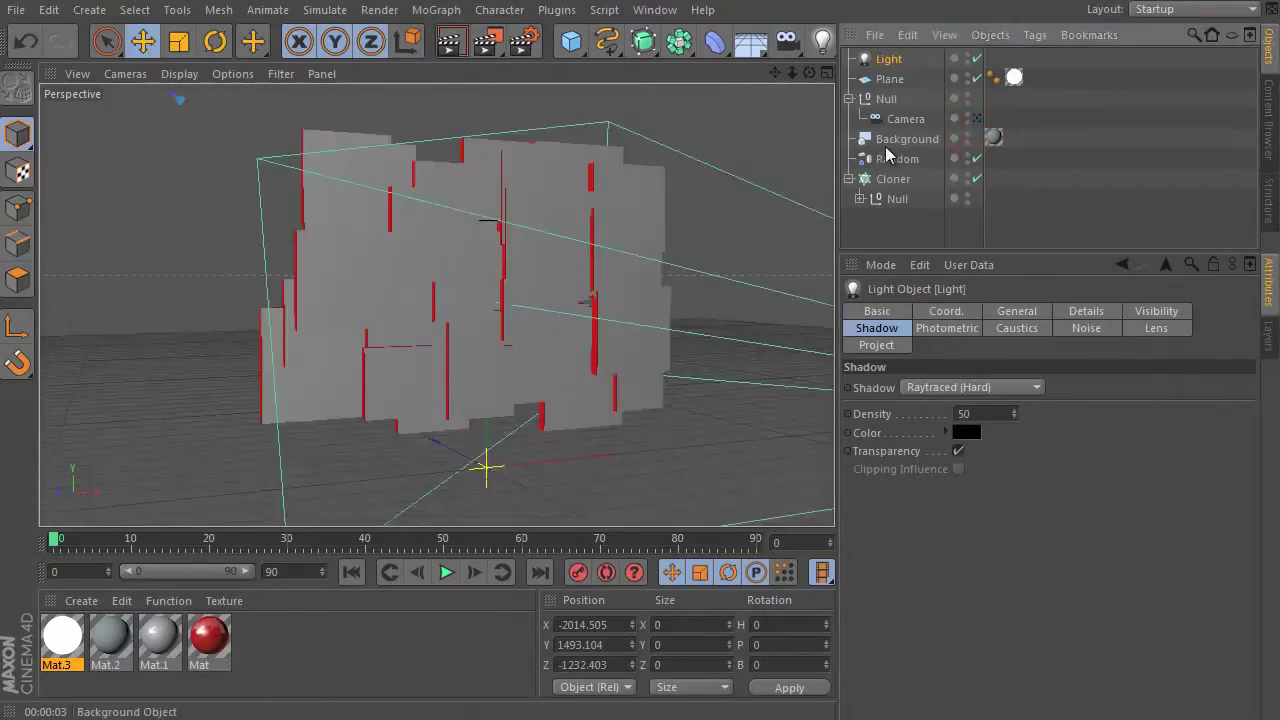
left_click(514, 257)
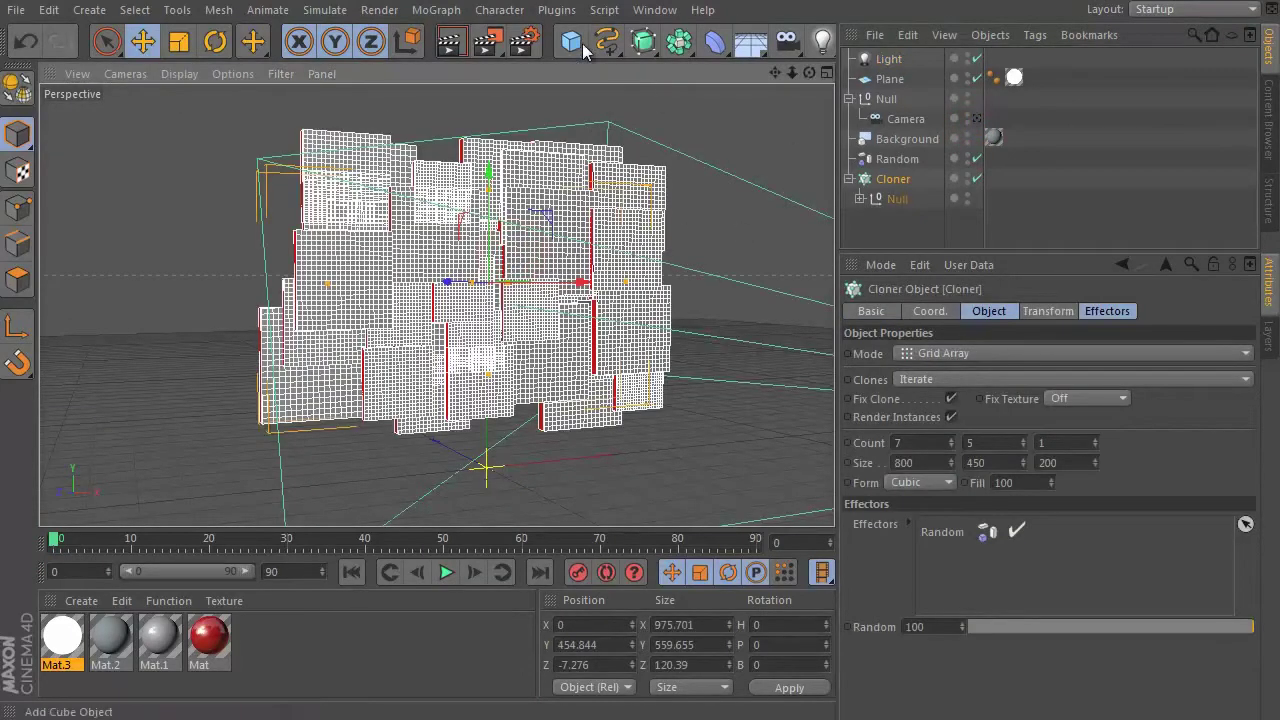
left_click(877, 181)
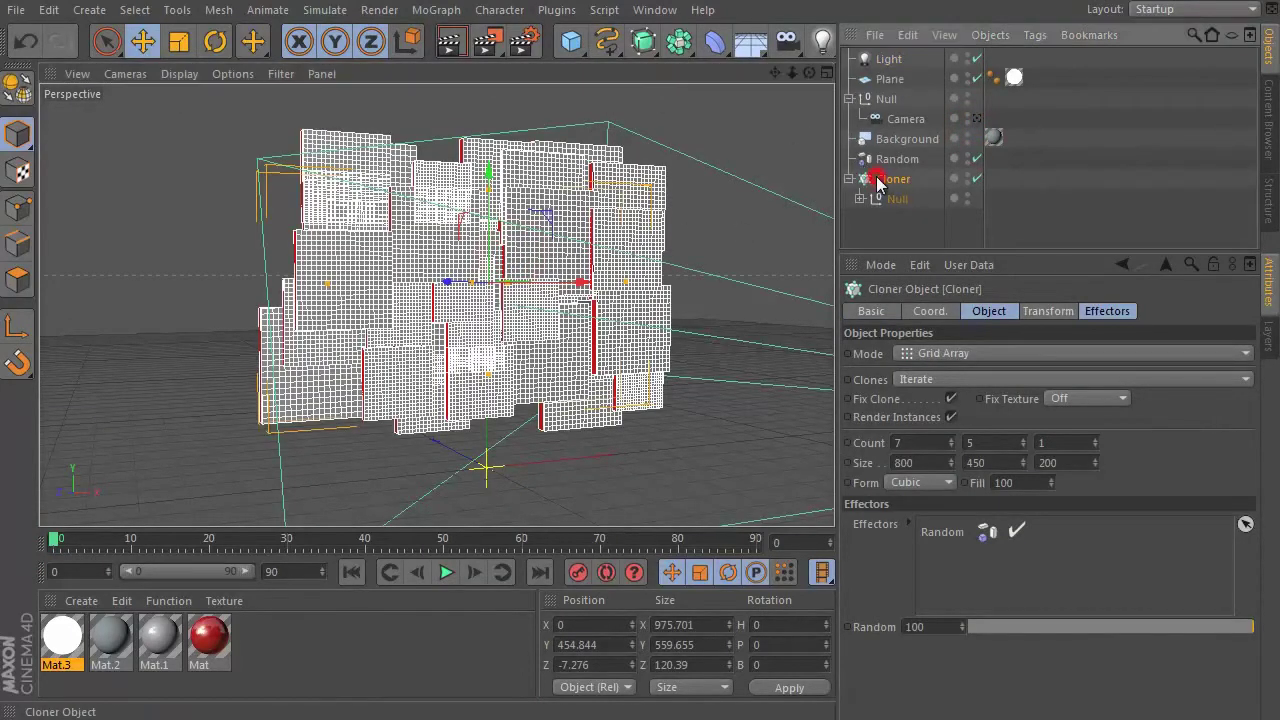
left_click(460, 10)
left_click(600, 56)
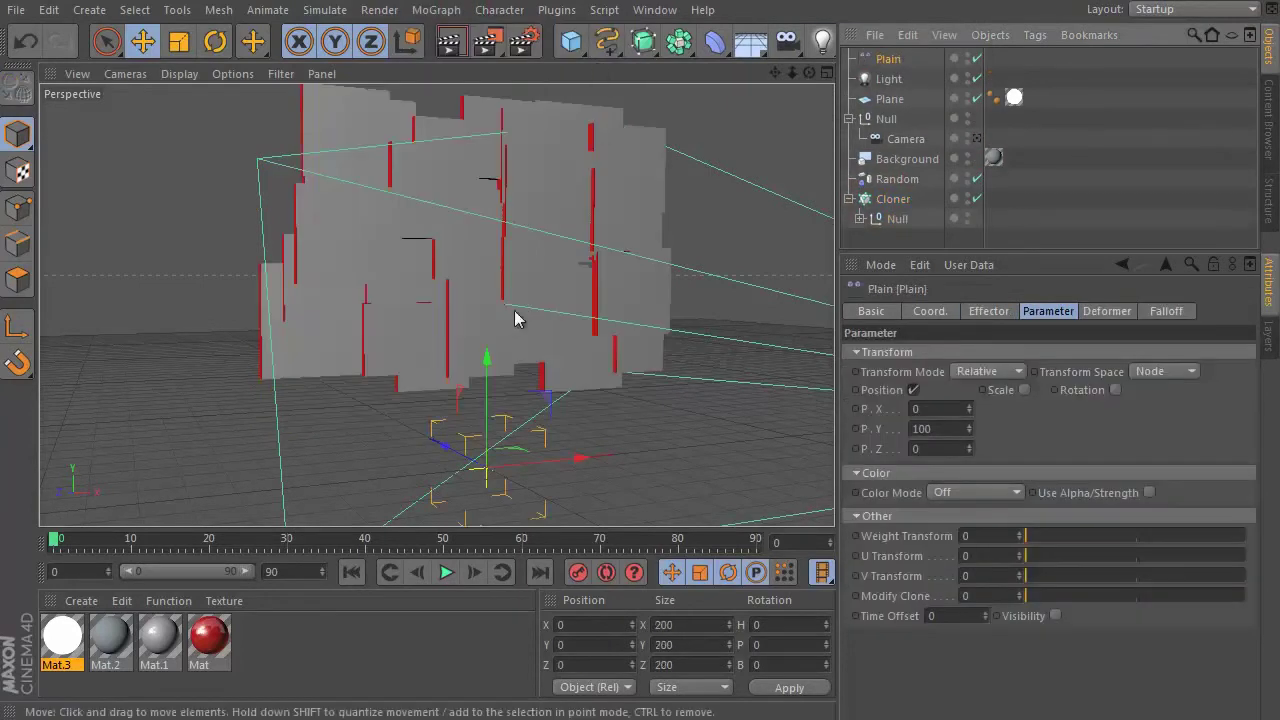
Step: Set the Plain effector to Position off, Uniform Scale -1, and Rotation on
left_click(913, 390)
left_click(985, 390)
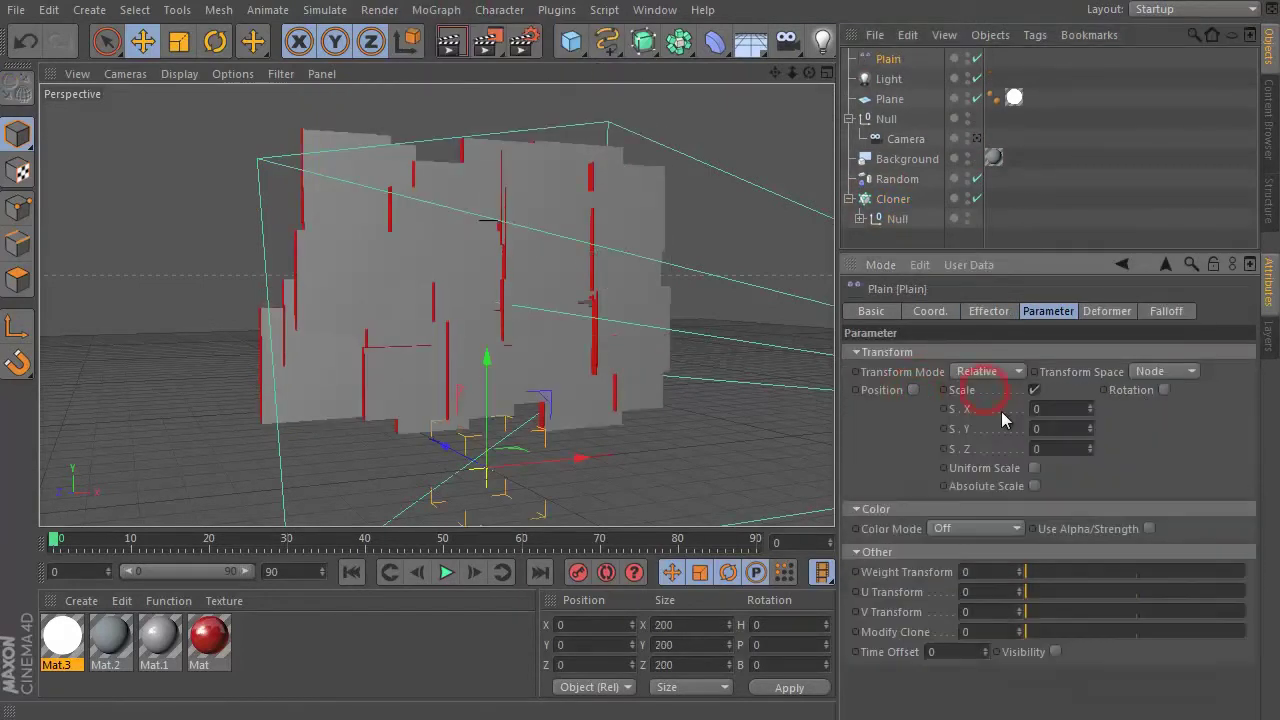
left_click(1034, 465)
type("-1")
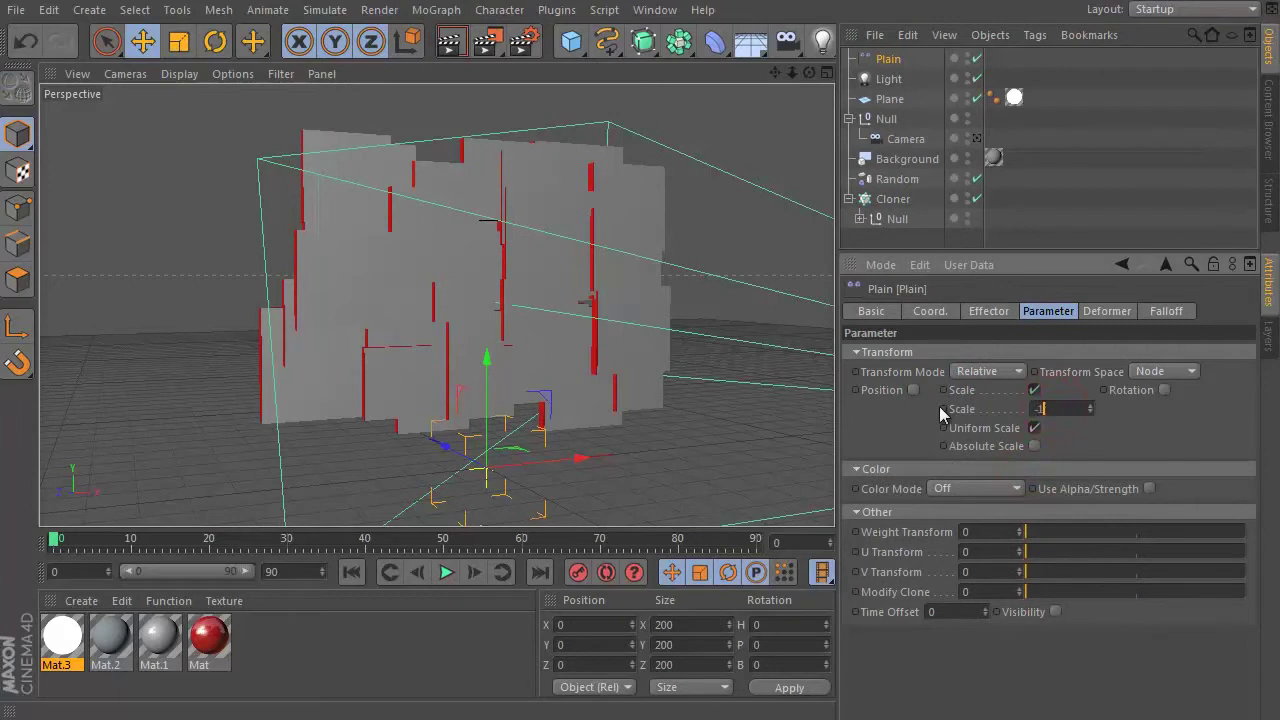
key("Return")
left_click(1166, 390)
type("180")
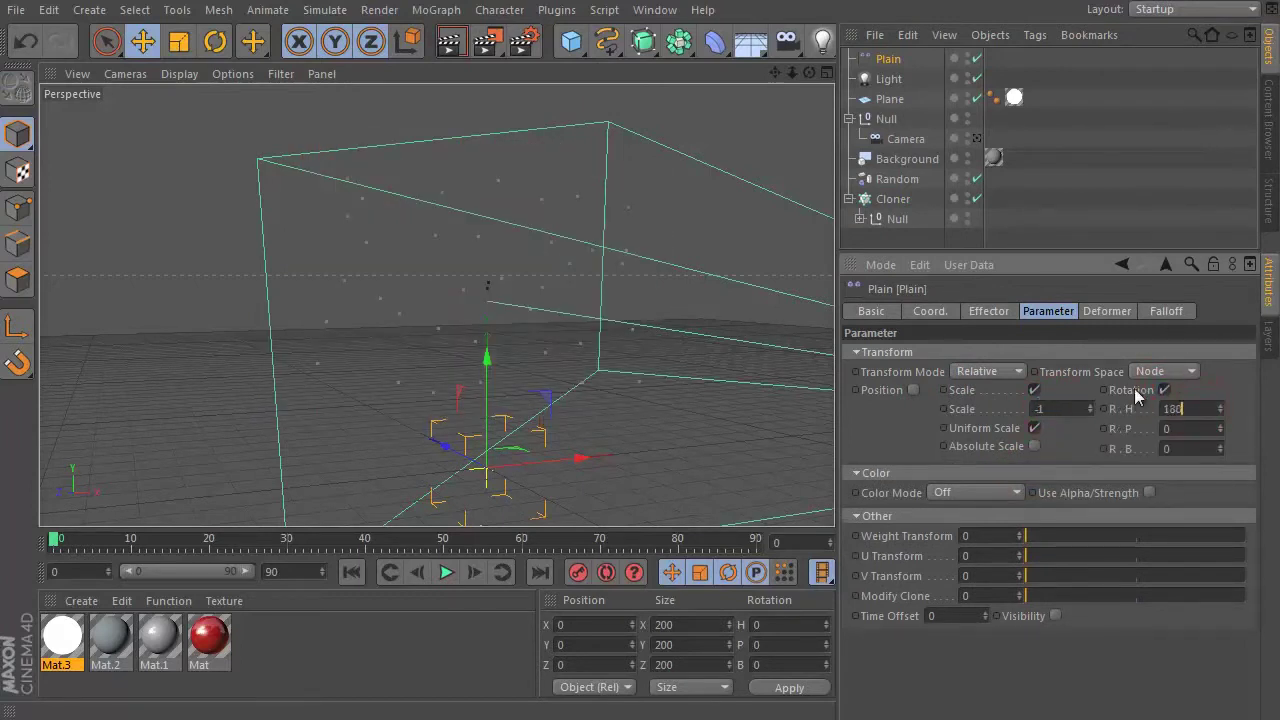
left_click(1160, 313)
left_click(970, 355)
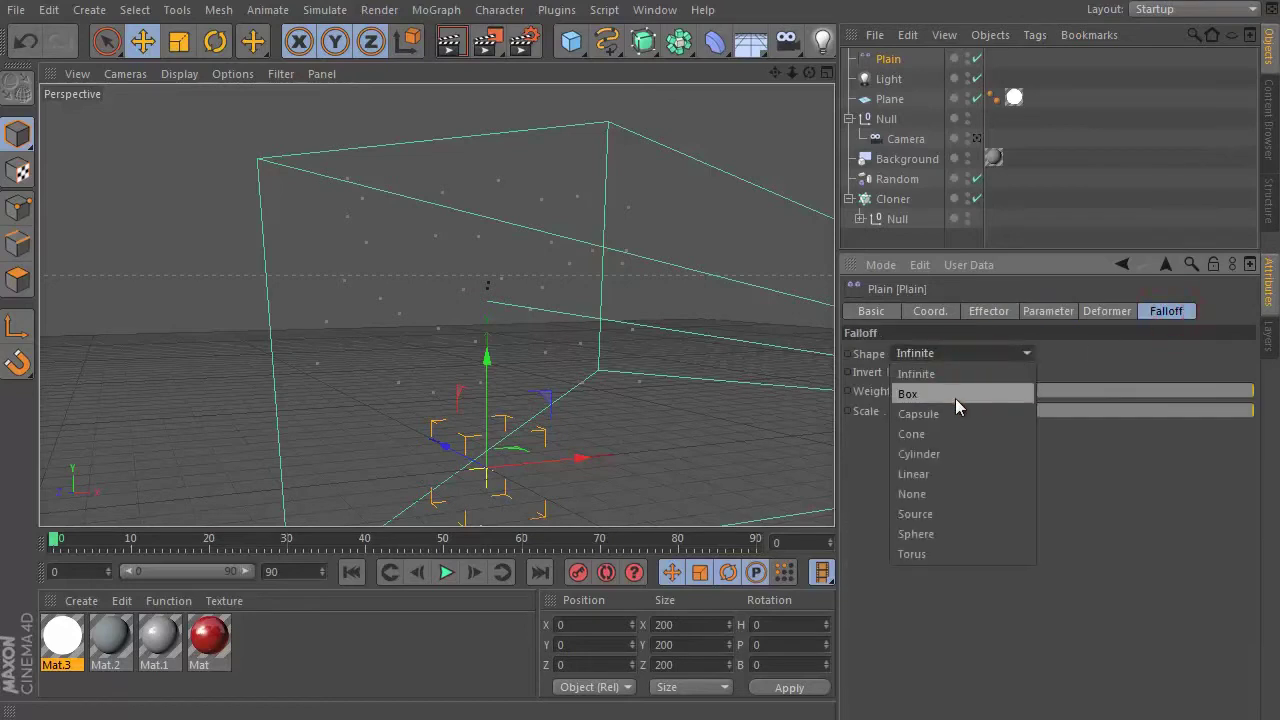
Step: Switch the effector's falloff to Box and enlarge it to about 570 by 920
left_click(955, 394)
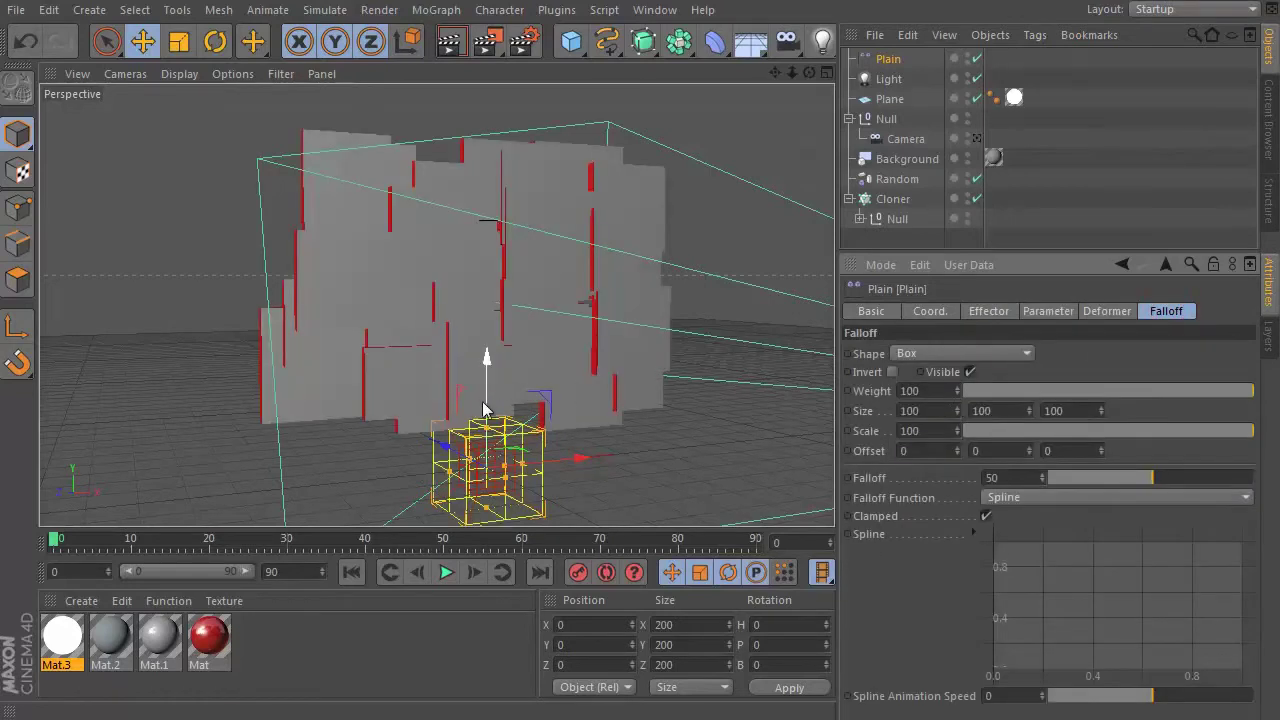
left_click_drag(487, 357, 489, 95)
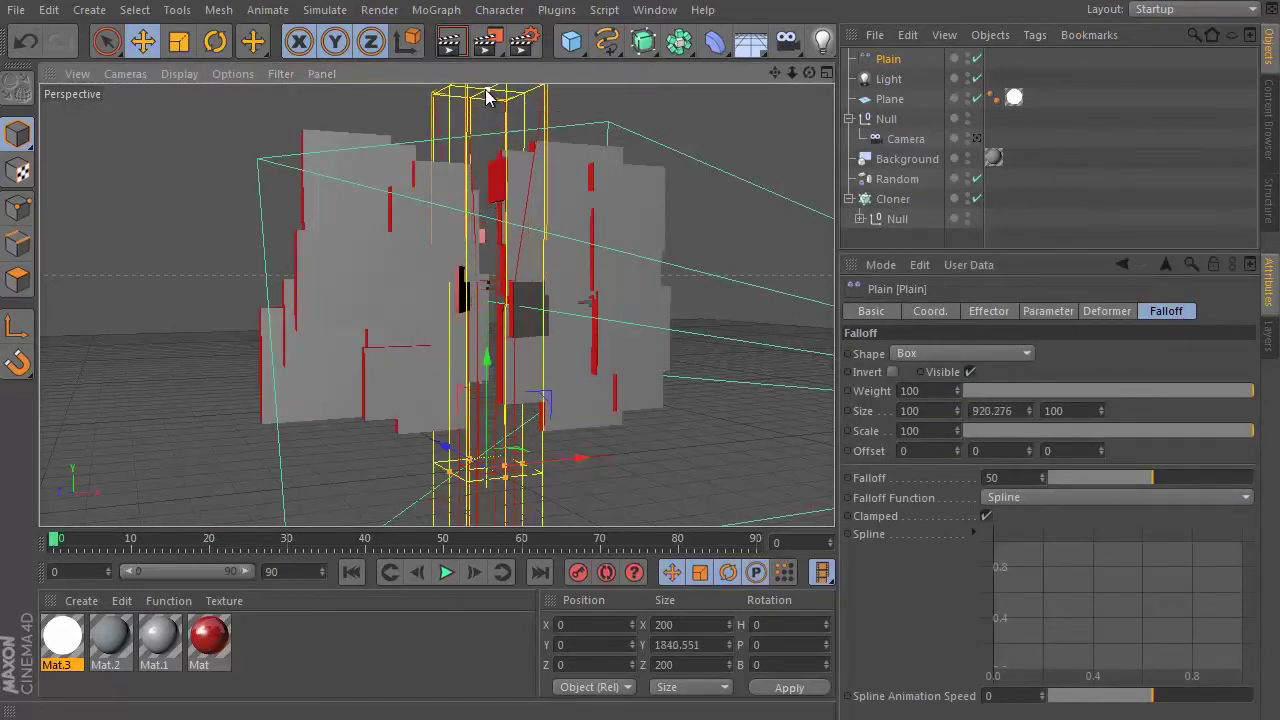
left_click_drag(533, 466, 598, 440)
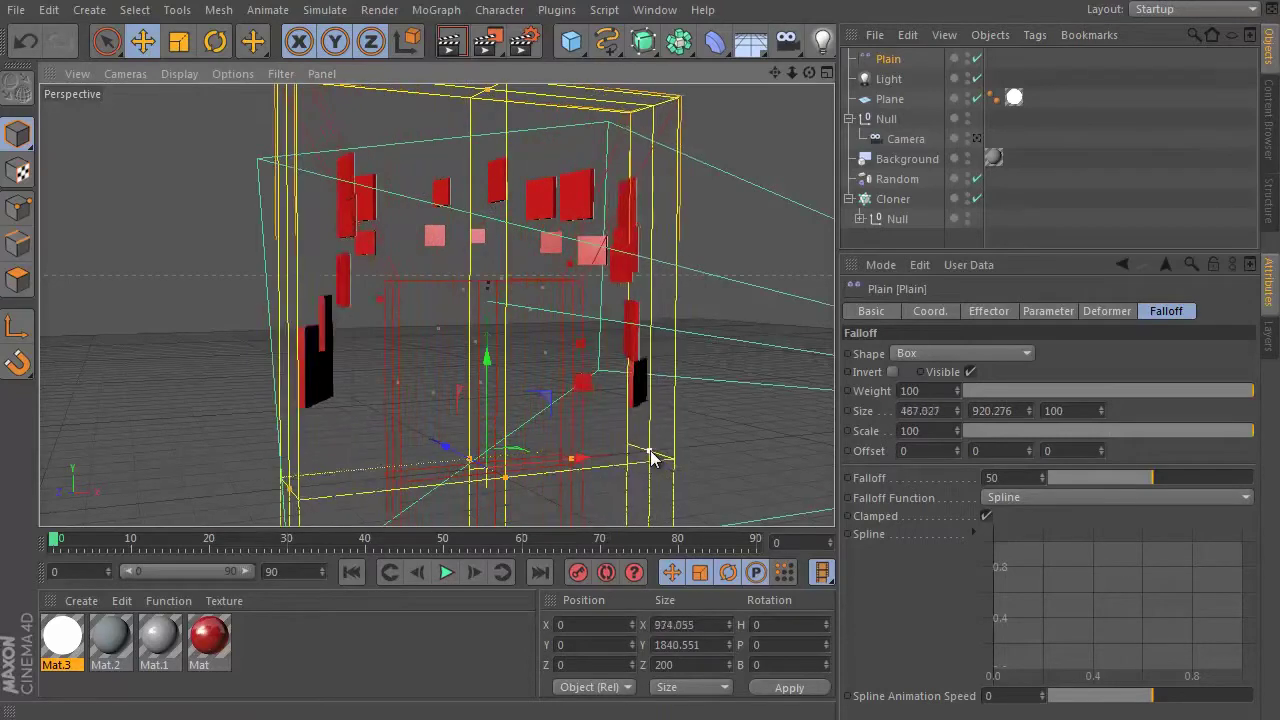
Step: Raise the effector into the wall, hide the backdrop plane, and move it right to X 929
left_click_drag(487, 360, 491, 220)
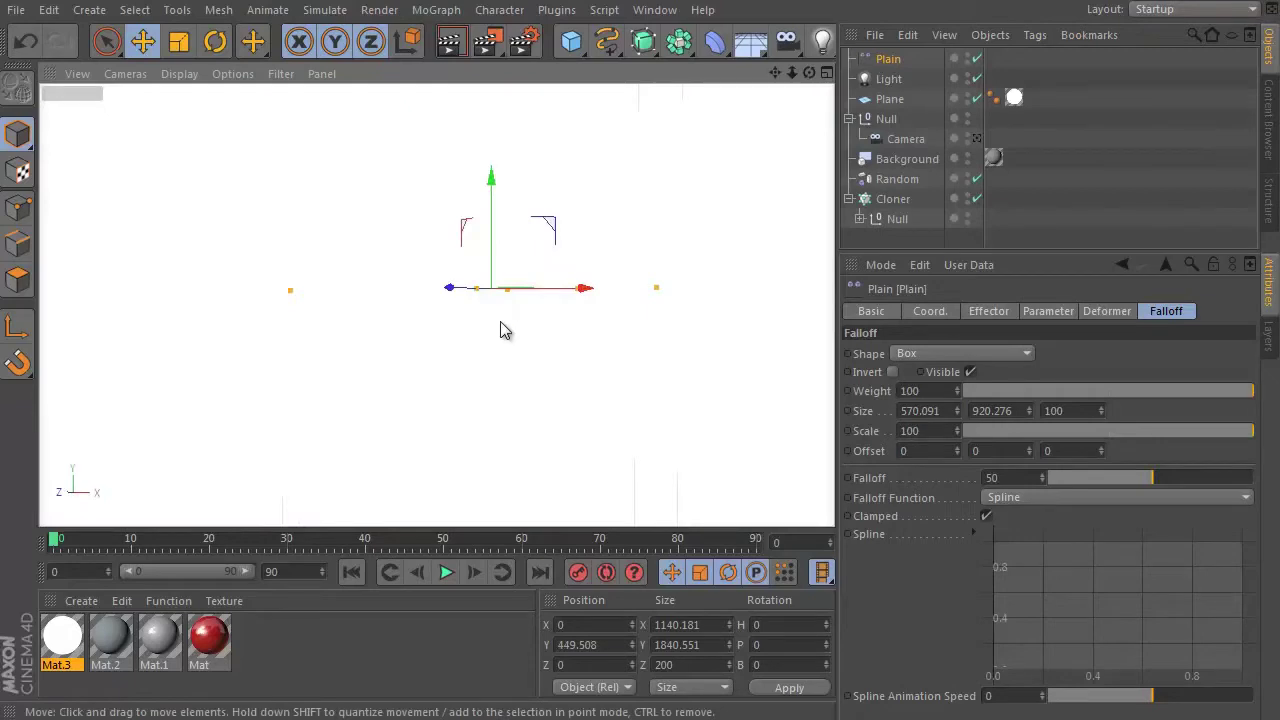
left_click(967, 95)
left_click_drag(576, 281, 435, 378, "alt")
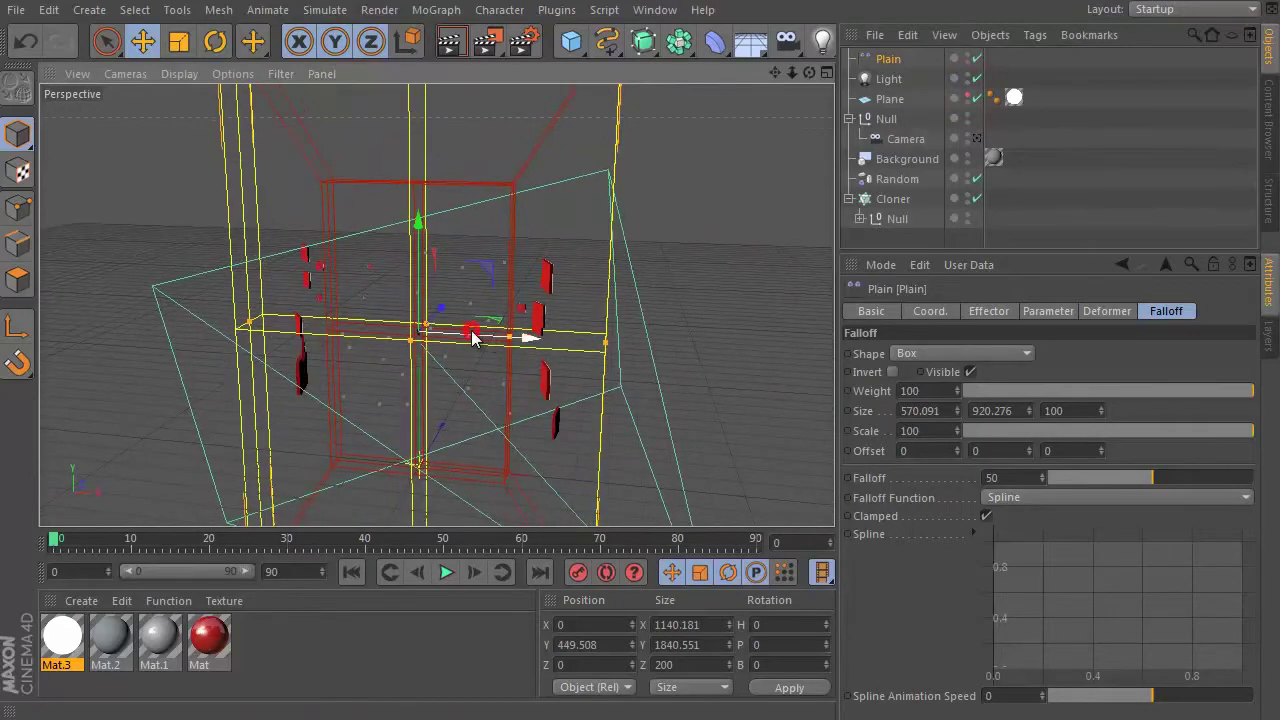
mouse_move(528, 334)
left_mouse_down()
mouse_move(799, 420)
mouse_move(317, 316)
mouse_move(463, 320)
left_mouse_up()
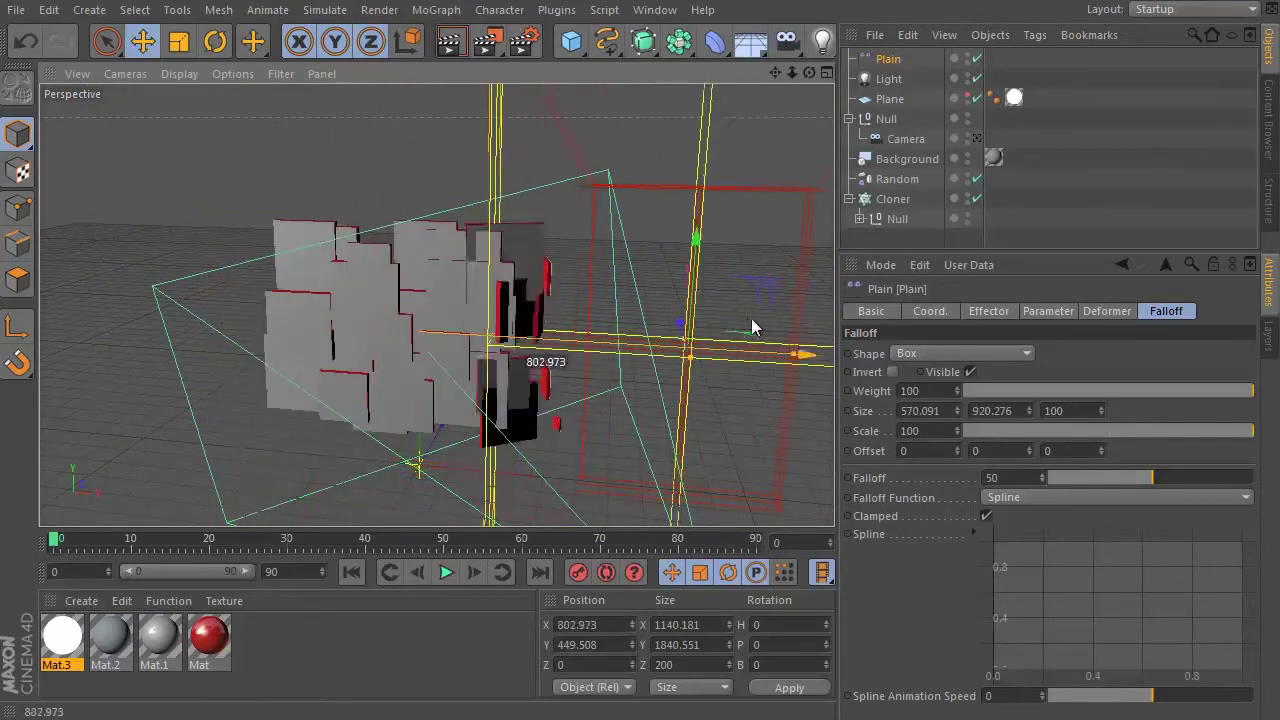
left_click_drag(462, 311, 799, 318)
Step: Switch the falloff to Linear and turn the effector -90° in heading
left_click(1017, 352)
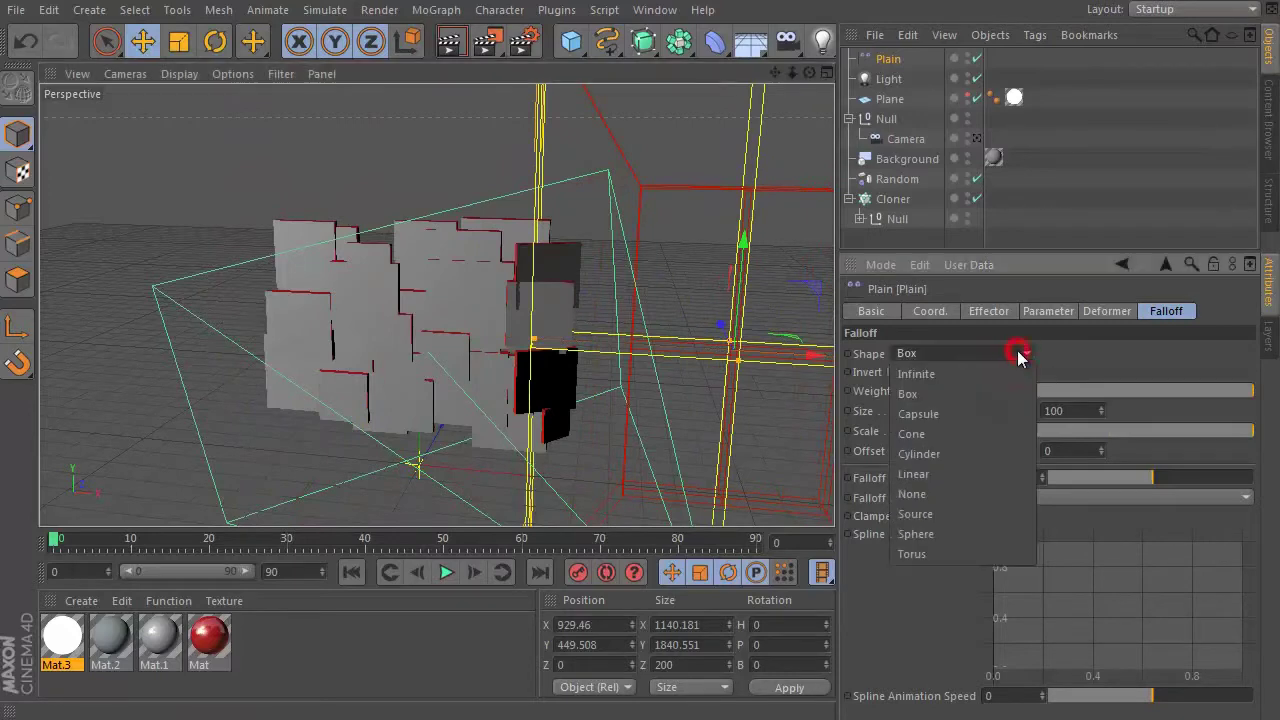
left_click(962, 474)
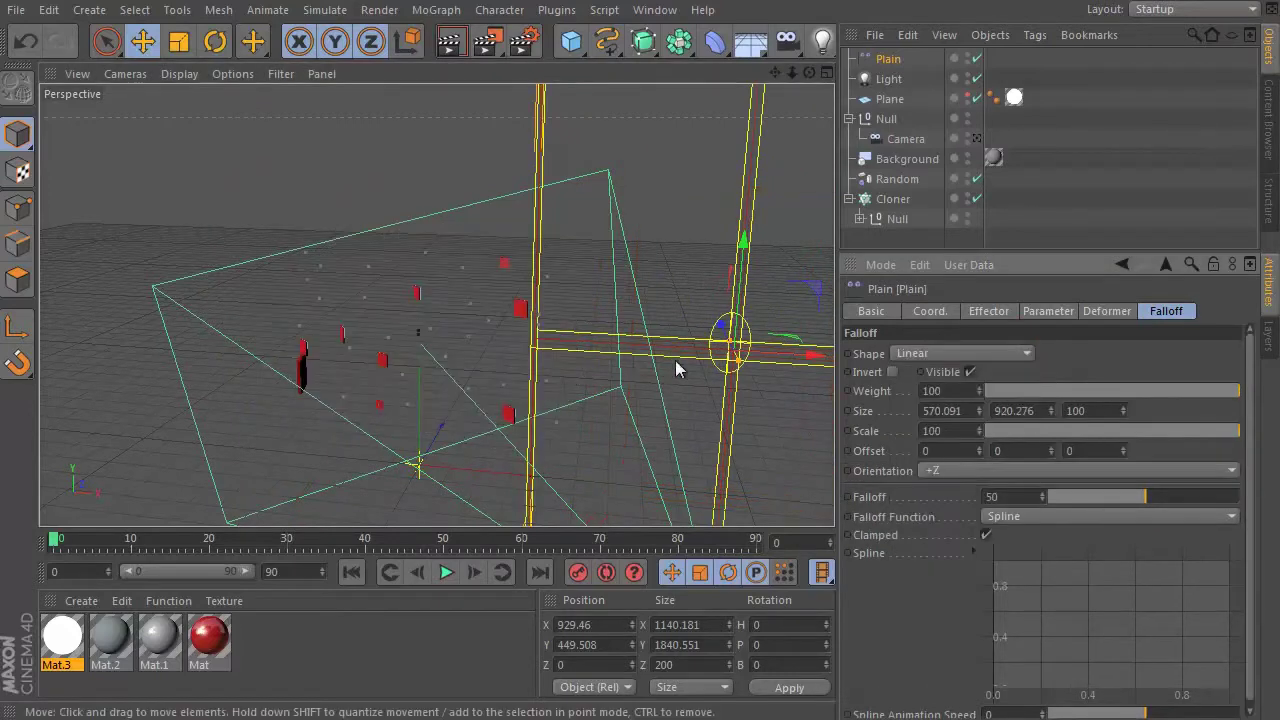
key("r")
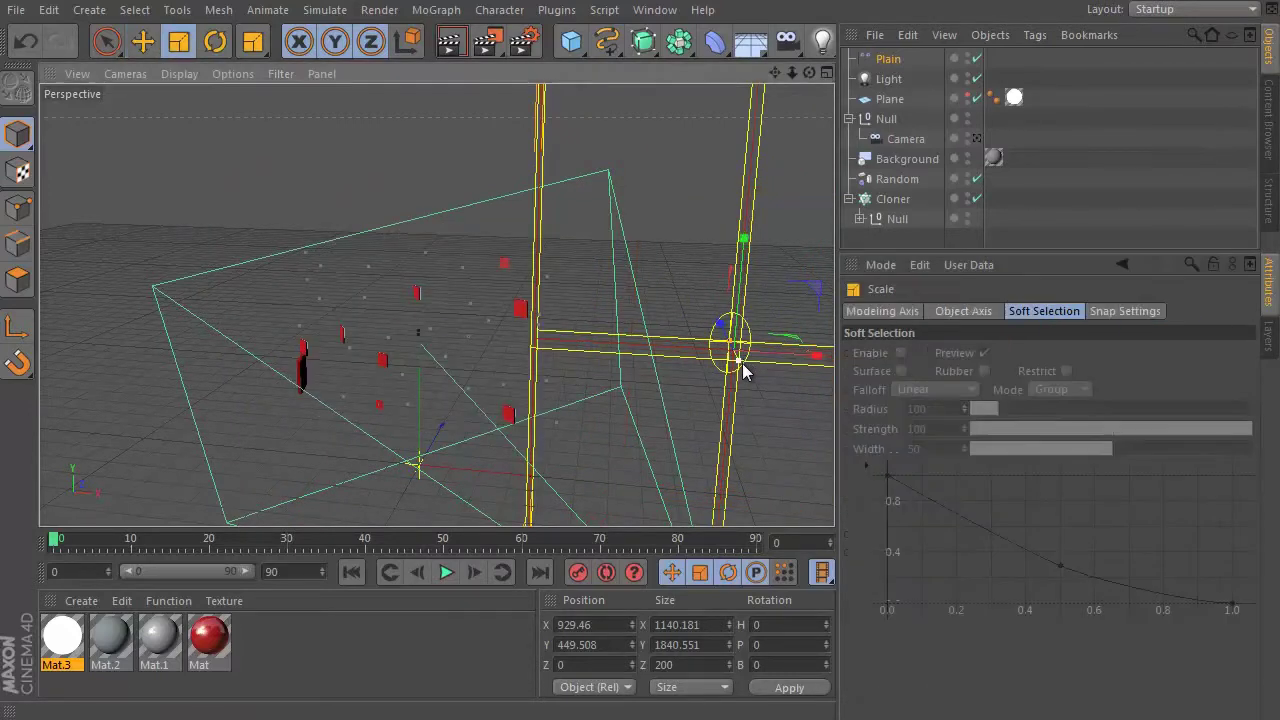
mouse_move(743, 365)
left_mouse_down()
mouse_move(715, 380)
mouse_move(623, 340)
mouse_move(735, 360)
mouse_move(710, 358)
left_mouse_up()
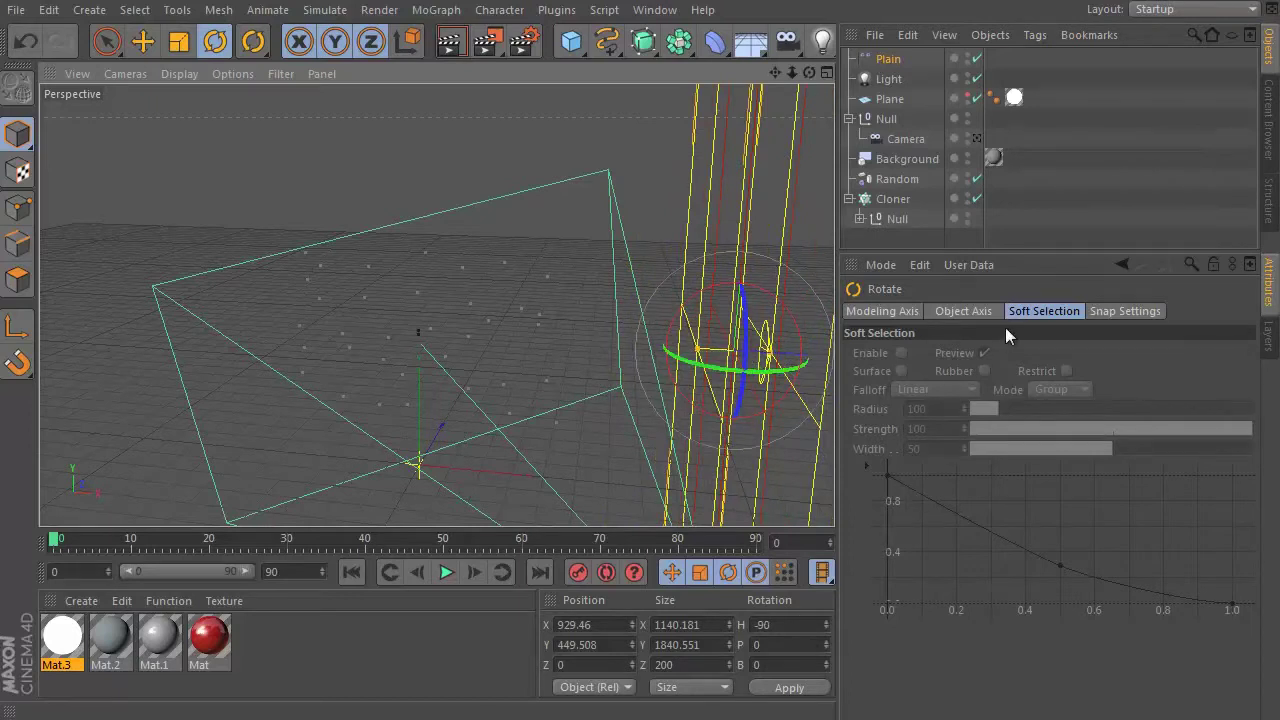
Step: Set the falloff size to 100 × 100 and stretch its depth to about 151
left_click(885, 59)
left_click(1030, 410)
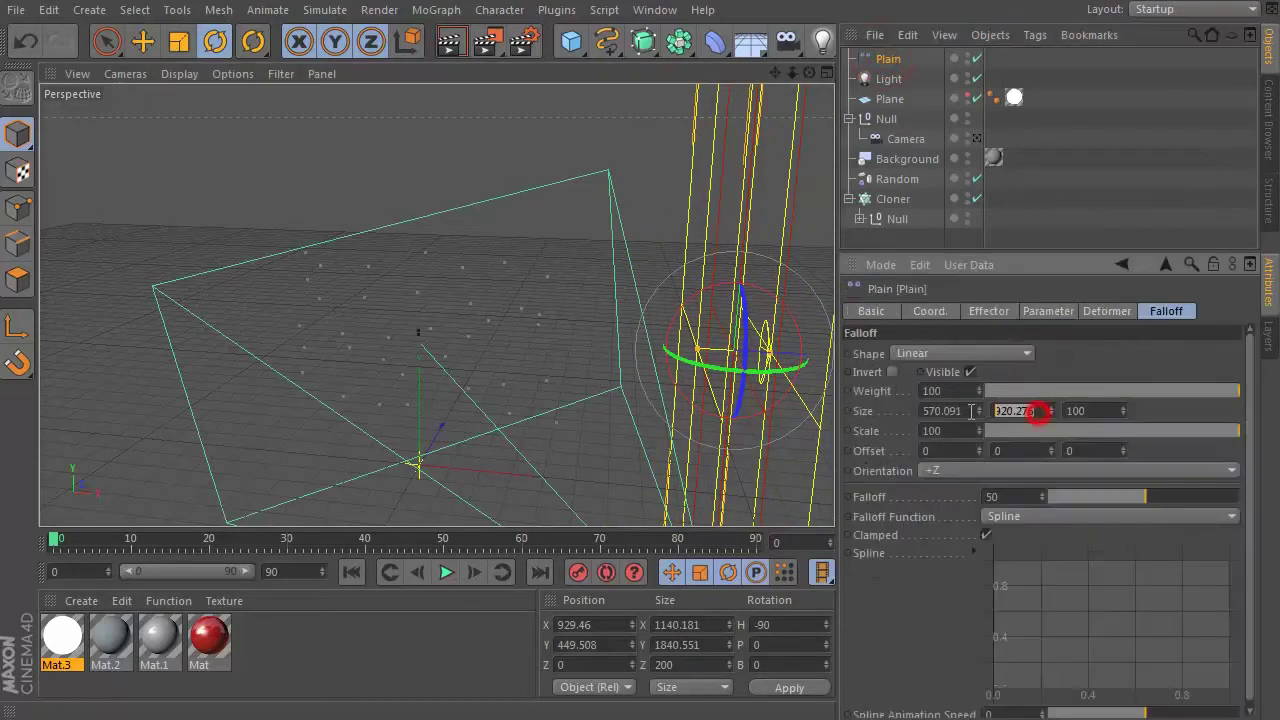
type("100")
key("Return")
left_click(962, 410)
type("100")
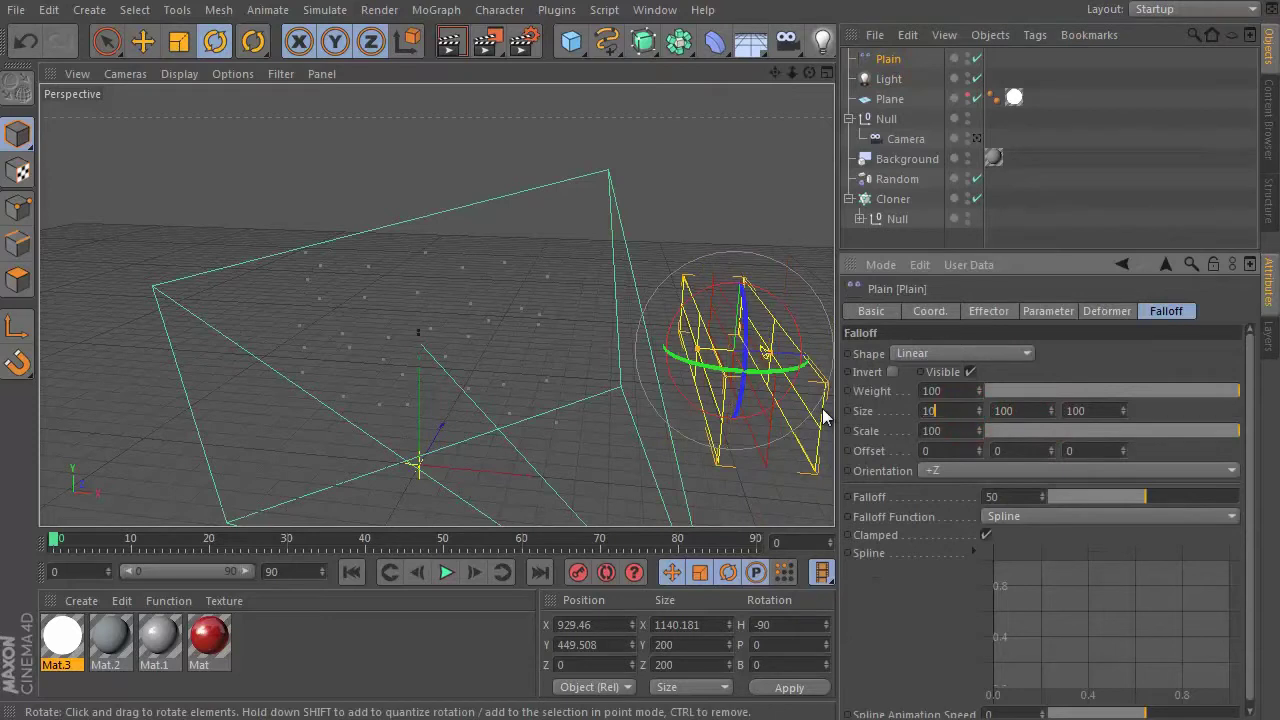
key("Return")
left_click_drag(765, 357, 797, 360)
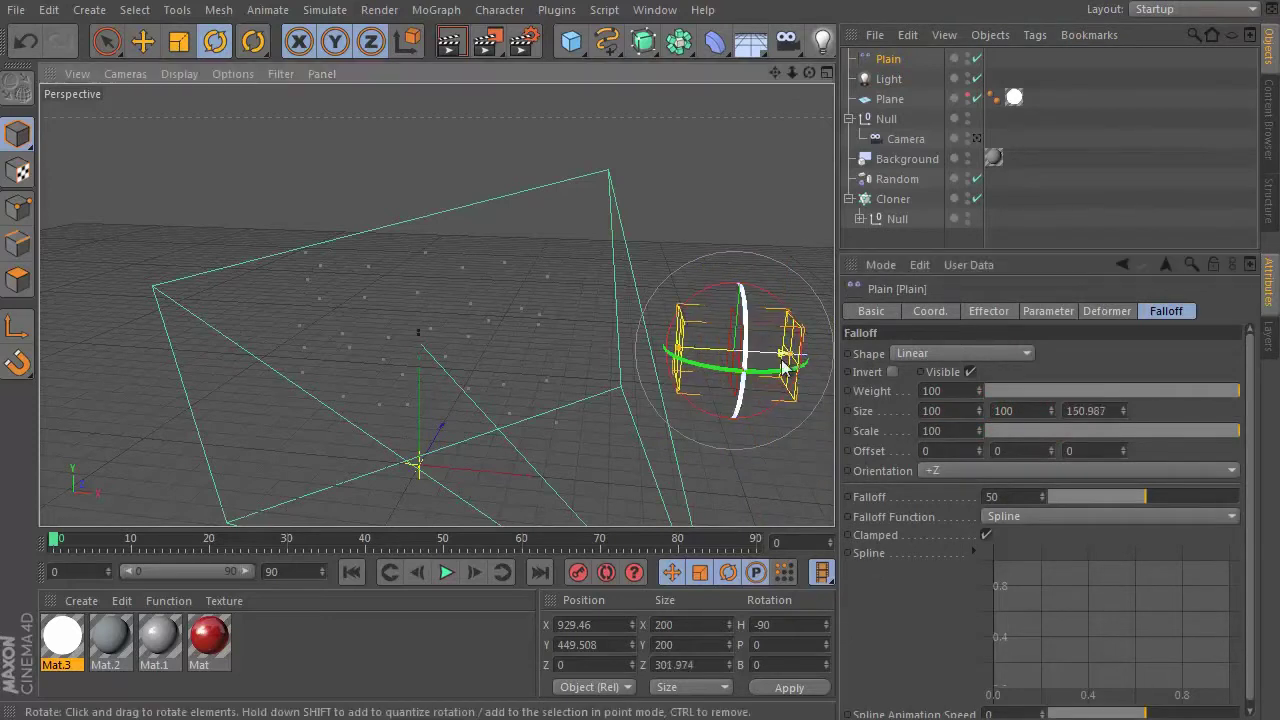
Step: At frame 90, move the effector left past the wall to X -821
left_click(929, 311)
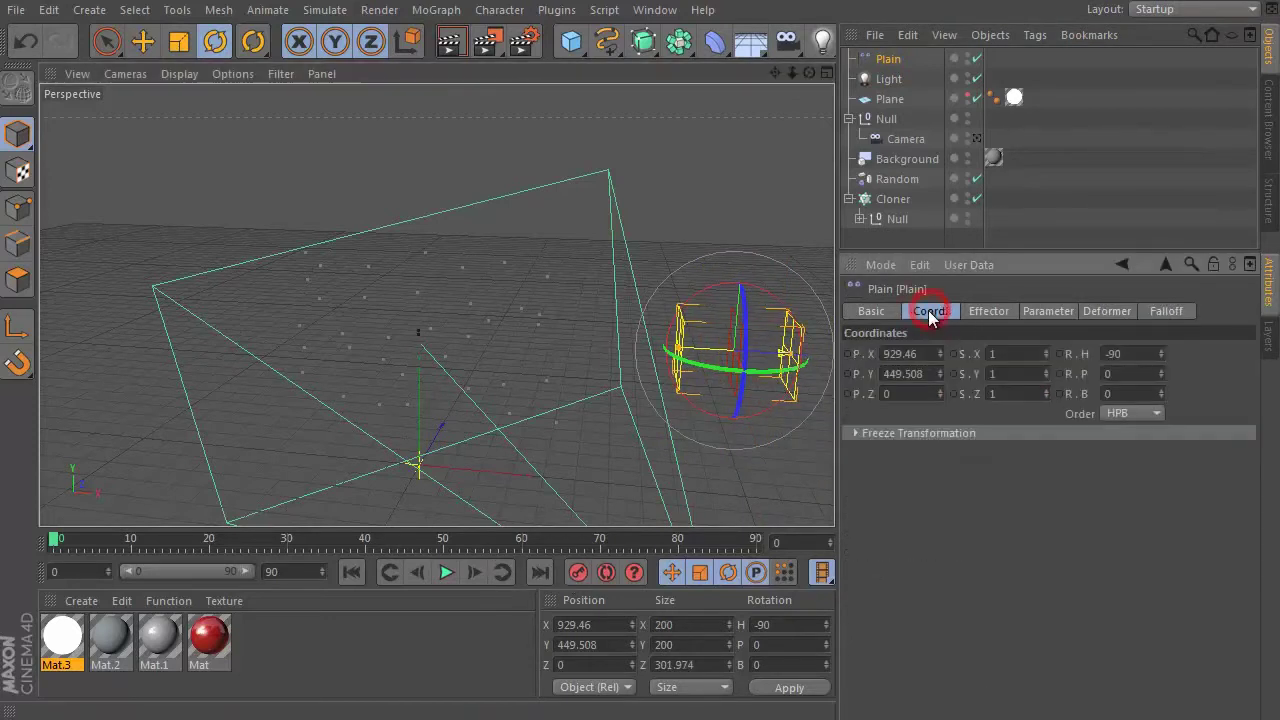
left_click(757, 540)
key("e")
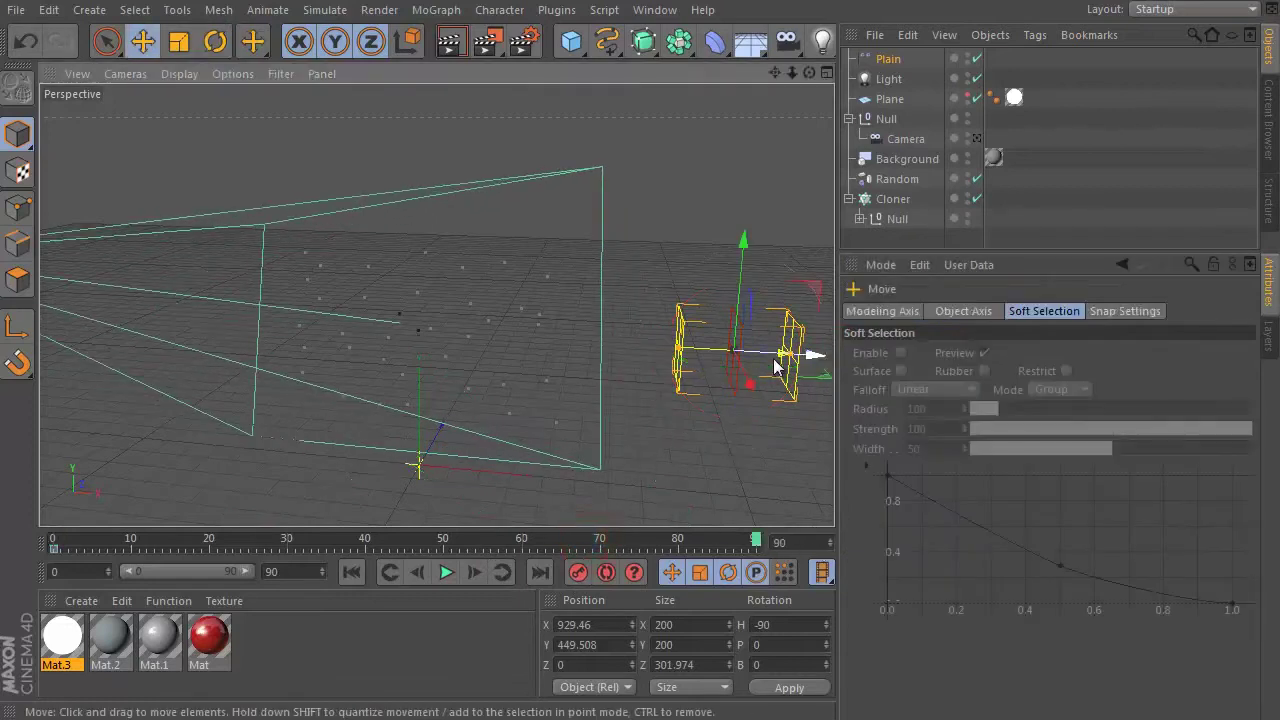
left_click_drag(738, 360, 168, 336)
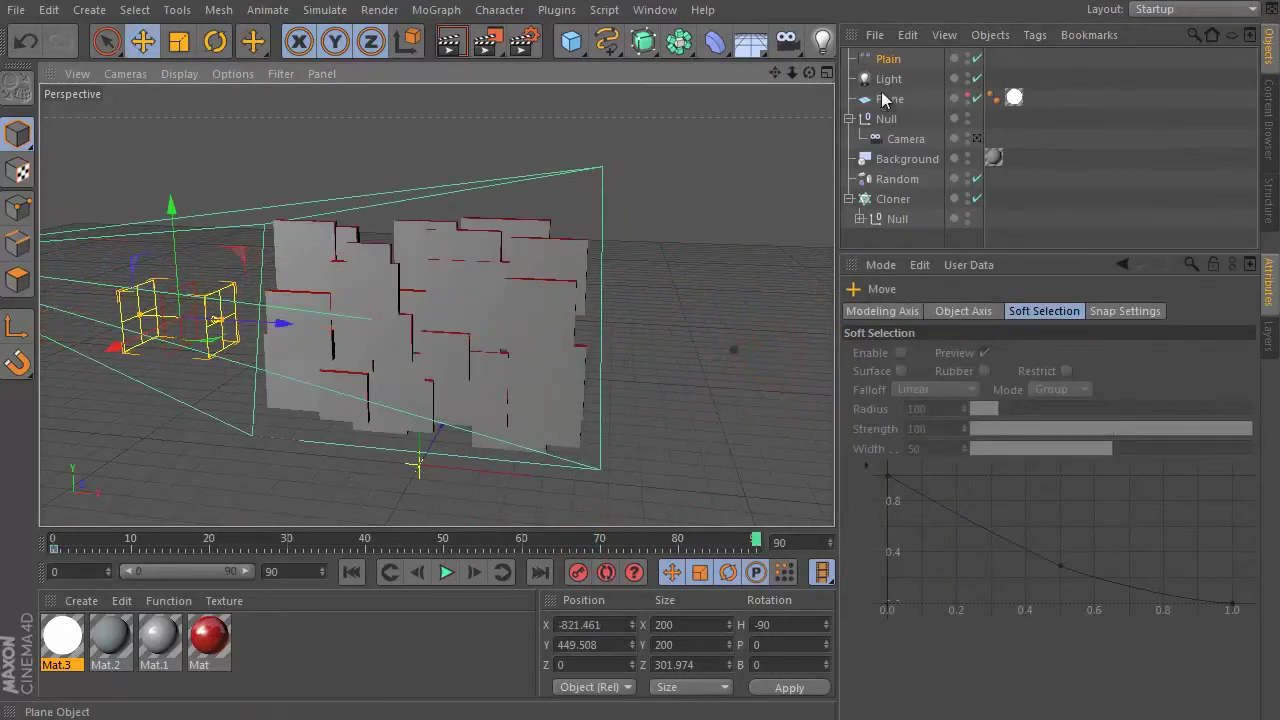
Step: Keyframe the Plain effector's X position and play the sweep from the first frame
left_click(888, 59)
left_click(848, 354)
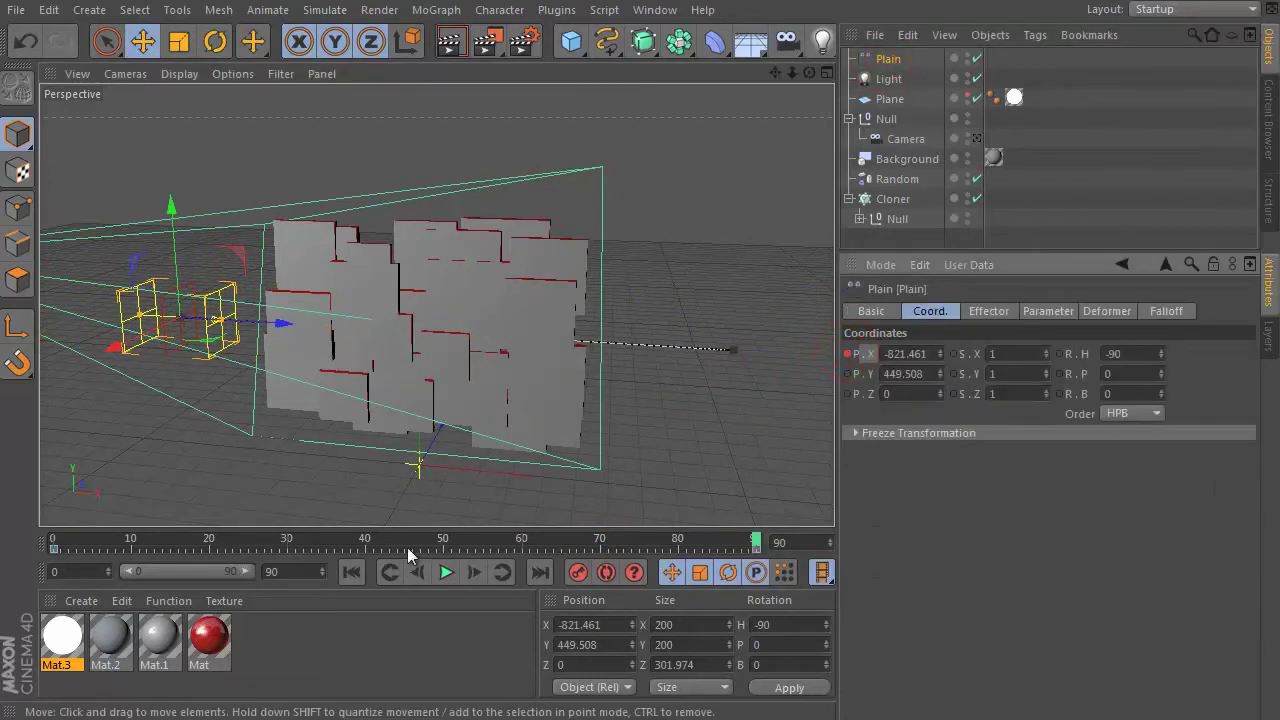
left_click(351, 572)
left_click(447, 573)
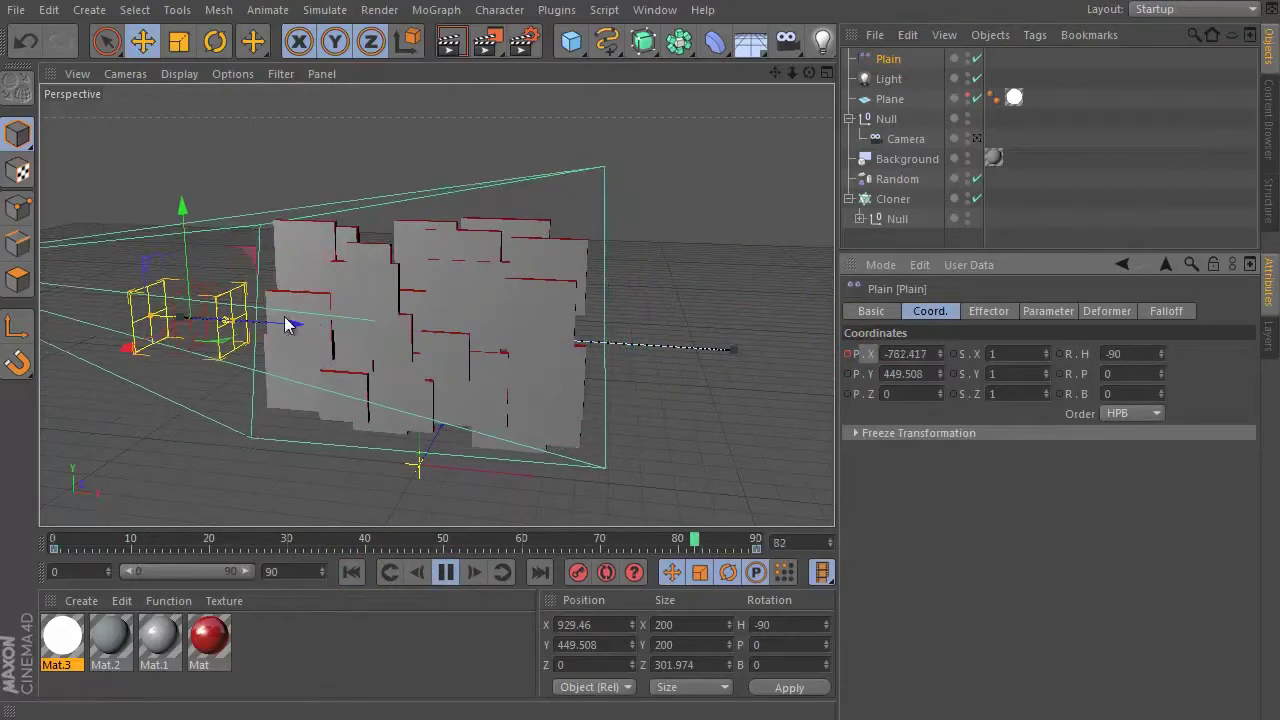
Step: Set the effector's falloff to 95 and move Plain below Cloner in the object list
left_click(1170, 322)
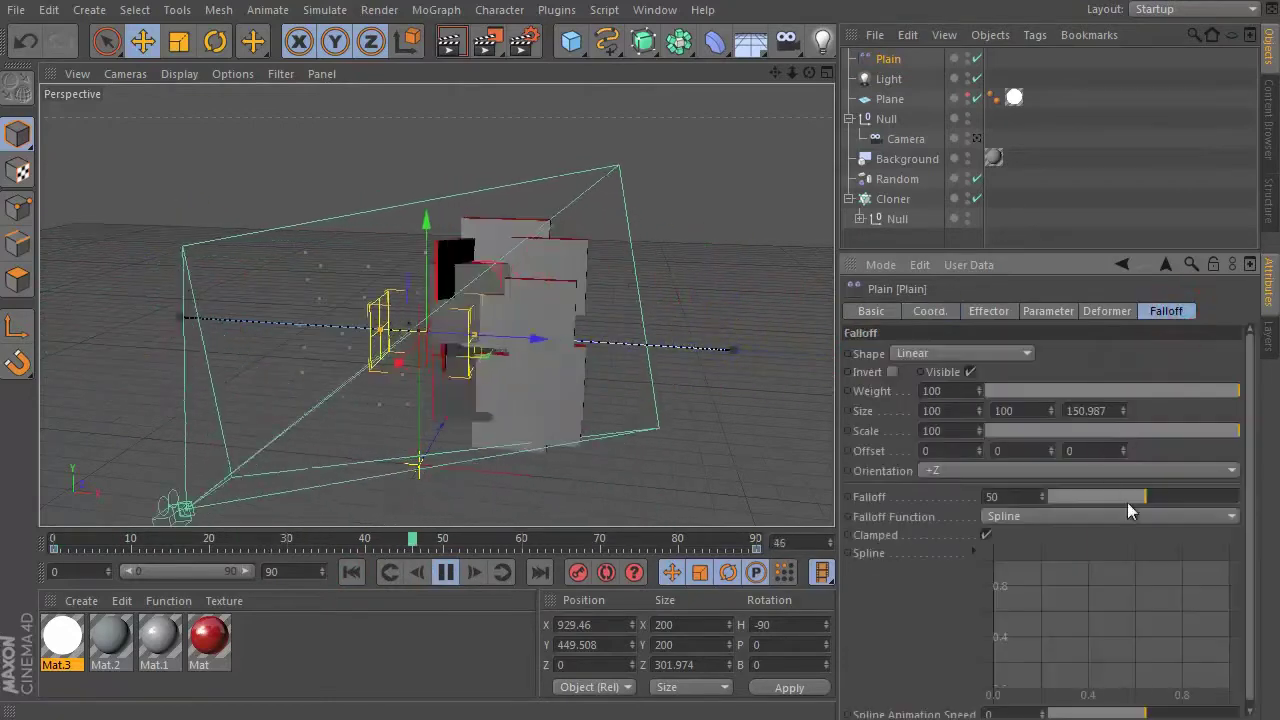
left_click_drag(1127, 497, 1233, 496)
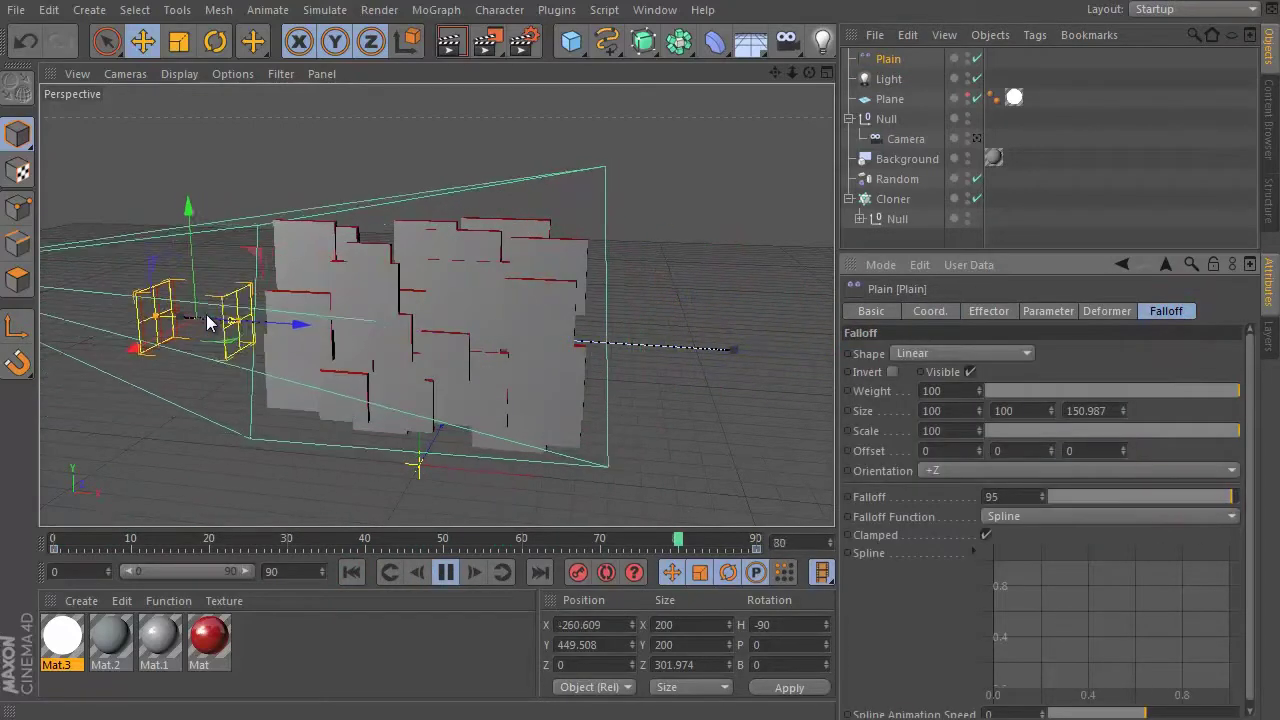
left_click(888, 199)
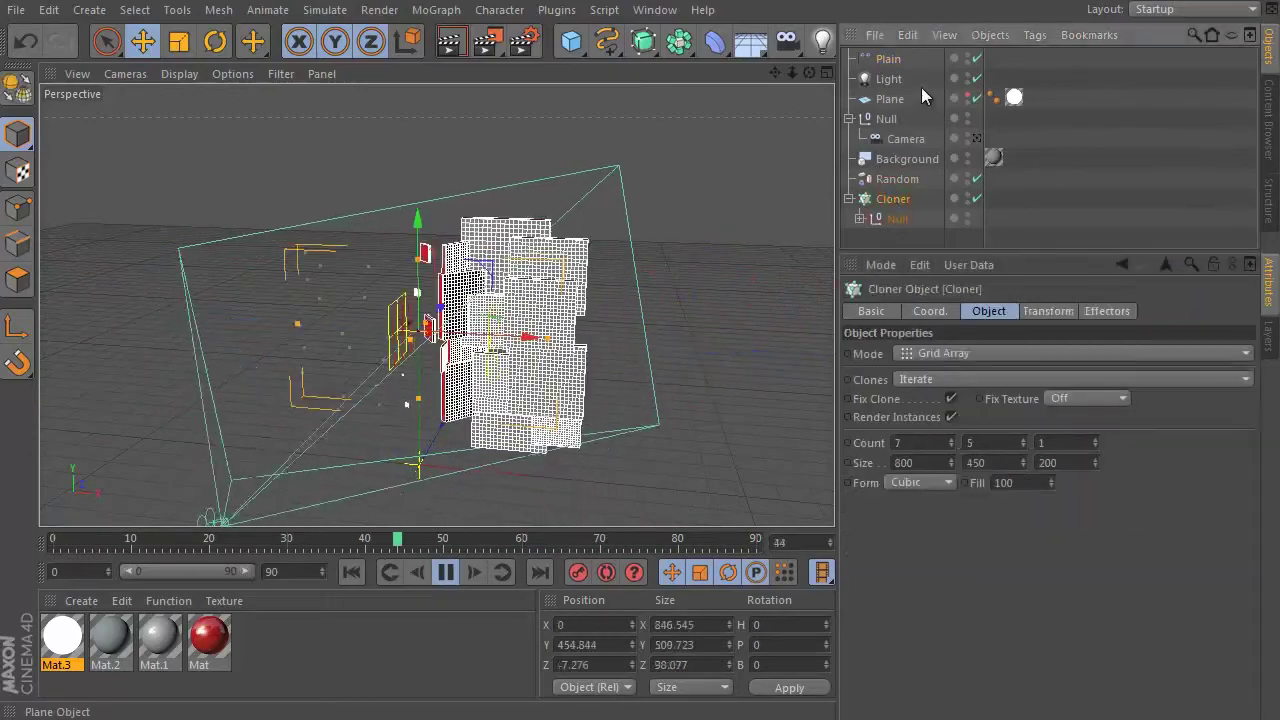
left_click(849, 198)
left_click_drag(887, 59, 890, 202)
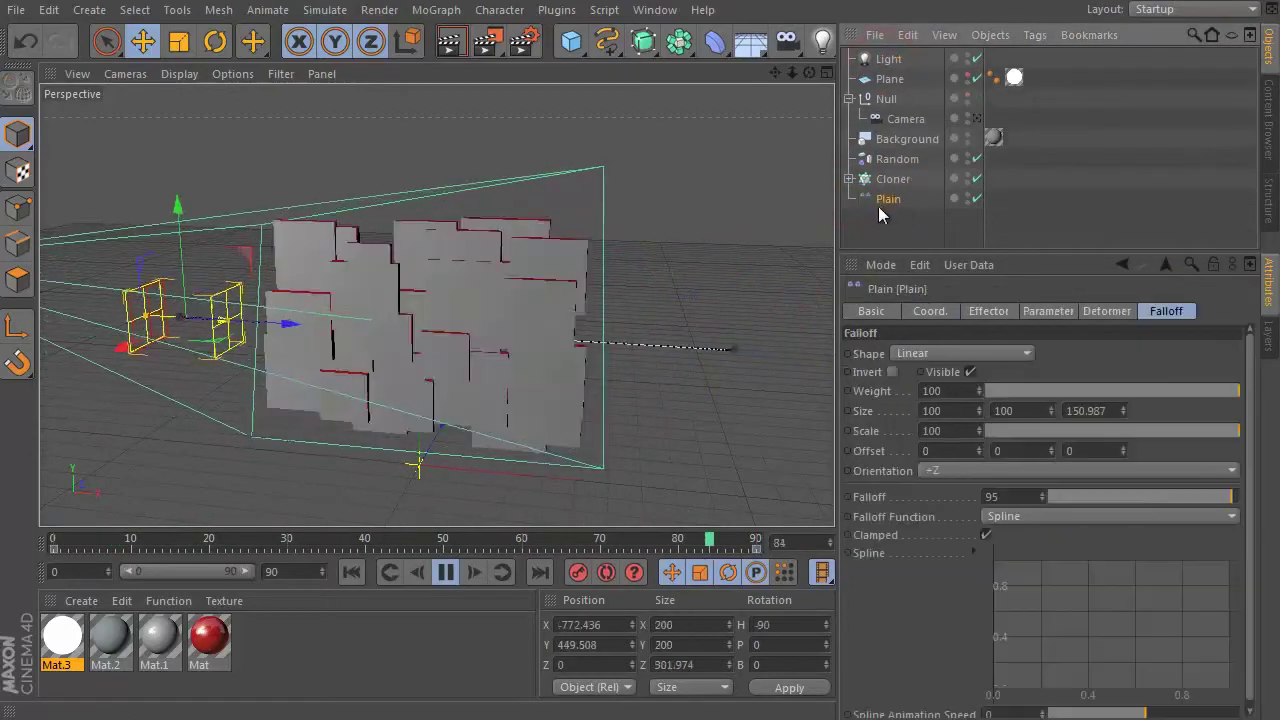
left_click(892, 179)
Step: Add a MoGraph Delay effector at Strength 73, then stop playback back at frame 0
left_click(436, 10)
mouse_move(453, 40)
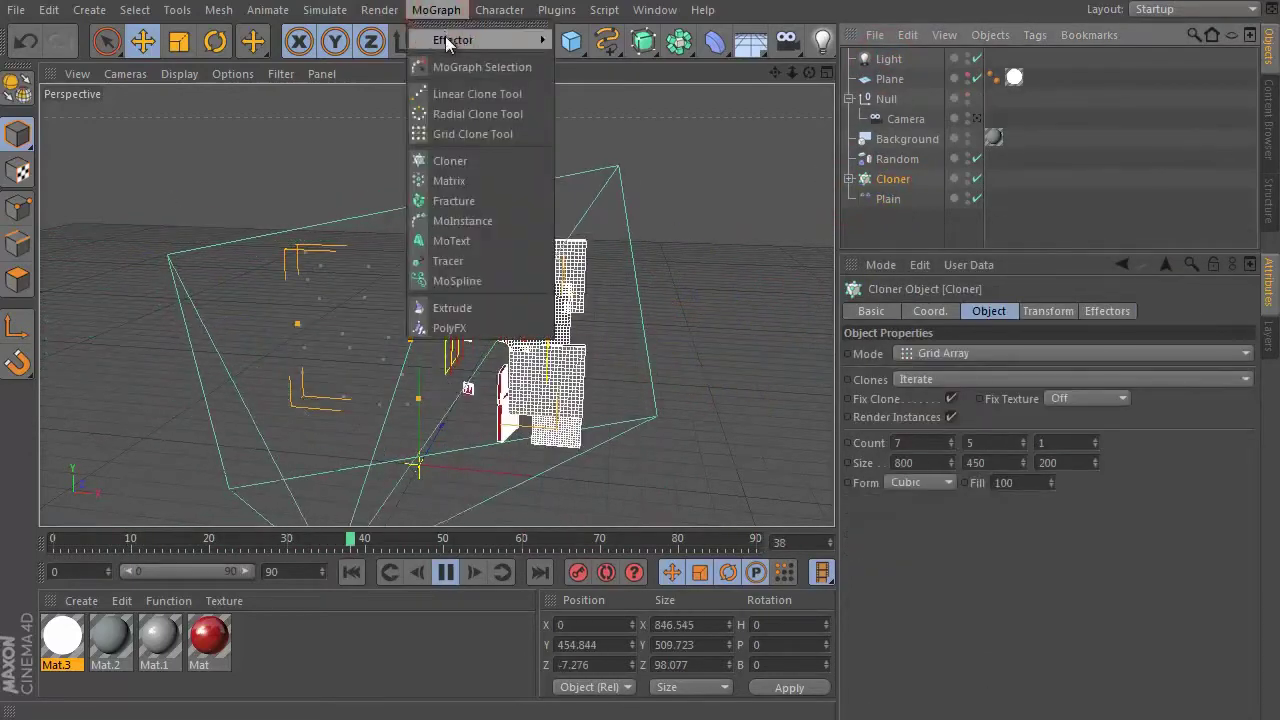
left_click(592, 114)
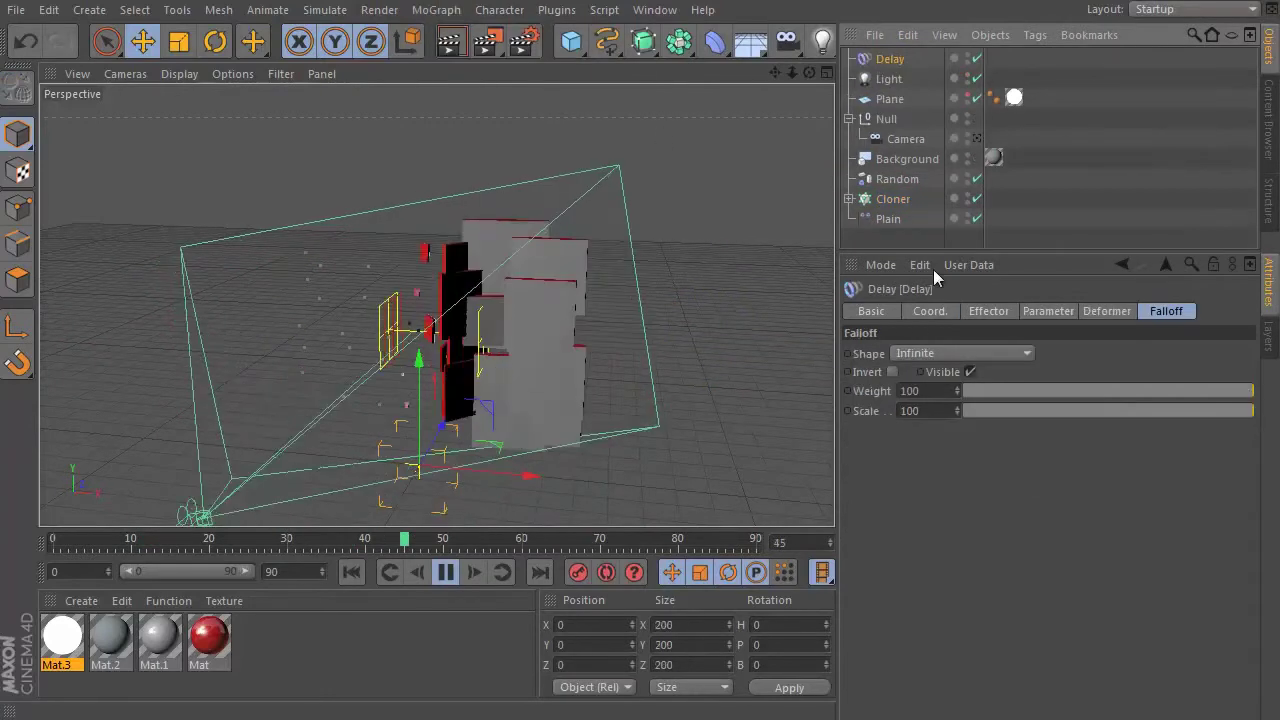
left_click(1045, 311)
left_click(988, 311)
left_click_drag(1138, 353, 1178, 351)
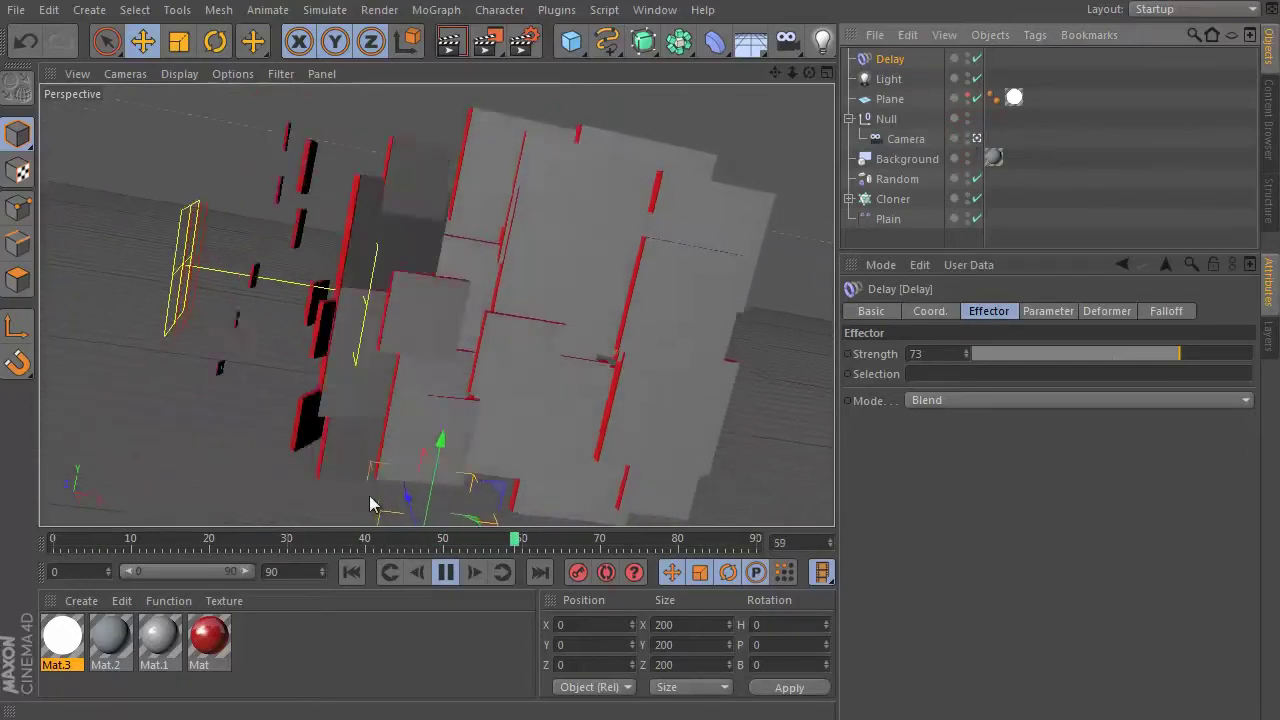
left_click(449, 572)
left_click(362, 574)
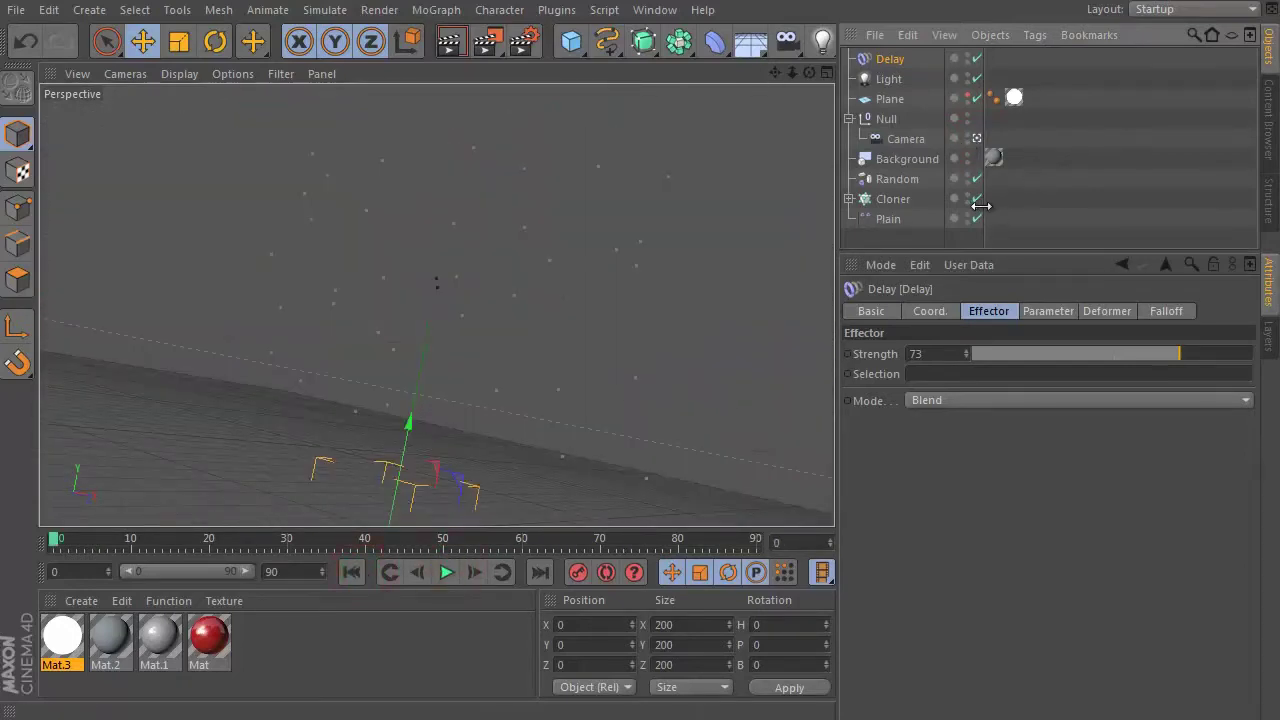
Step: Move the Delay effector to the bottom and disable it, then nudge the Plain effector's P.X
left_click_drag(891, 62, 898, 237)
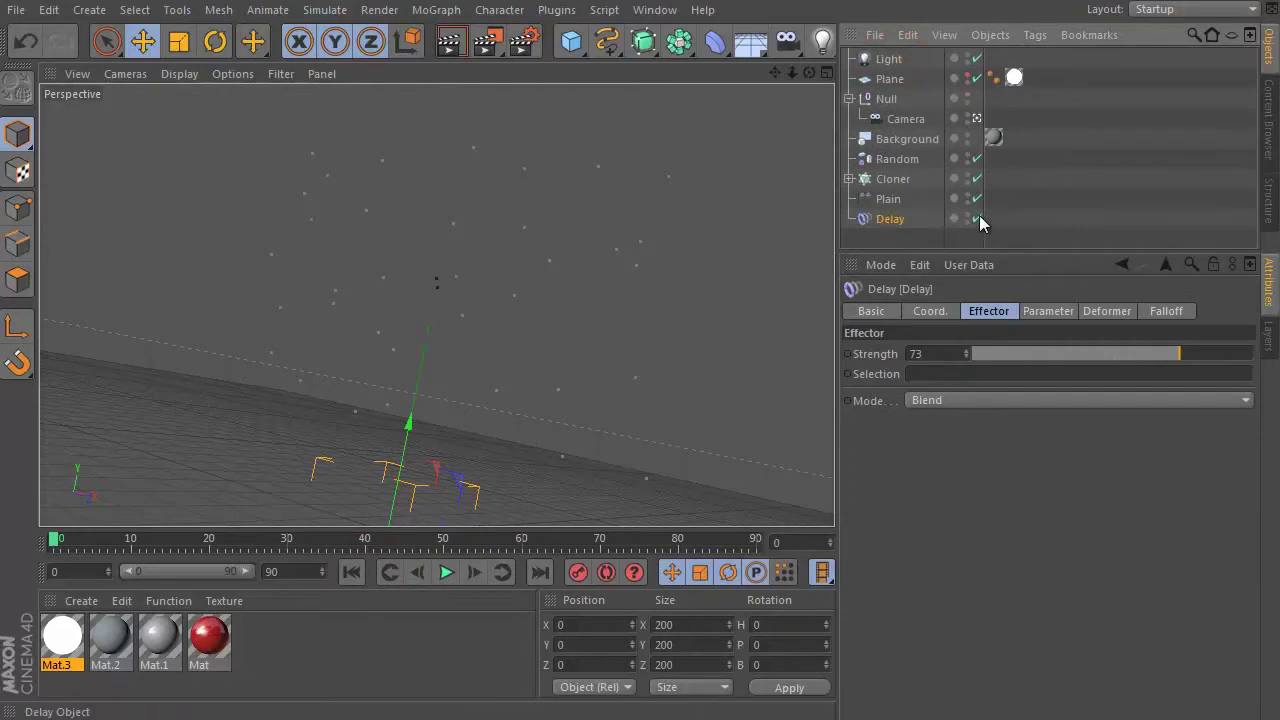
left_click(977, 219)
left_click(888, 199)
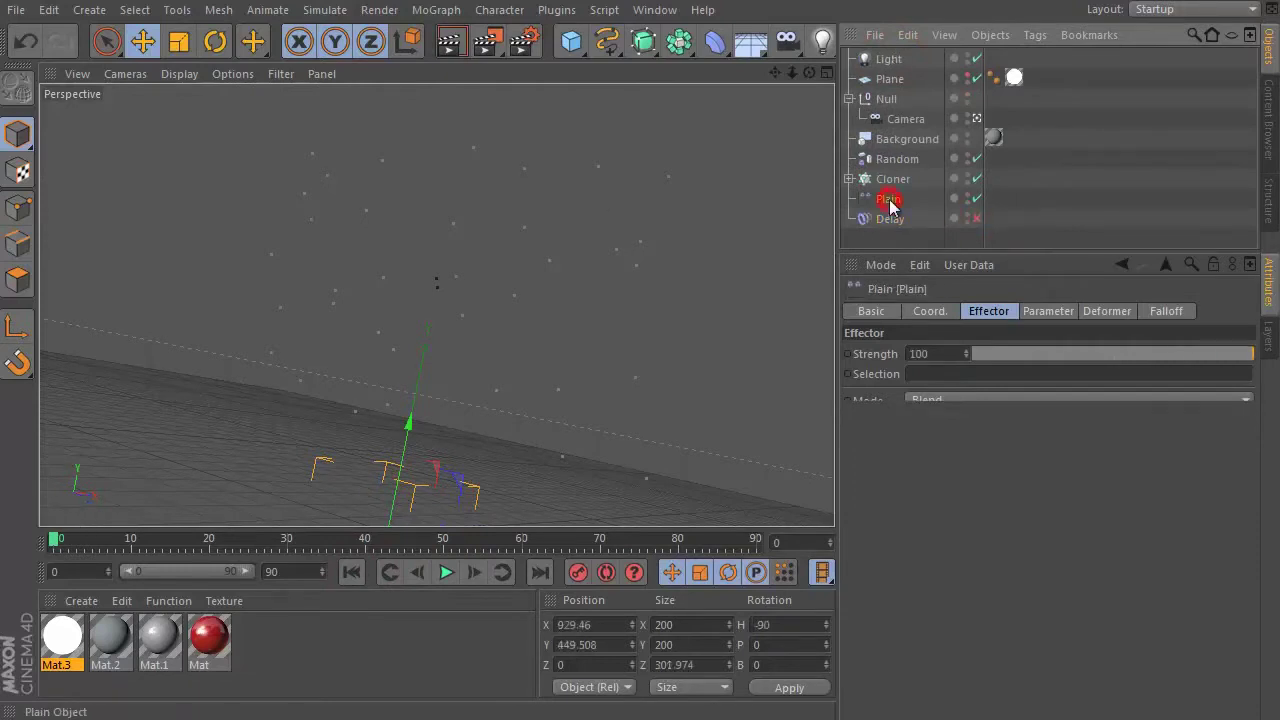
left_click(928, 311)
left_click_drag(940, 353, 939, 362)
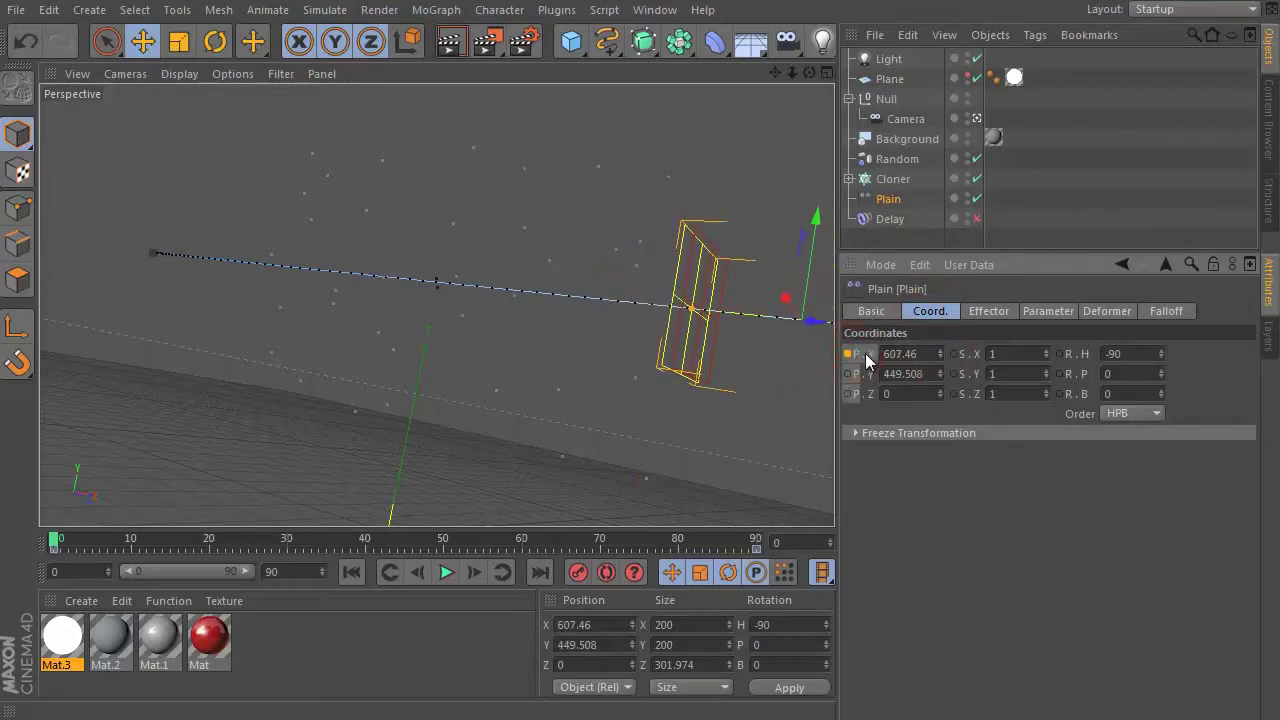
Step: Play the animation to check the sweep, then stop and return to the first frame
left_click(445, 578)
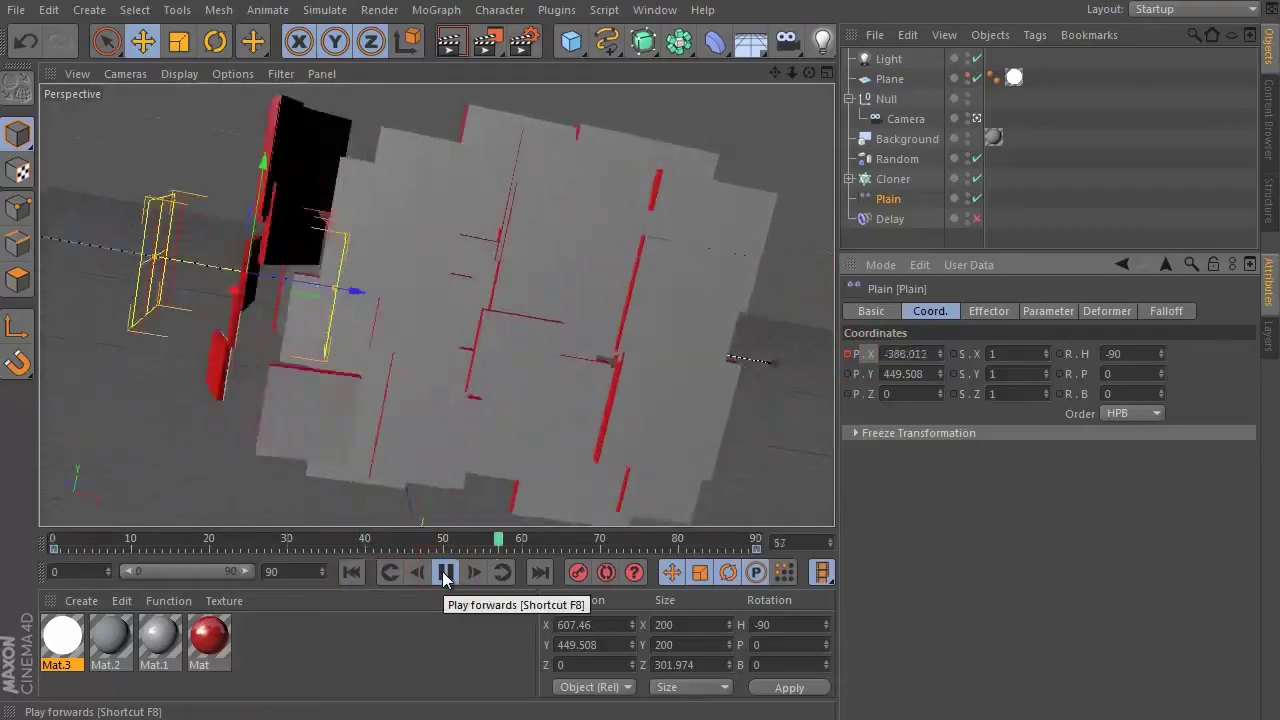
left_click(890, 180)
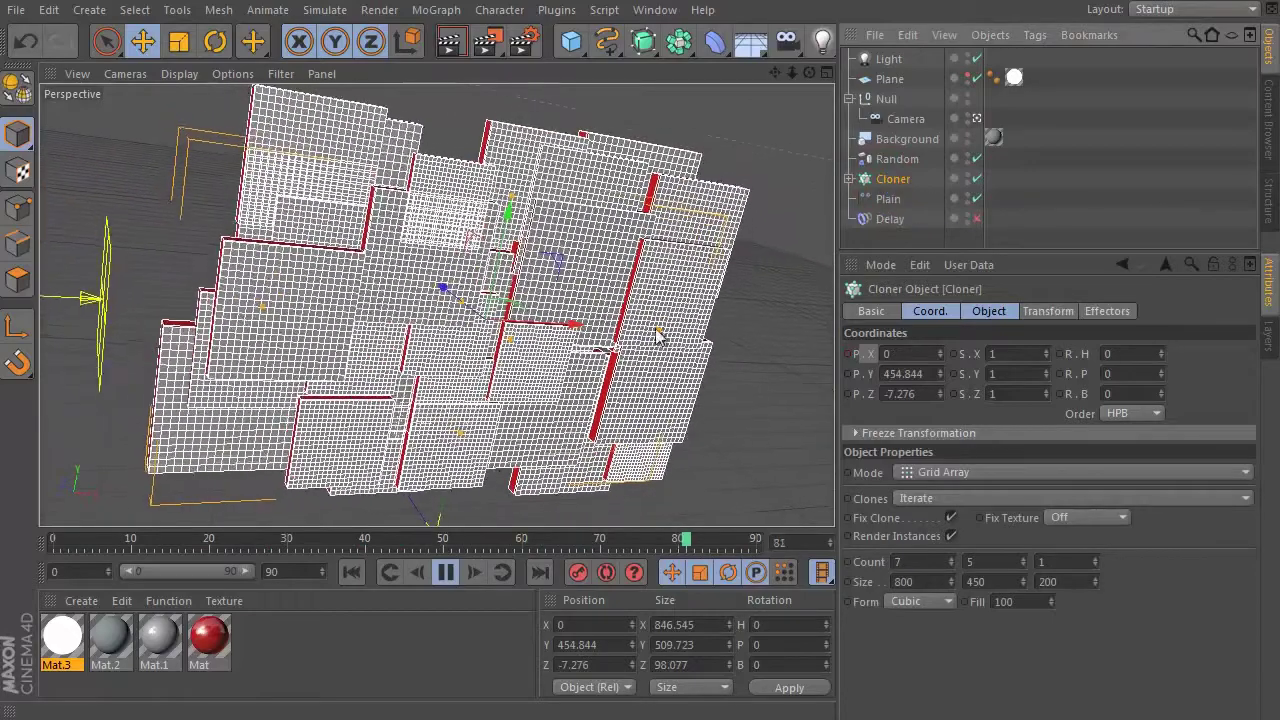
left_click(445, 571)
left_click(351, 571)
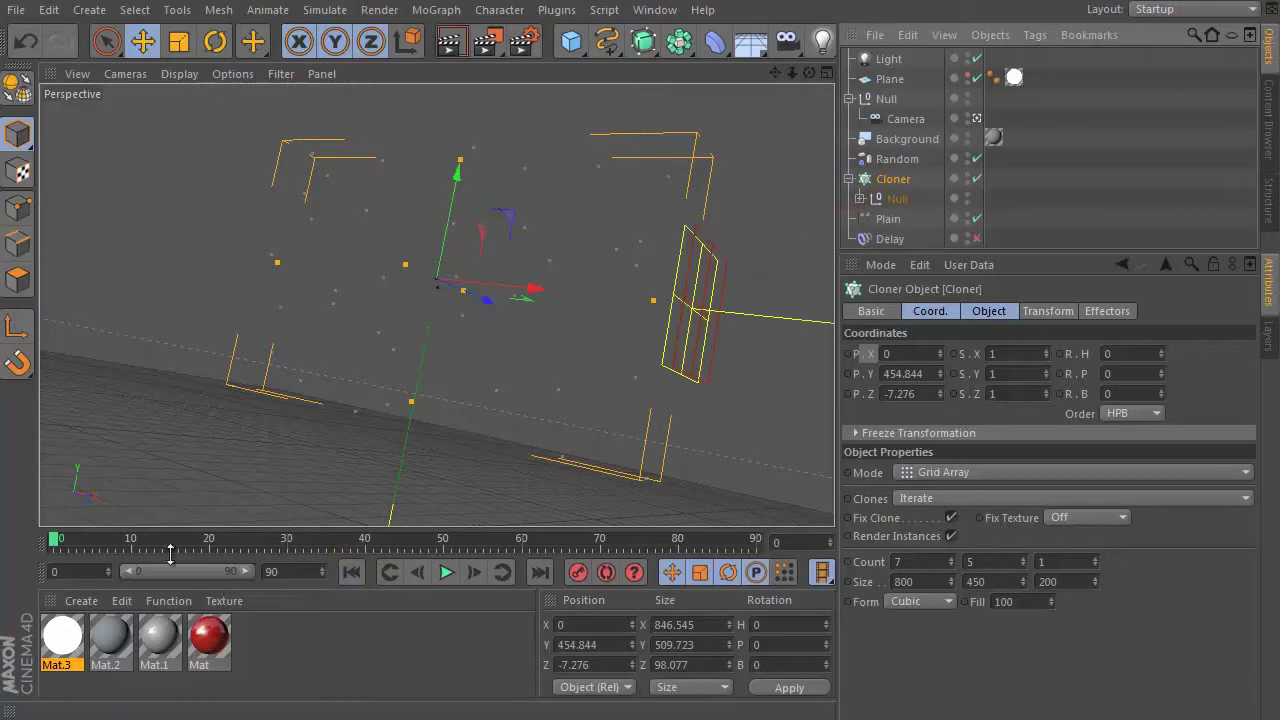
Step: Give the Plane inside the Cloner a Compositing tag with Object Buffer 1 enabled
left_click(860, 199)
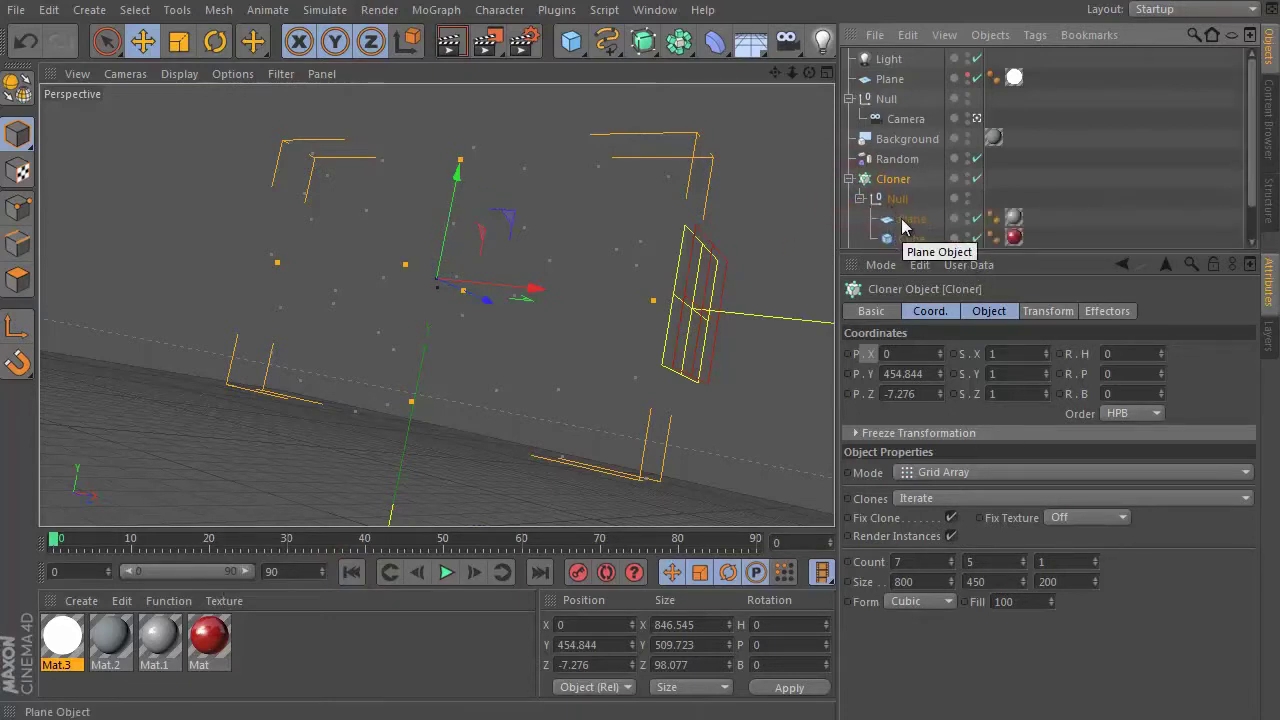
left_click(890, 218)
right_click(900, 218)
mouse_move(971, 176)
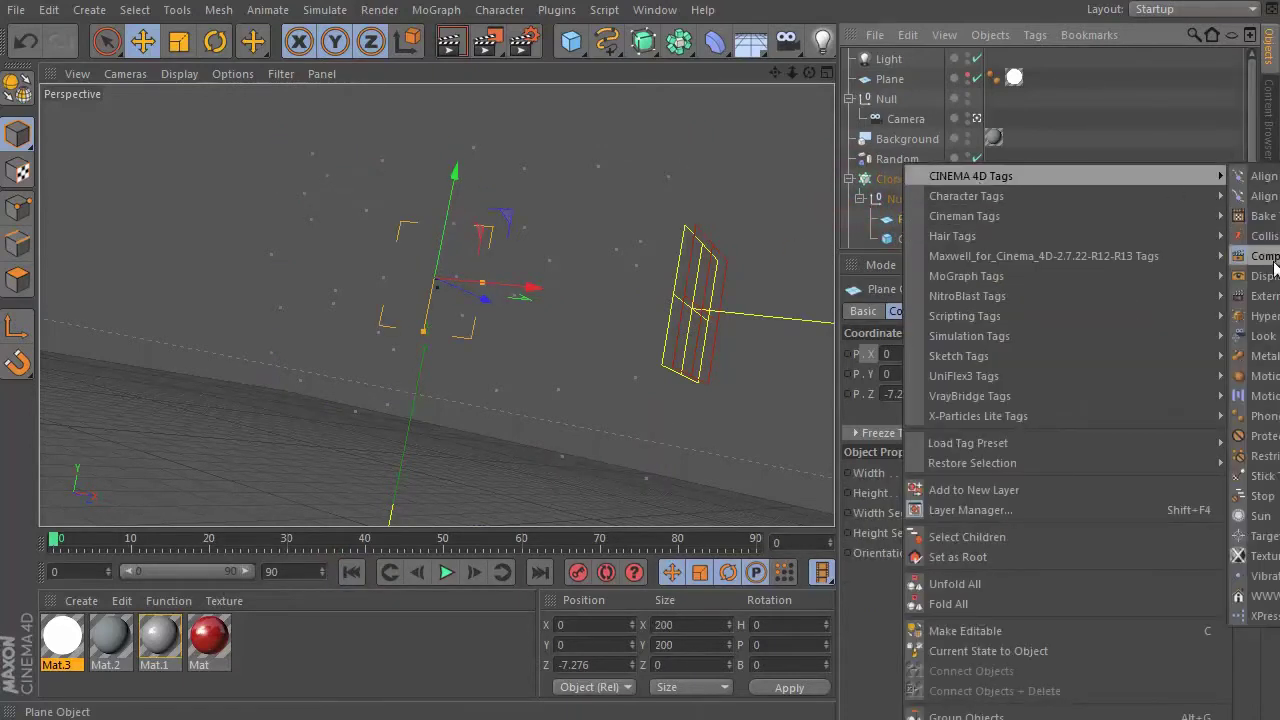
left_click(1270, 256)
left_click_drag(993, 218, 1041, 216)
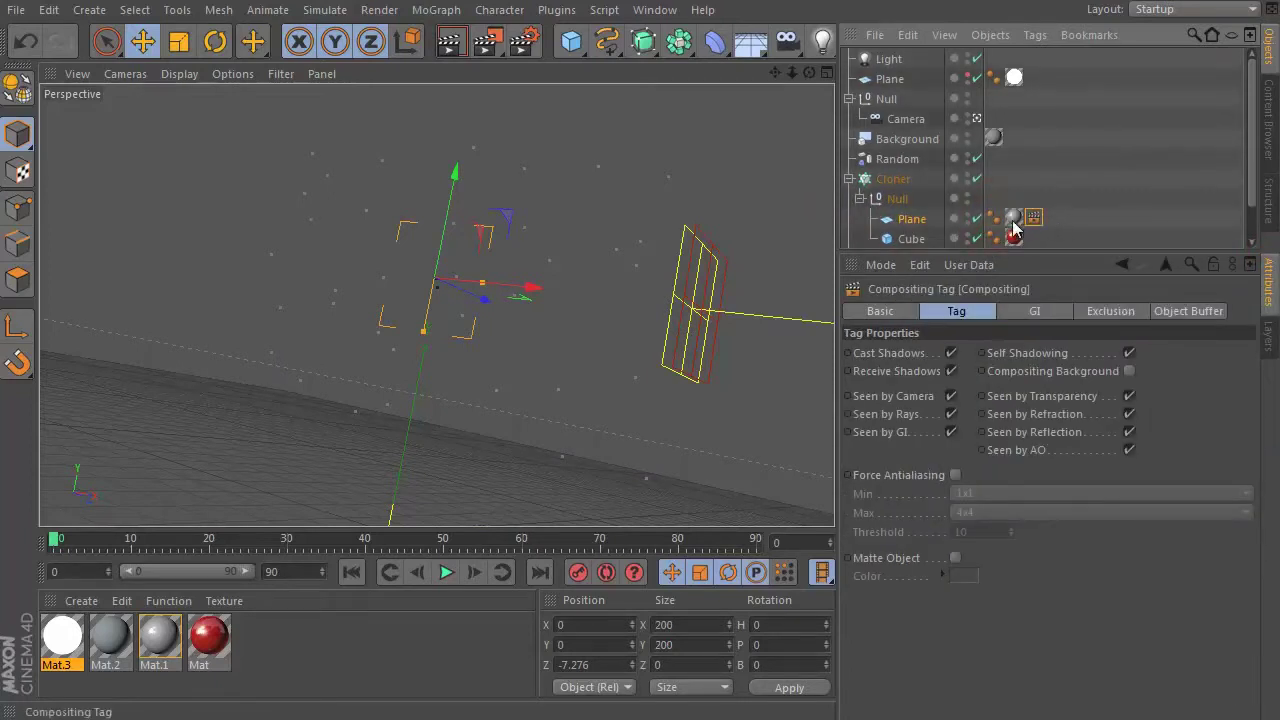
left_click(1178, 311)
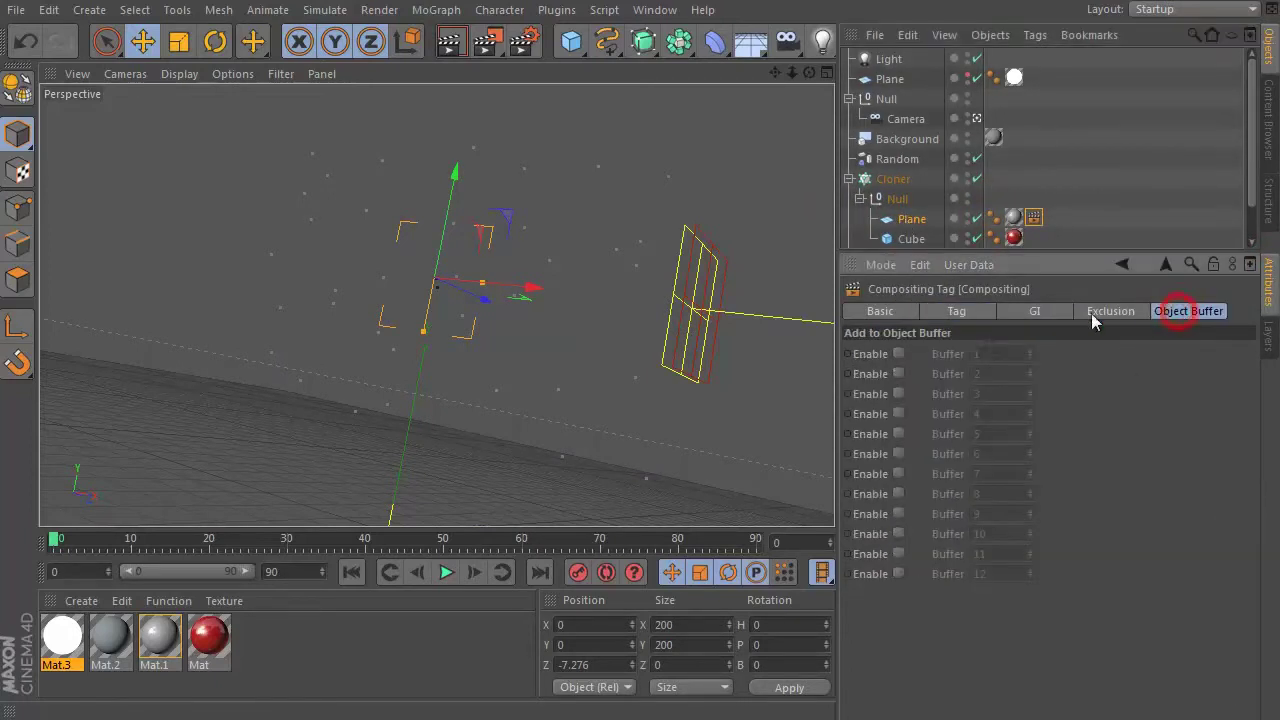
left_click(899, 354)
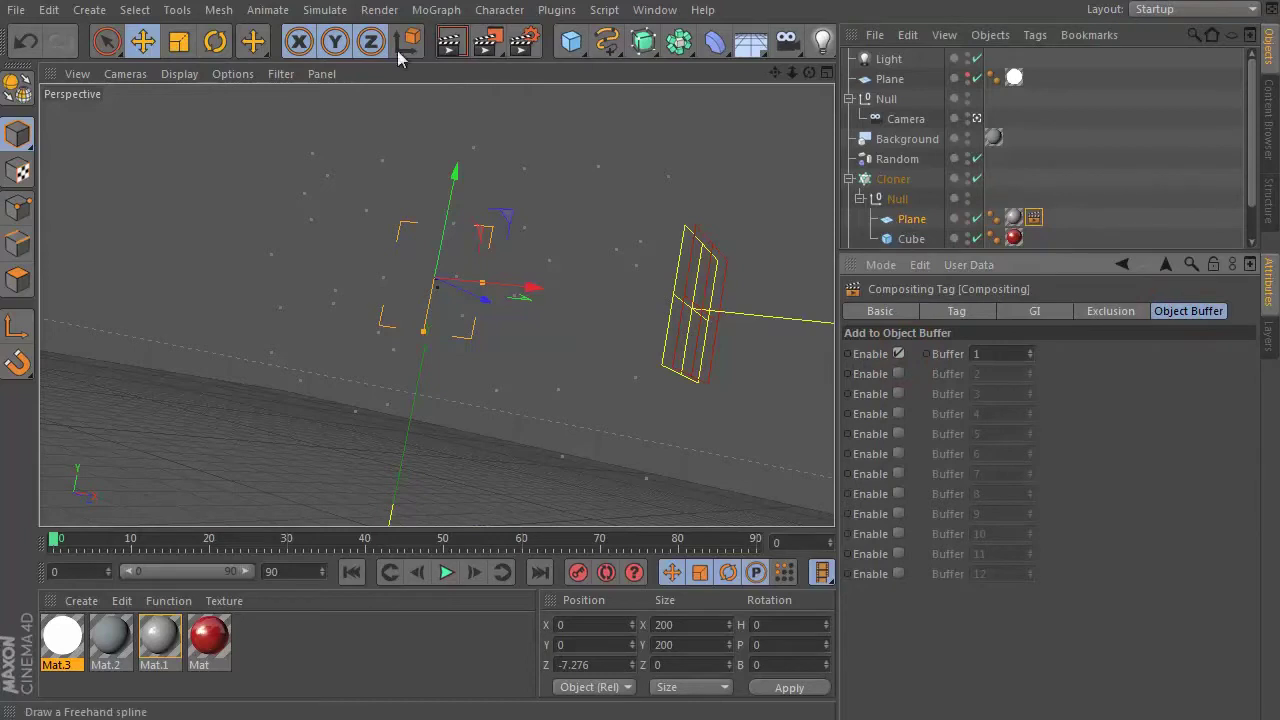
Step: Create a new Null object and raise it to Y 454.201
left_click(49, 10)
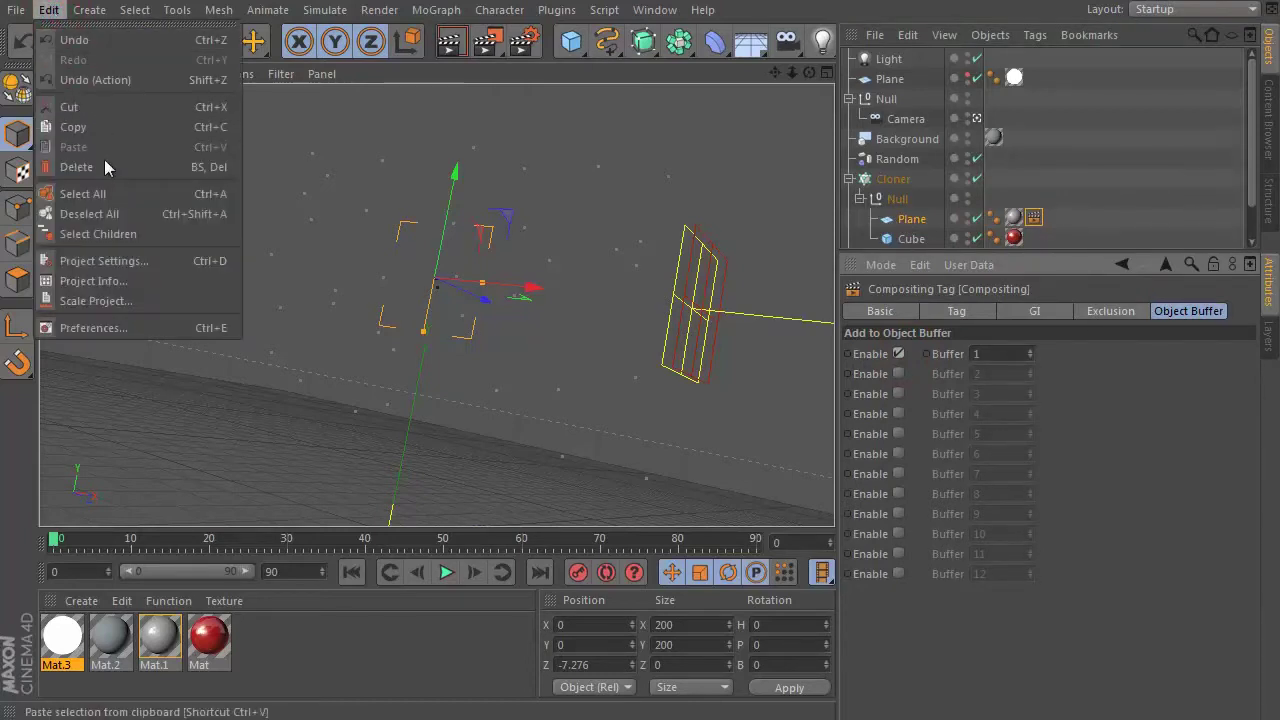
left_click(89, 10)
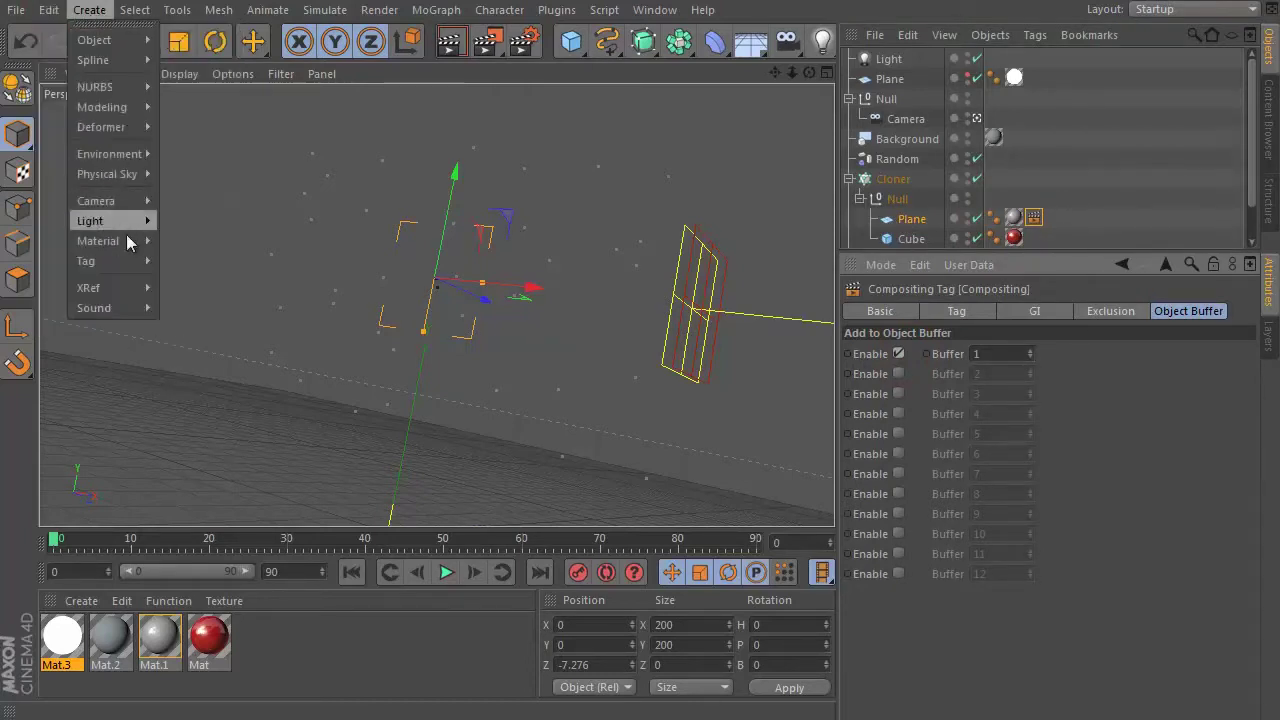
left_click(188, 44)
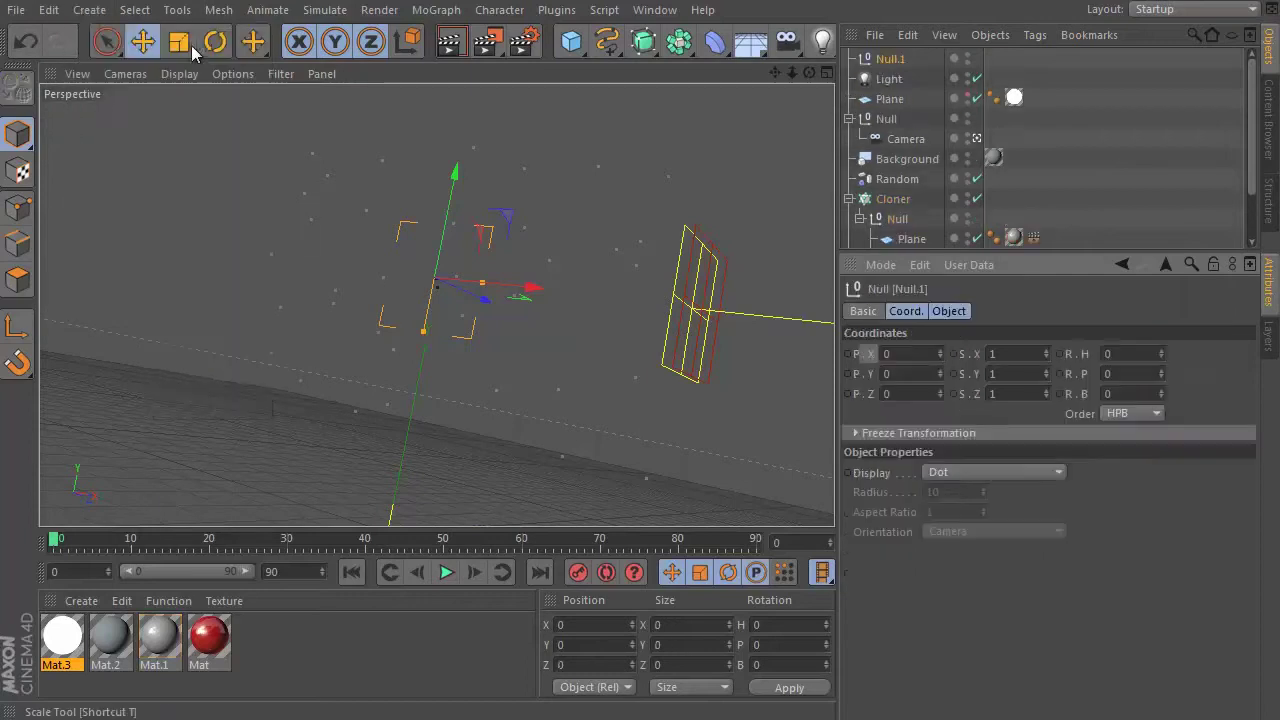
left_click_drag(407, 423, 463, 180)
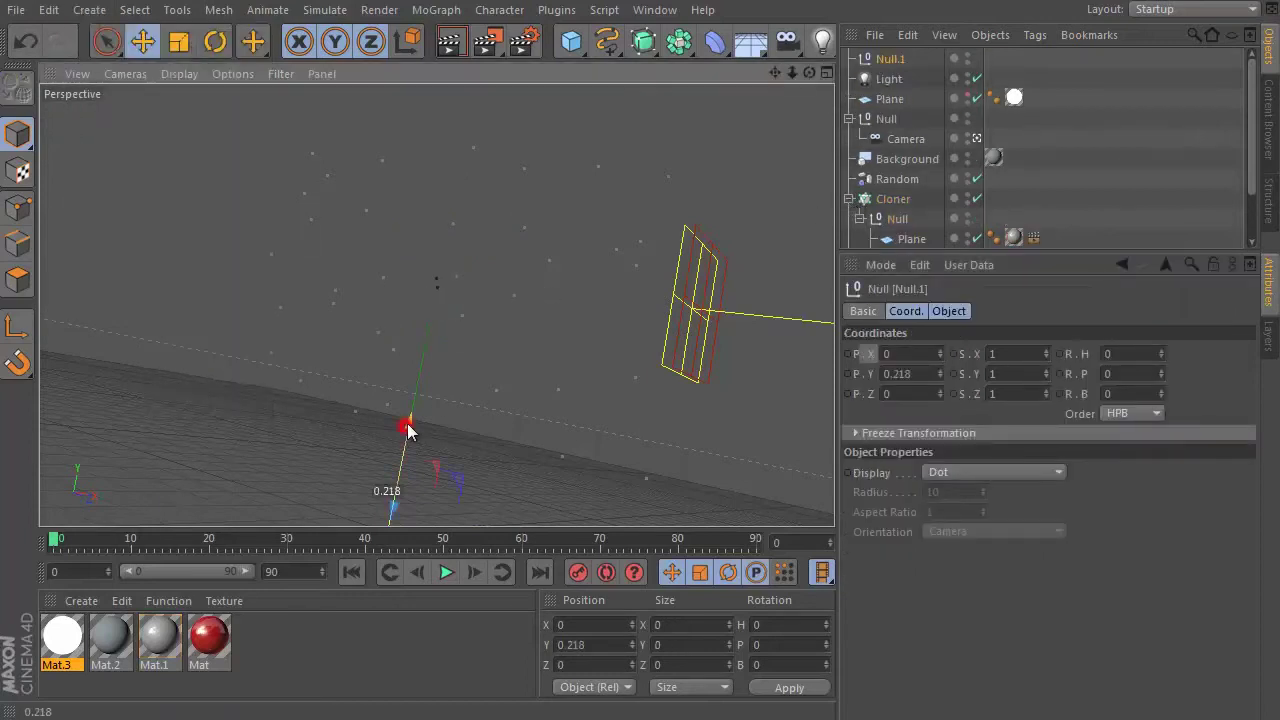
Step: Rename the null 'poz' and add an External Compositing tag to it
double_click(876, 59)
type("poz")
key("Return")
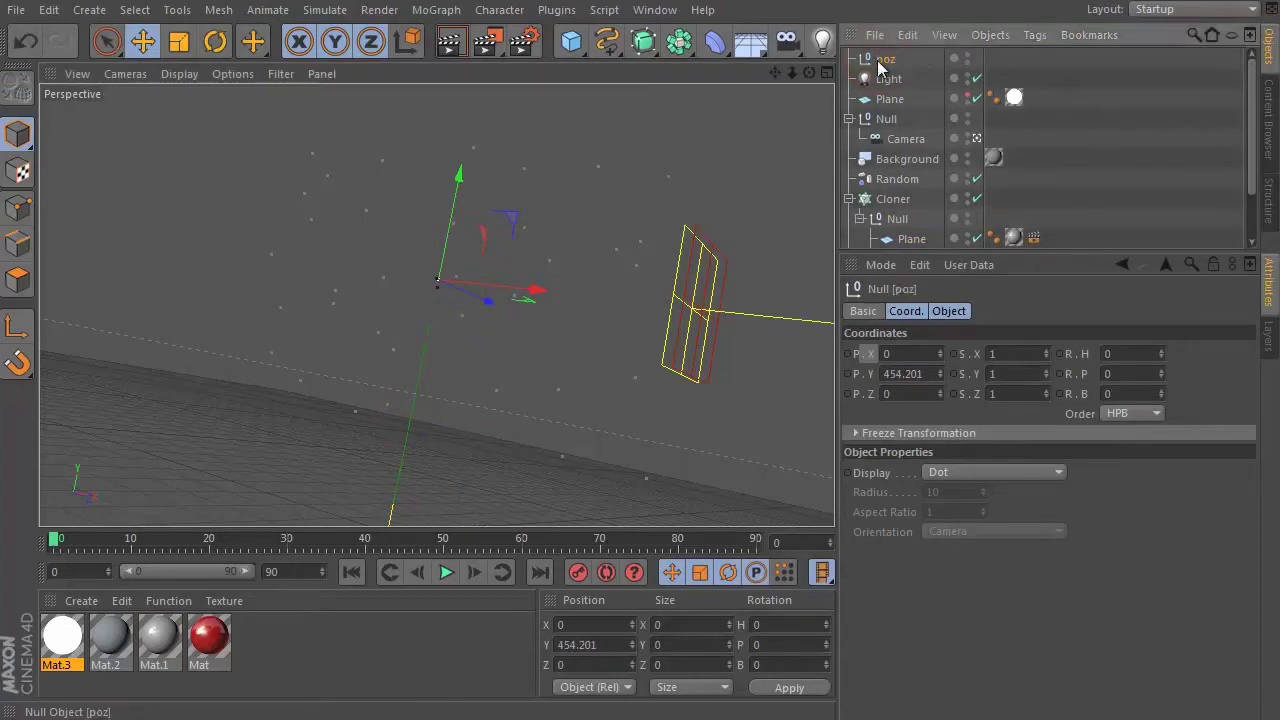
right_click(884, 62)
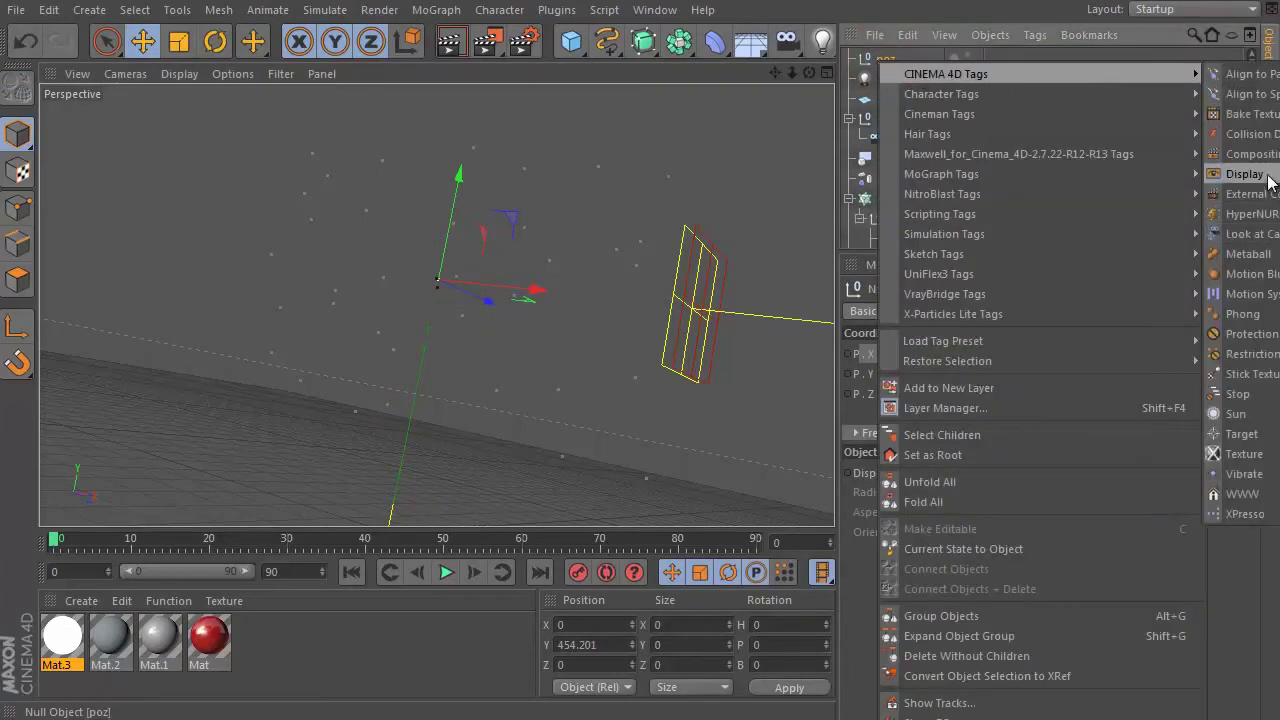
left_click(1262, 194)
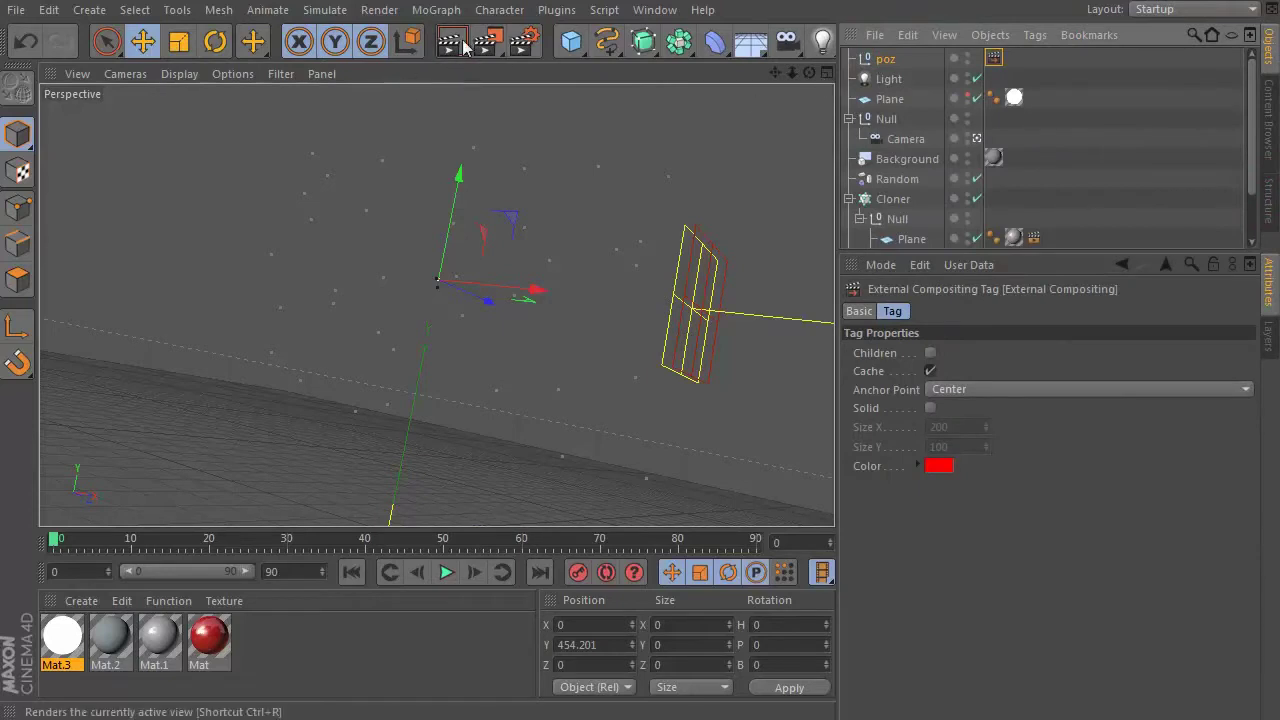
Step: Add Specular, Shadow, Reflection and Ambient Occlusion passes to the Multi-Pass list
left_click(523, 40)
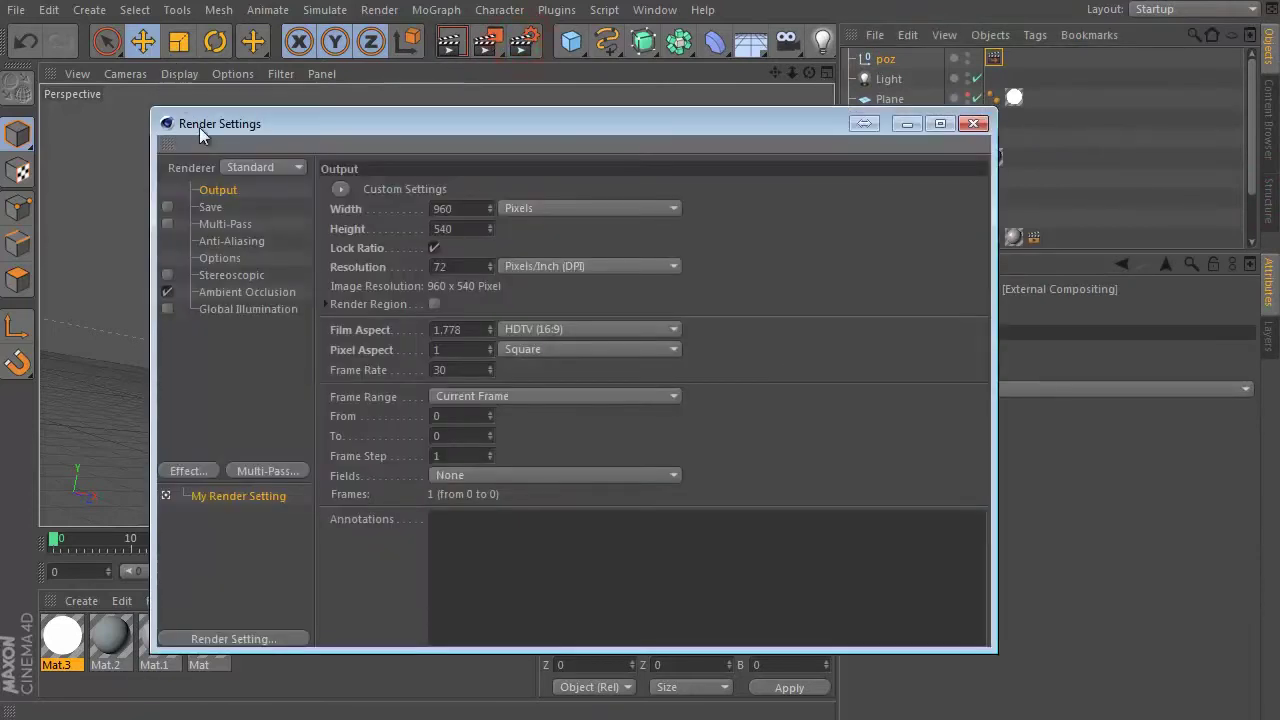
left_click(215, 224)
left_click(268, 470)
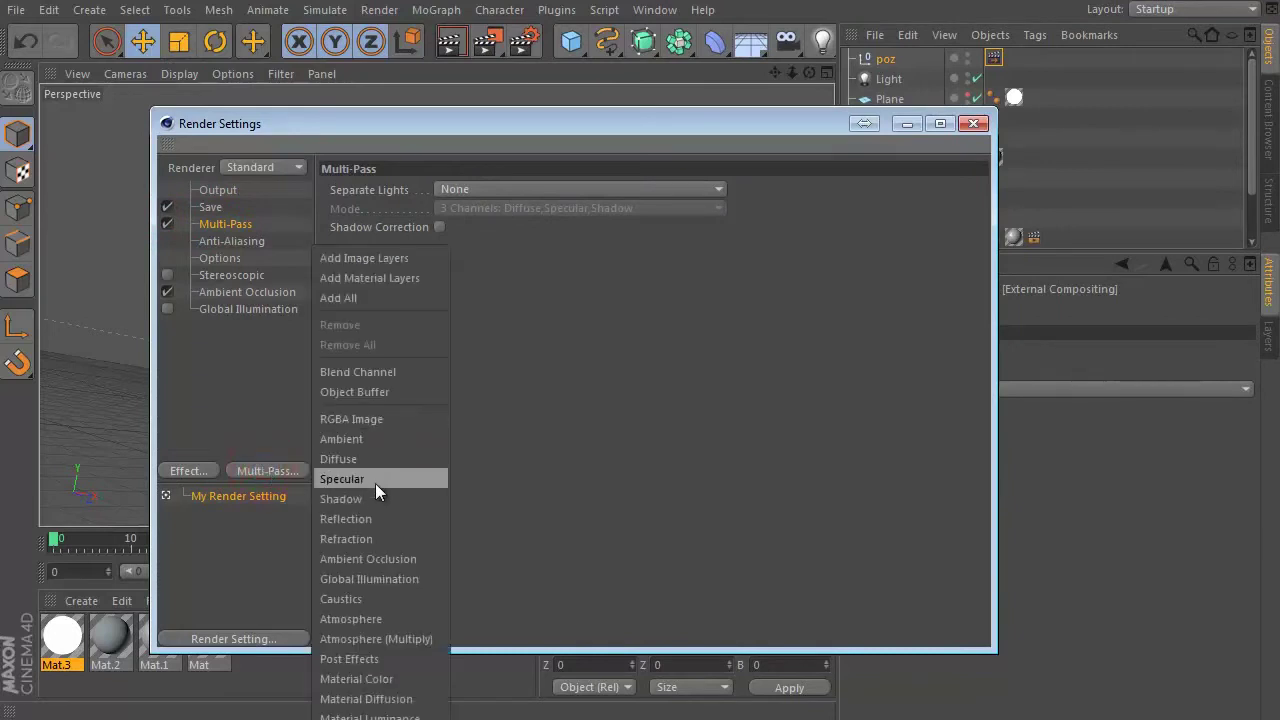
left_click(375, 480)
left_click(266, 468)
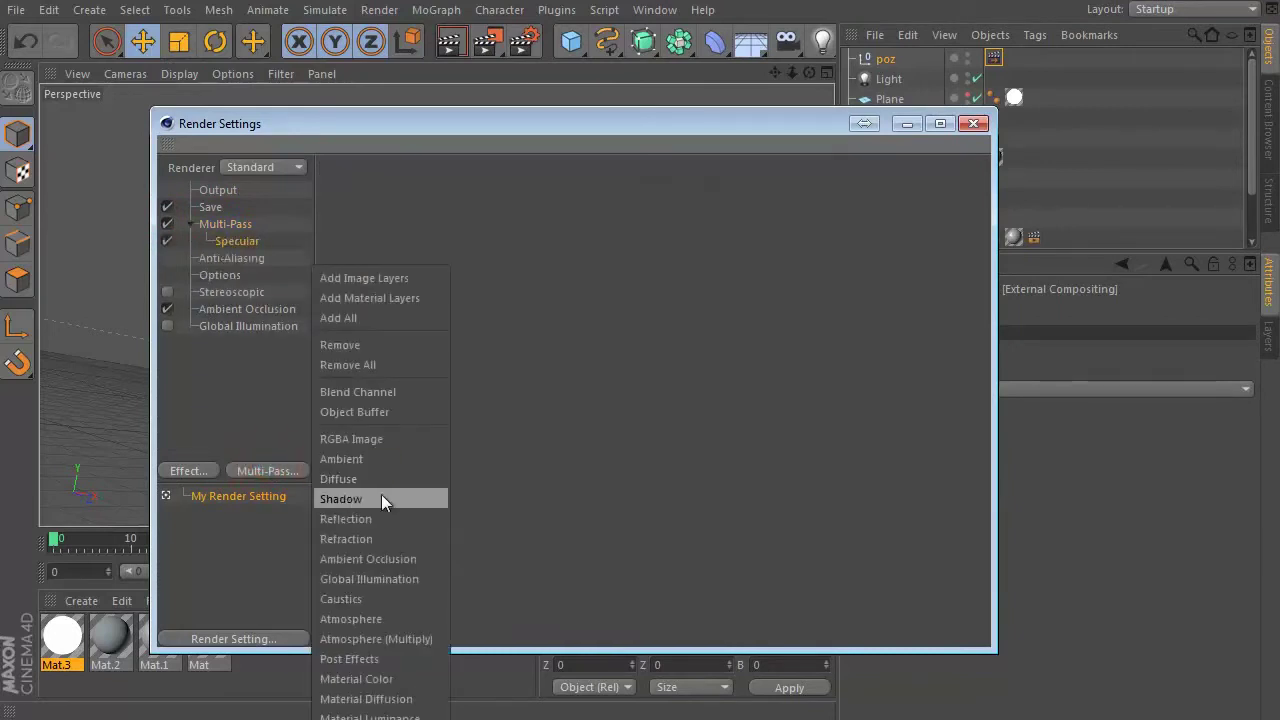
left_click(378, 498)
left_click(295, 470)
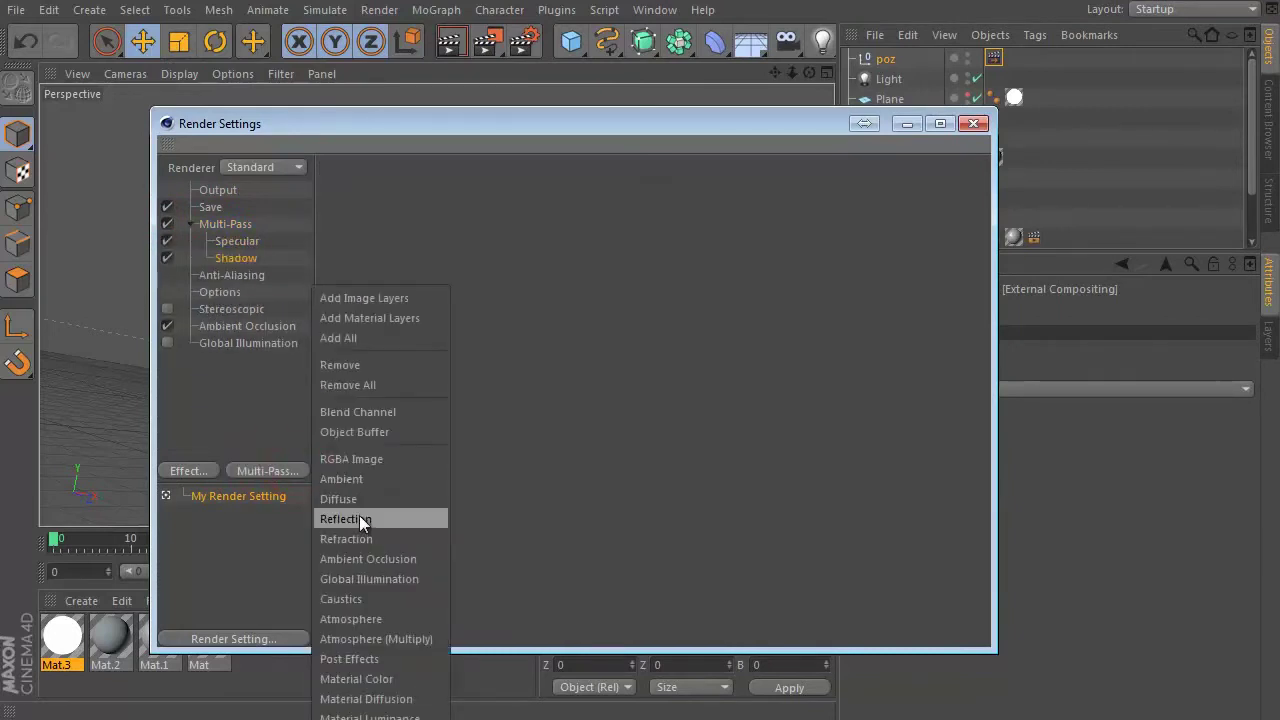
left_click(359, 517)
left_click(290, 470)
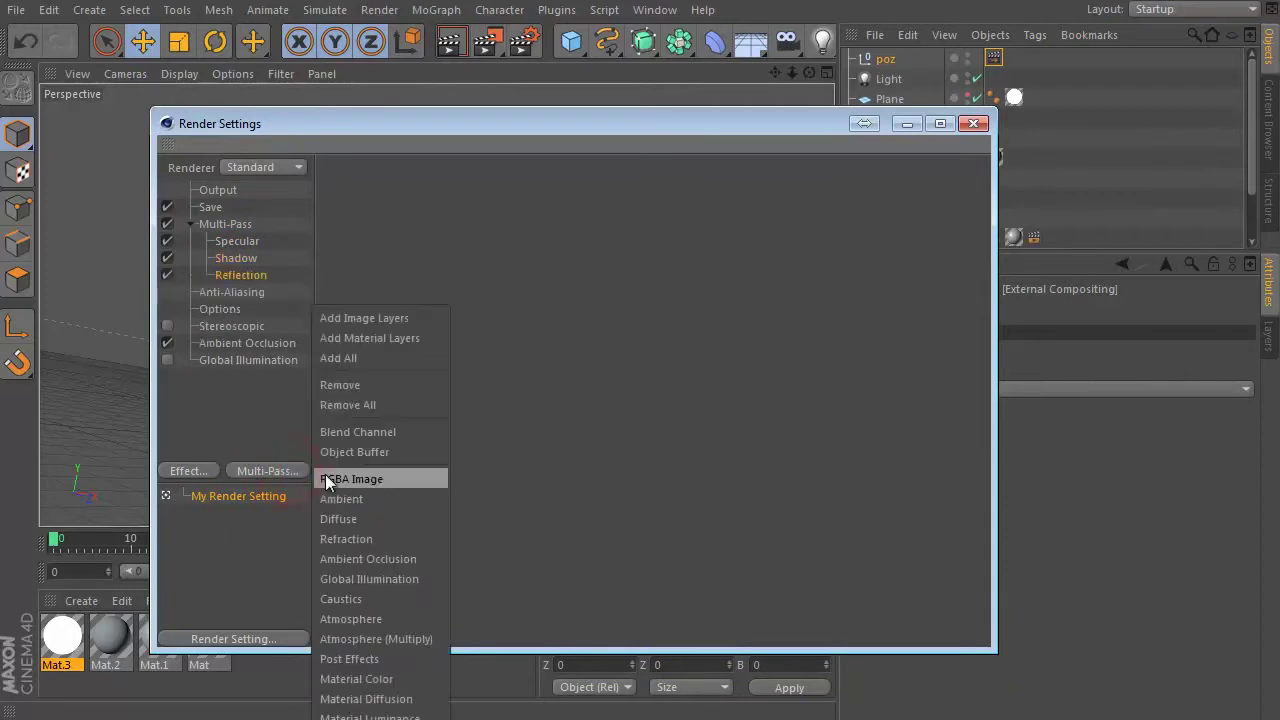
left_click(360, 558)
Step: Set anti-aliasing to Best with a maximum level of 2x2
left_click(228, 310)
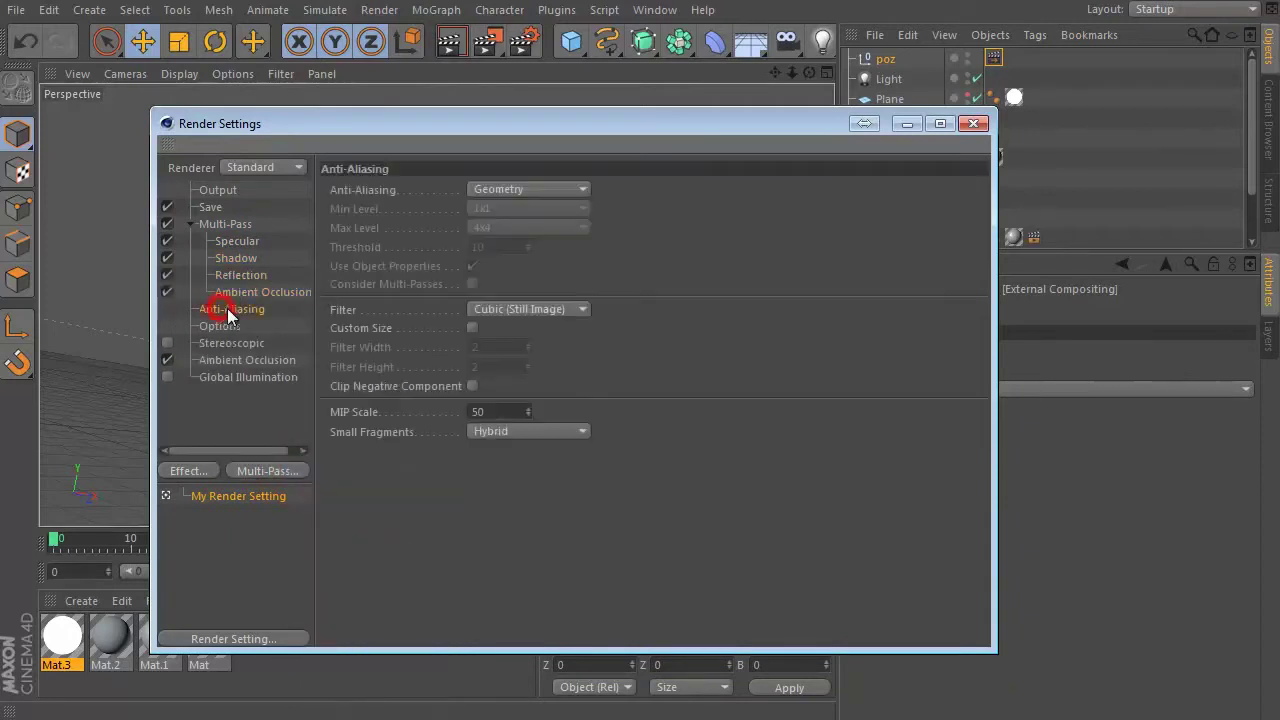
left_click(495, 189)
left_click(504, 248)
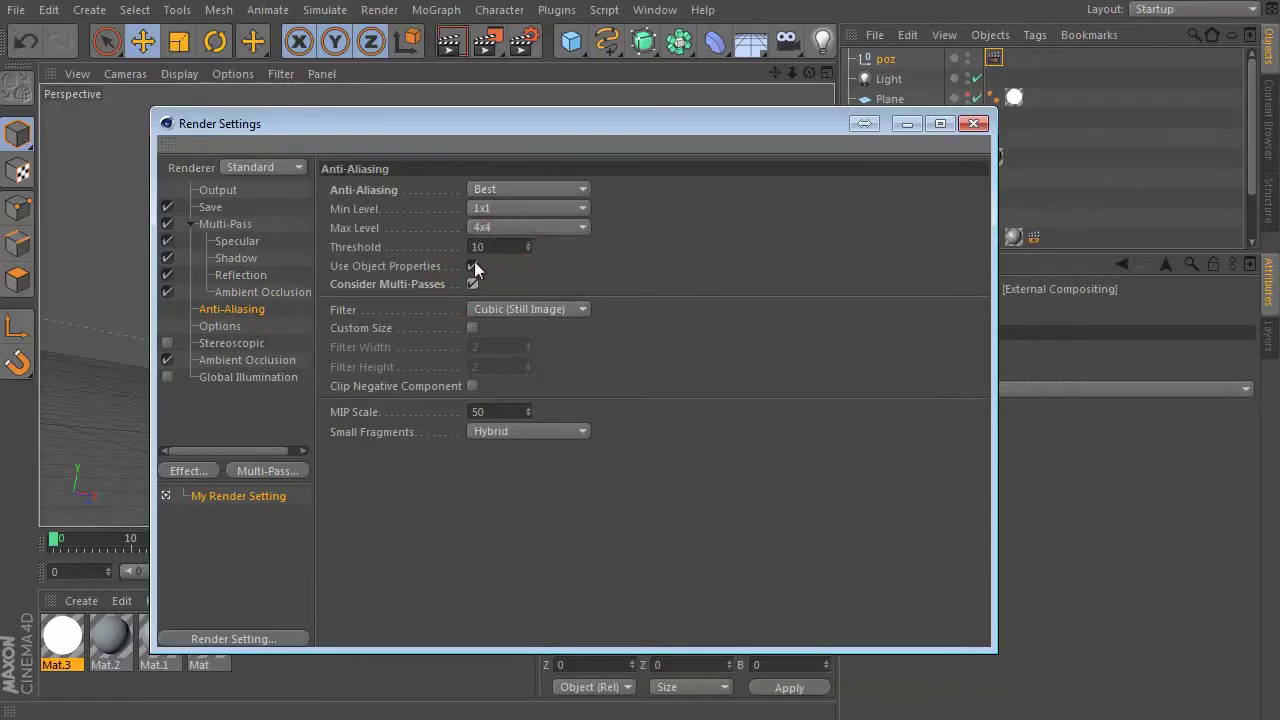
left_click(528, 227)
left_click(490, 252)
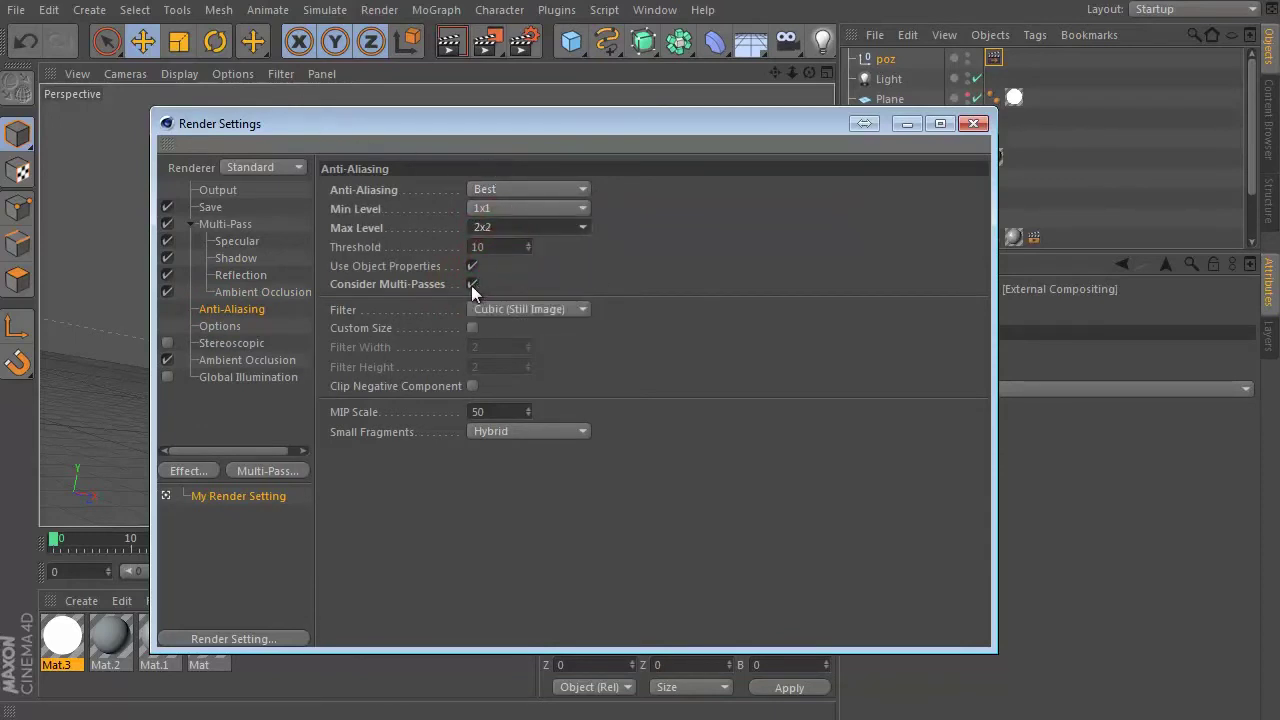
left_click(222, 224)
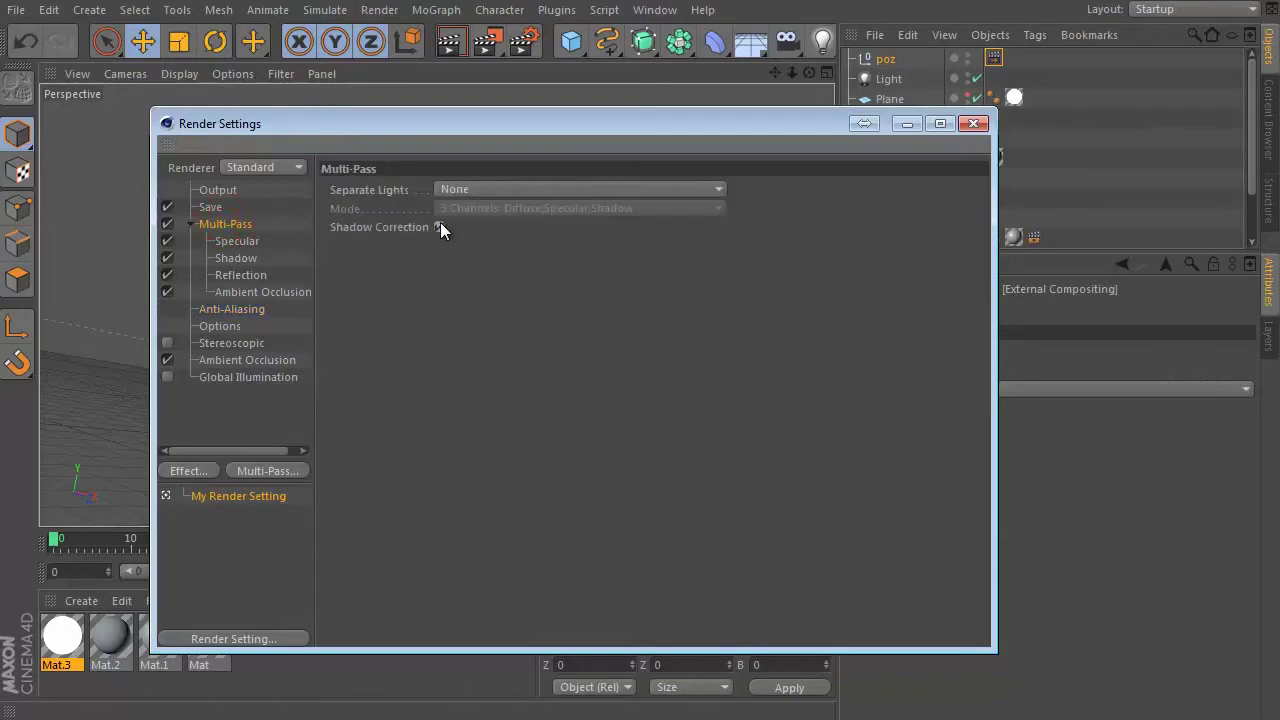
left_click(210, 207)
type("re")
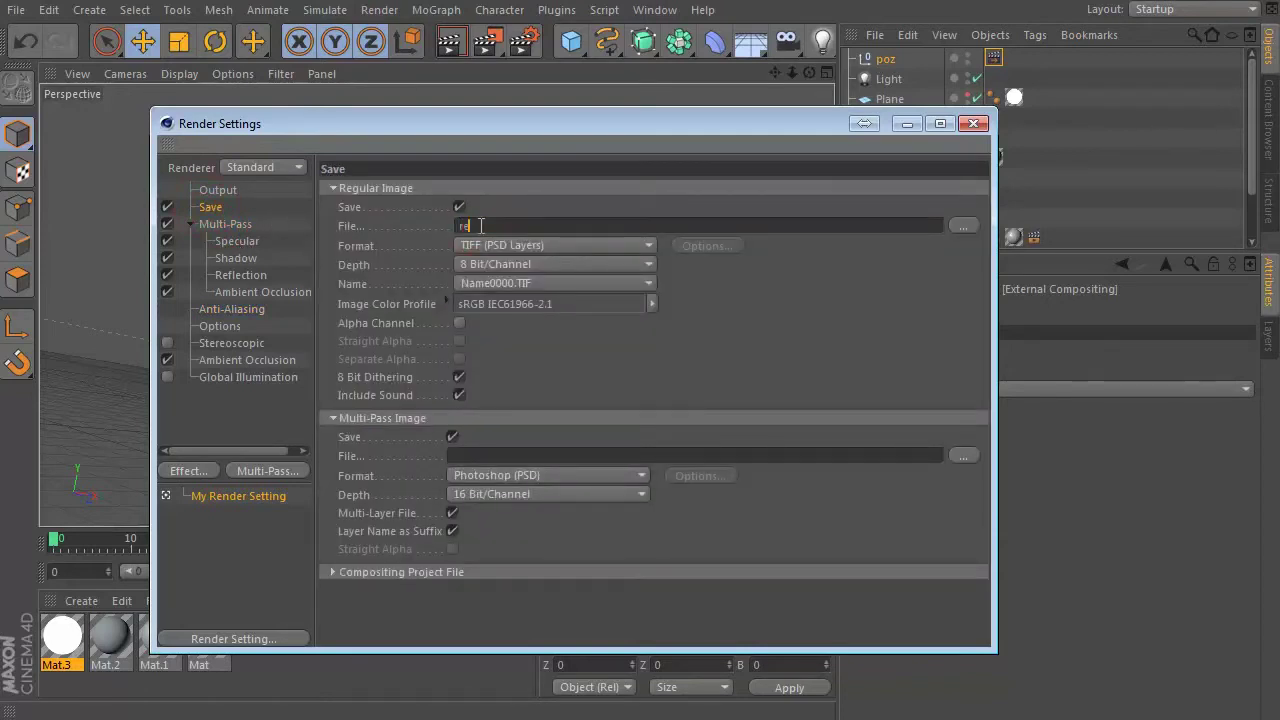
Step: Name the outputs regular_ and multipass_, saving multi-pass as 8-bit TIFF (PSD Layers)
type("gular")
left_click(502, 450)
left_click(542, 224)
left_click(510, 475)
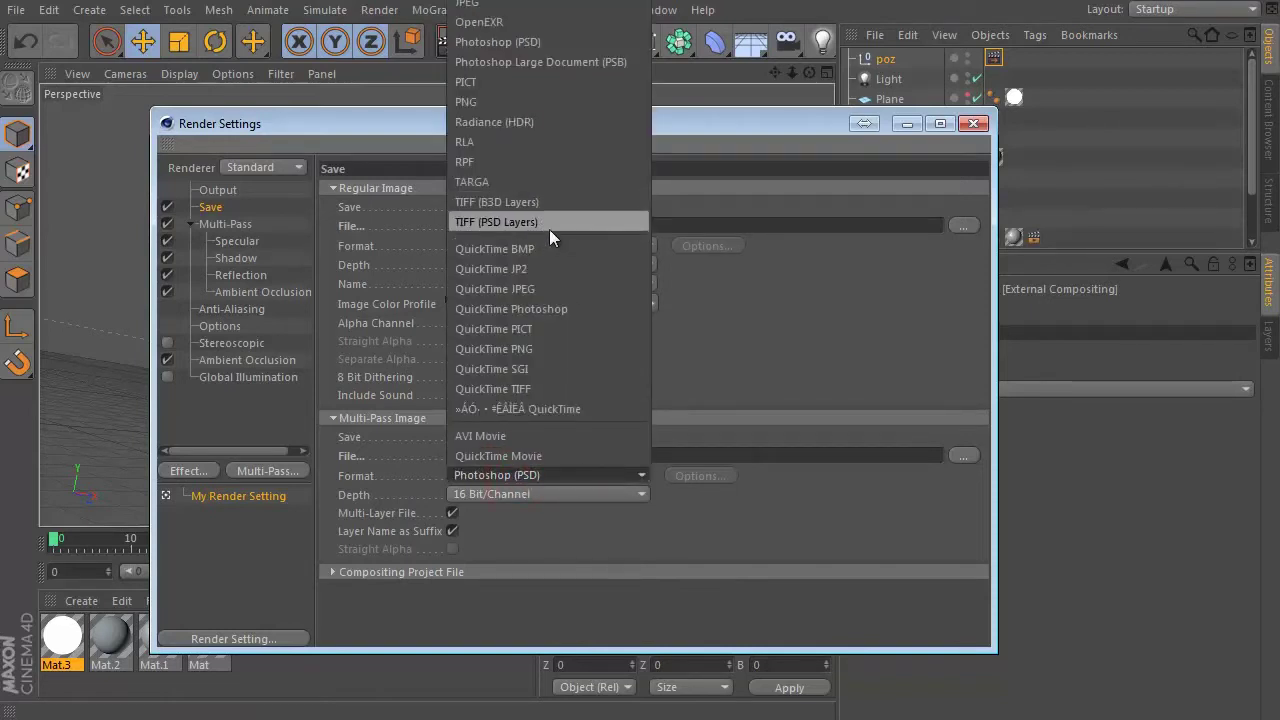
left_click(549, 229)
left_click(527, 494)
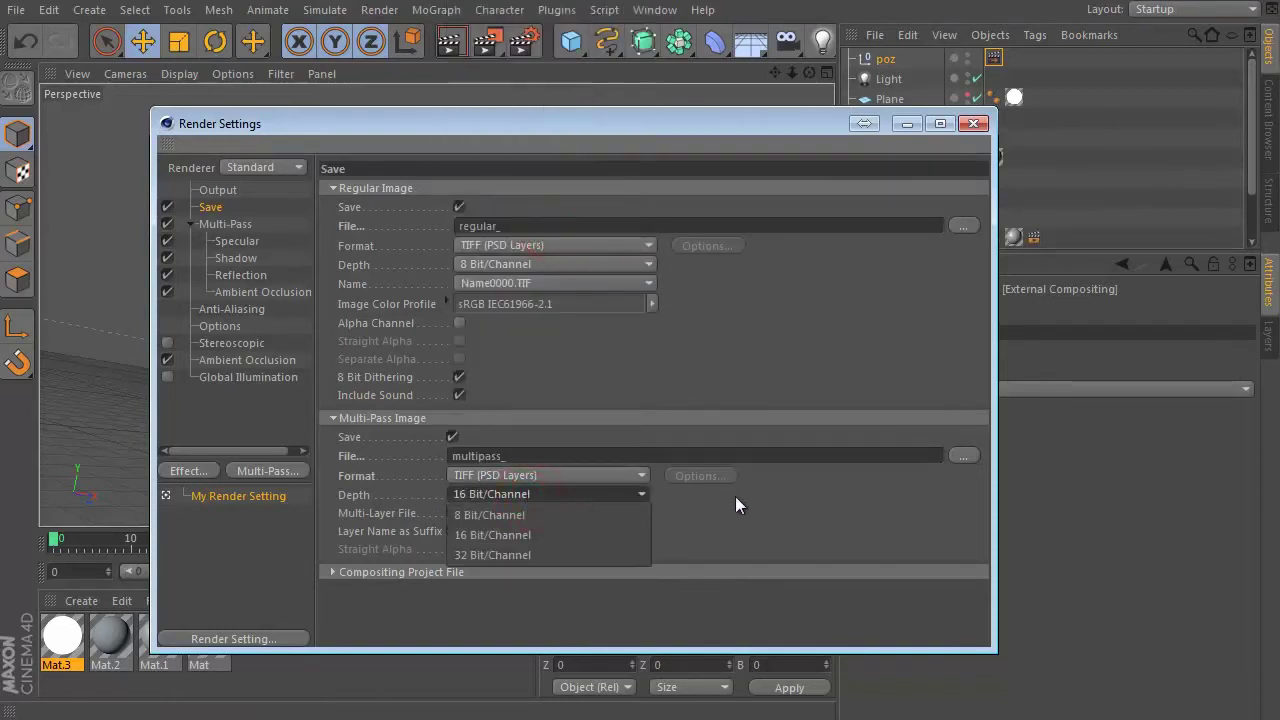
left_click(543, 514)
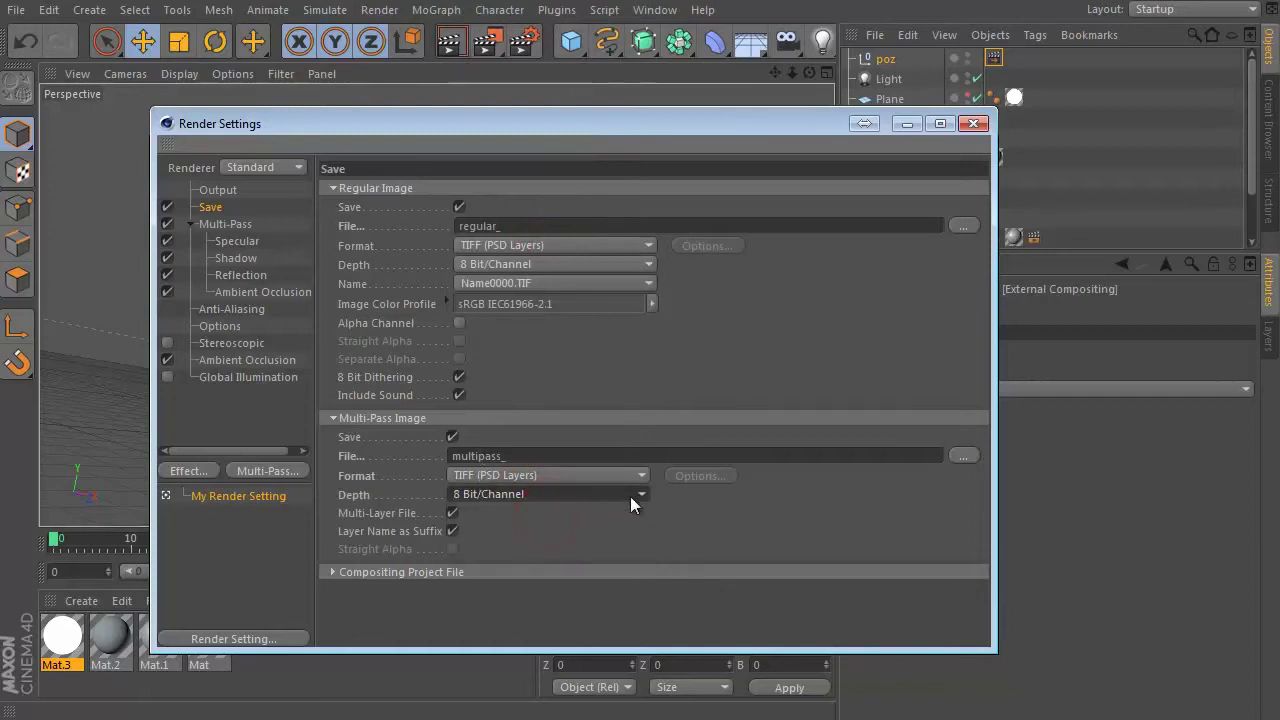
Step: Enable saving an After Effects compositing project file
left_click(400, 572)
scroll(557, 534, "down", 2)
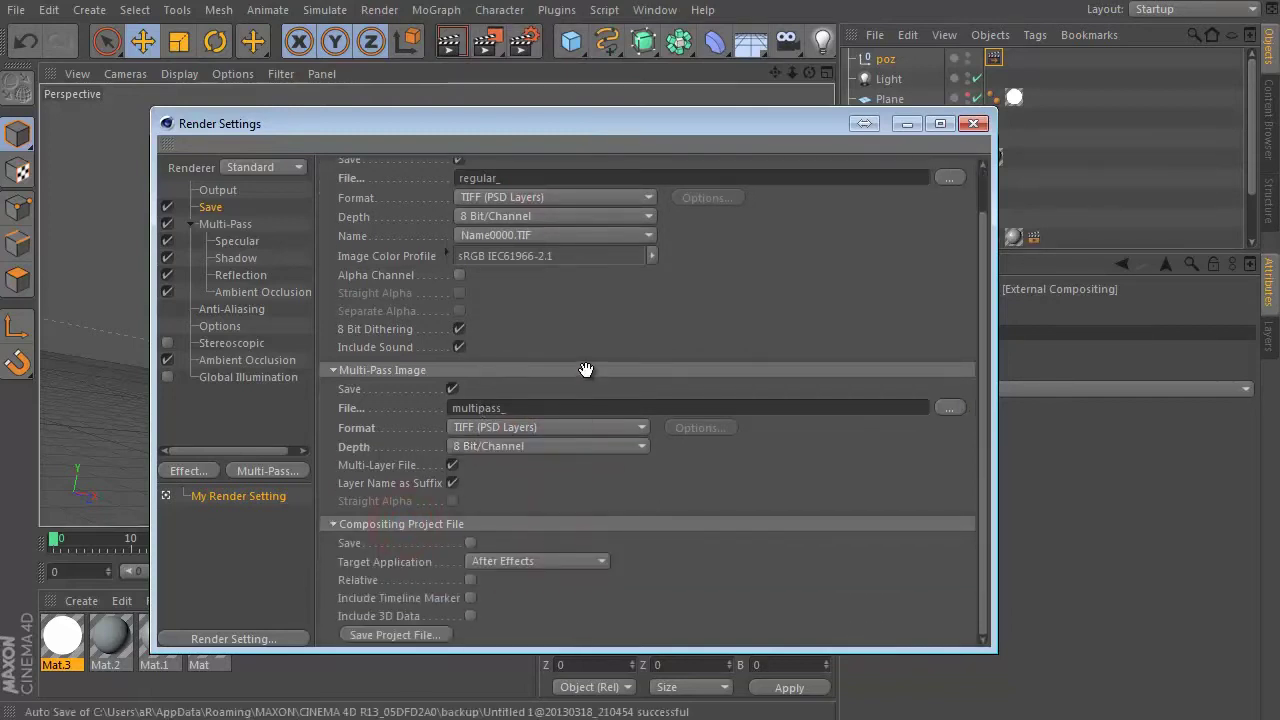
left_click(469, 543)
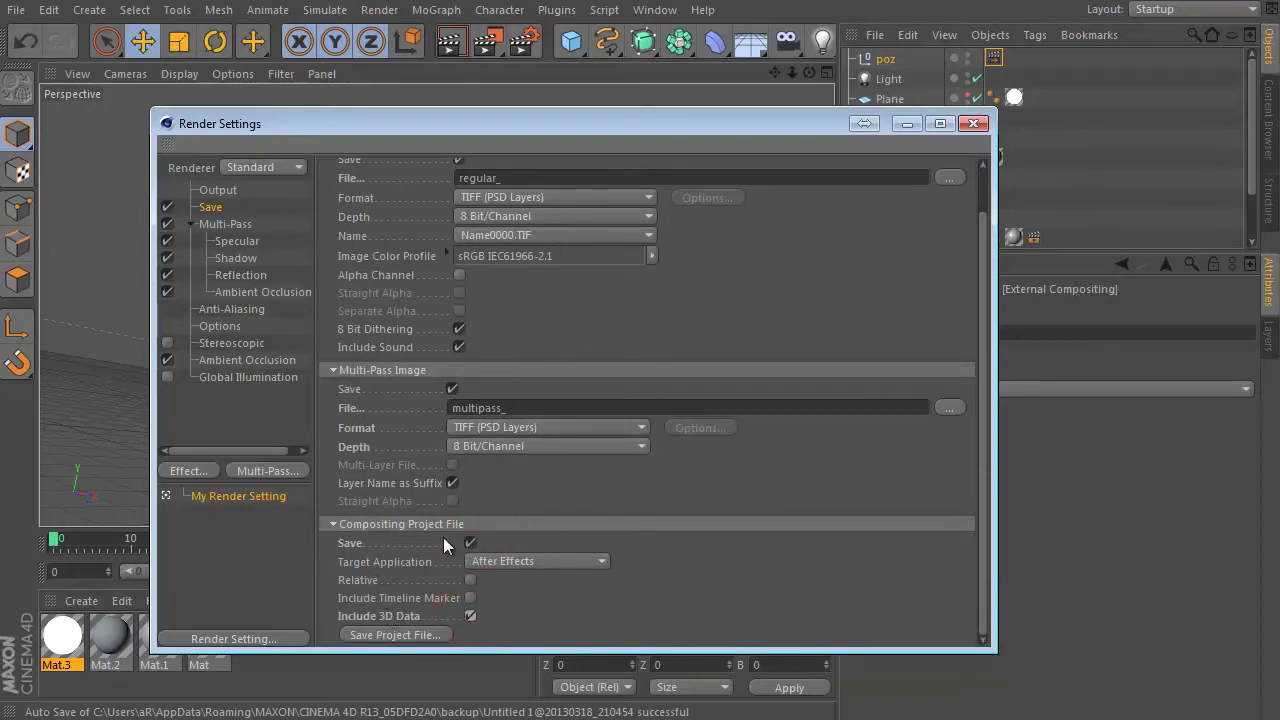
left_click(190, 224)
left_click(222, 192)
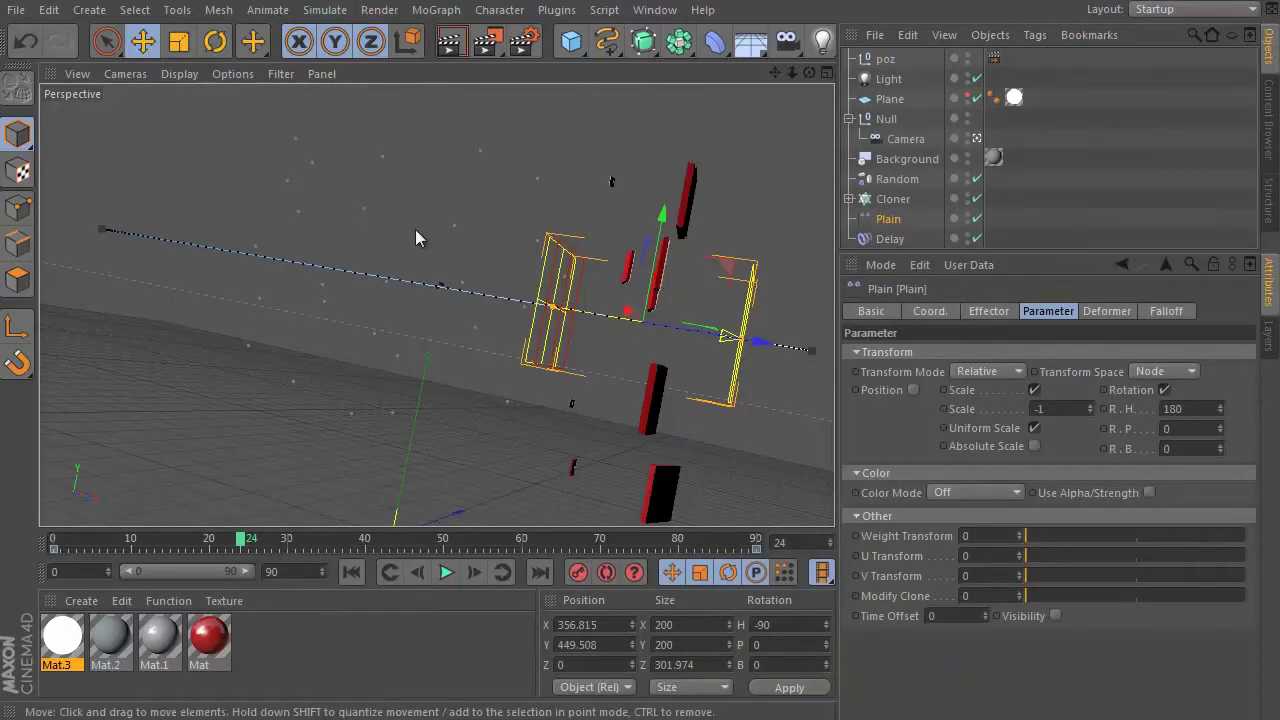
Step: Turn on Alpha Channel for the regular image on the Save page and close Render Settings
left_click(530, 45)
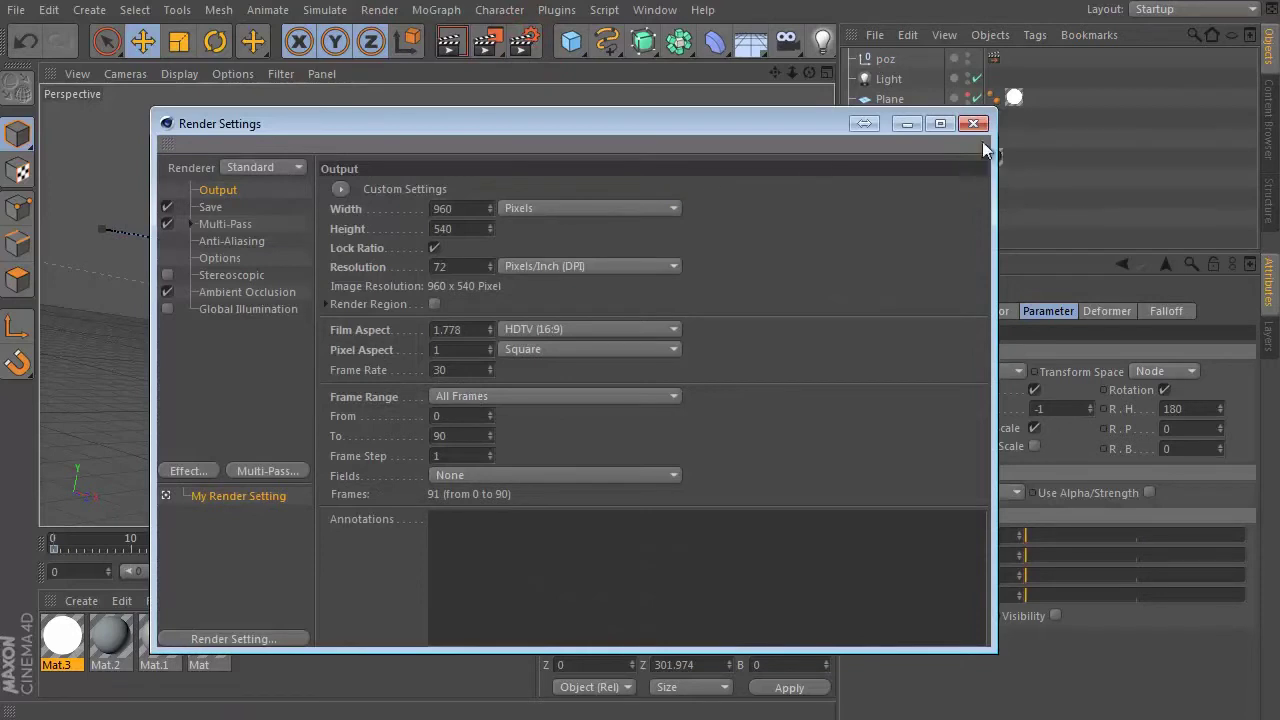
left_click(189, 223)
left_click(210, 207)
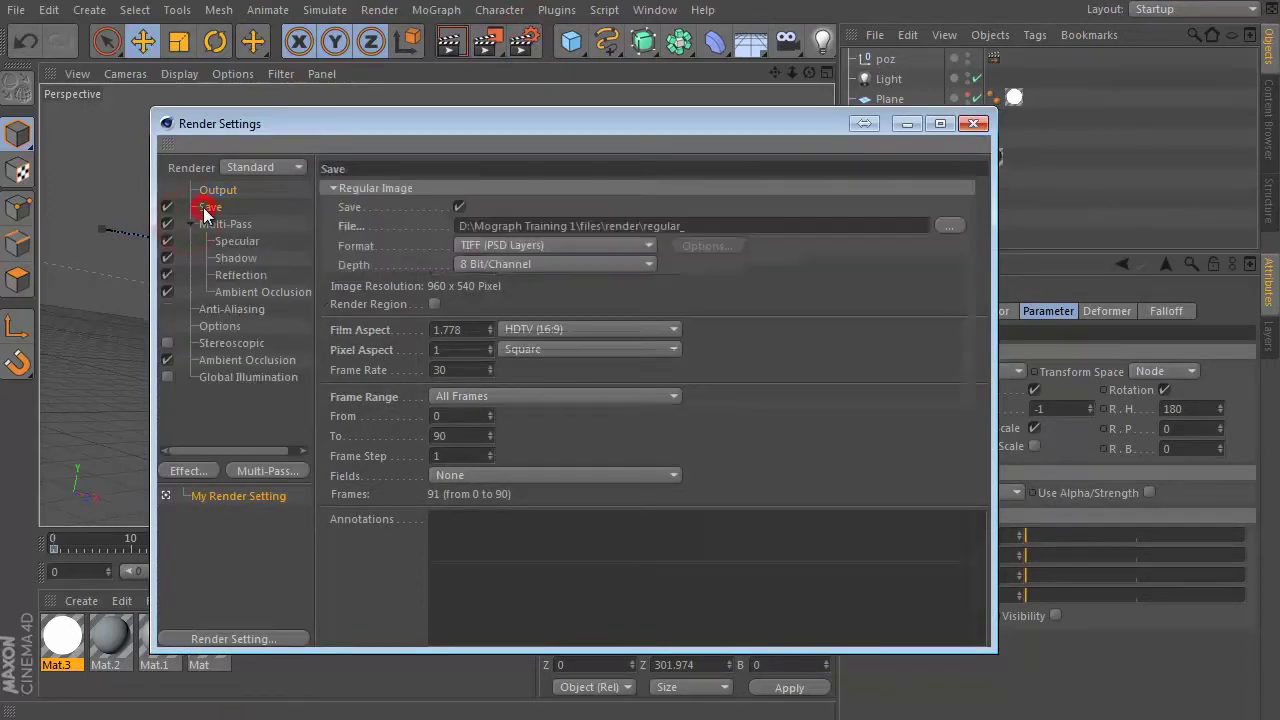
left_click(457, 323)
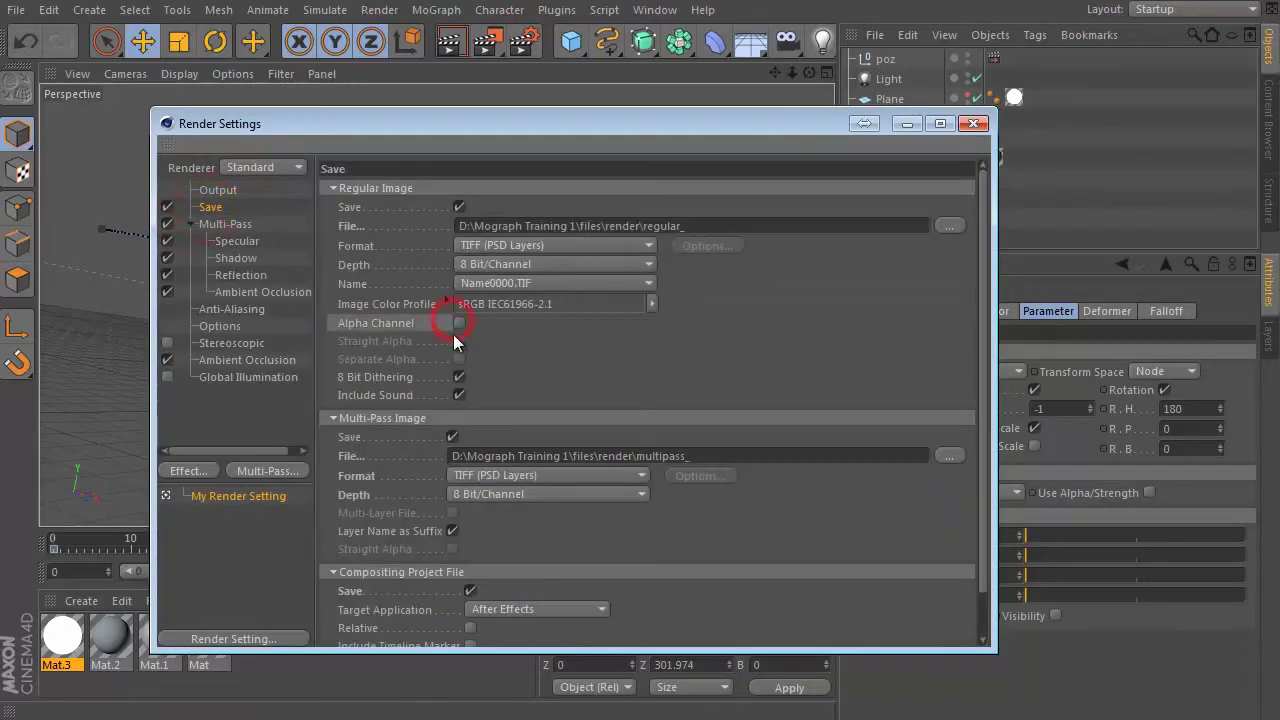
left_click(189, 224)
left_click(970, 124)
Step: Start rendering to the Picture Viewer over the existing files, then abort the render
left_click(489, 42)
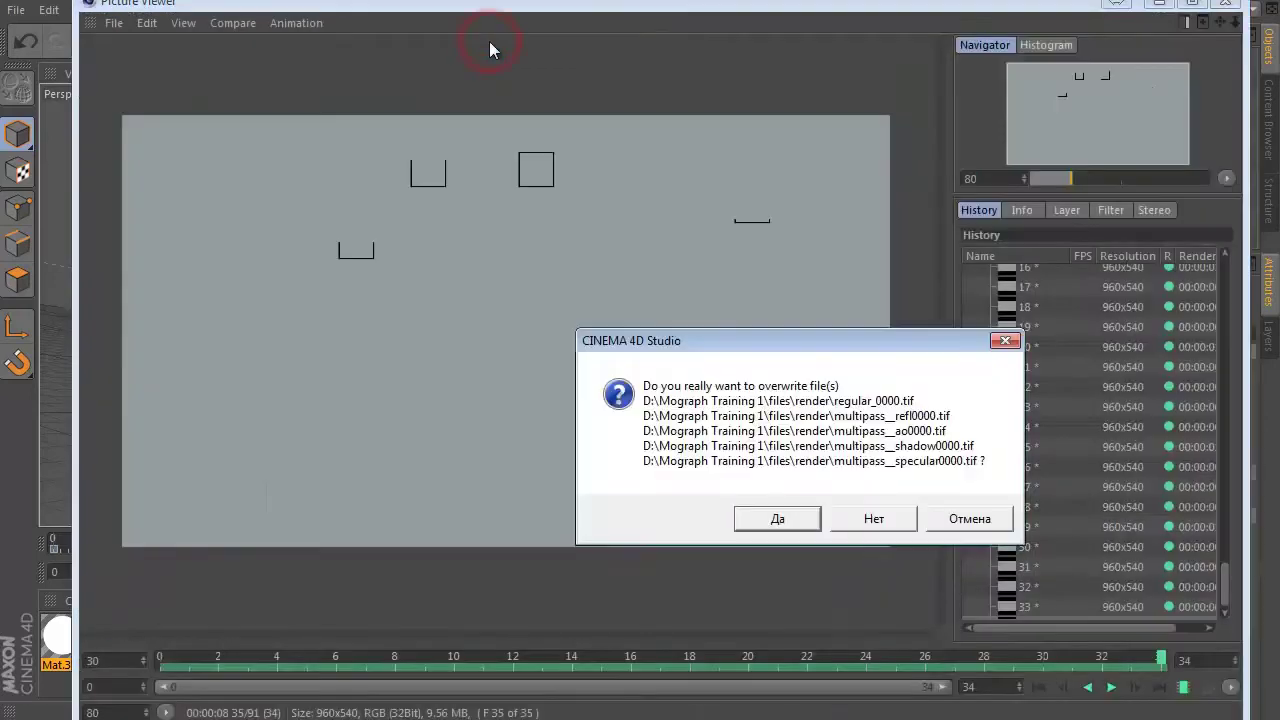
left_click(775, 511)
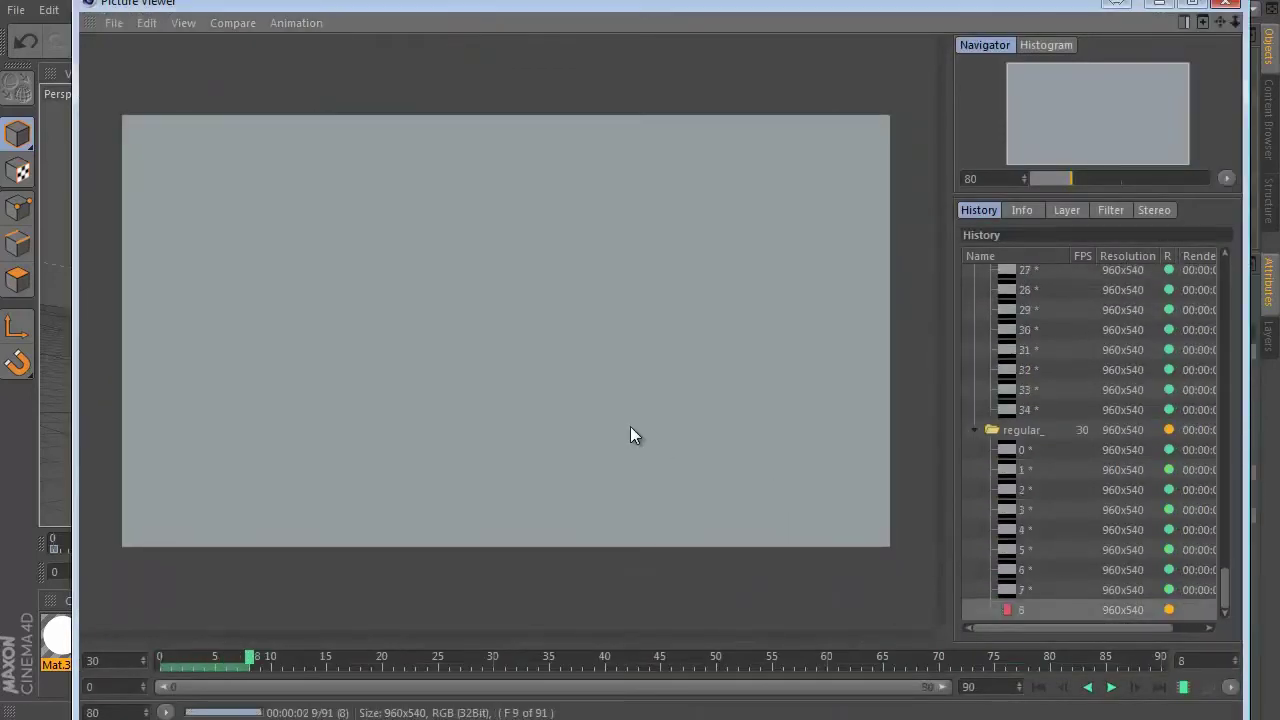
left_click(1228, 5)
left_click(849, 490)
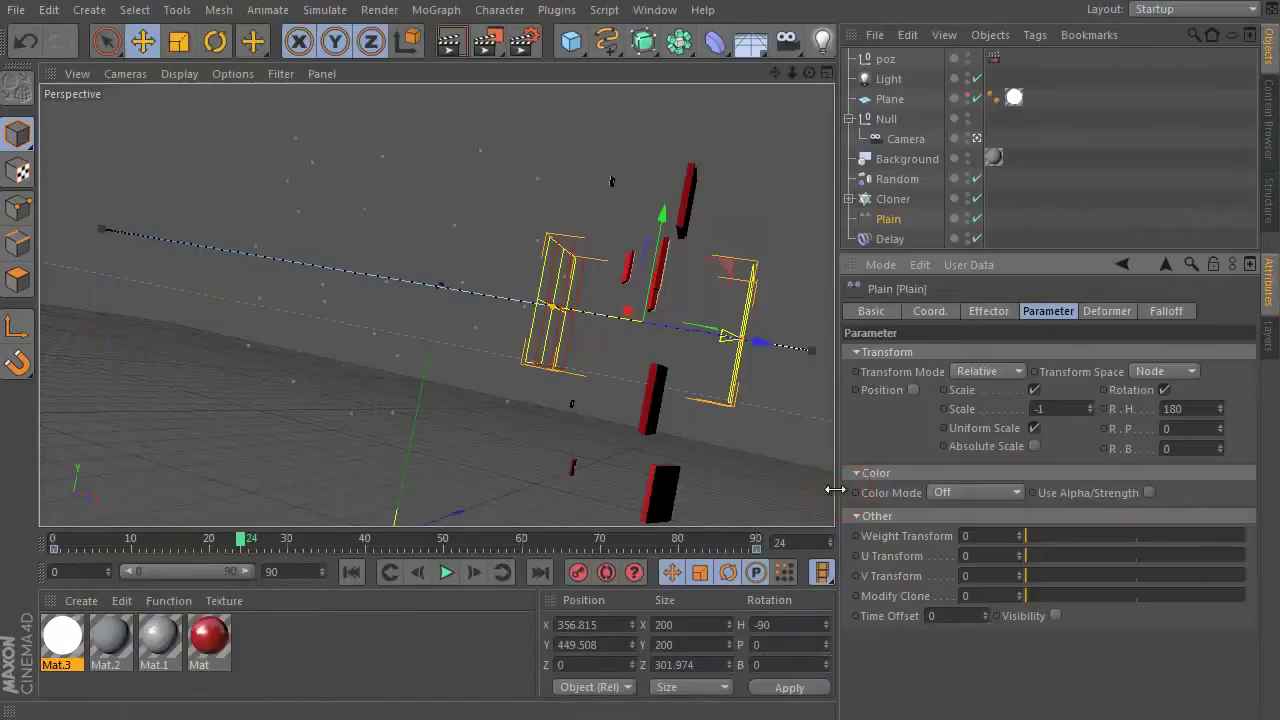
Step: Turn on Render Instances for the Cloner
left_click(878, 222)
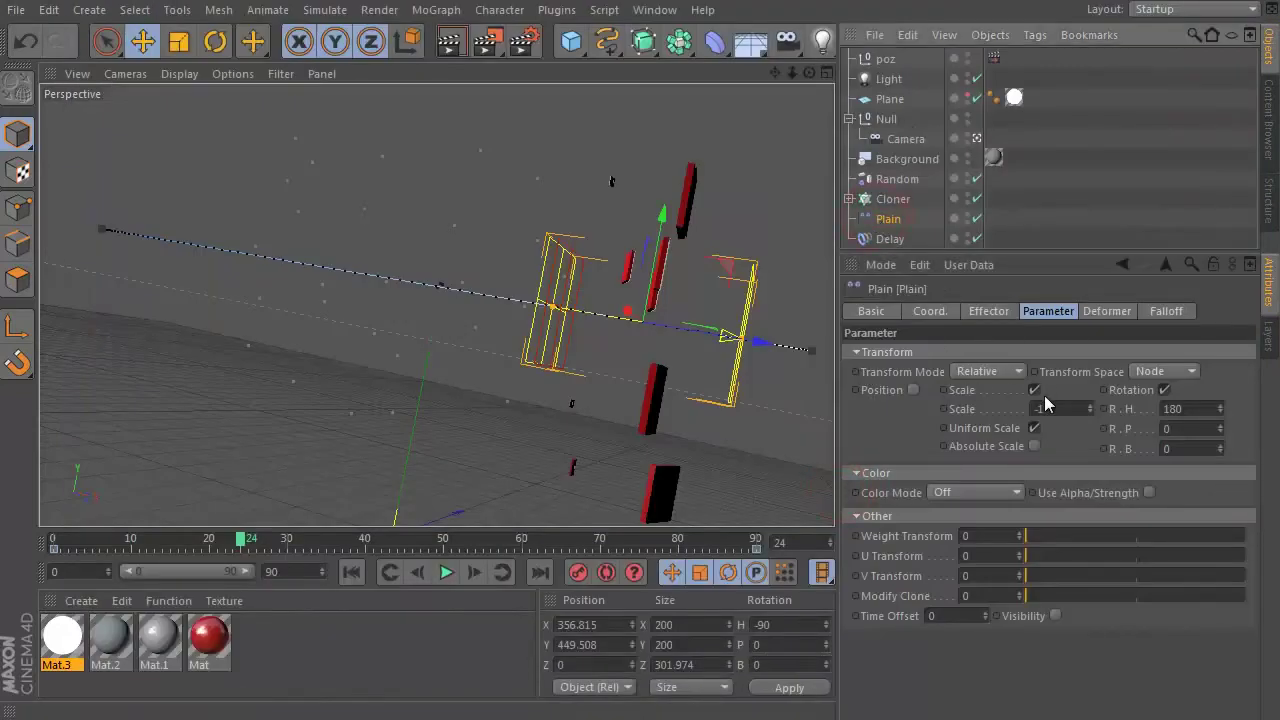
left_click(893, 199)
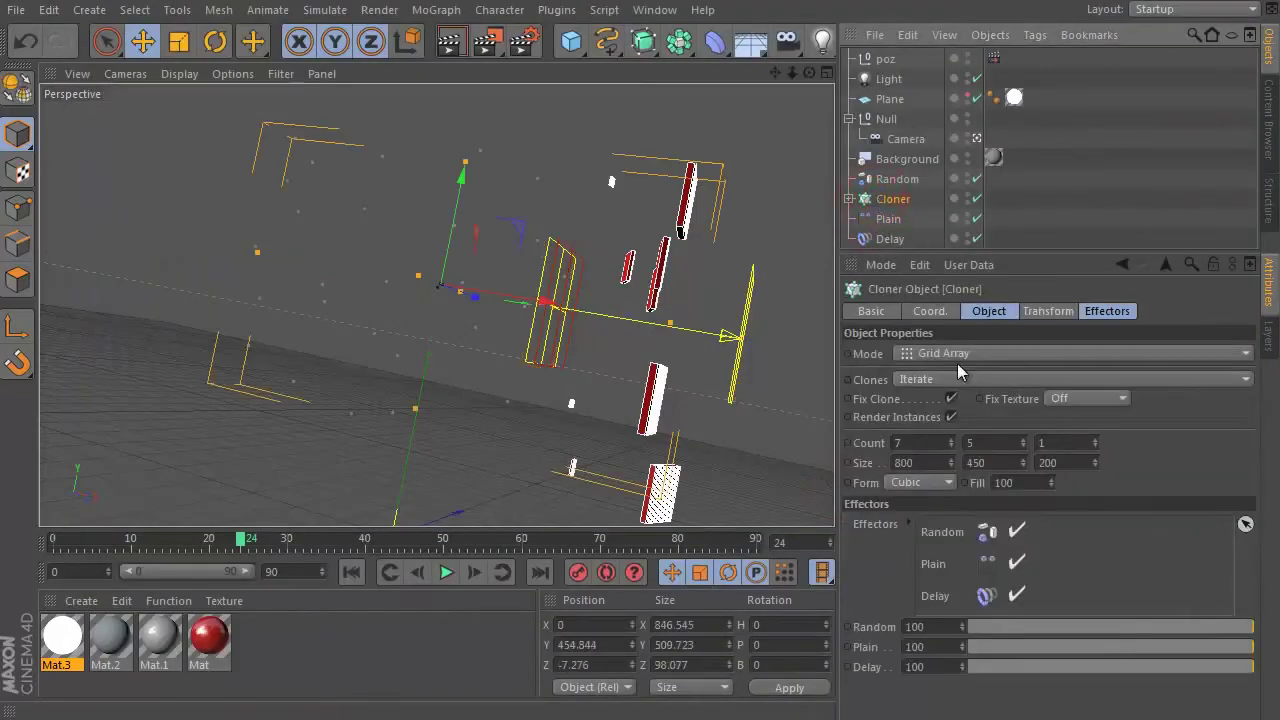
left_click(951, 417)
Step: Re-render the animation over the existing files and switch the Picture Viewer to single-pass layers
left_click(487, 40)
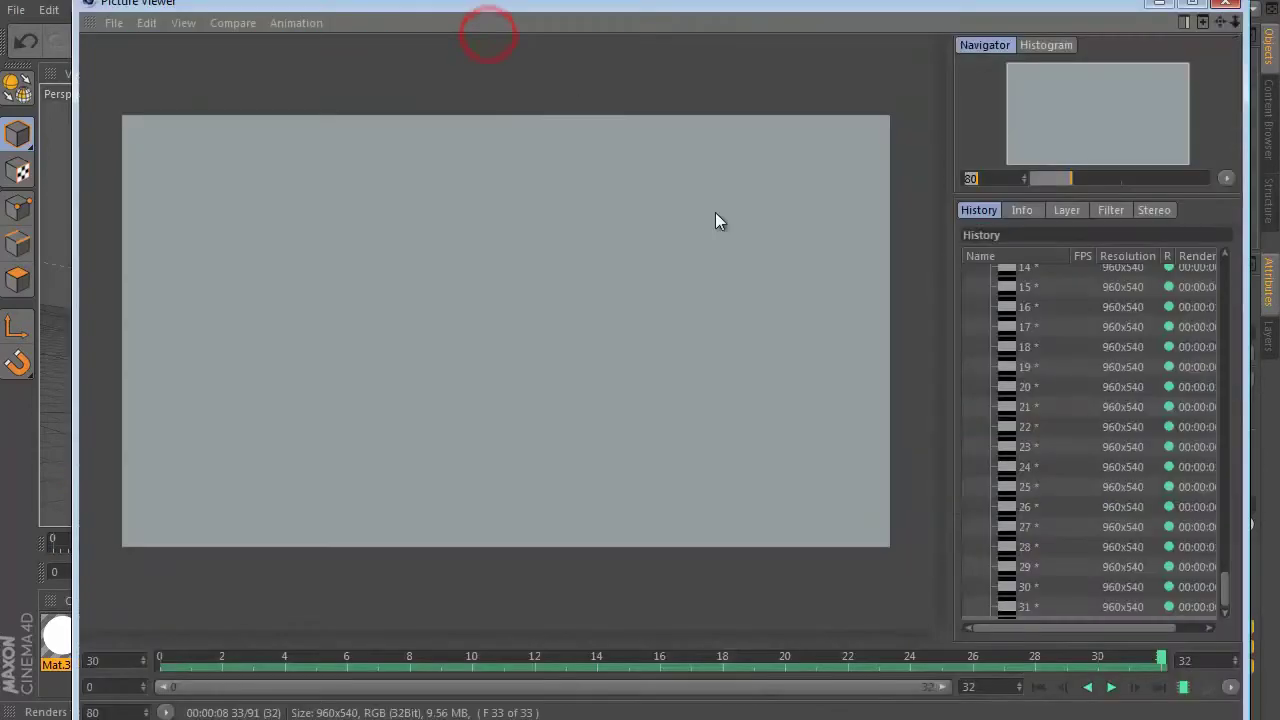
left_click(789, 510)
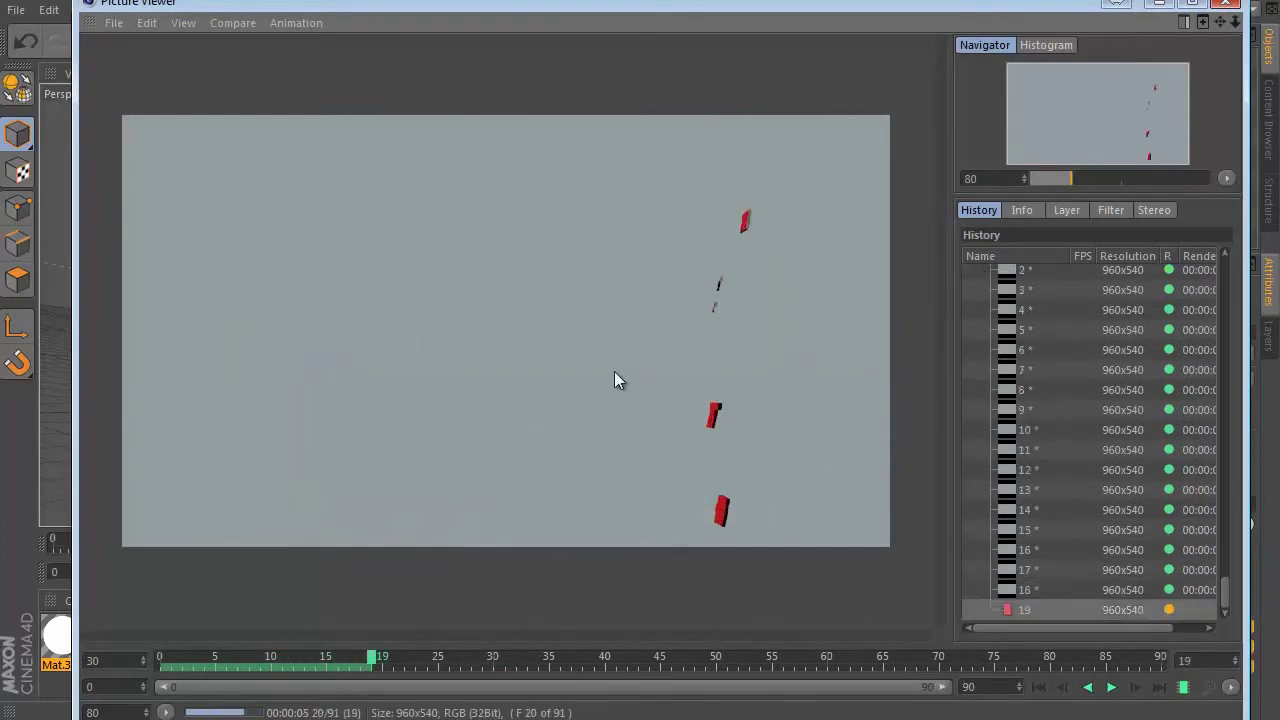
left_click(1022, 210)
left_click(1065, 210)
left_click(1034, 252)
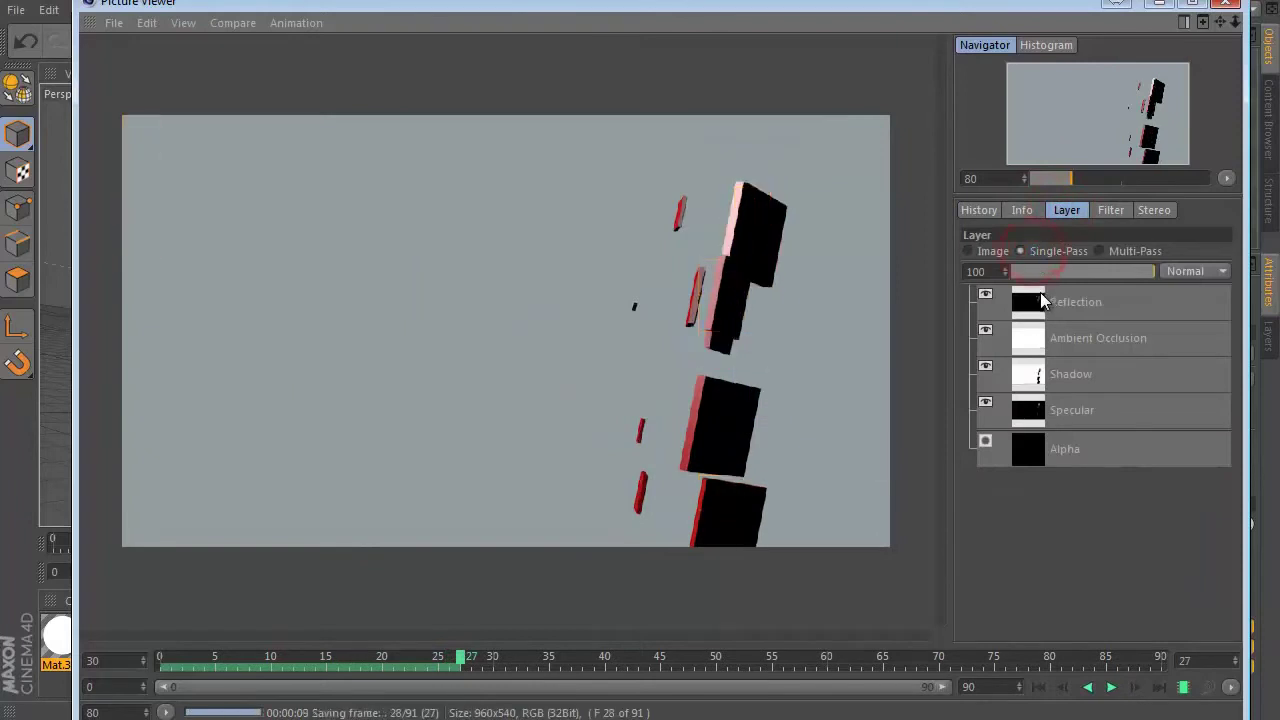
Step: Inspect the Reflection, Ambient Occlusion, Shadow, Specular and Alpha passes, then return to the full image
left_click(1040, 292)
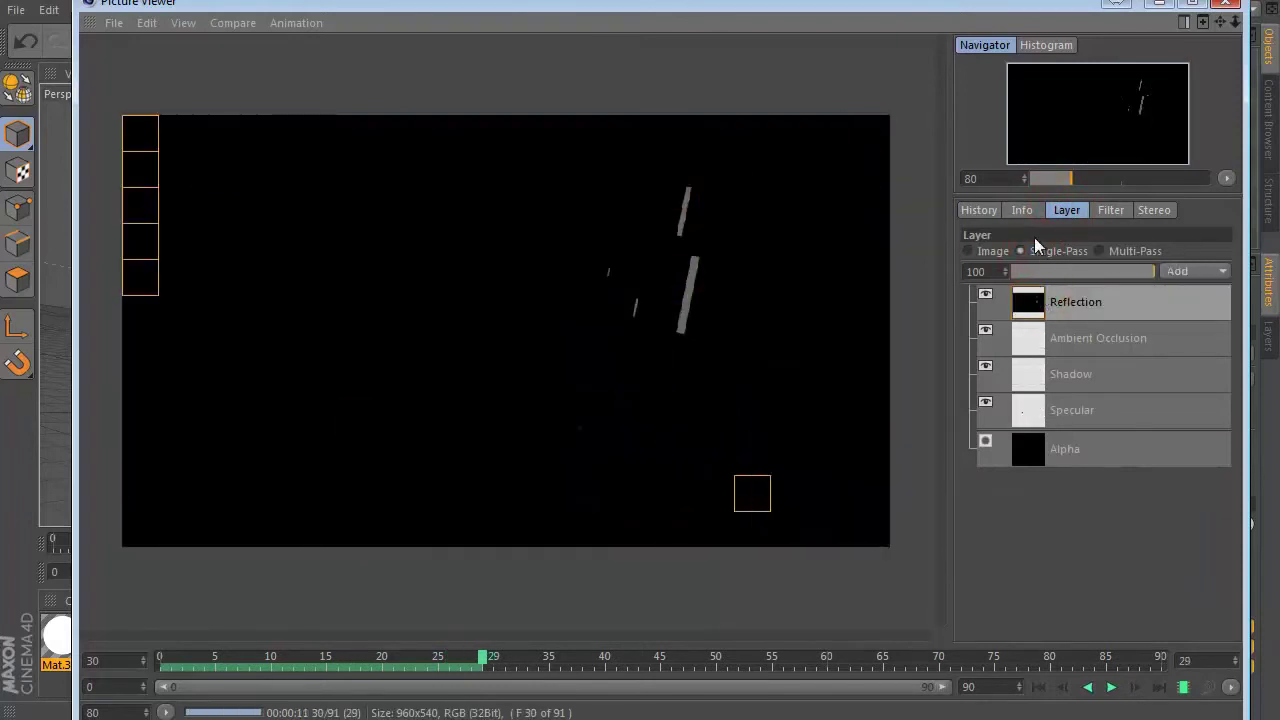
left_click(1040, 337)
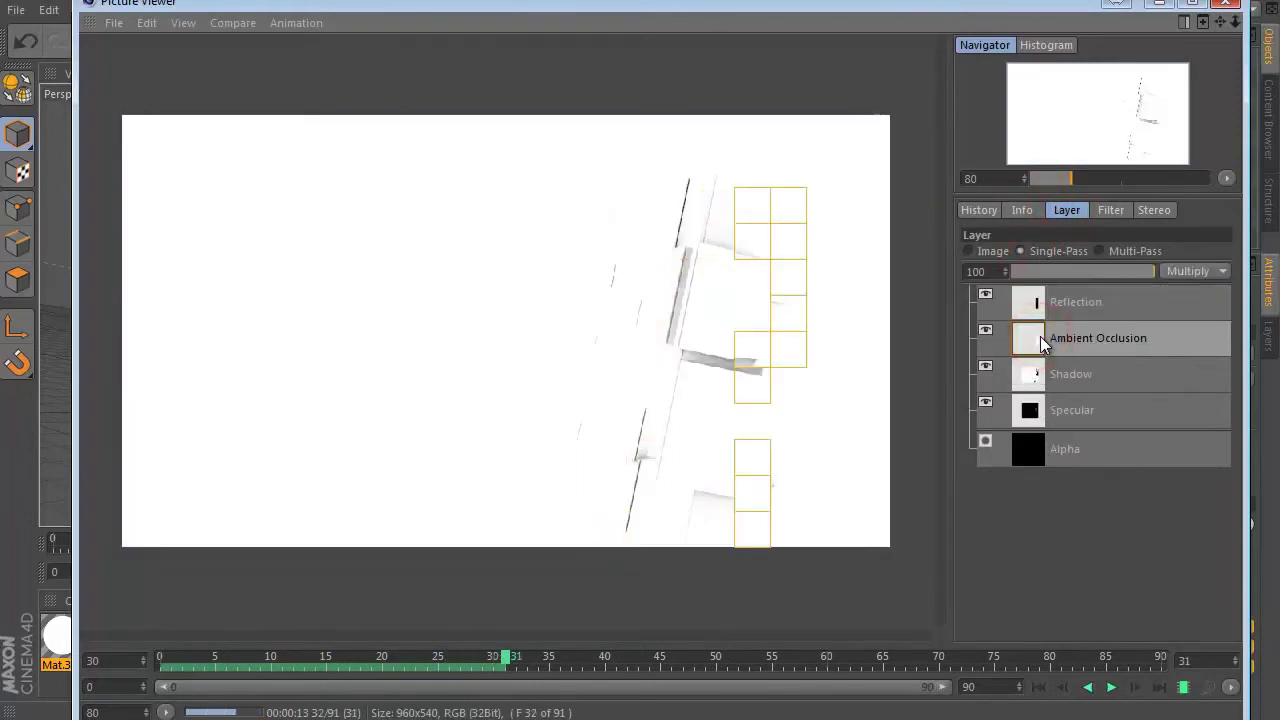
left_click(1045, 370)
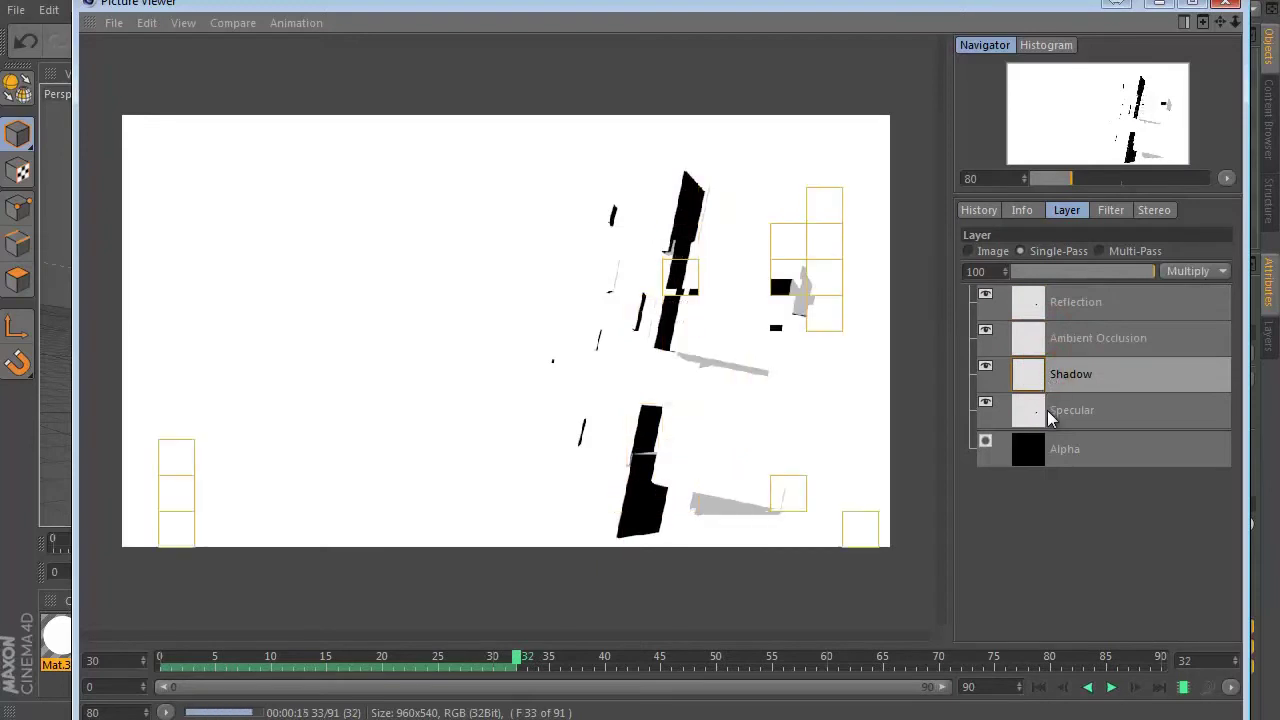
left_click(1045, 411)
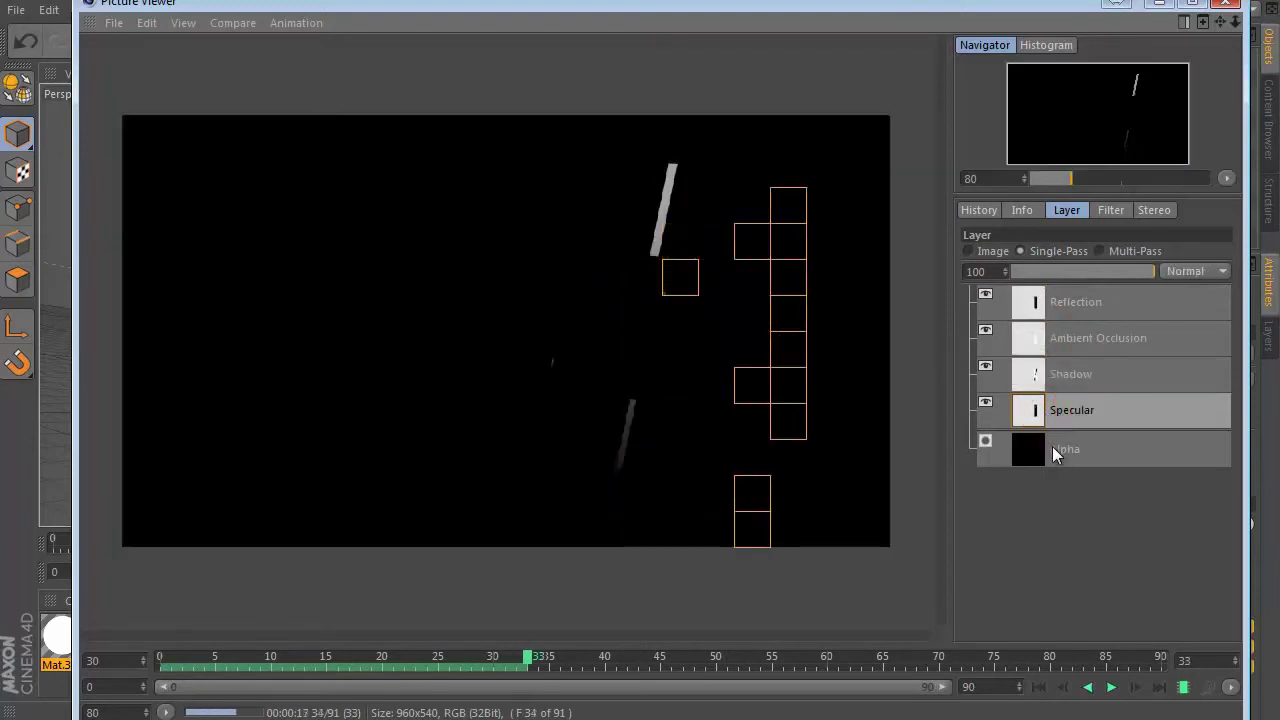
left_click(1052, 447)
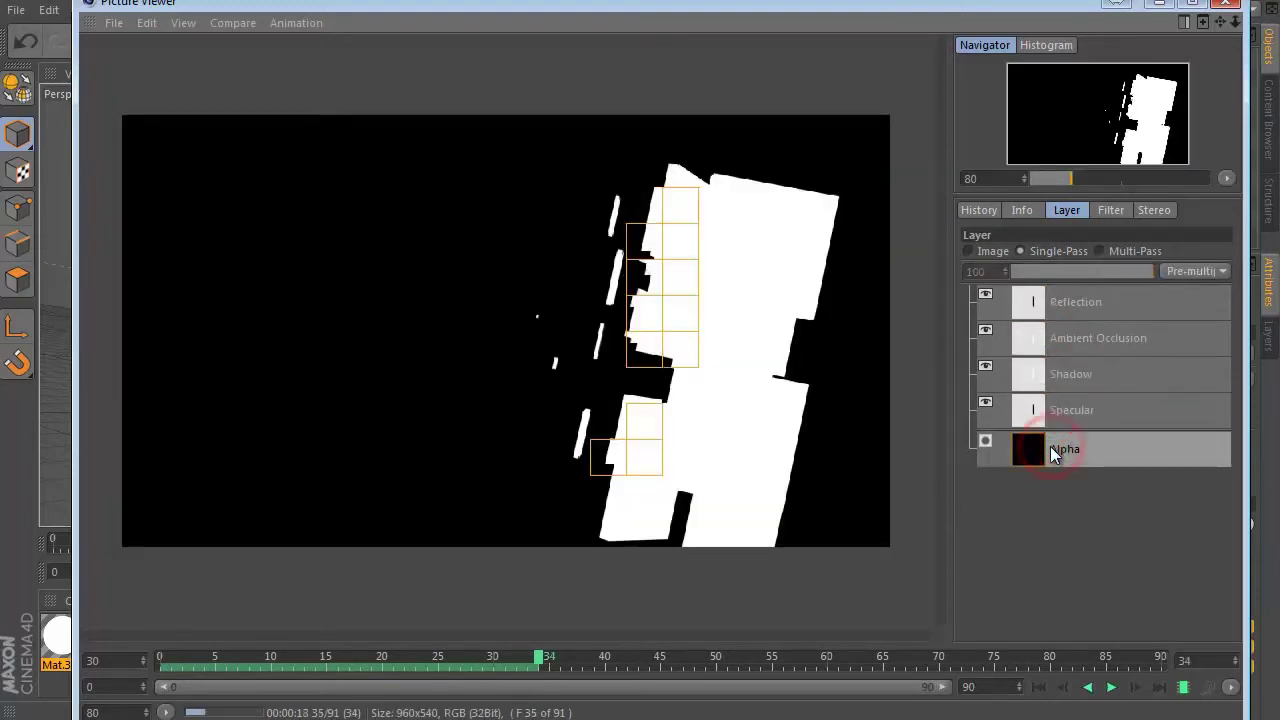
left_click(982, 212)
left_click(1060, 211)
left_click(983, 251)
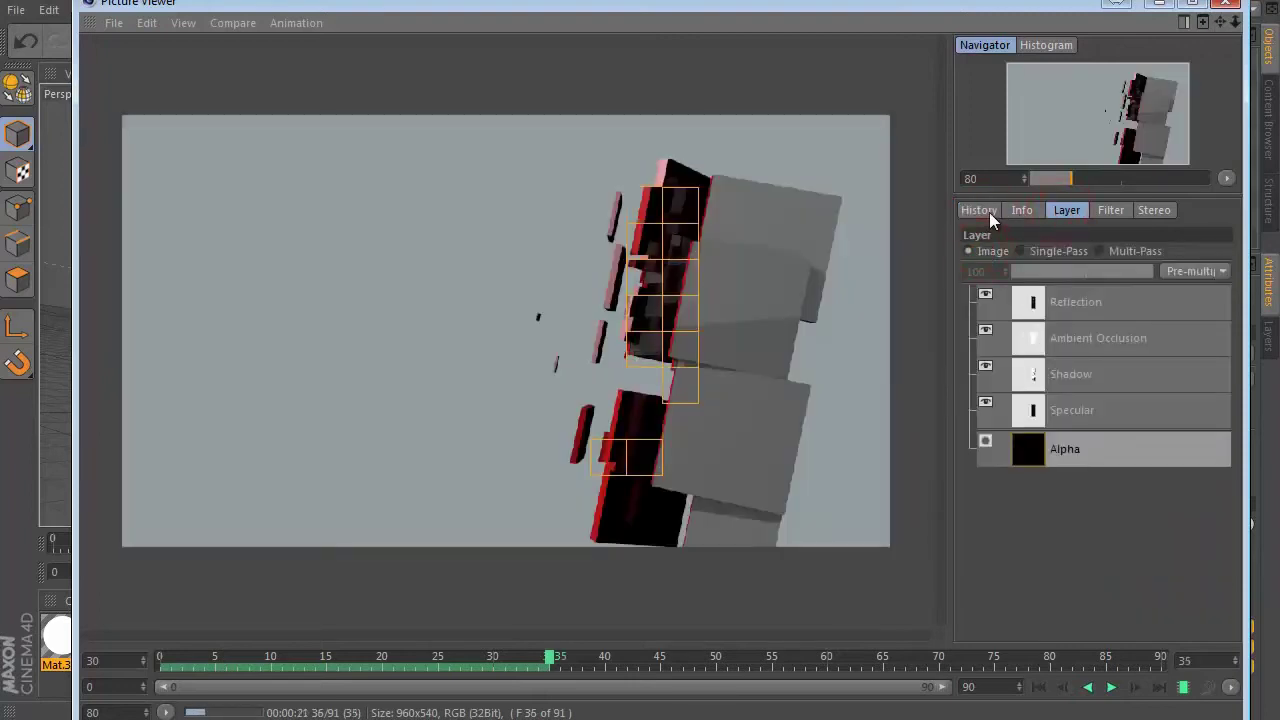
left_click(988, 214)
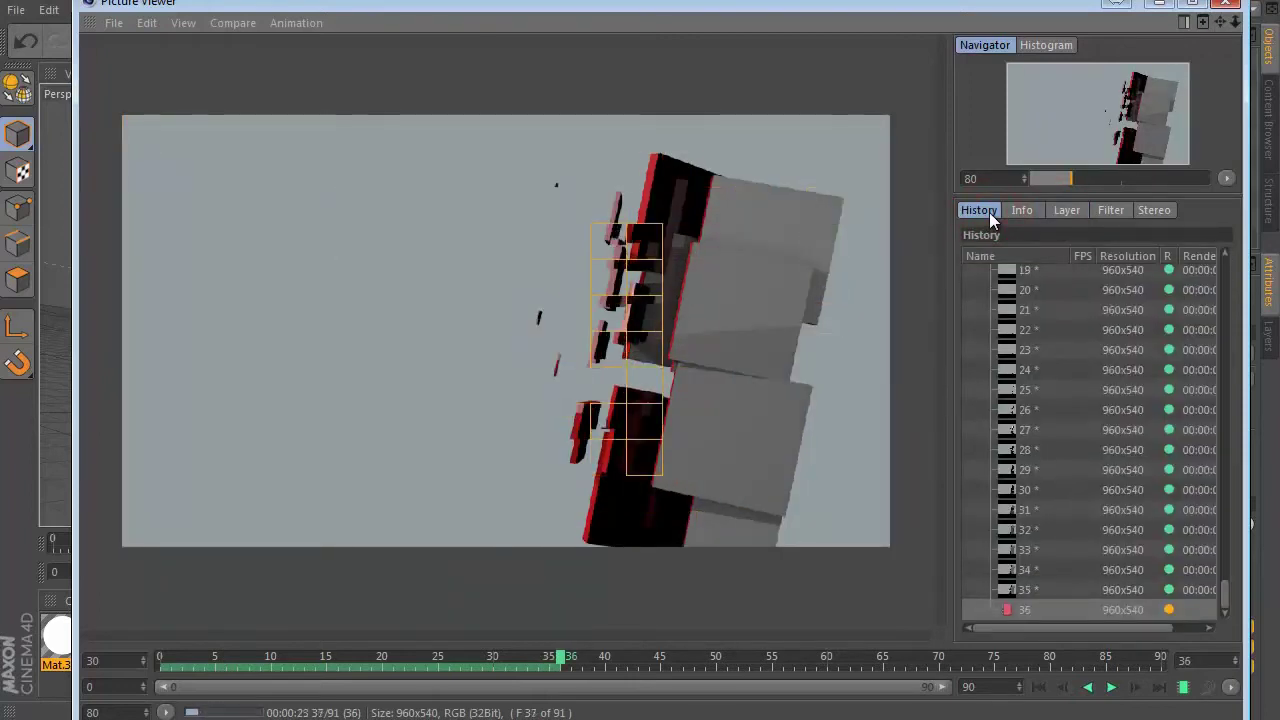
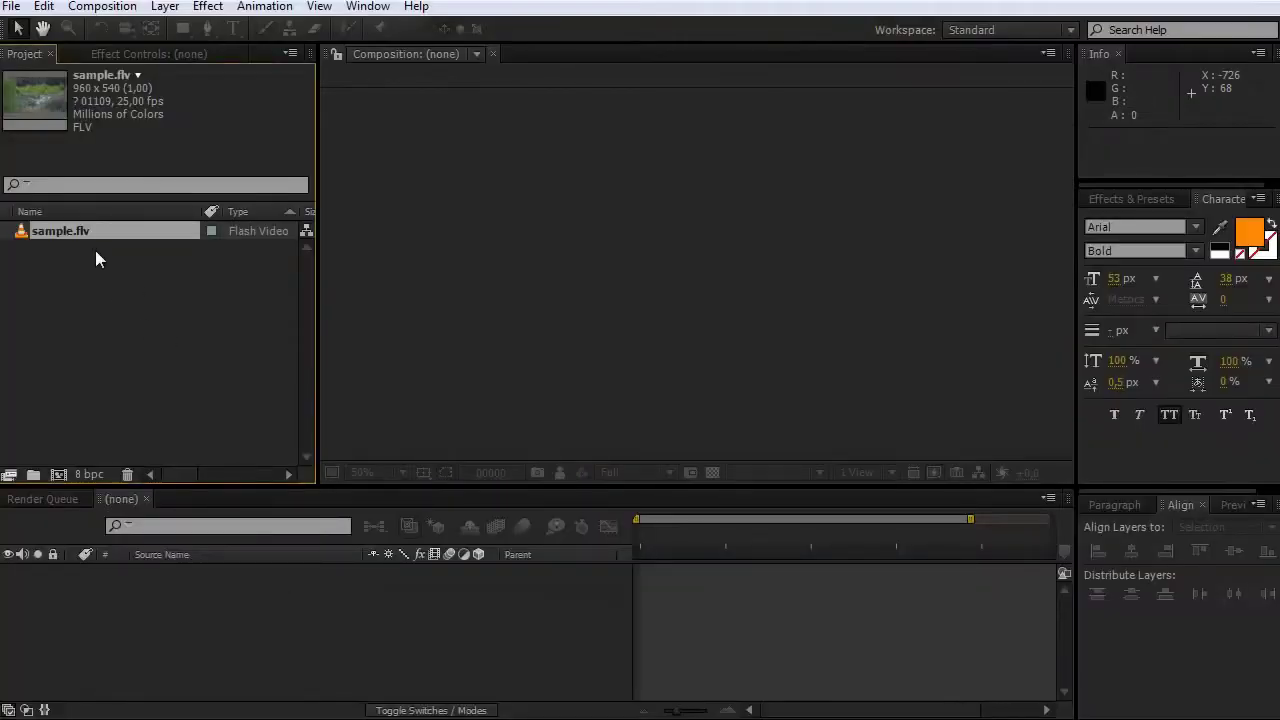
Step: Import the regular_.aec project file from the render folder
double_click(67, 316)
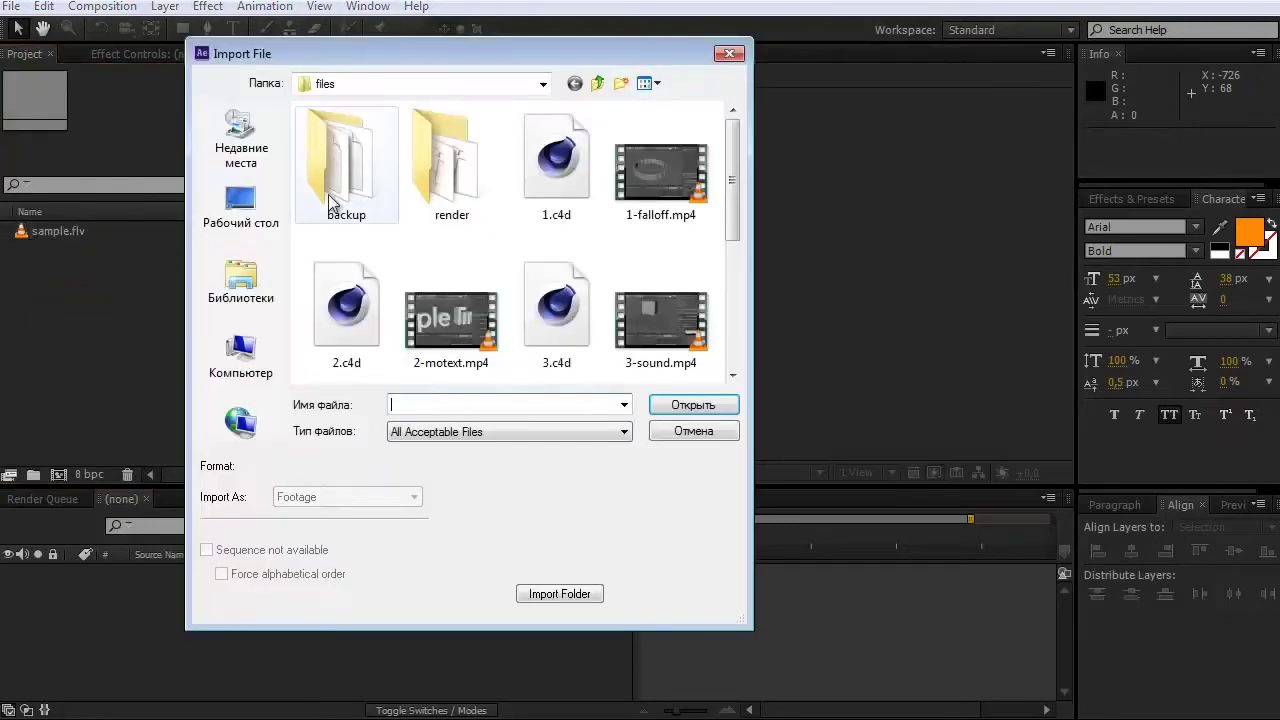
double_click(479, 181)
mouse_move(733, 127)
left_mouse_down()
mouse_move(741, 368)
mouse_move(740, 328)
left_mouse_up()
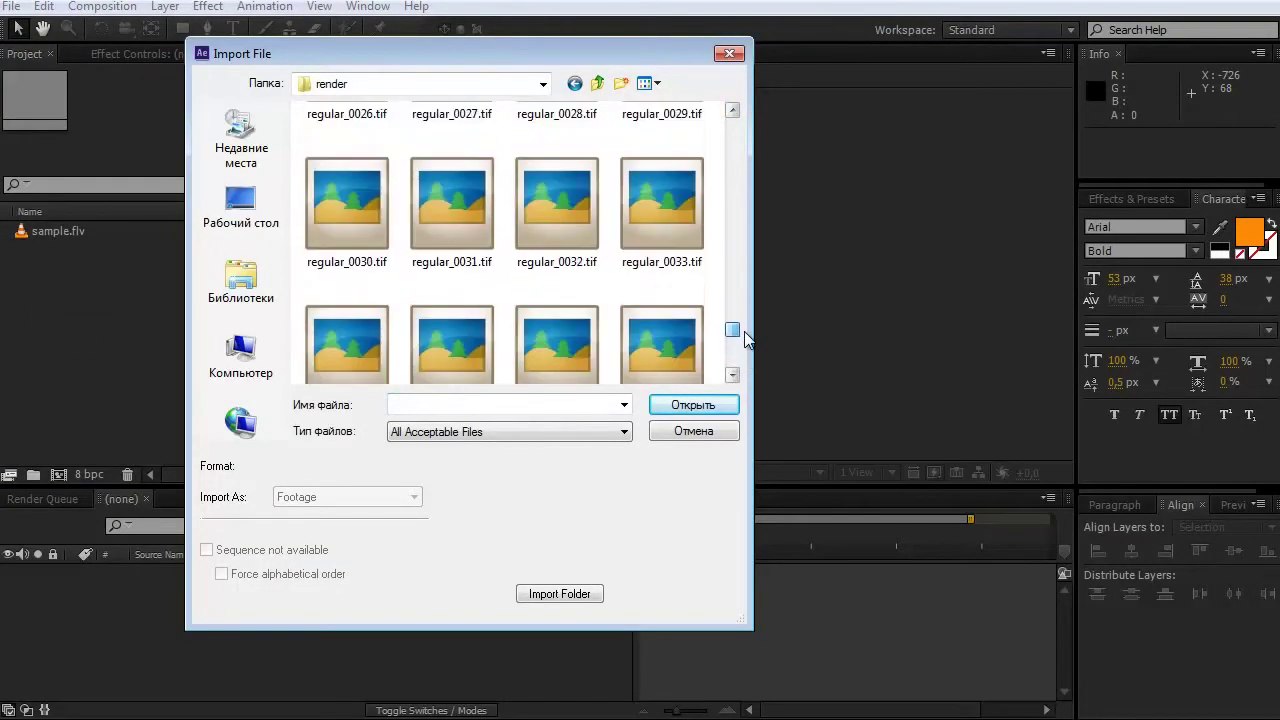
left_click(659, 85)
left_click(689, 214)
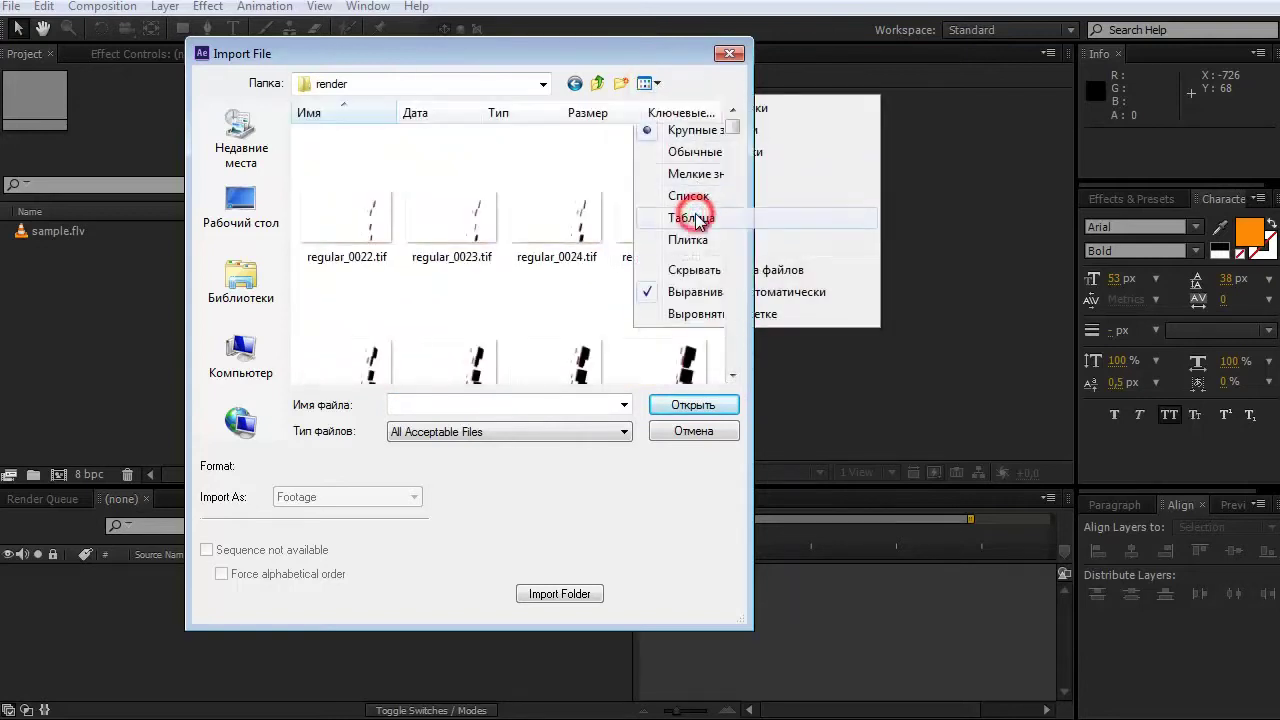
left_click(525, 120)
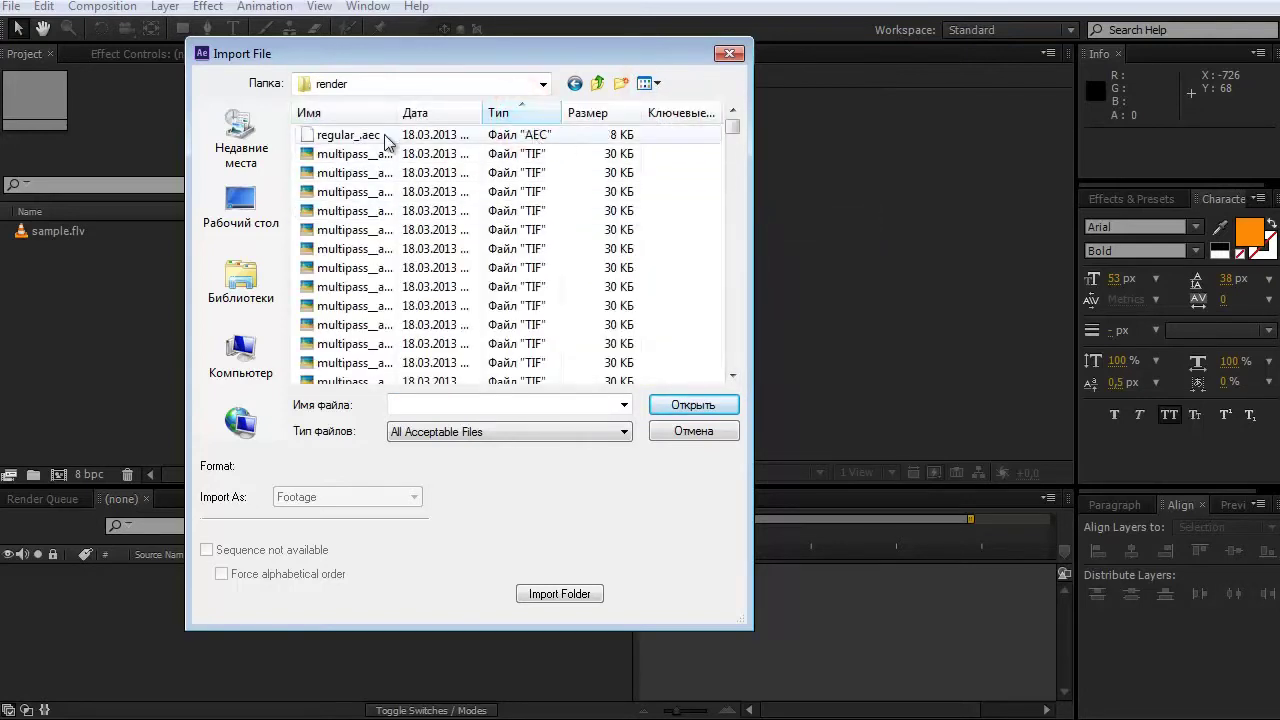
double_click(355, 137)
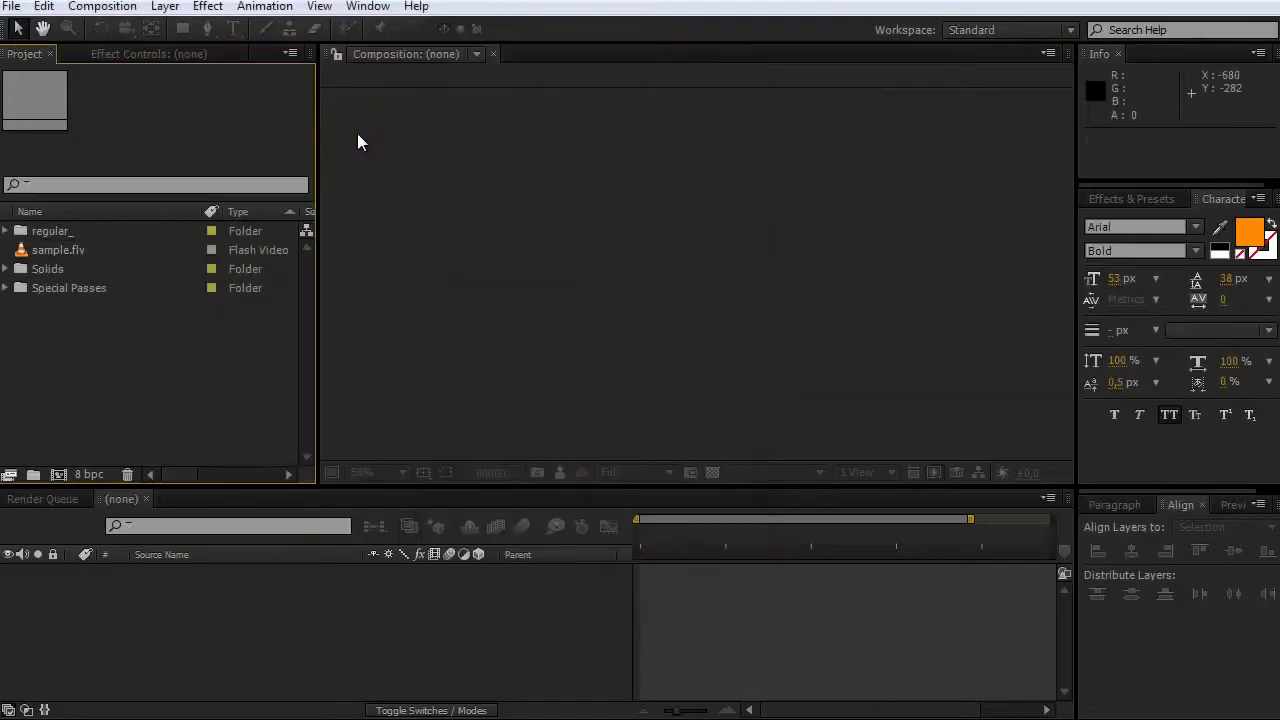
Step: Move regular_[0000-0090].tif into the regular_ folder and delete the empty Special Passes folder
left_click(6, 231)
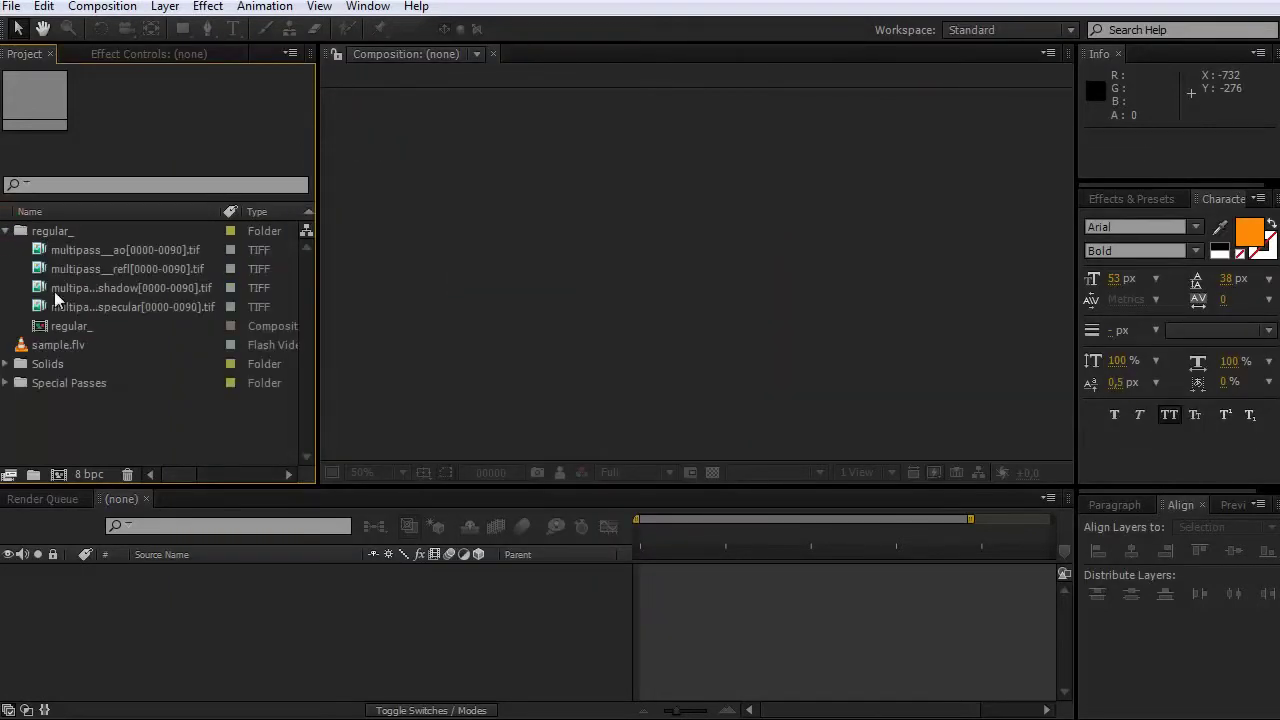
left_click(75, 320)
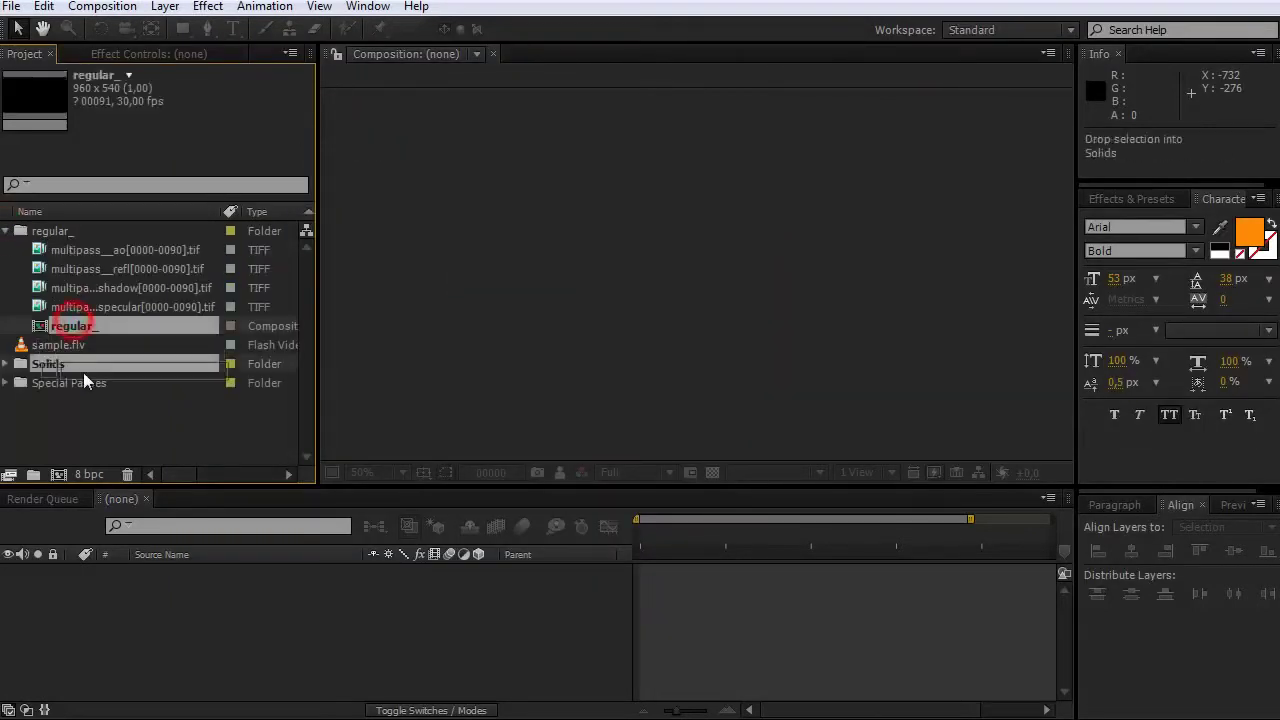
left_click(6, 383)
left_click_drag(66, 402, 64, 240)
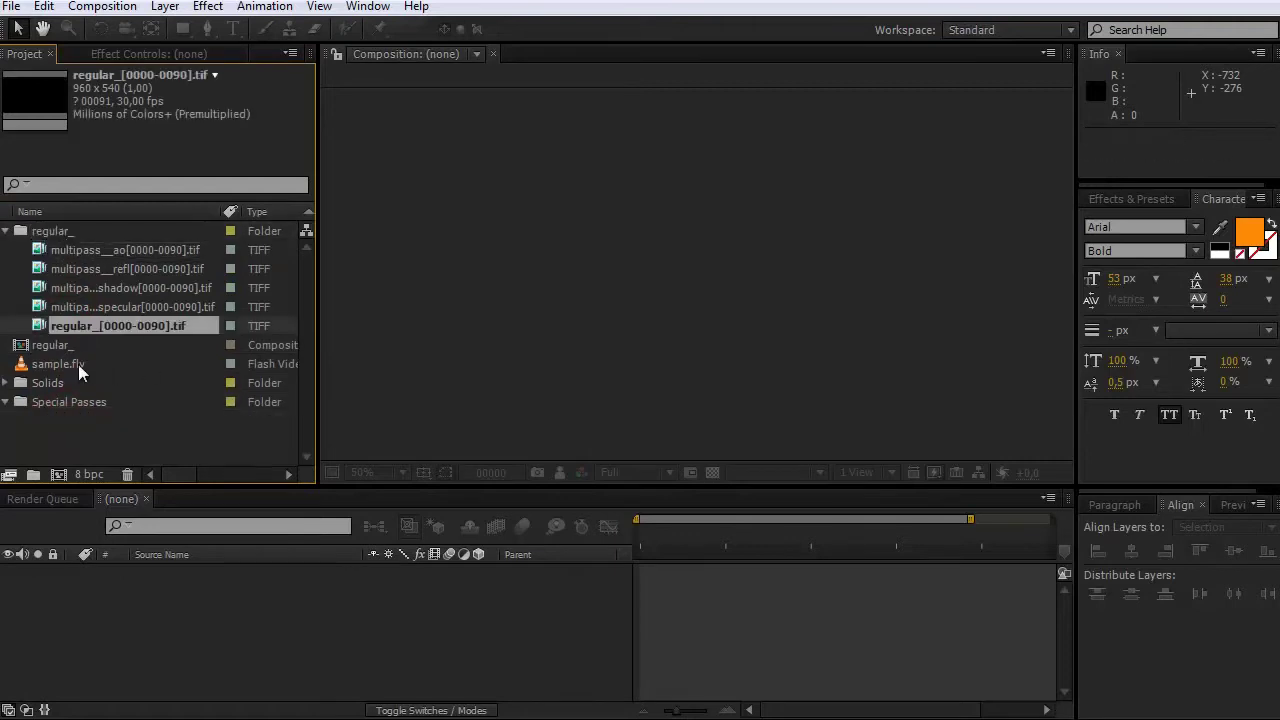
left_click(78, 402)
key("Delete")
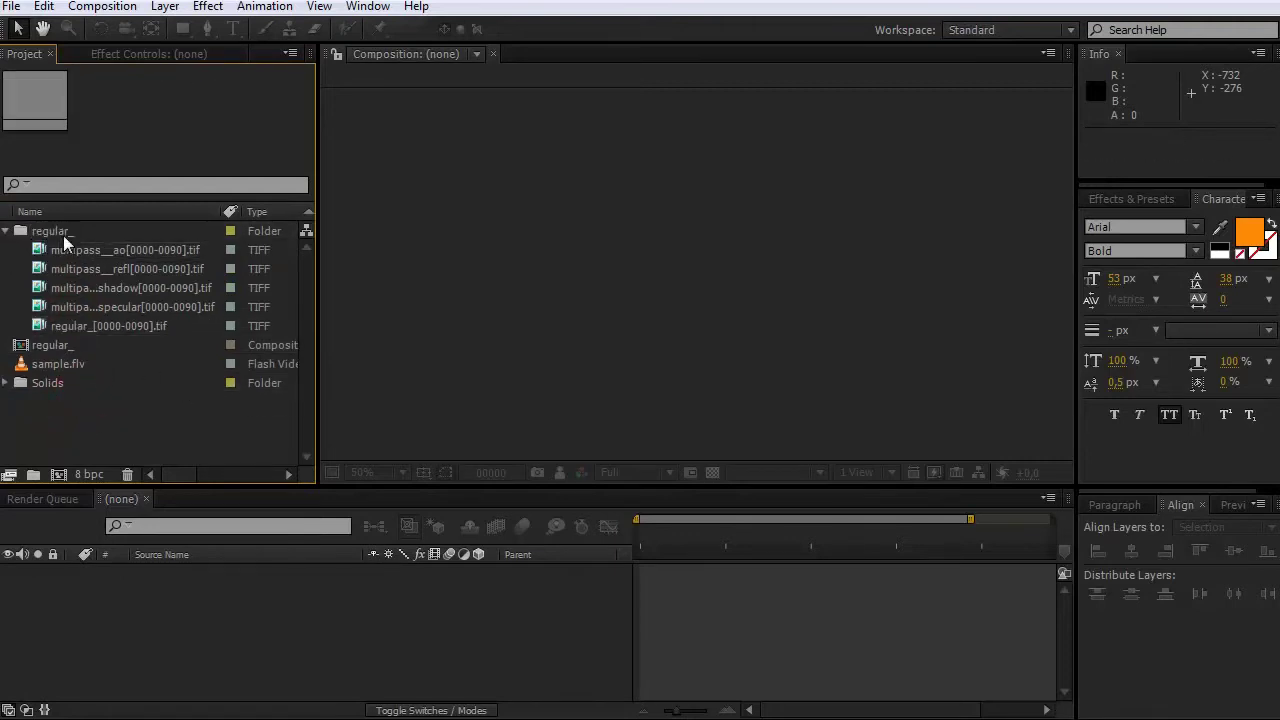
Step: Sort the Project panel by Type and open the regular_ composition
left_click(6, 231)
left_click(240, 212)
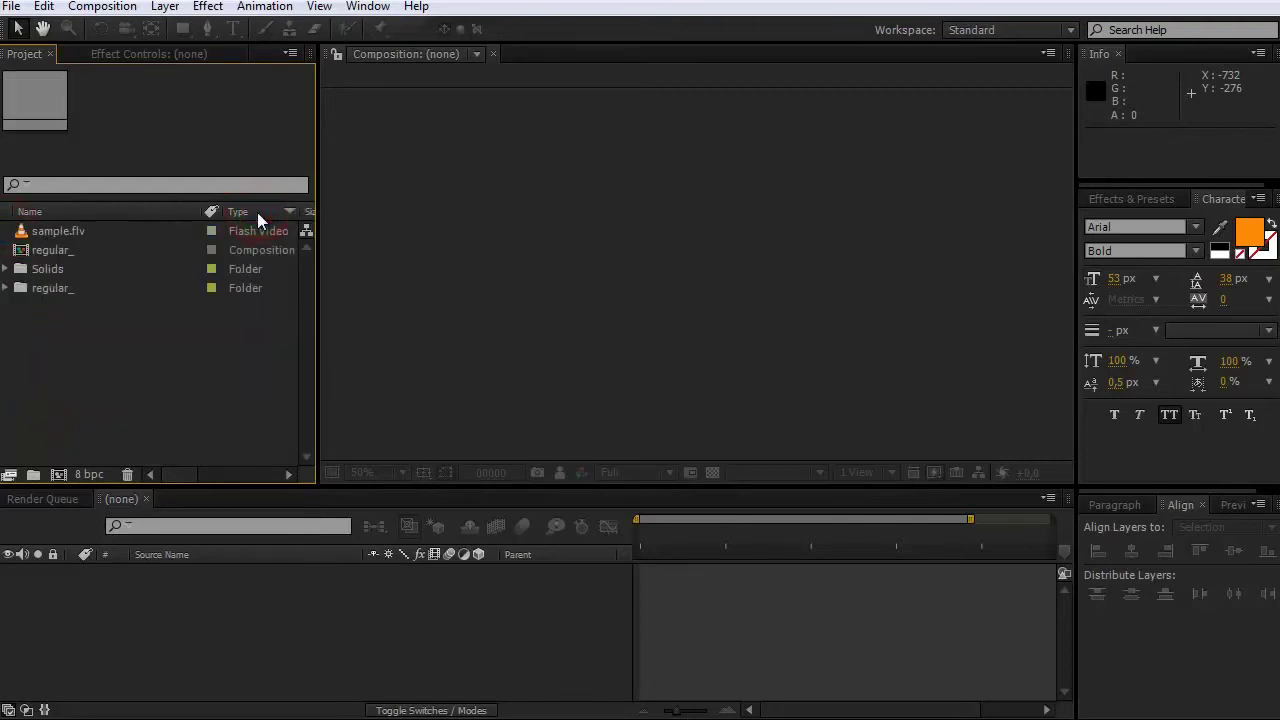
left_click(257, 212)
double_click(53, 270)
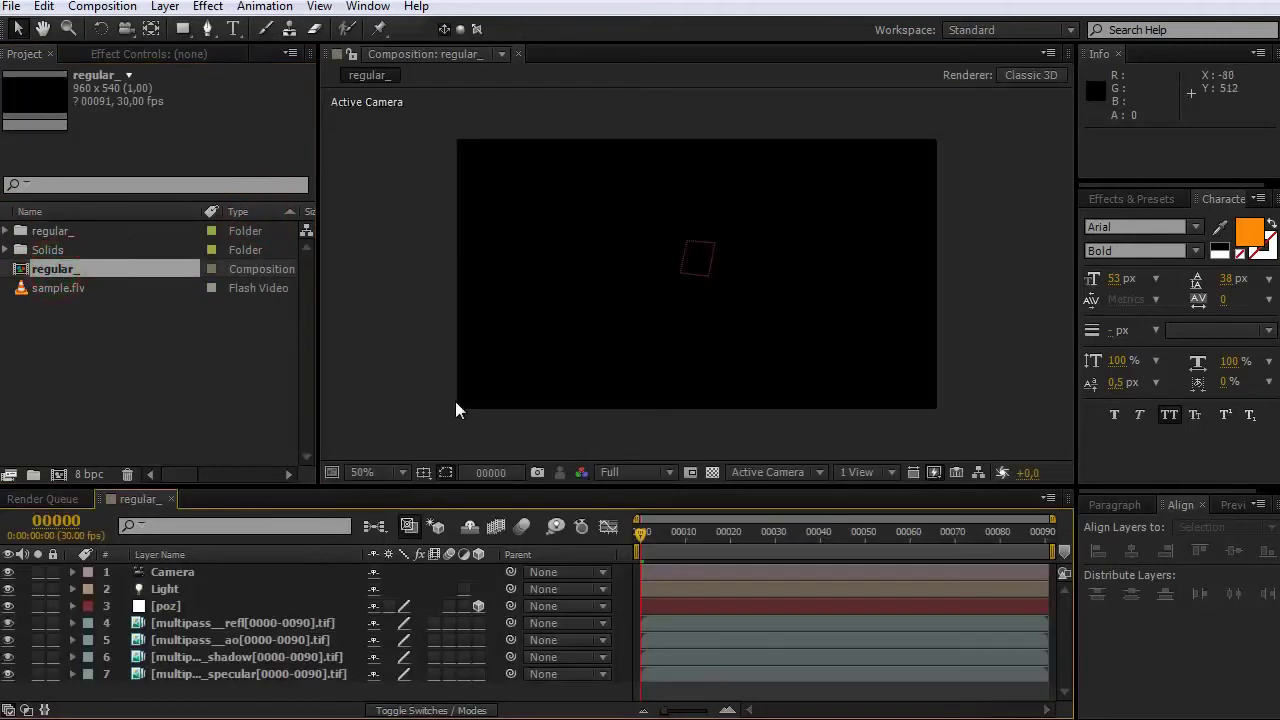
Step: Go to frame 00090 and turn off the four multipass TIFF layers 4–7
left_click_drag(640, 537, 1047, 531)
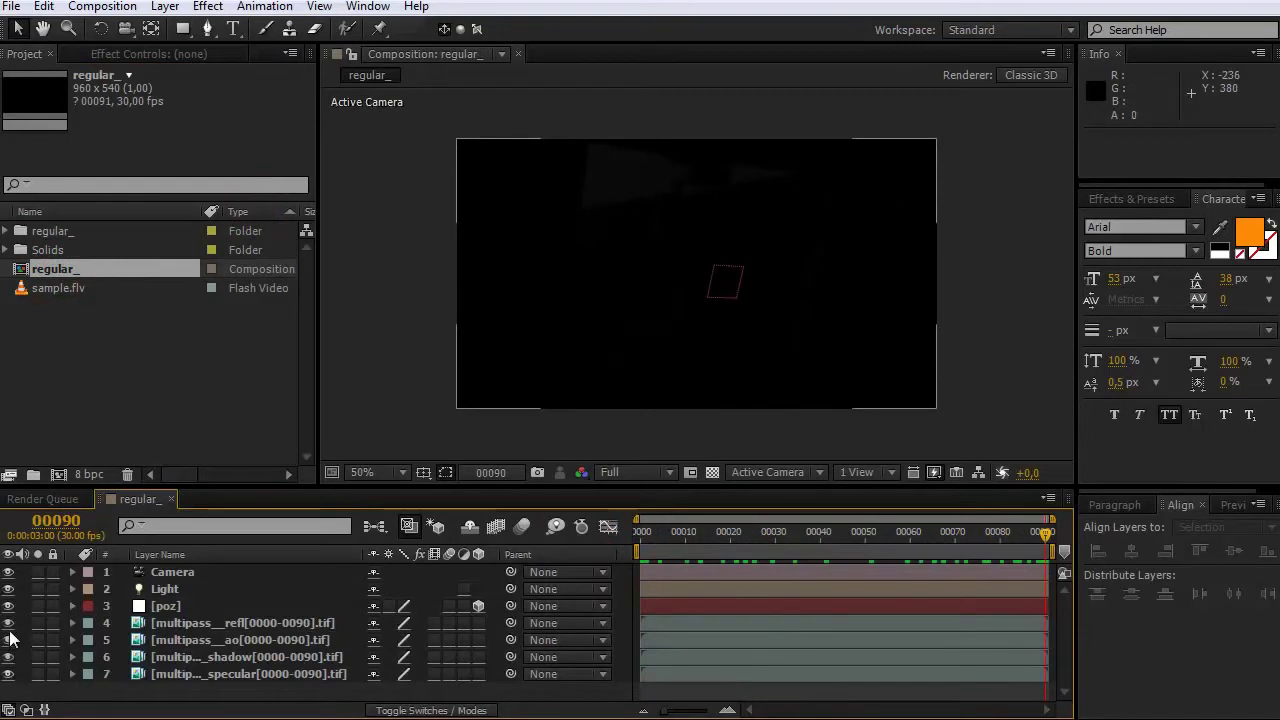
left_click_drag(8, 623, 8, 674)
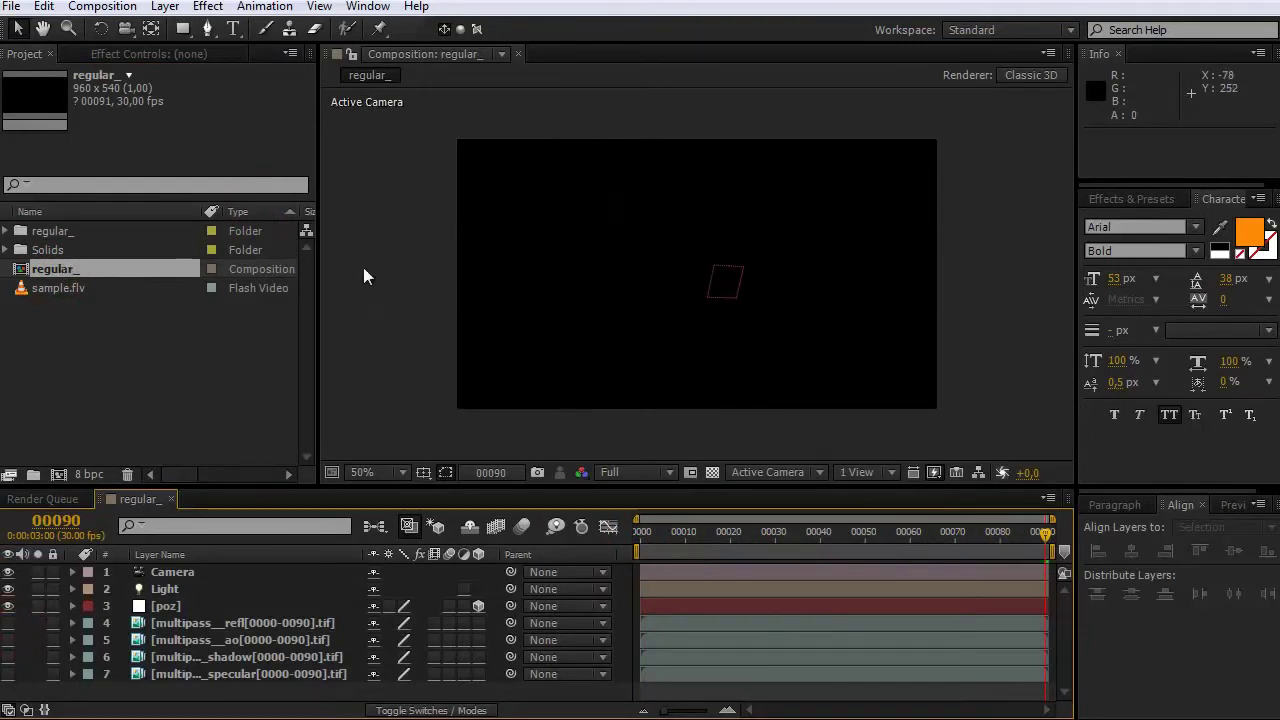
left_click(6, 231)
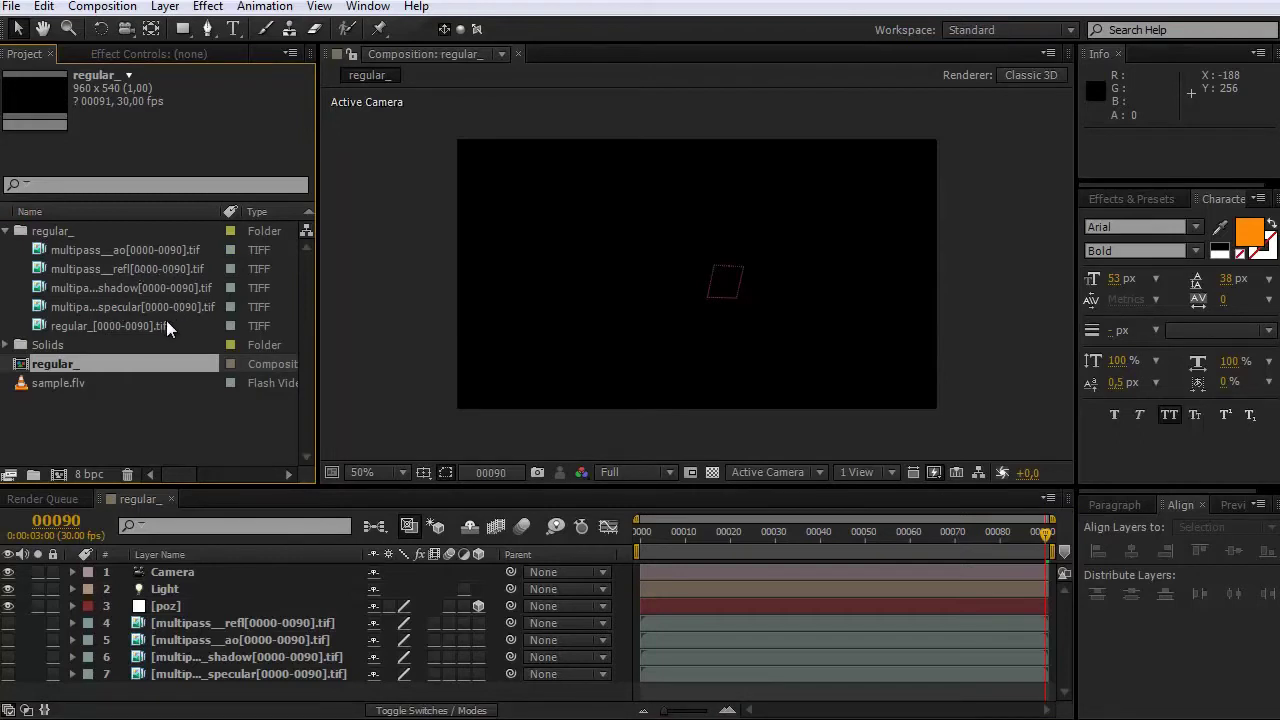
left_click_drag(319, 253, 316, 254)
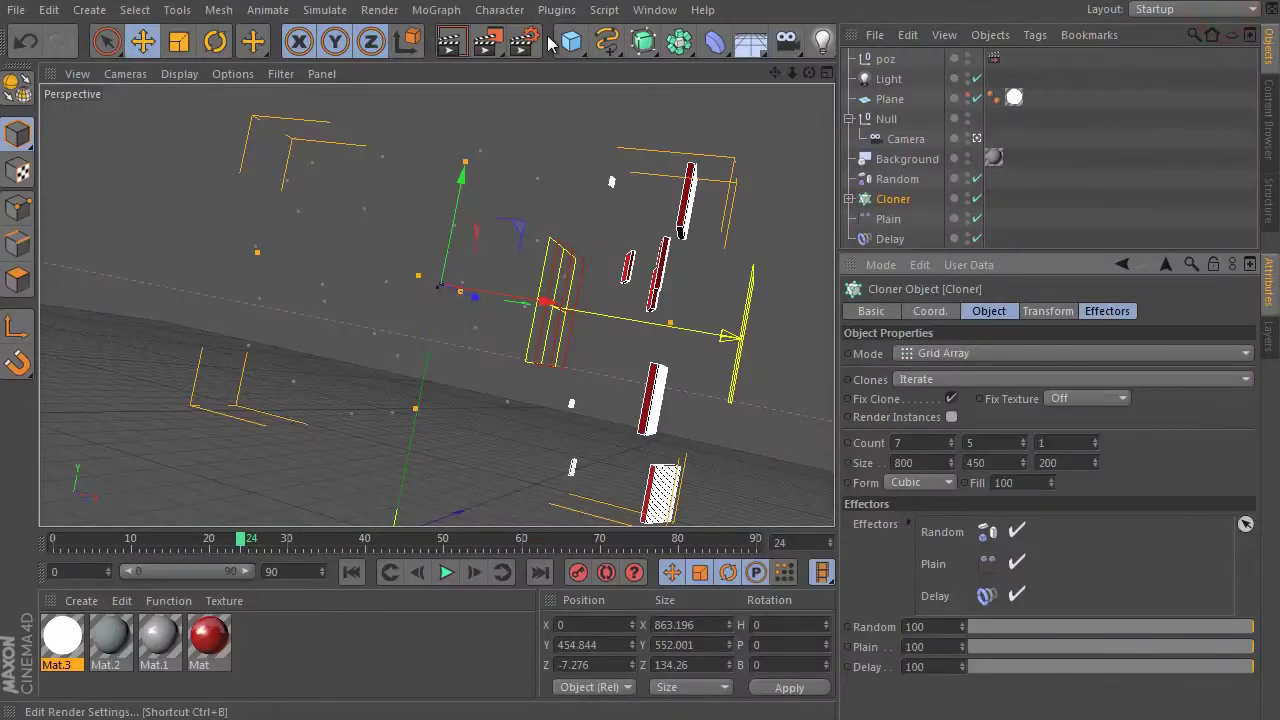
Step: Add an Object Buffer pass (Group ID 1) to Cinema 4D's Multi-Pass render settings
left_click(524, 41)
left_click(190, 225)
left_click(232, 224)
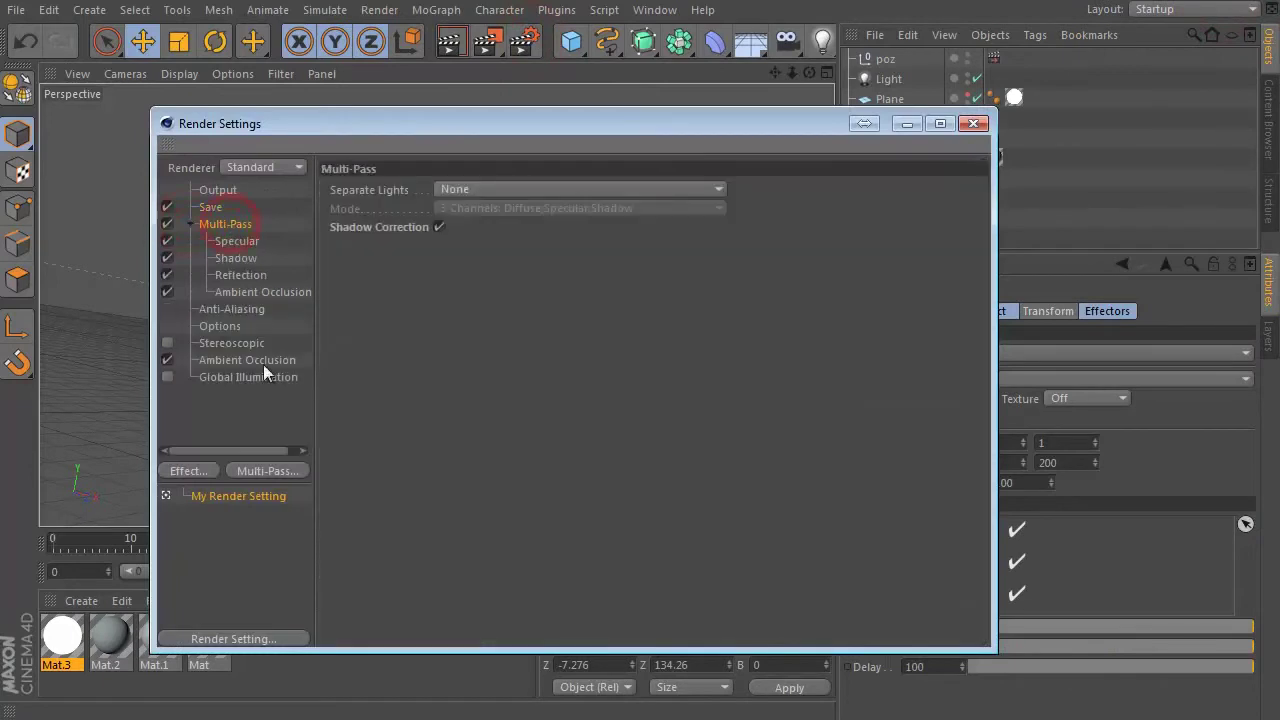
left_click(277, 478)
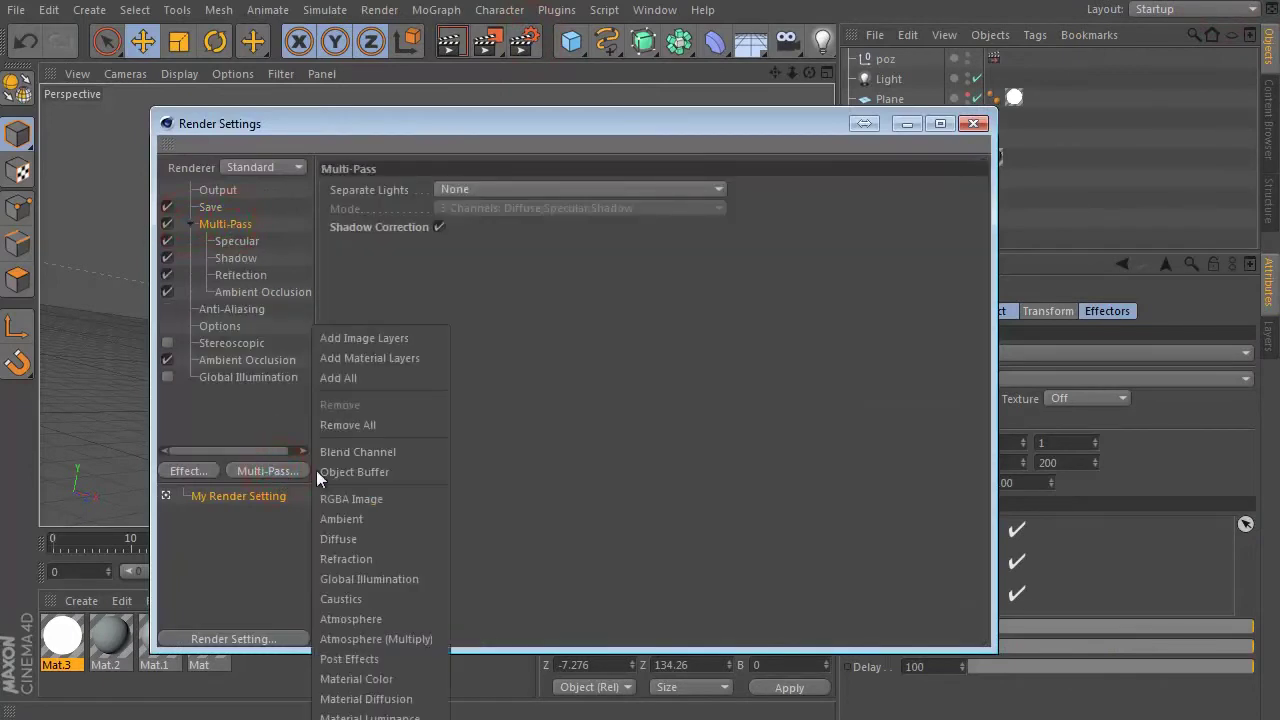
left_click(384, 470)
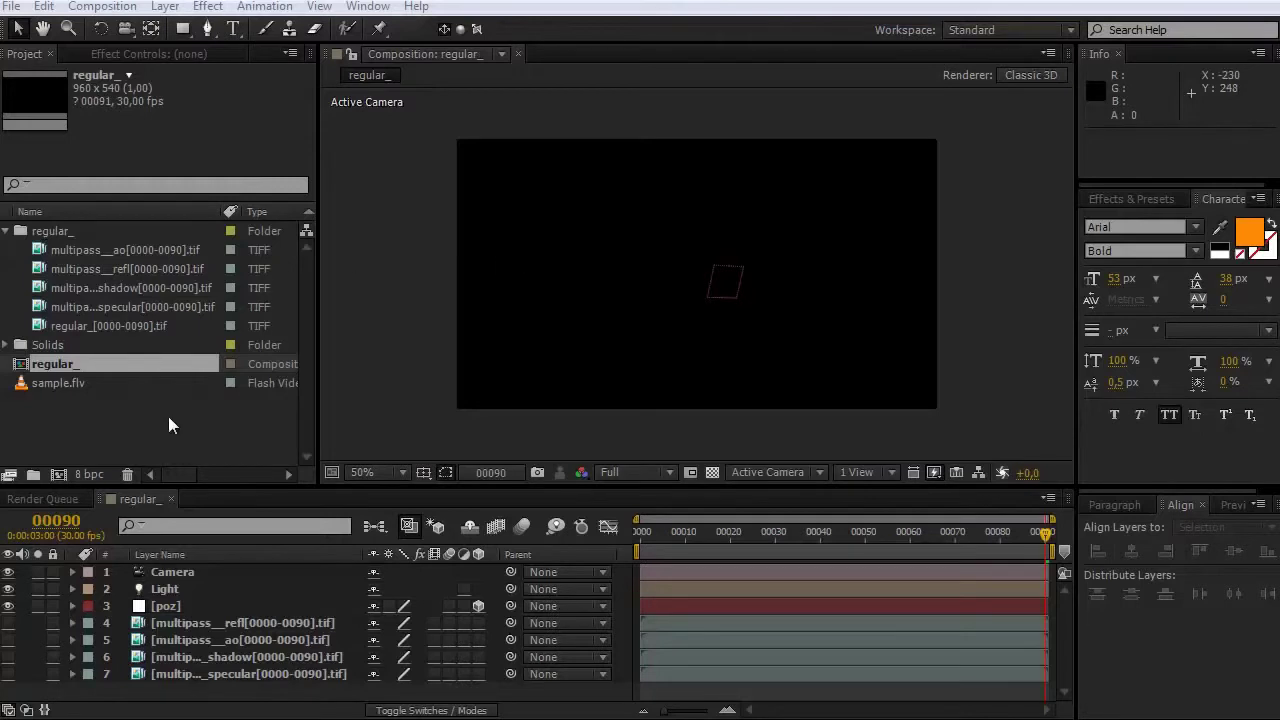
Step: Import the multipass__object_1 frames from the render folder as a TIFF sequence
double_click(168, 418)
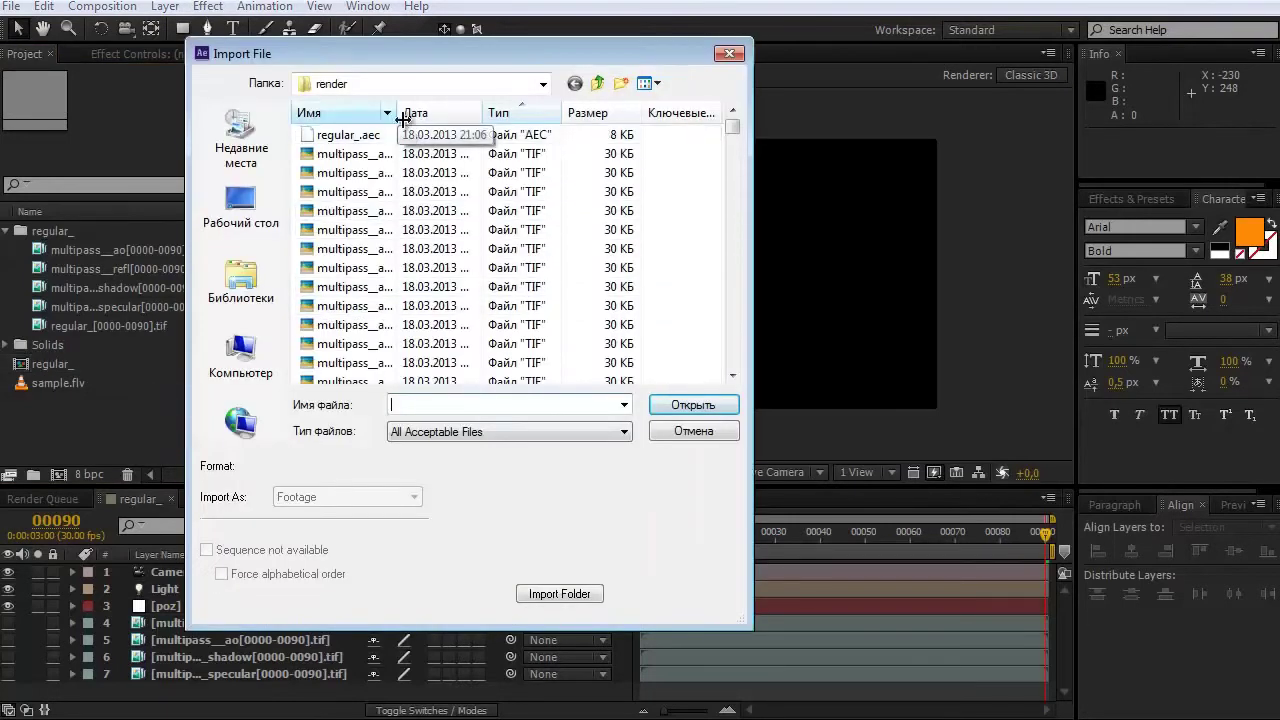
left_click_drag(400, 119, 600, 119)
left_click_drag(733, 128, 737, 178)
left_click(440, 286)
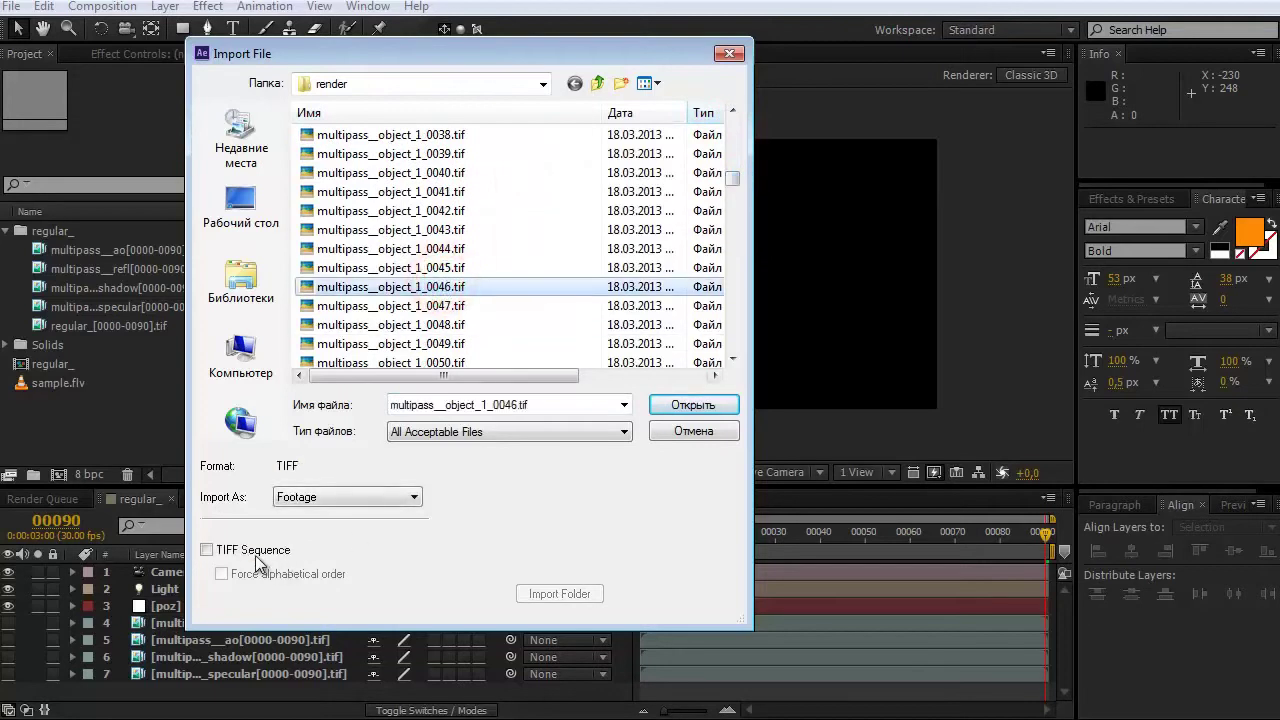
left_click(254, 551)
left_click(690, 405)
Step: File the object_1 sequence in the regular_ folder and add sample.flv below Light
left_click(131, 326)
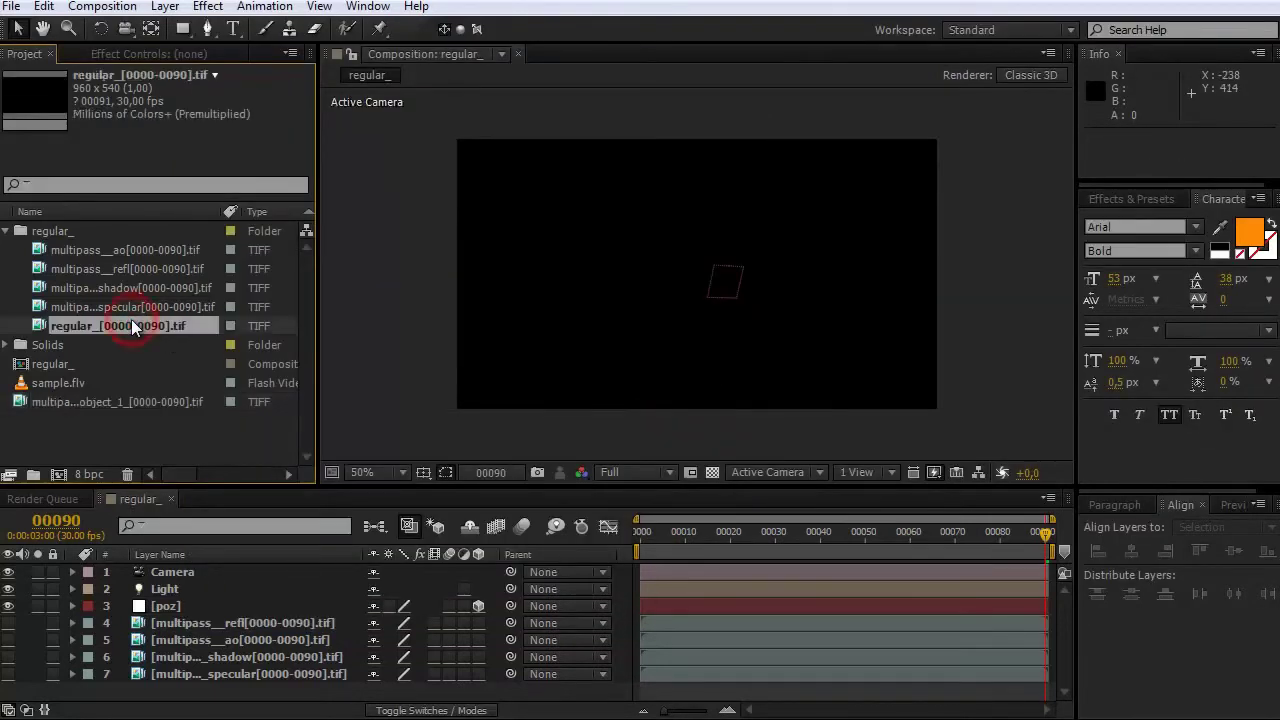
left_click(133, 402)
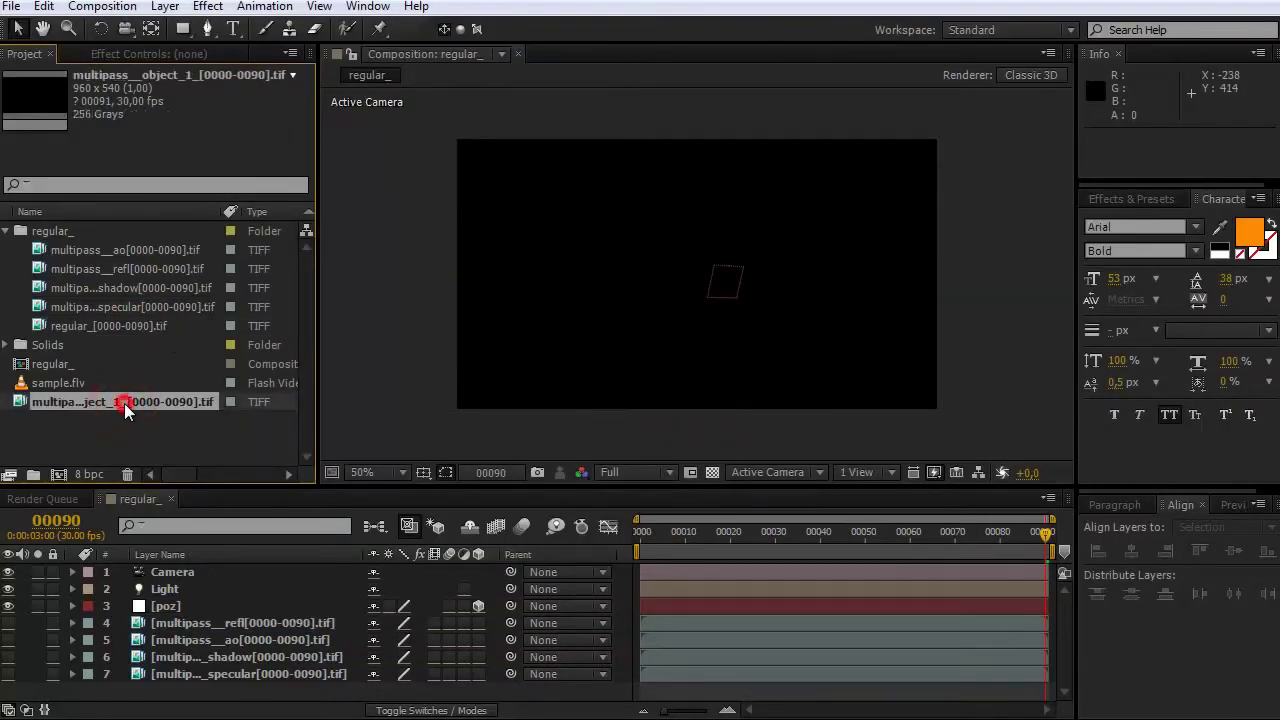
left_click_drag(125, 408, 95, 236)
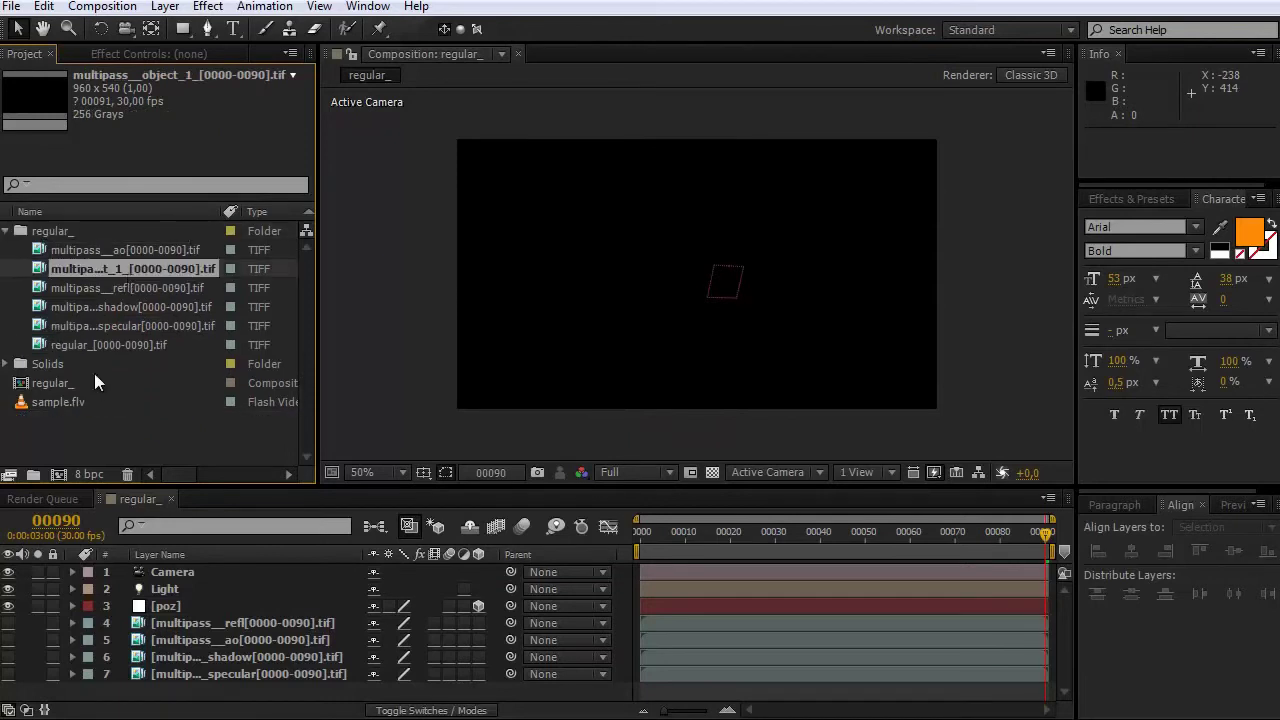
left_click_drag(70, 401, 221, 596)
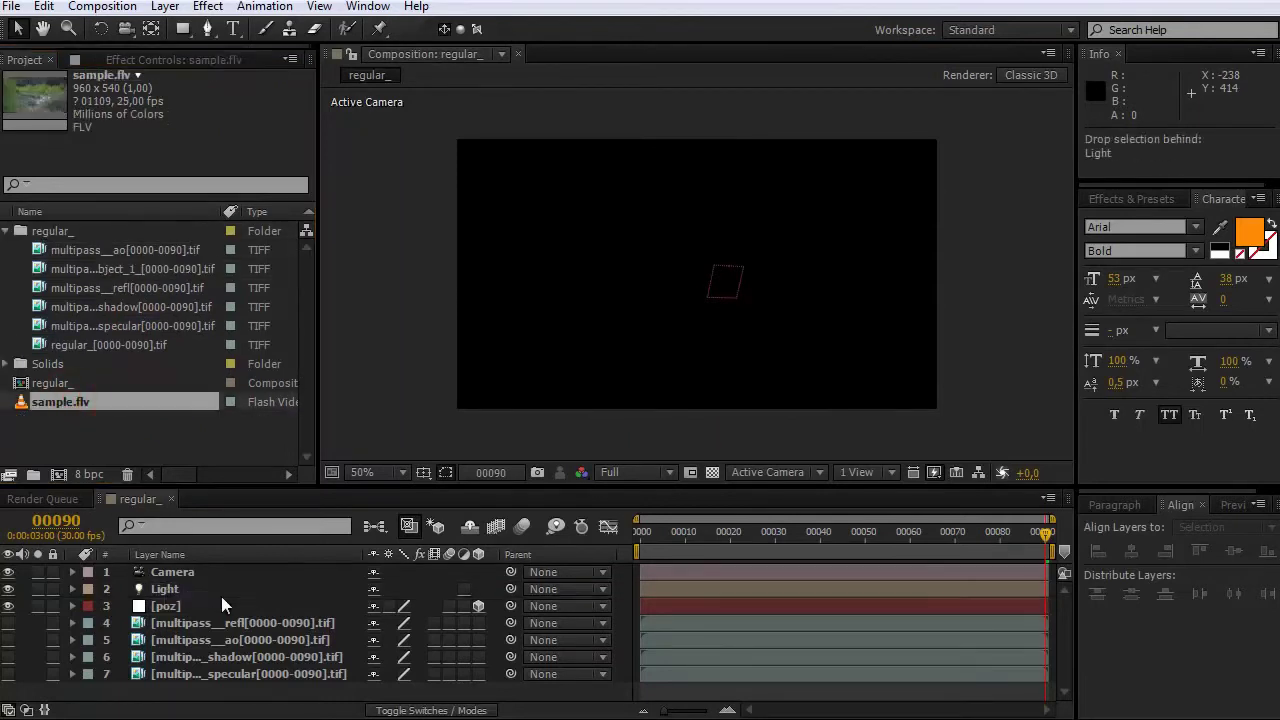
left_click(18, 589)
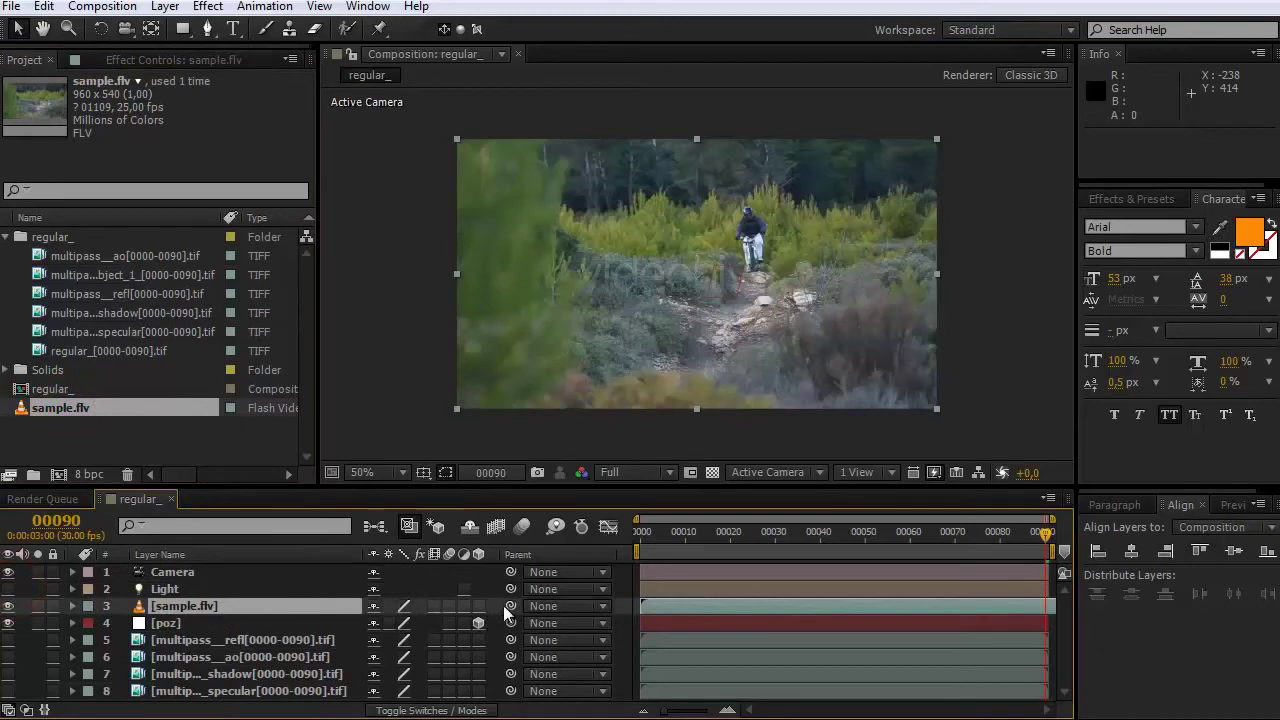
left_click_drag(510, 606, 234, 622)
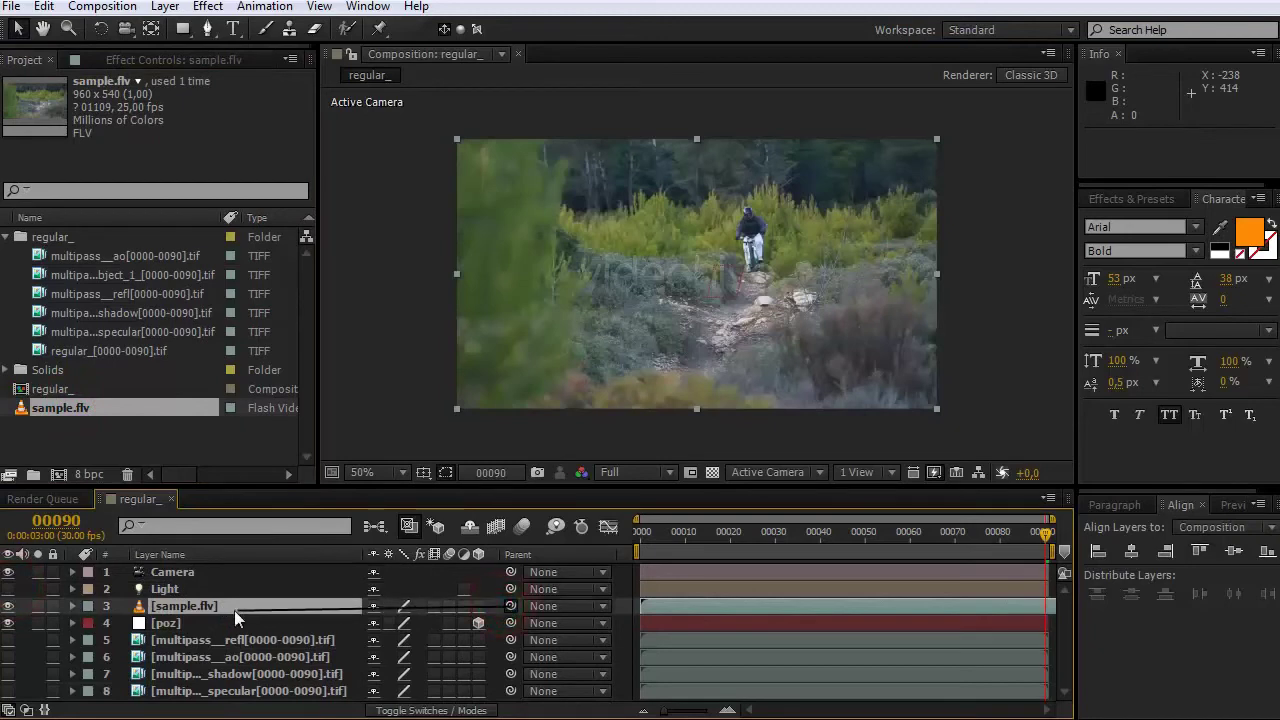
left_click(478, 606)
left_click(208, 605)
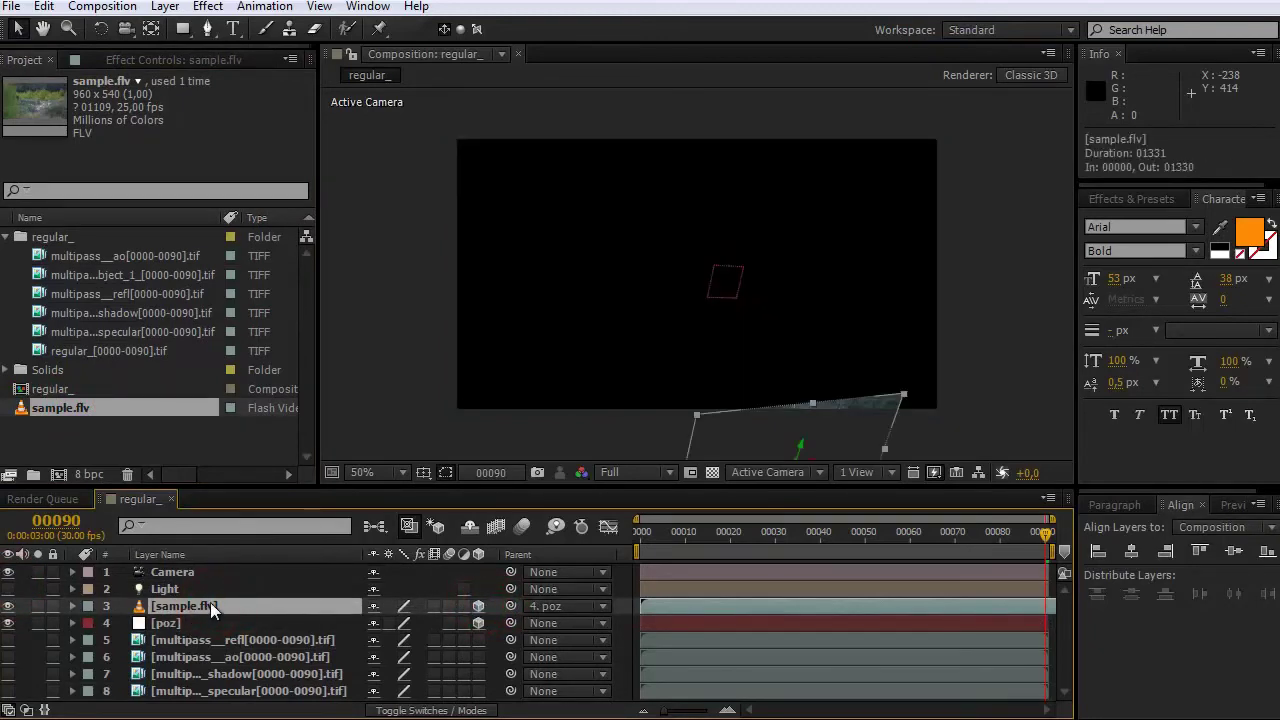
key("p")
left_click(378, 622)
type("0")
left_click(400, 624)
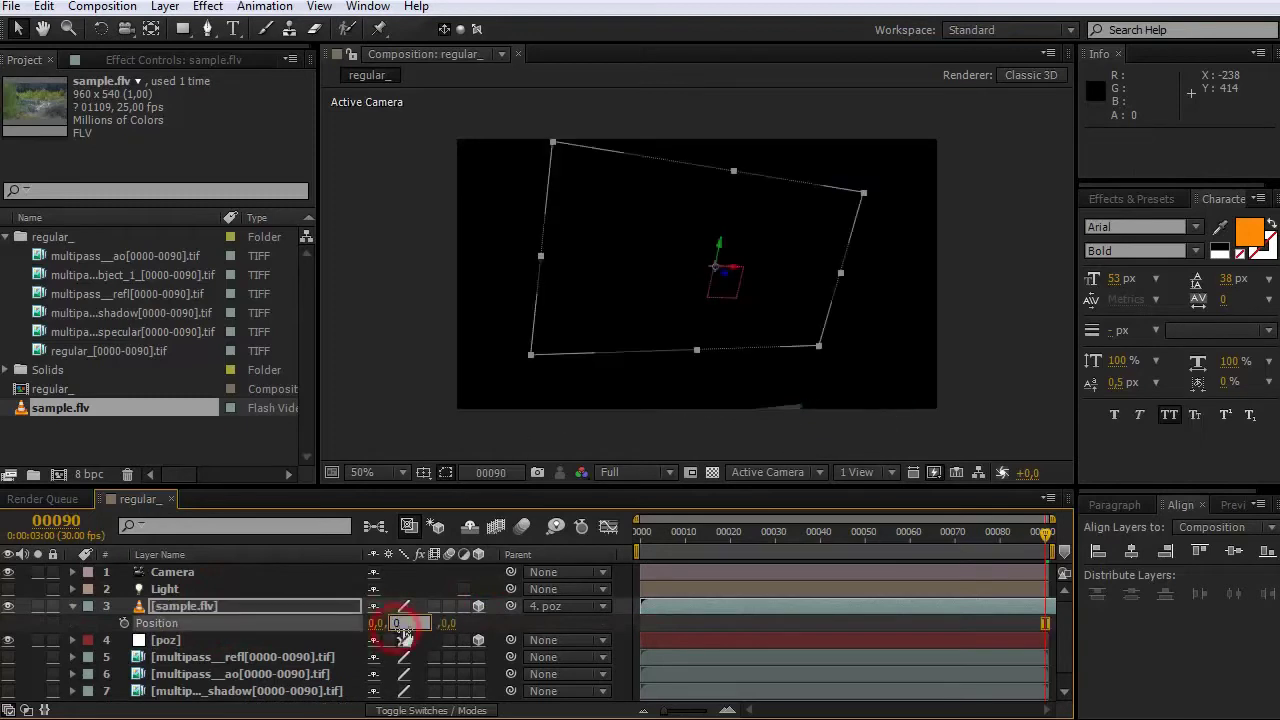
type("0")
key("Return")
left_click(315, 608)
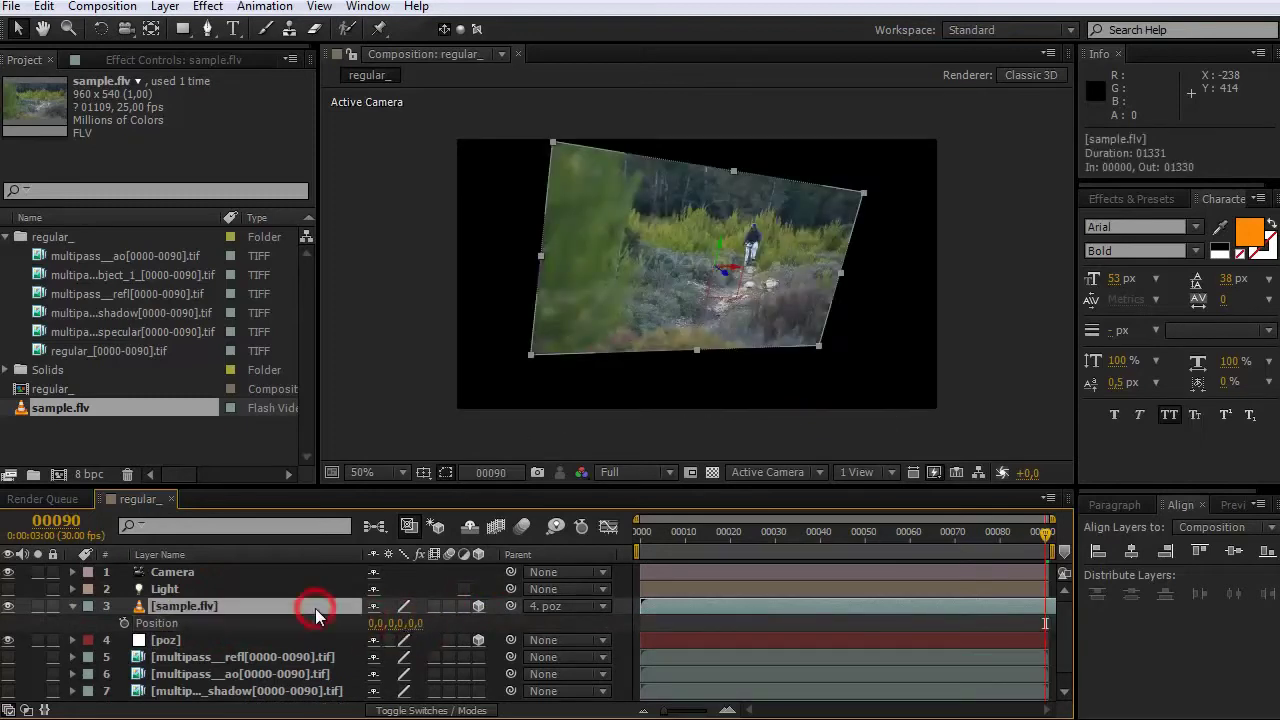
key("r")
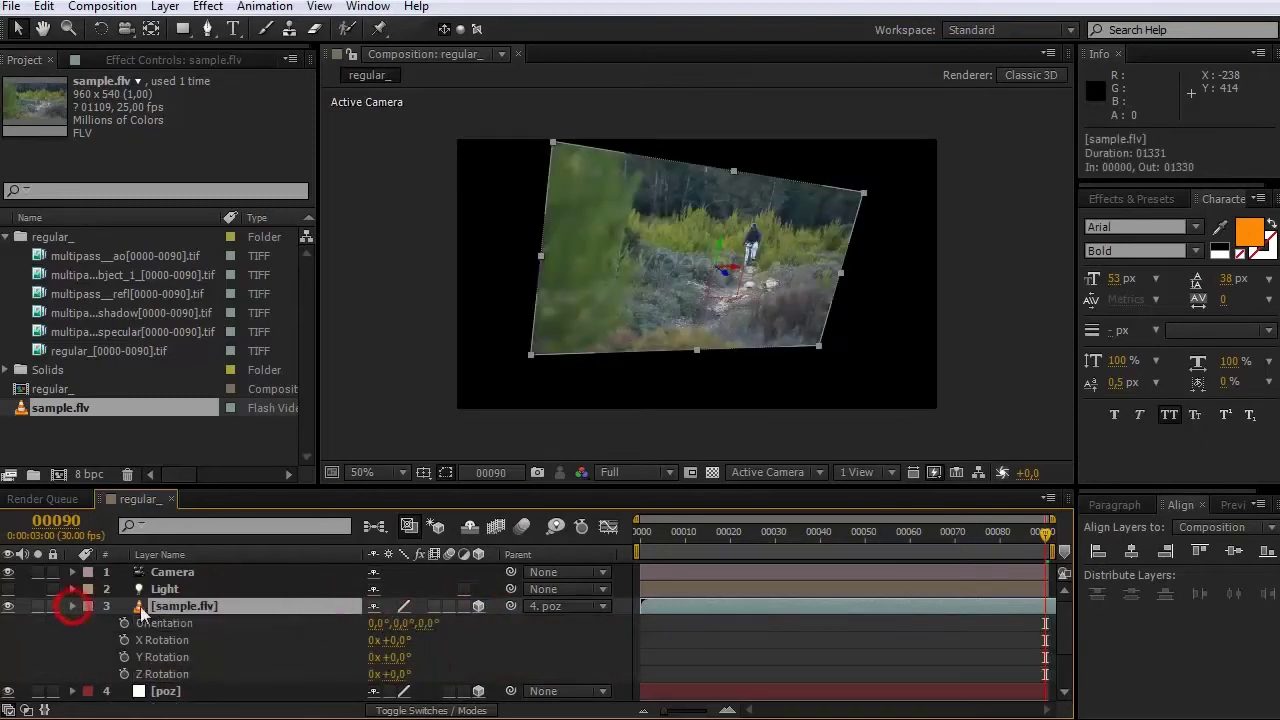
left_click(72, 606)
mouse_move(644, 540)
left_mouse_down()
mouse_move(1062, 568)
mouse_move(802, 560)
left_mouse_up()
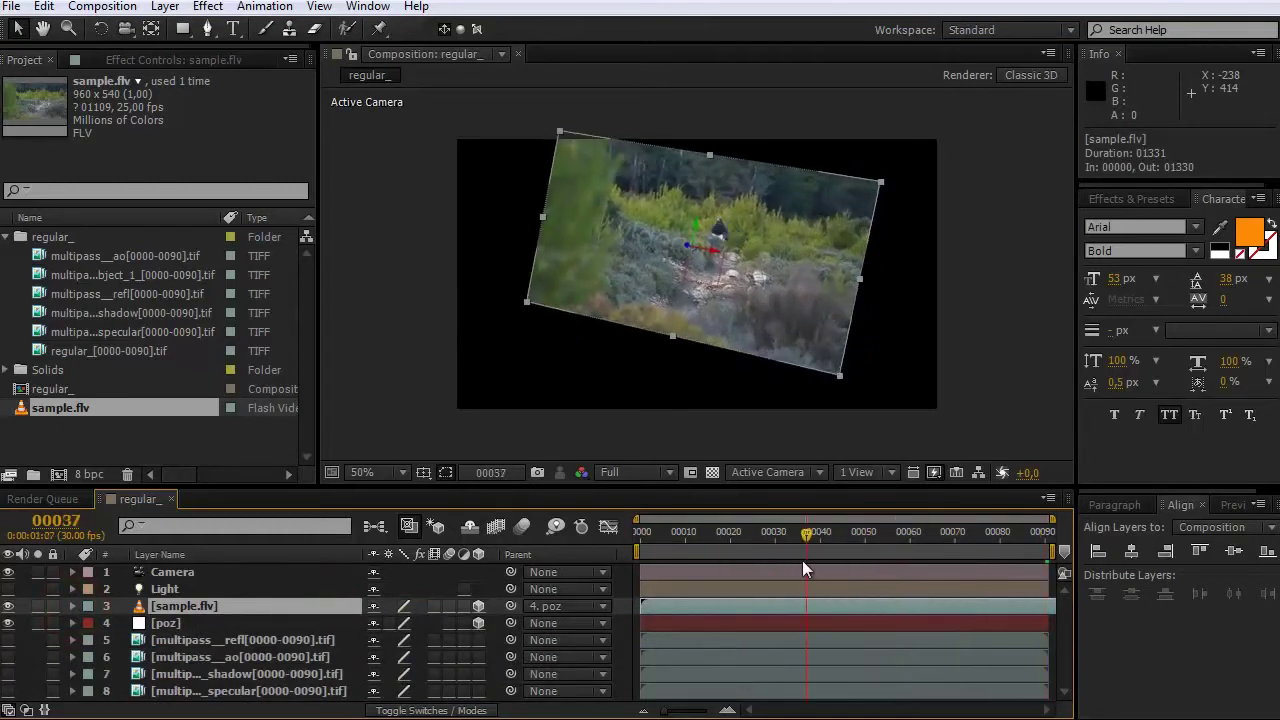
left_click(45, 710)
Step: Time-stretch the sample.flv layer to 300%
mouse_move(850, 606)
left_mouse_down()
mouse_move(915, 614)
mouse_move(867, 612)
left_mouse_up()
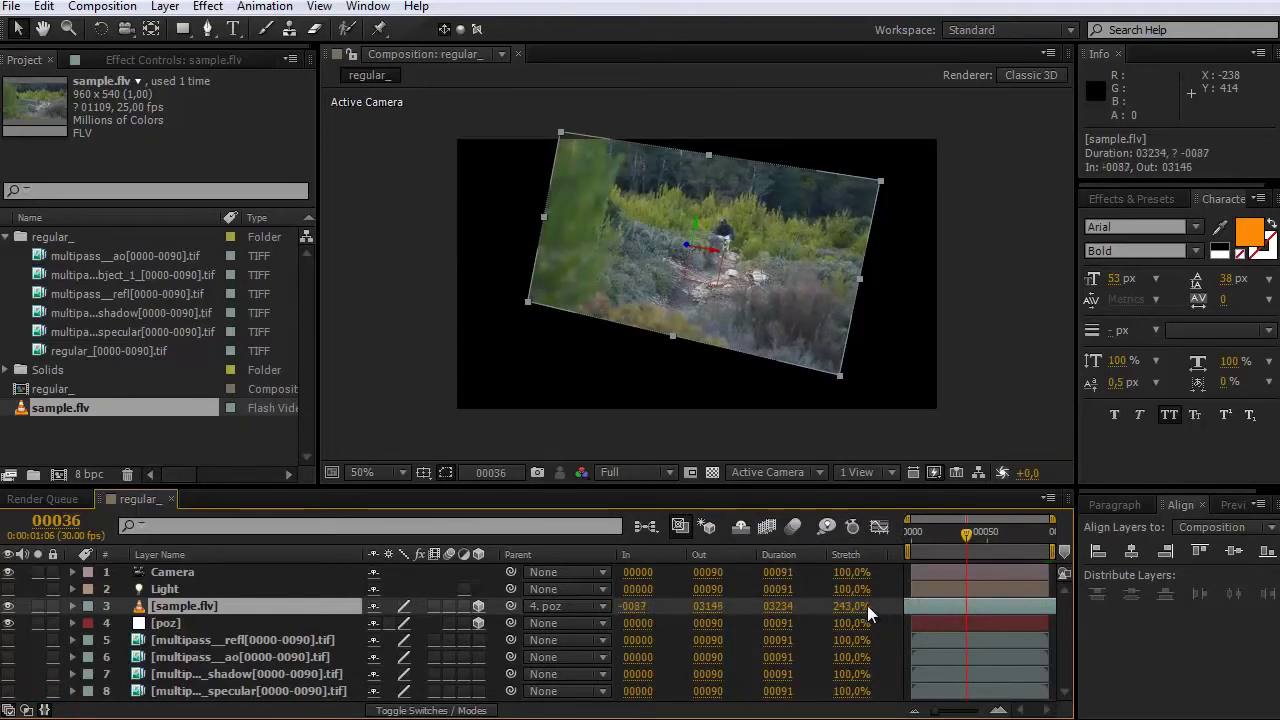
left_click(858, 604)
type("5")
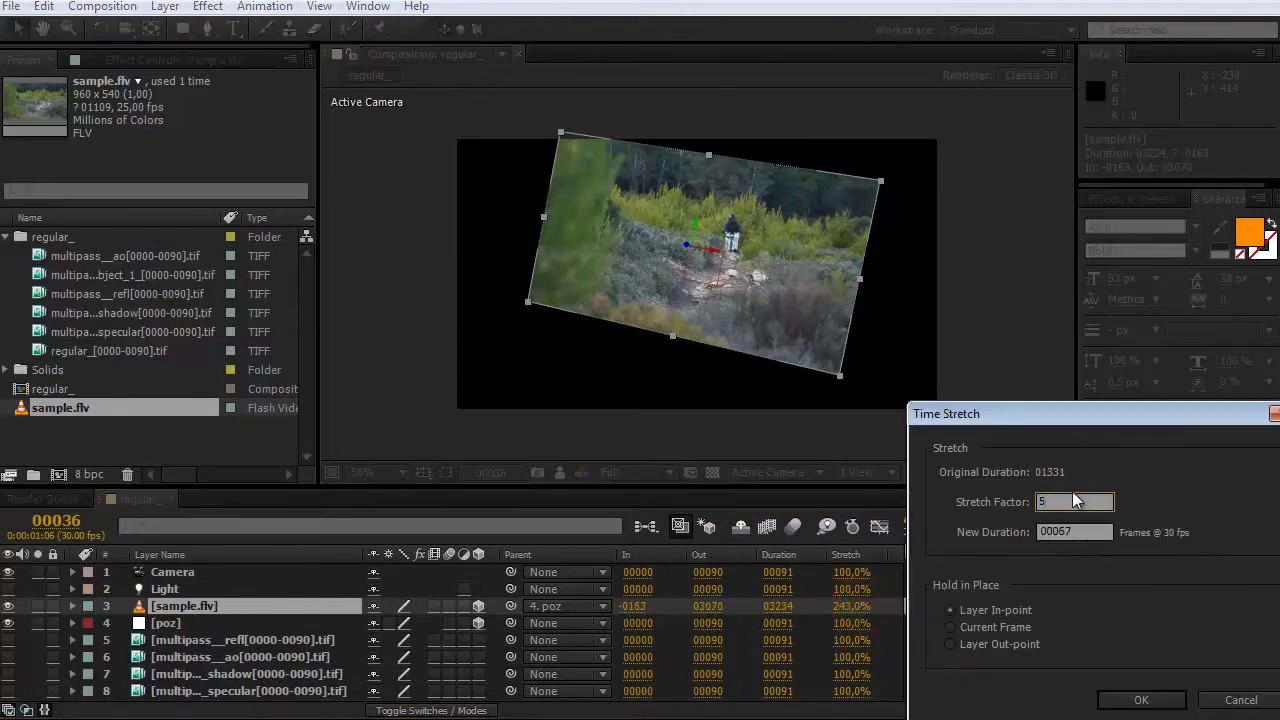
type("00")
key("Return")
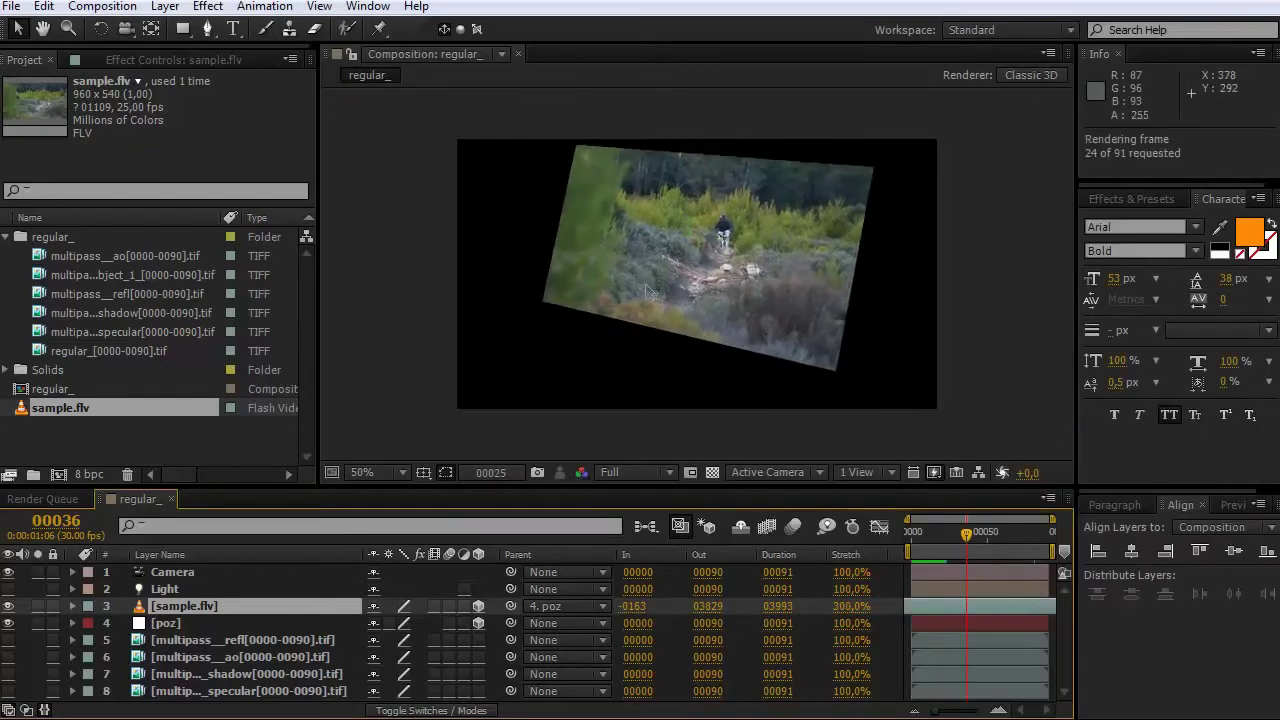
Step: Slide sample.flv earlier so its in point is -0737, then preview the comp
left_click(1036, 605)
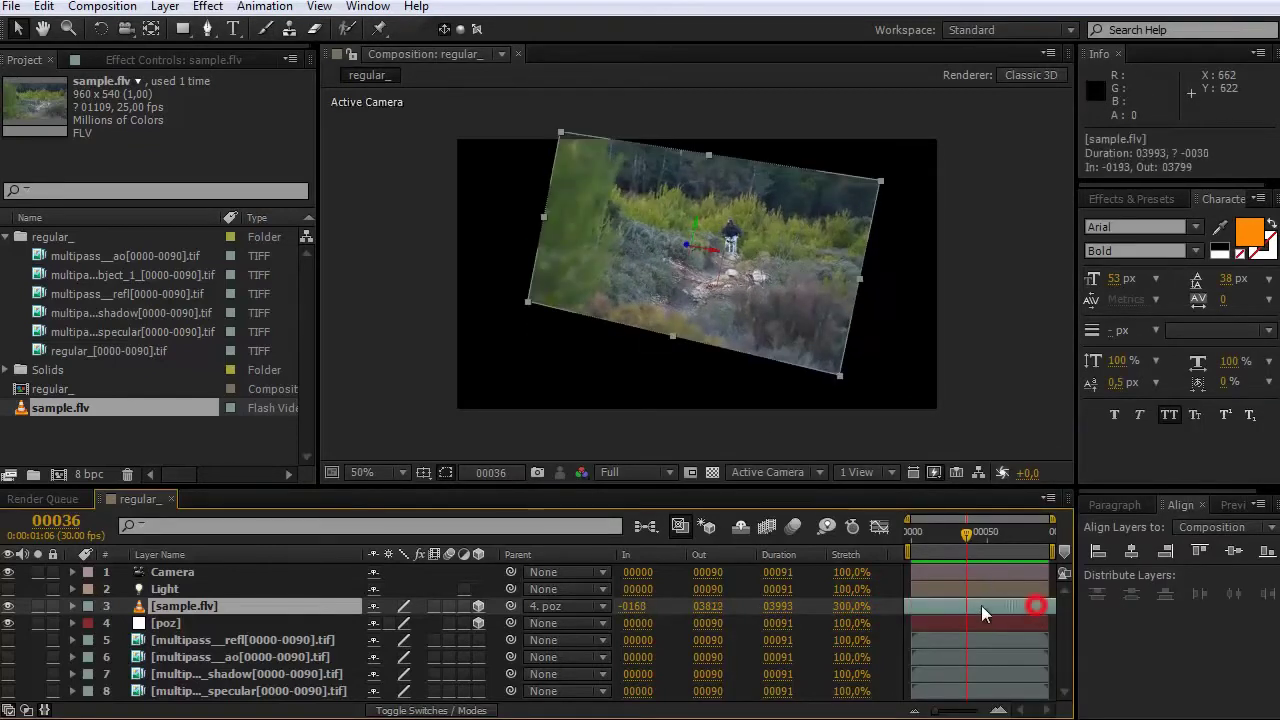
left_click_drag(981, 606, 395, 602)
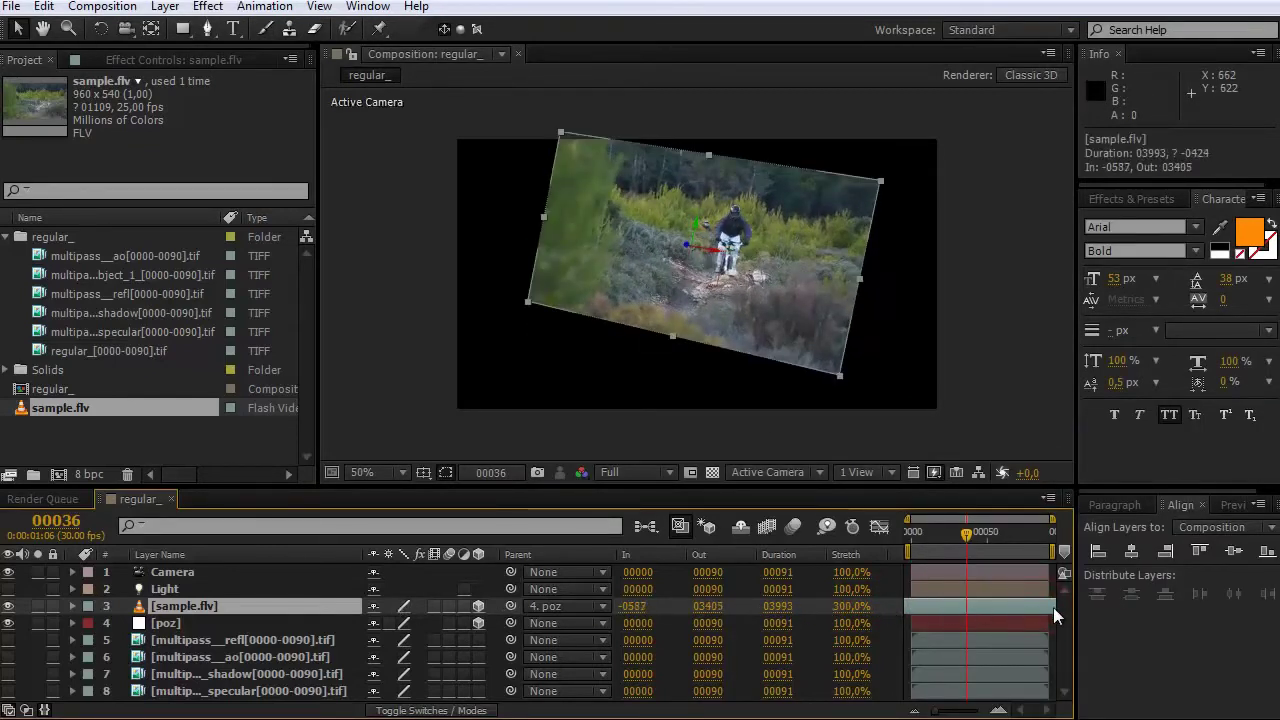
left_click_drag(1053, 607, 530, 602)
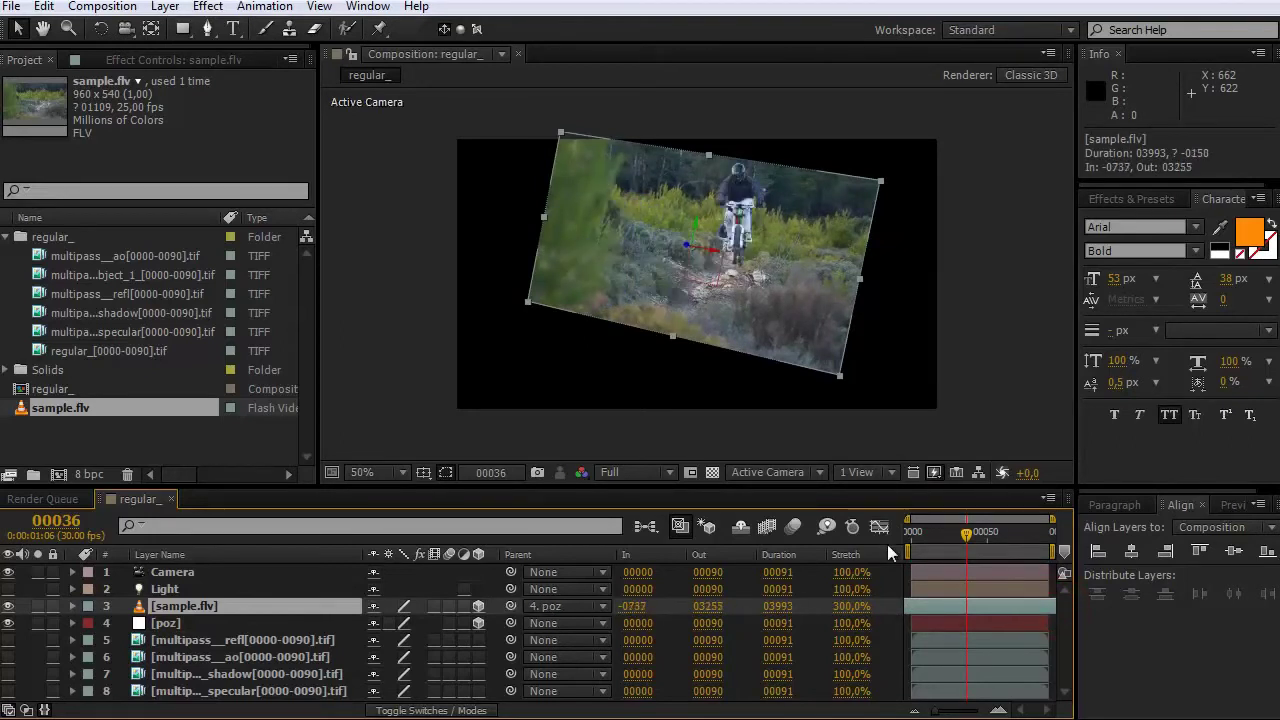
left_click_drag(921, 535, 1068, 571)
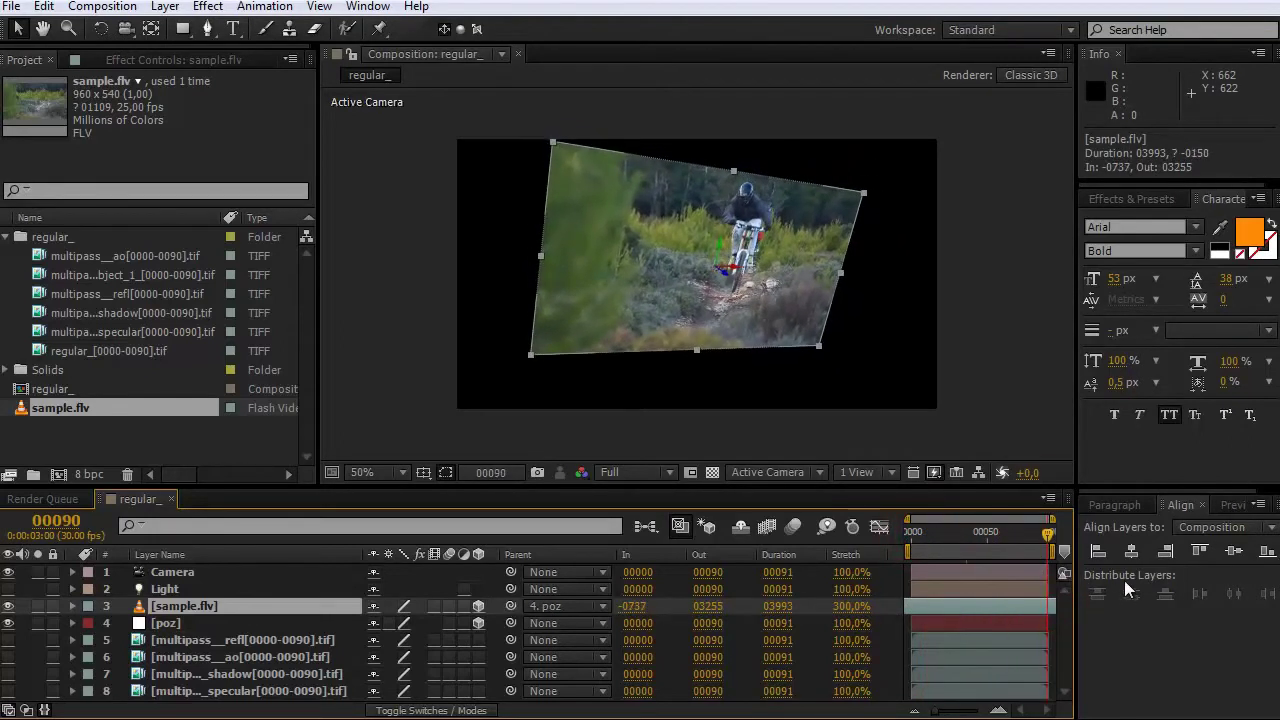
key("KP_0")
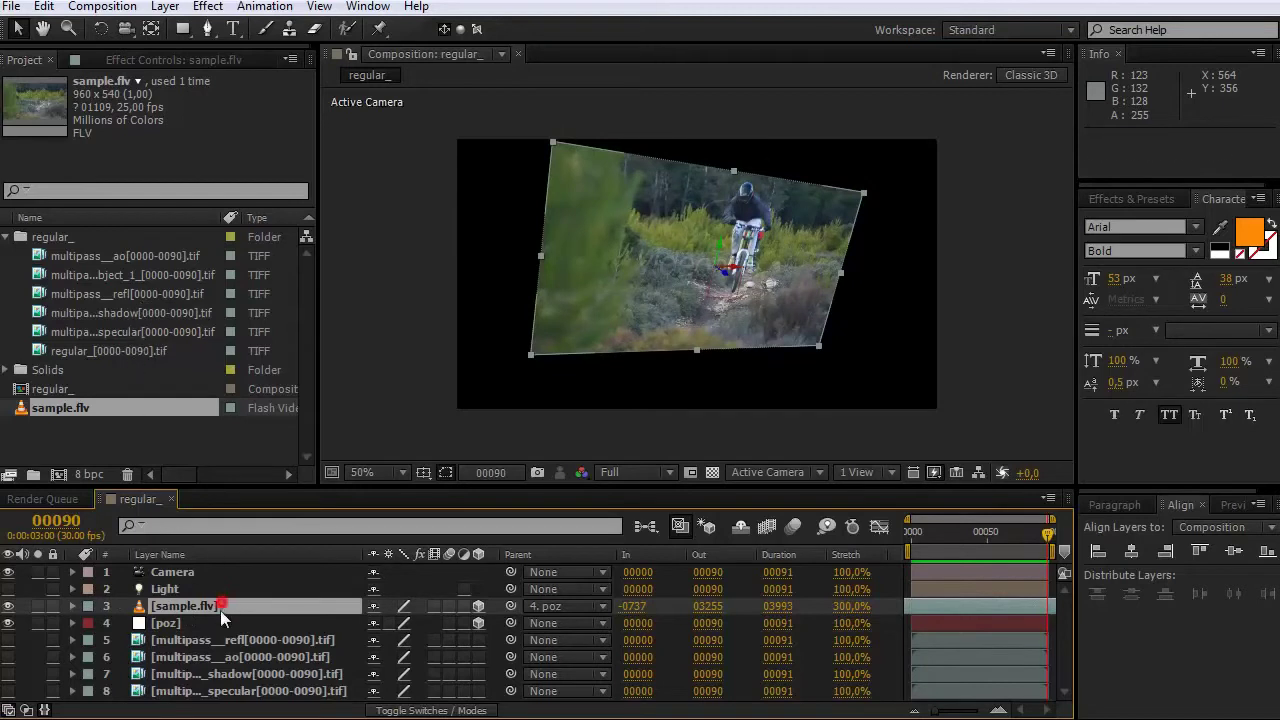
Step: Put sample.flv at the bottom with the object_1 pass above it, showing the Modes columns
left_click_drag(220, 606, 228, 692)
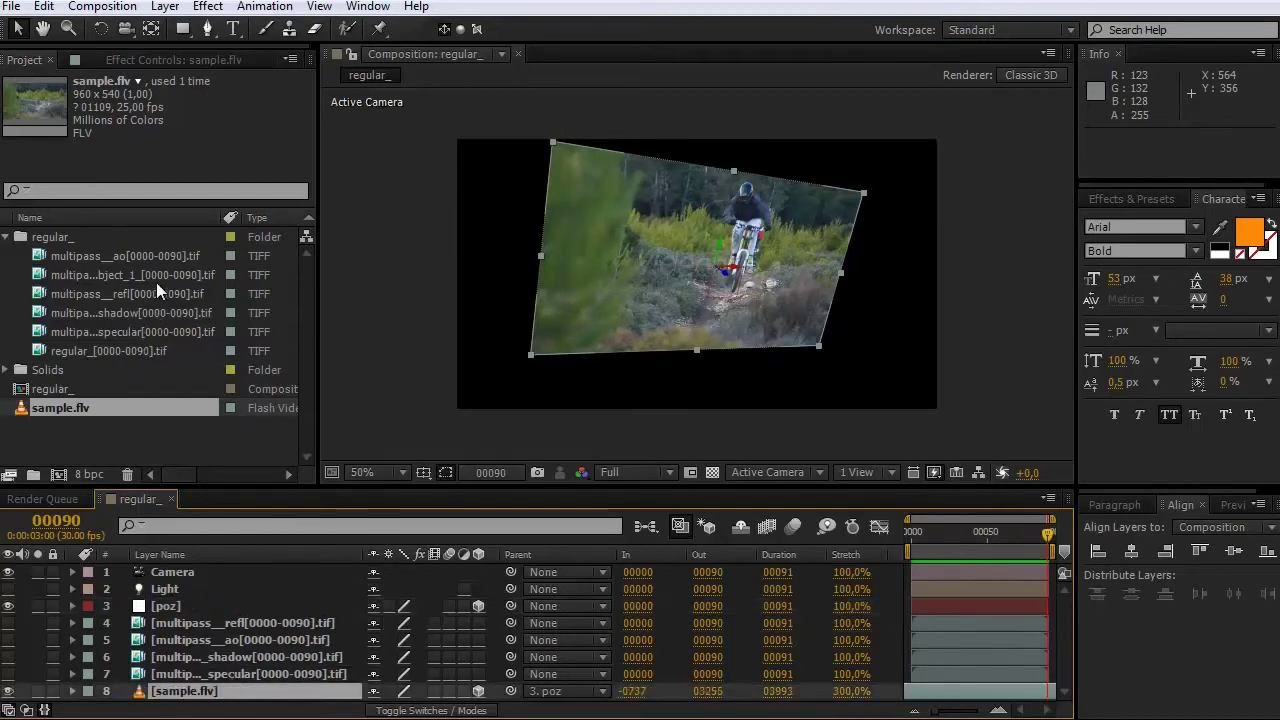
left_click_drag(156, 275, 250, 691, "alt")
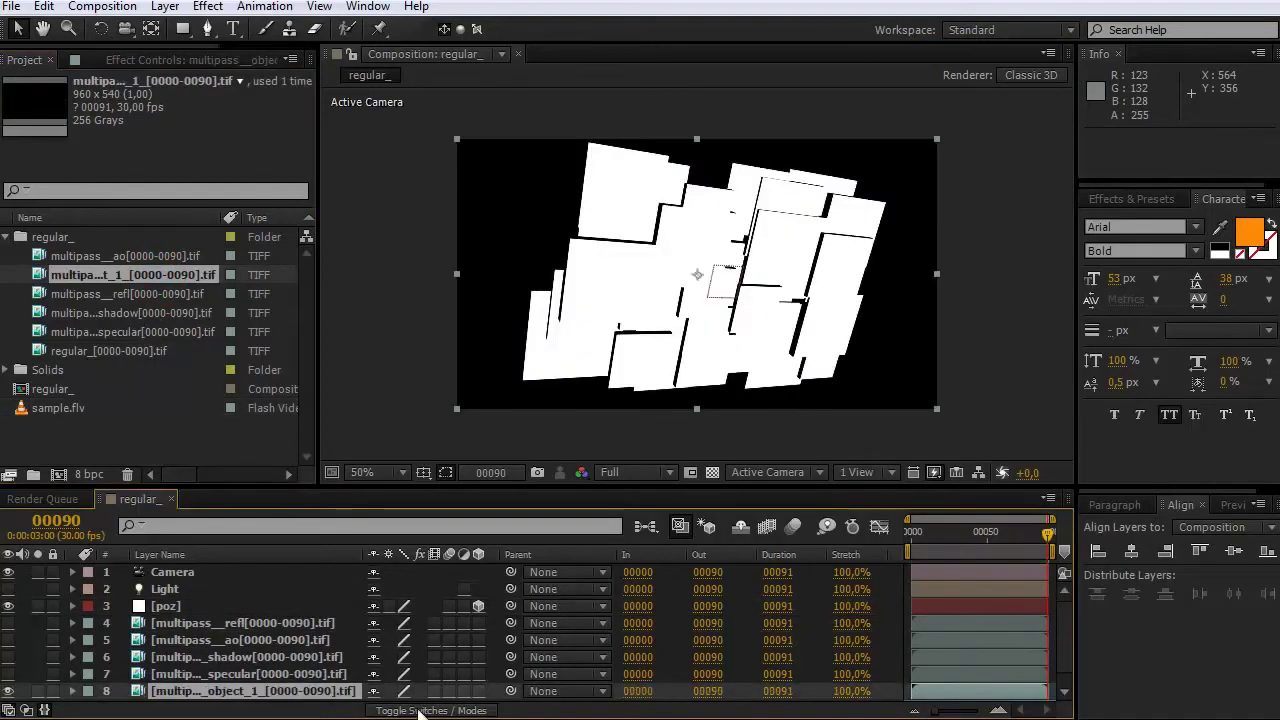
left_click(418, 710)
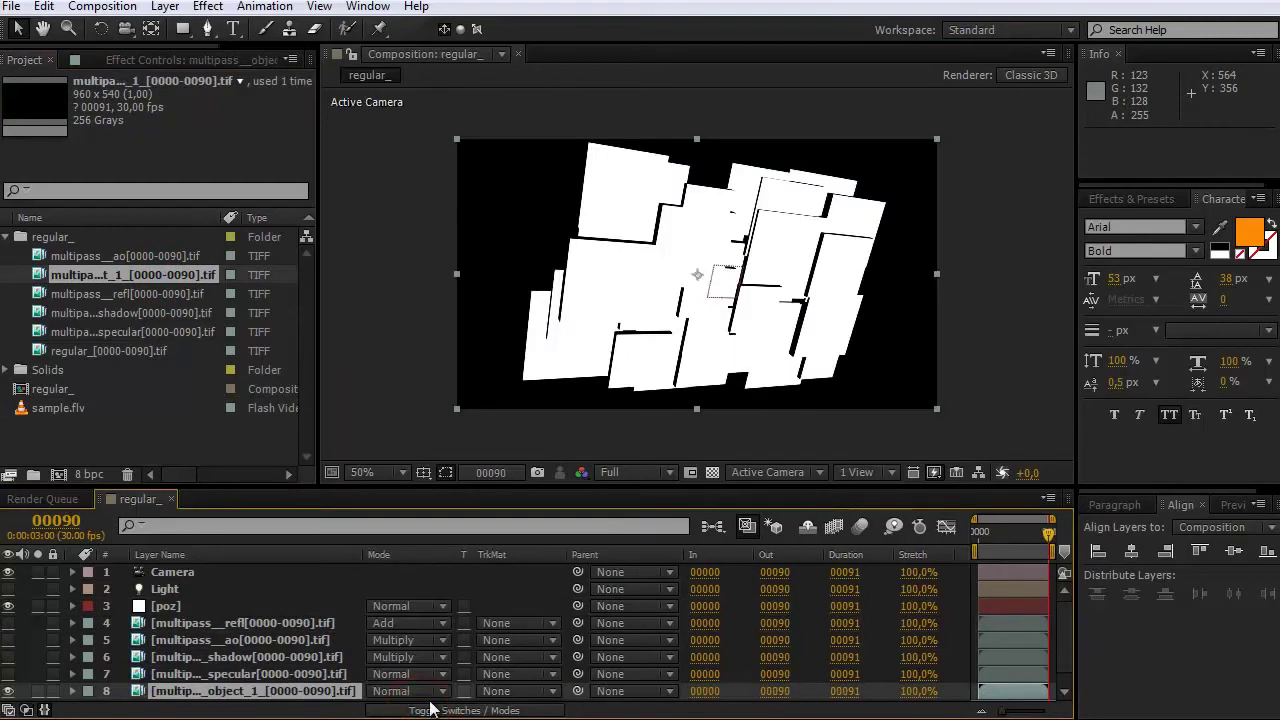
Step: Set sample.flv's track matte to Luma Matte from the object_1 pass, viewed at 100%
left_click(497, 691)
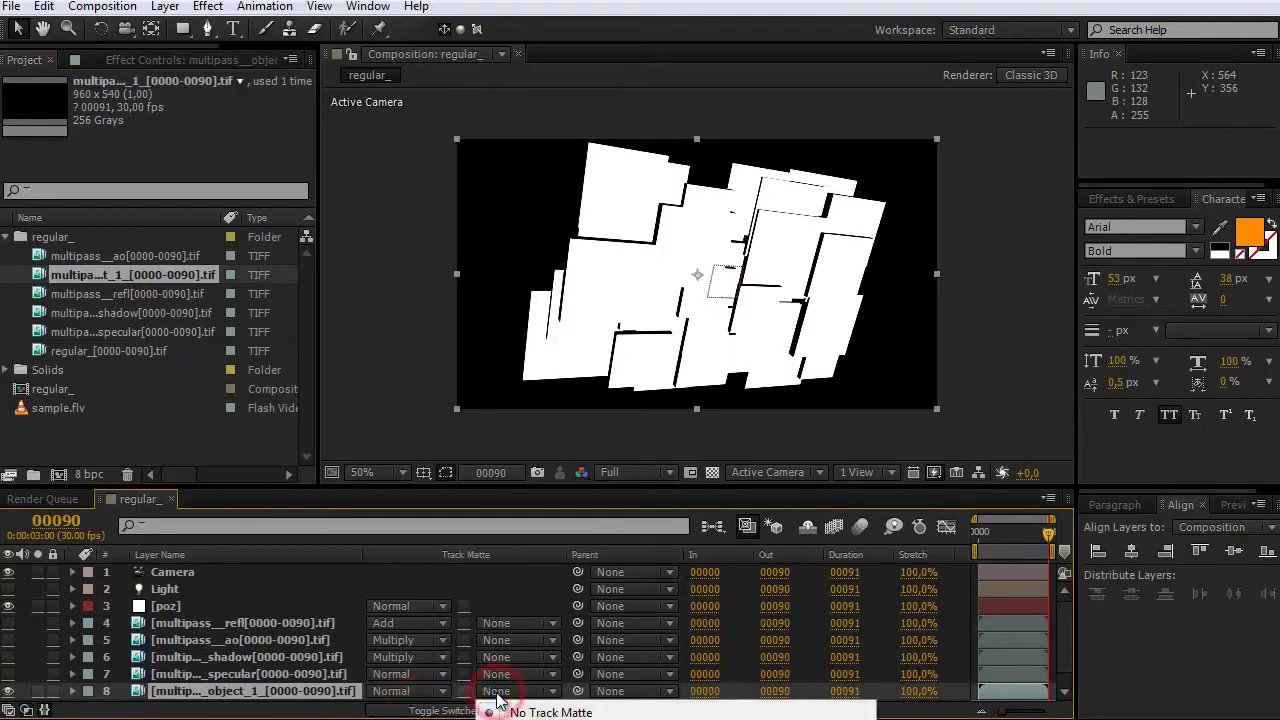
left_click(520, 712)
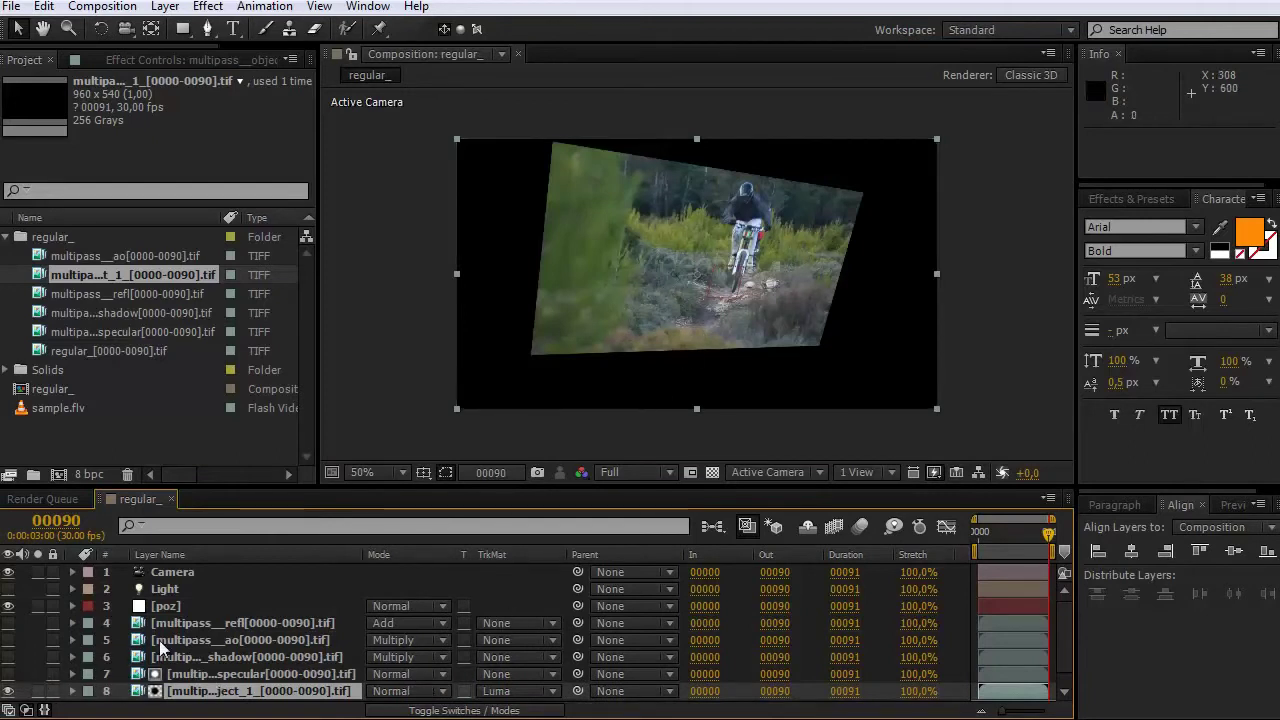
scroll(212, 650, "down", 1)
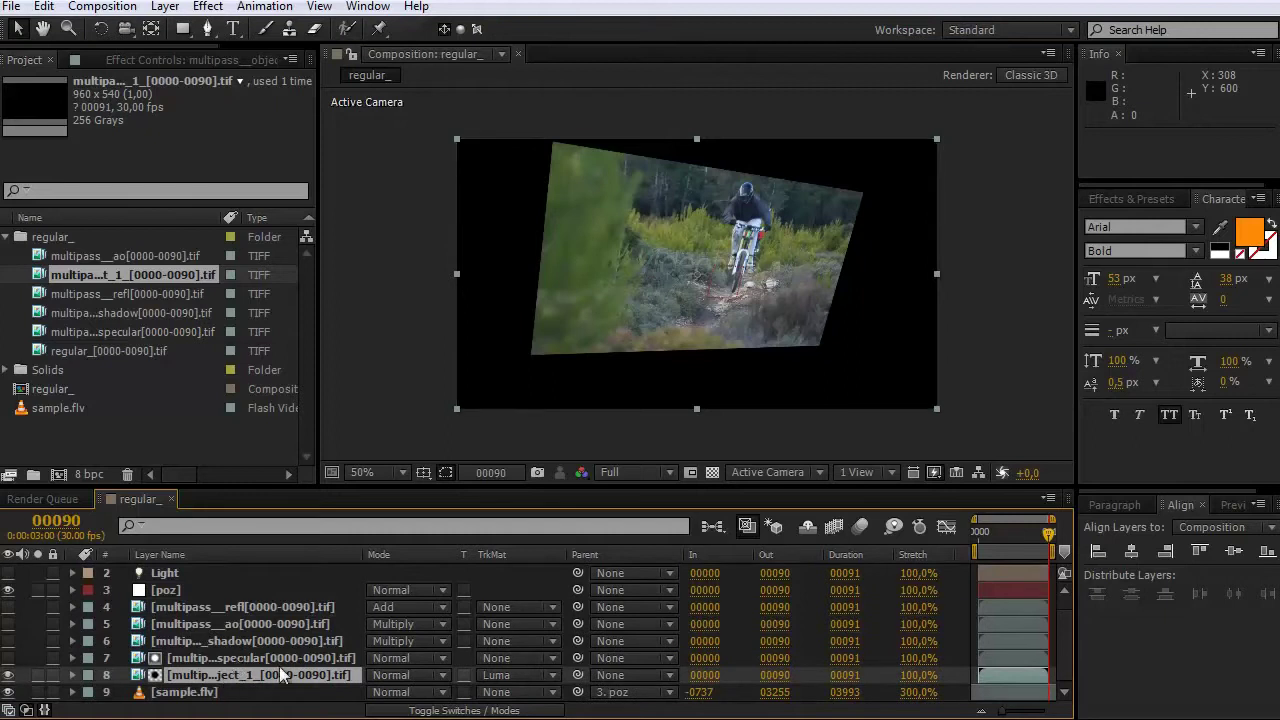
key("ctrl+z")
left_click(500, 692)
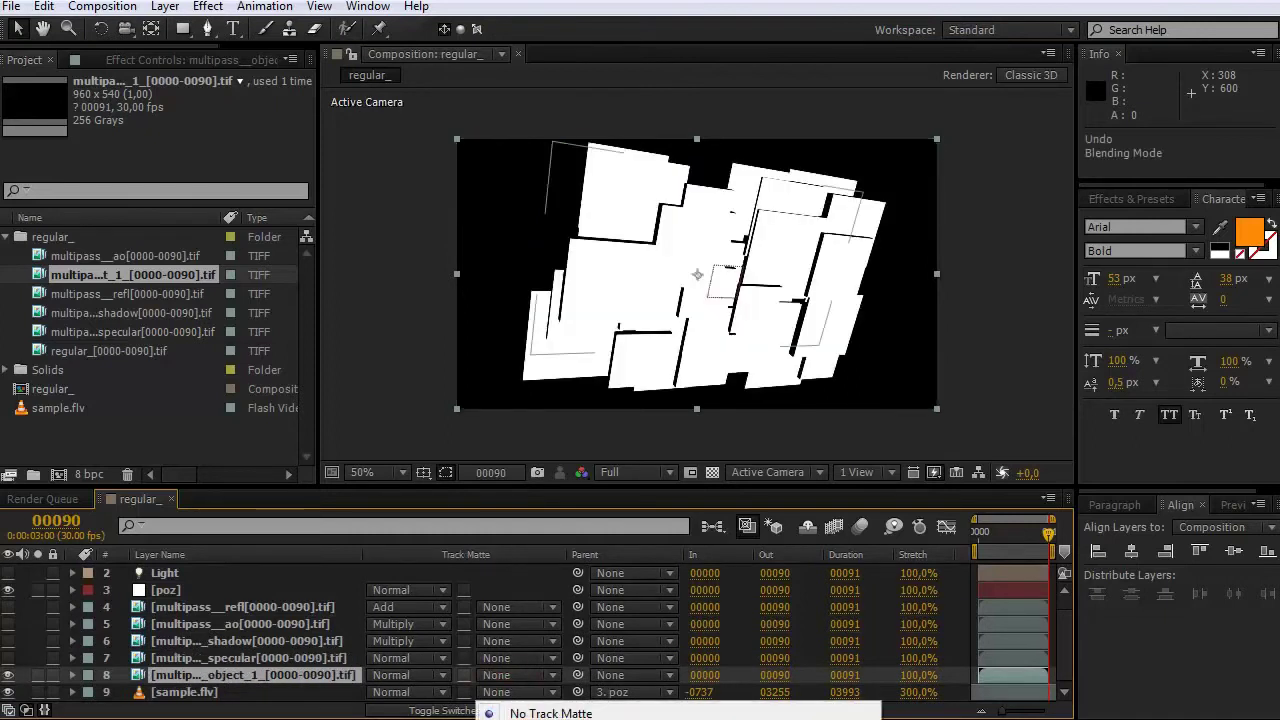
left_click(550, 713)
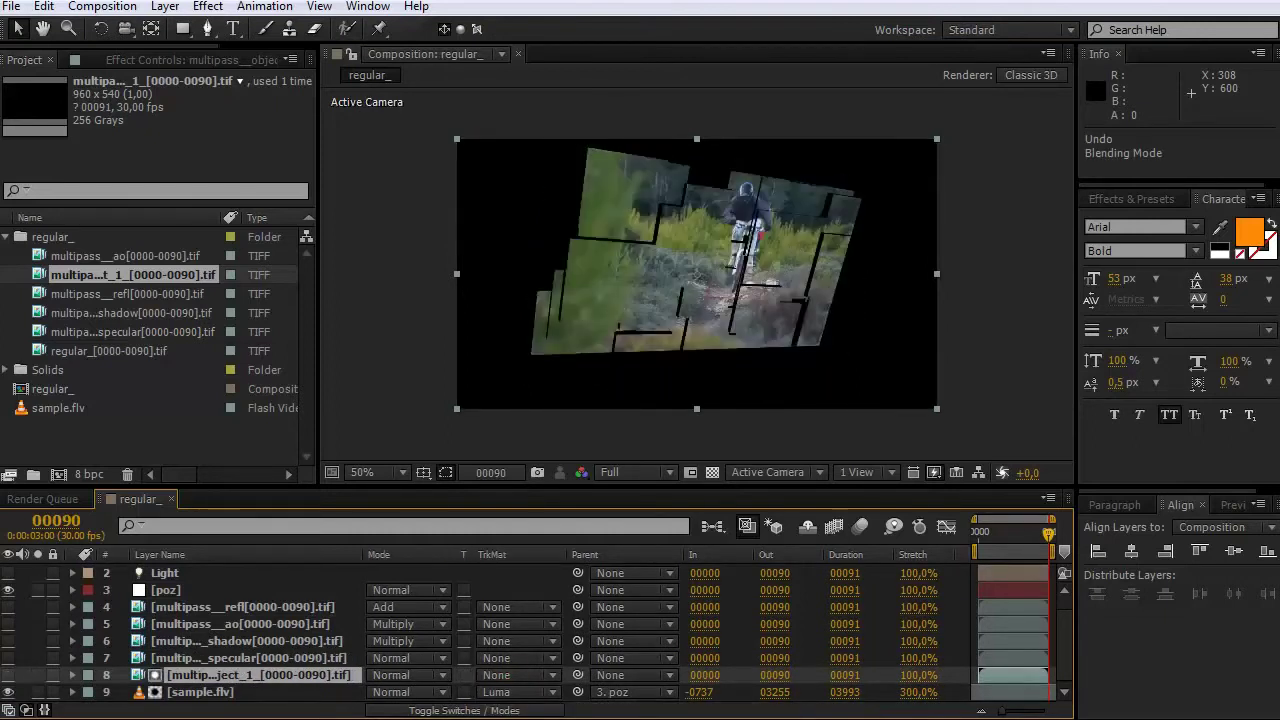
key("/")
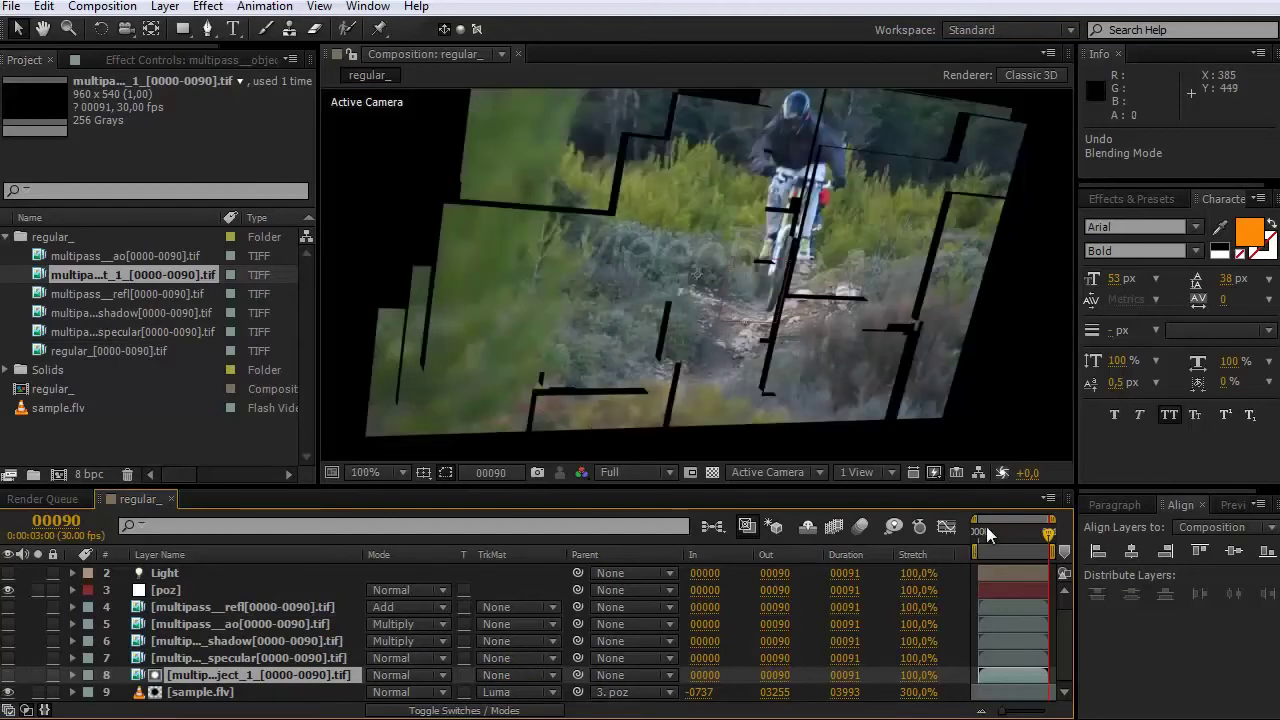
Step: Set the specular pass layer's blending mode to Add
left_click_drag(986, 528, 1031, 536)
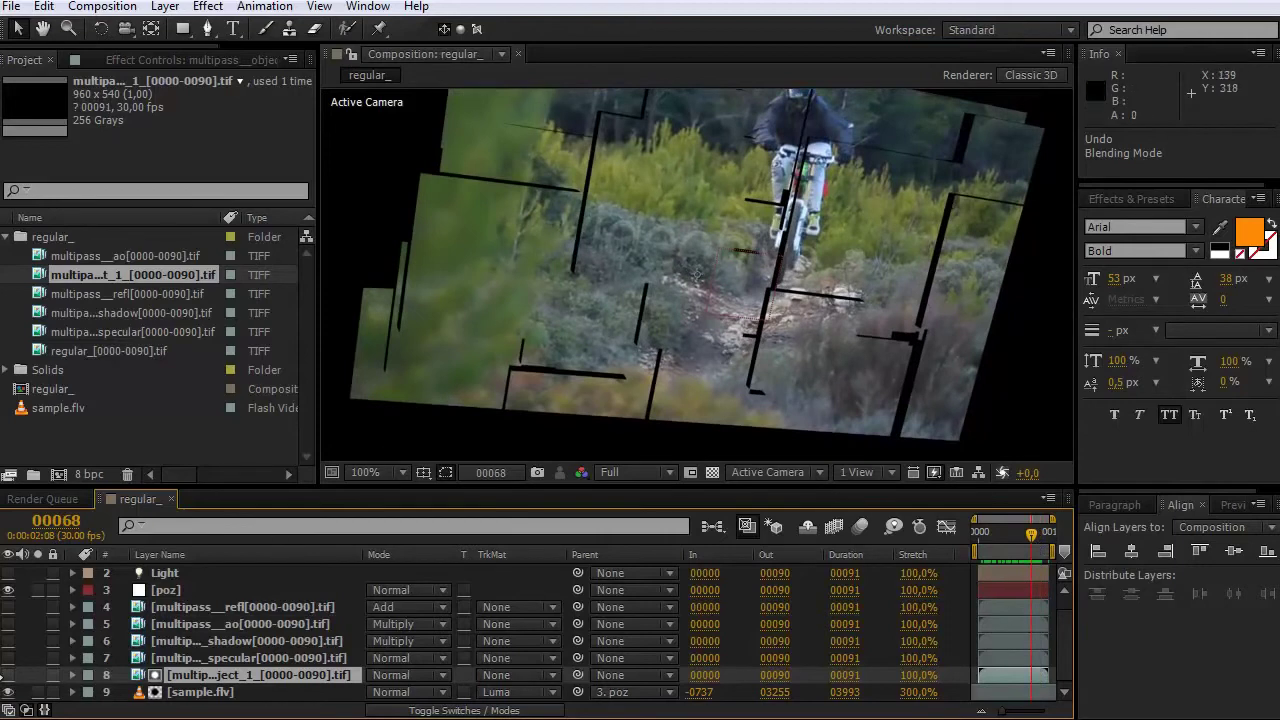
left_click(226, 657)
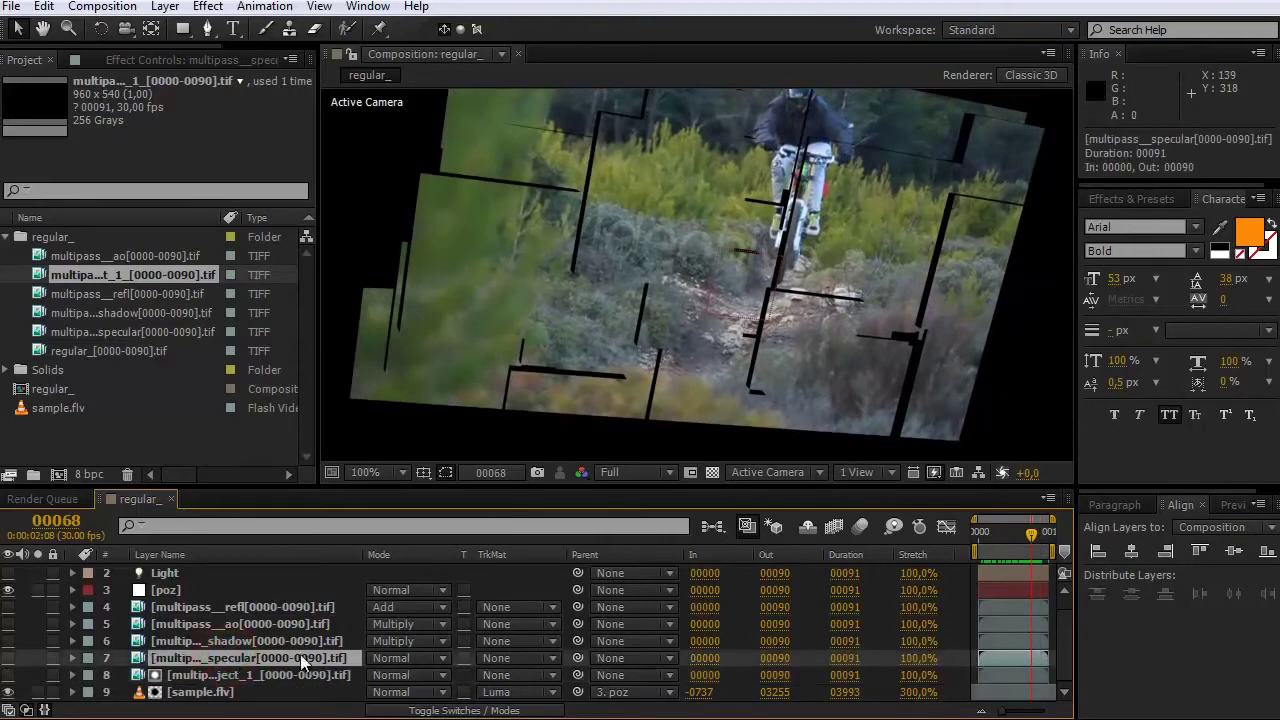
left_click(415, 657)
left_click(460, 262)
Step: Make the refl pass visible and add a Levels effect with Input White at 120
left_click(266, 608)
left_click(7, 607)
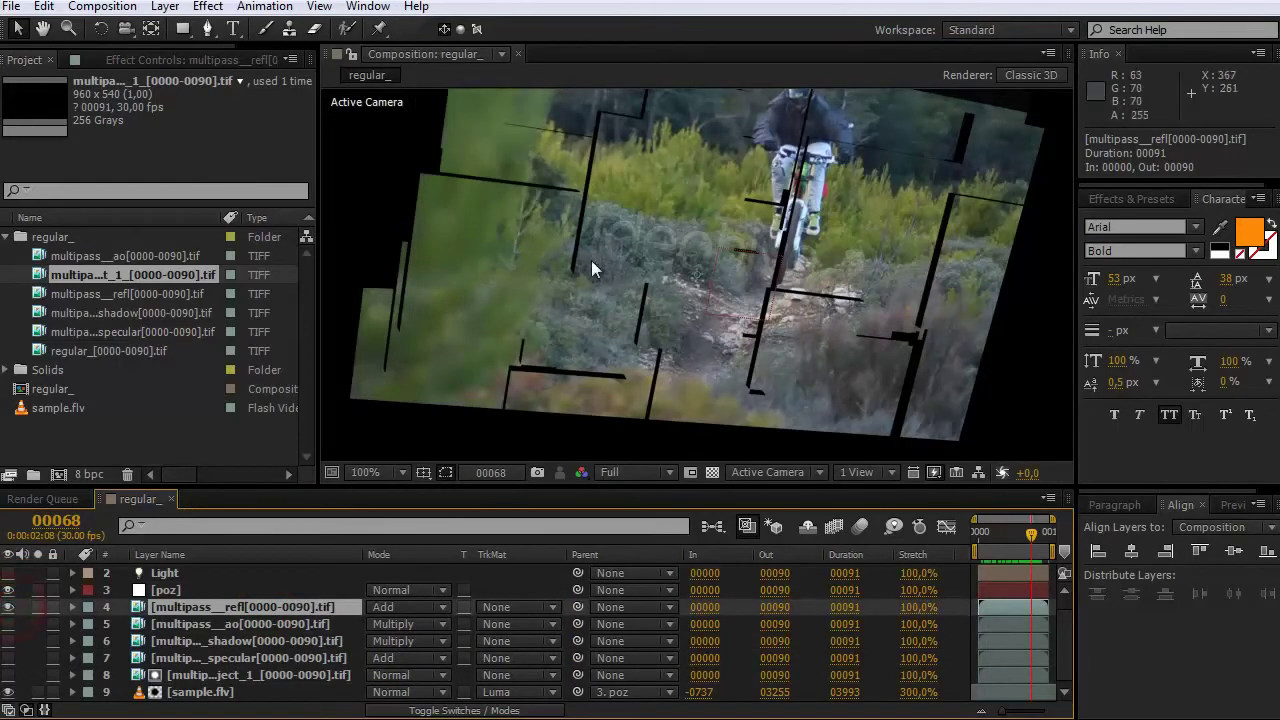
key("ctrl+d")
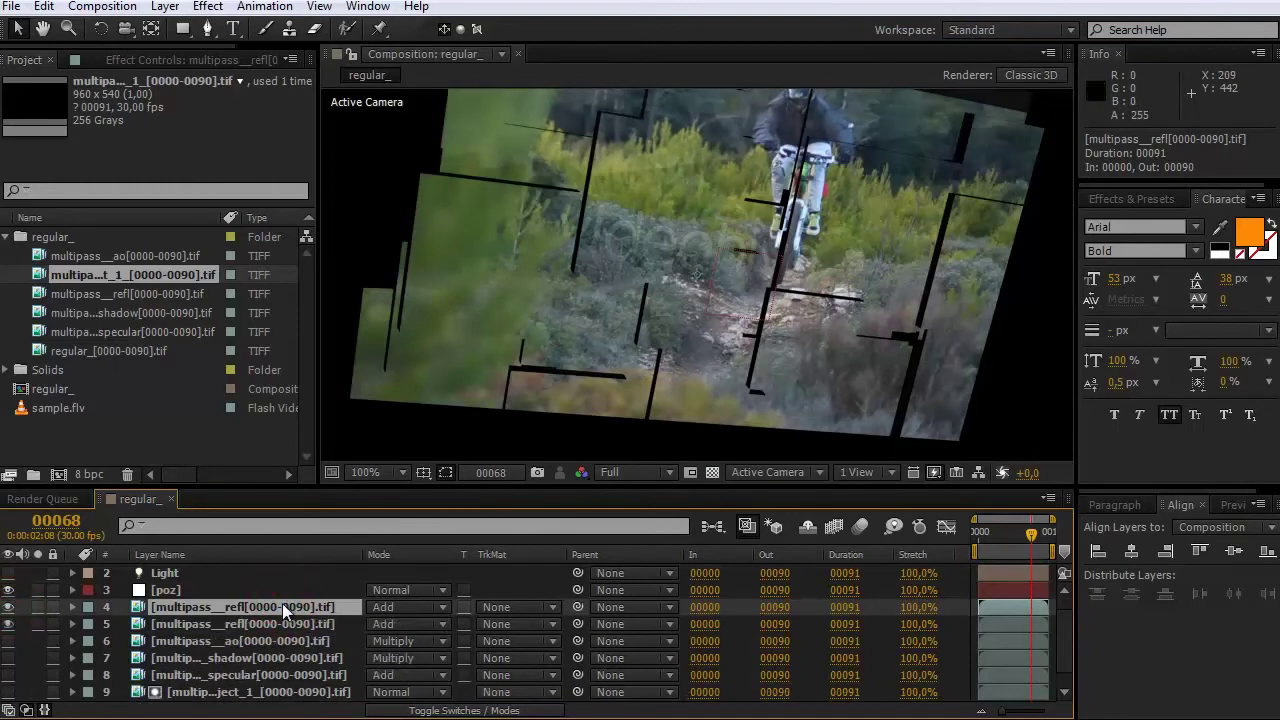
key("ctrl+d")
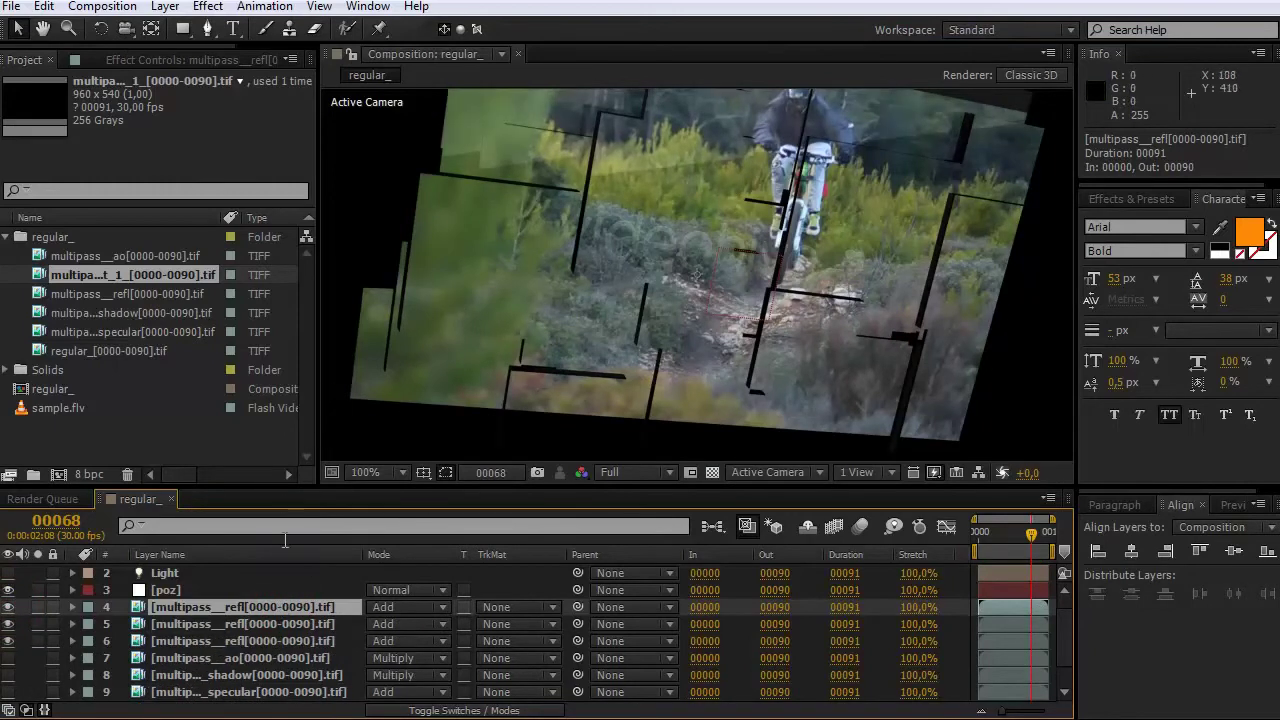
key("ctrl+z")
key("ctrl+z")
right_click(236, 460)
mouse_move(313, 419)
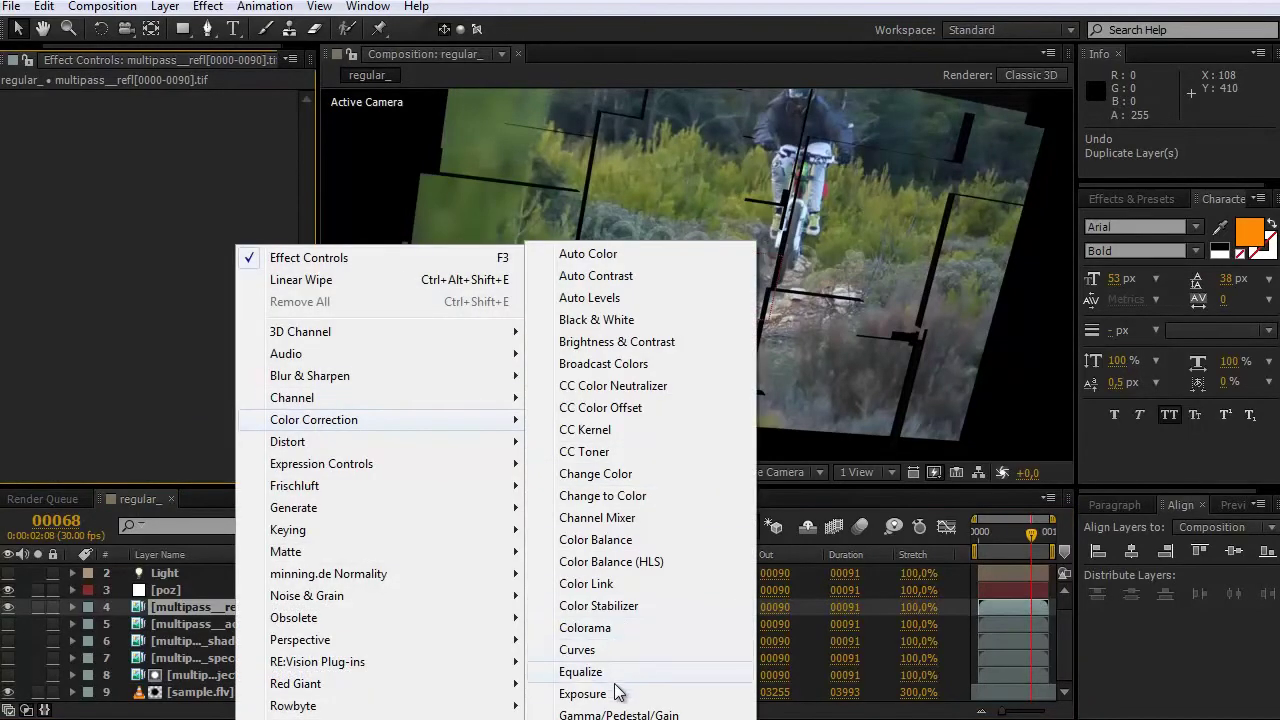
left_click(600, 715)
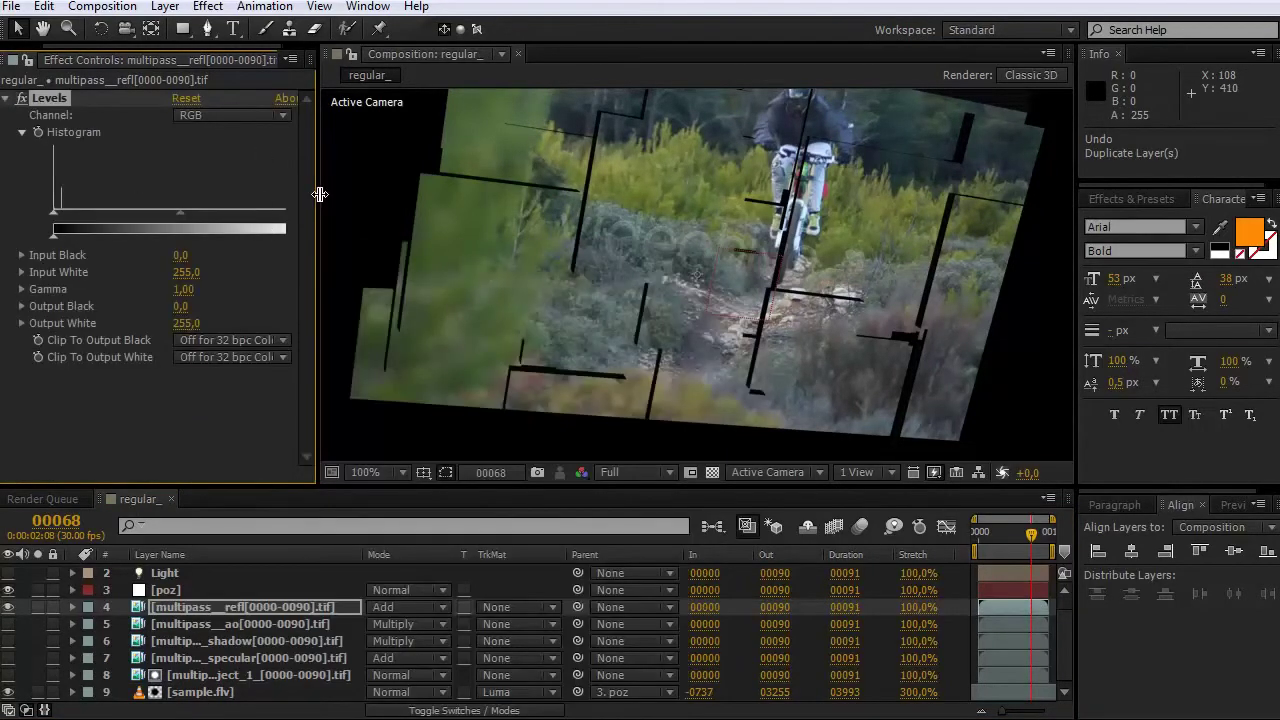
mouse_move(319, 194)
left_mouse_down()
mouse_move(357, 198)
mouse_move(106, 222)
mouse_move(178, 231)
left_mouse_up()
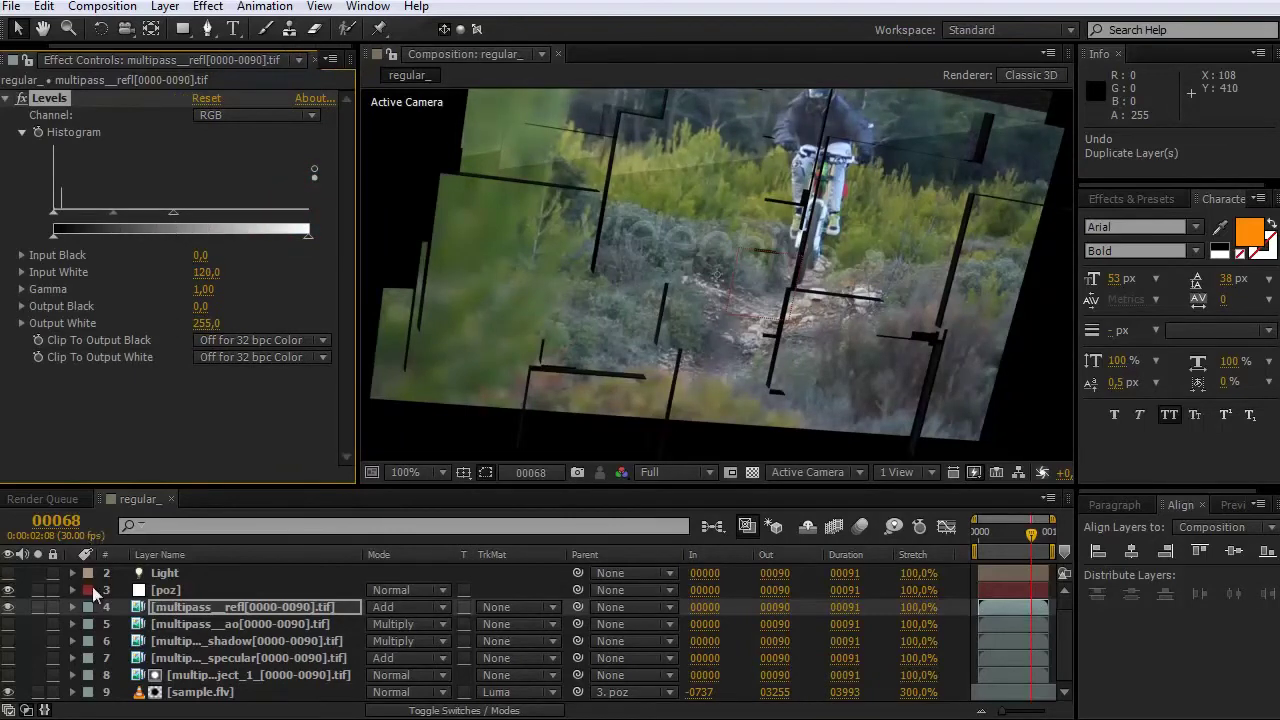
Step: Turn on the ao, shadow and specular passes with Preserve Transparency enabled on each
left_click(8, 624)
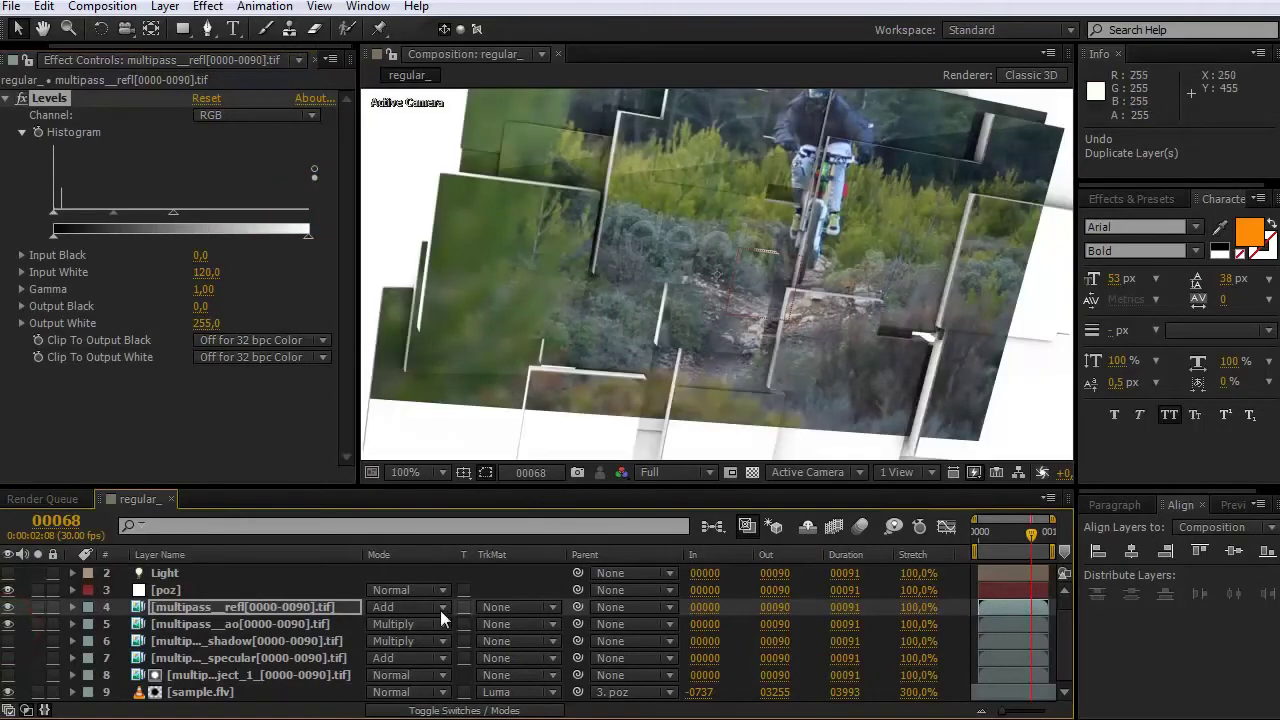
left_click(463, 624)
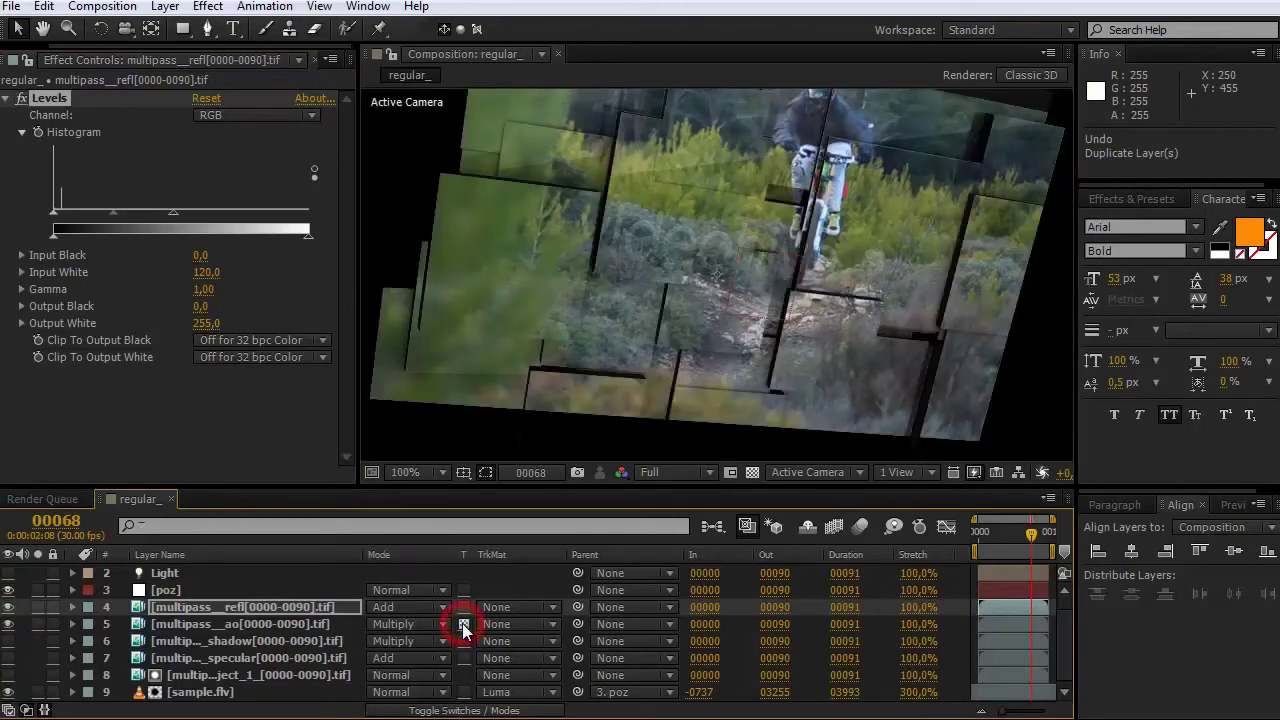
left_click_drag(665, 197, 764, 267)
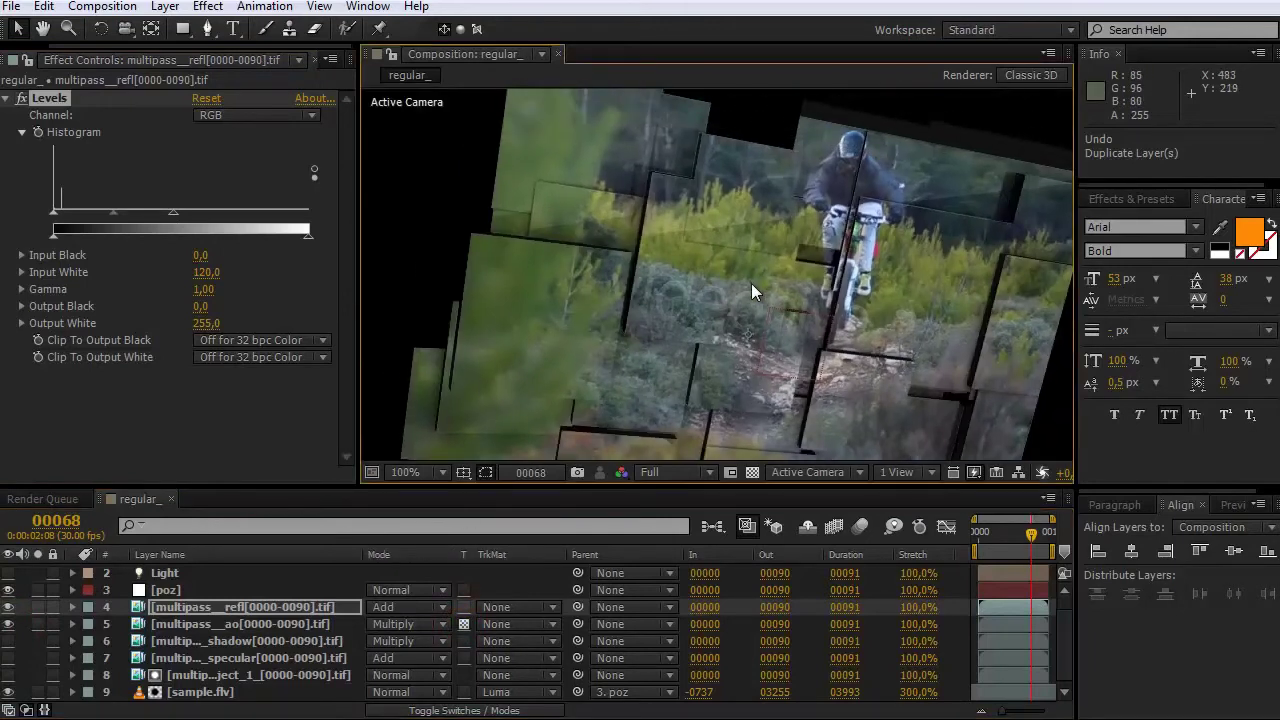
left_click(8, 641)
left_click(463, 641)
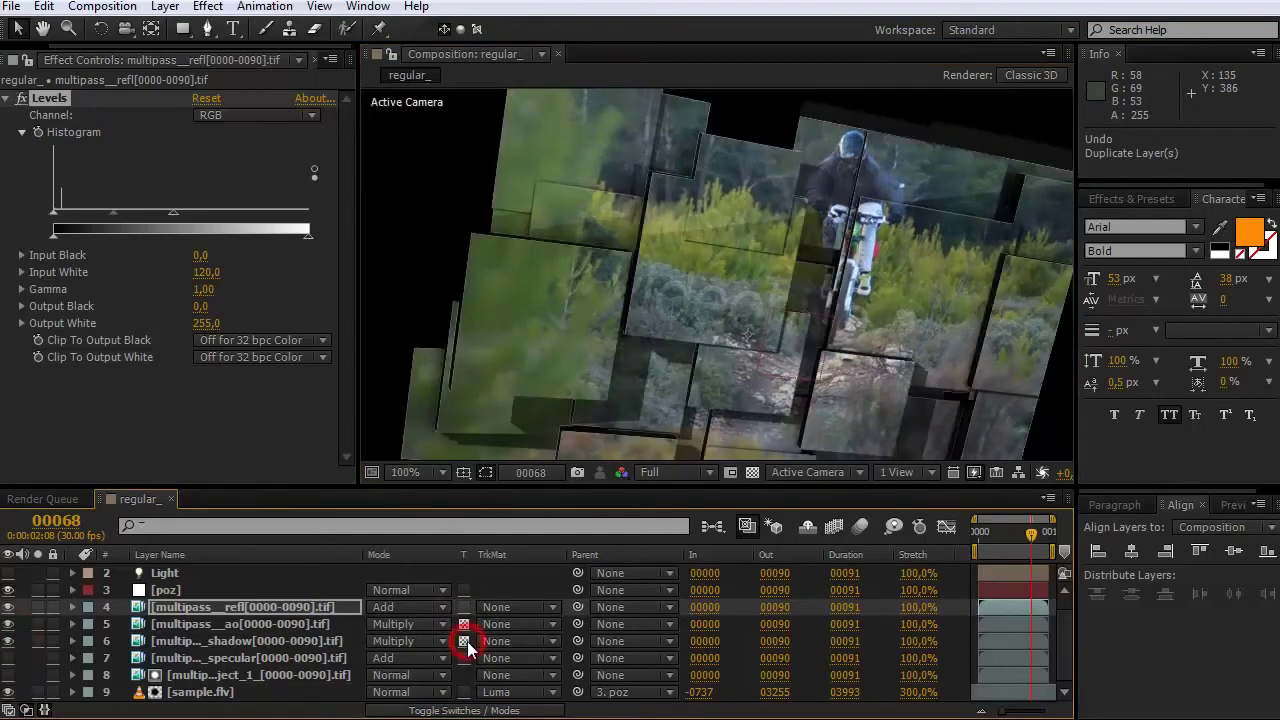
left_click(8, 658)
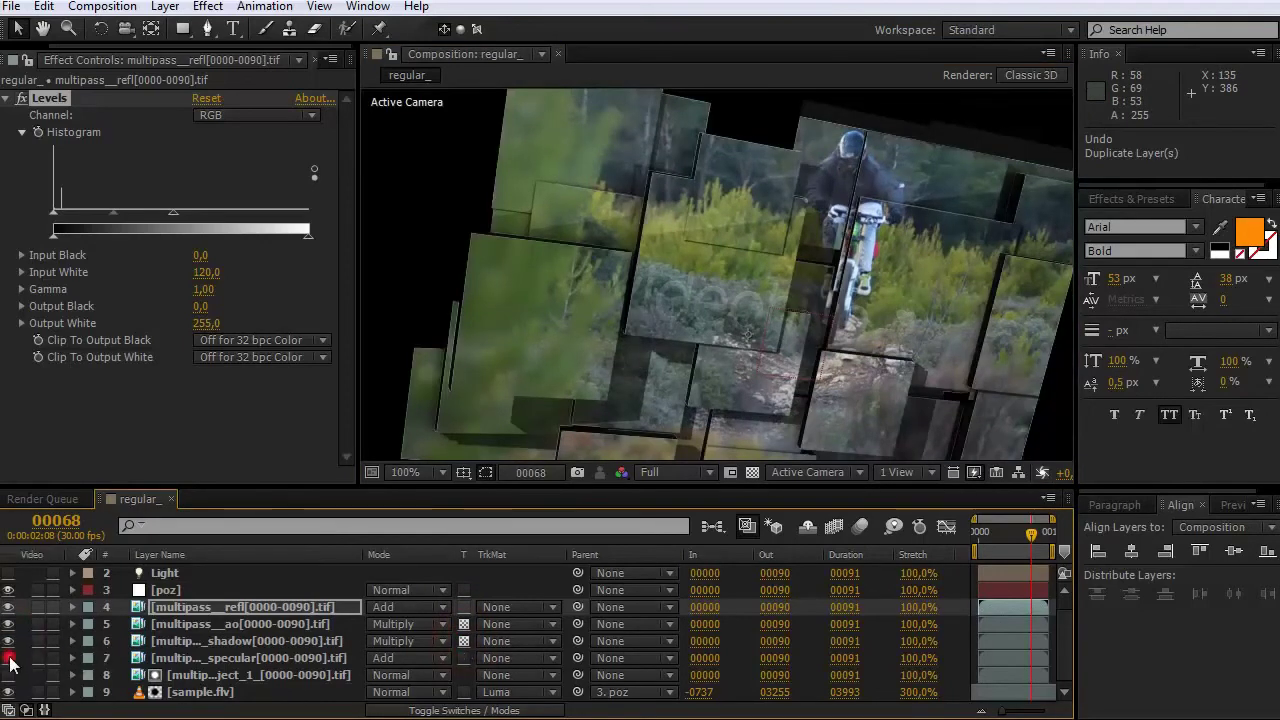
left_click(463, 658)
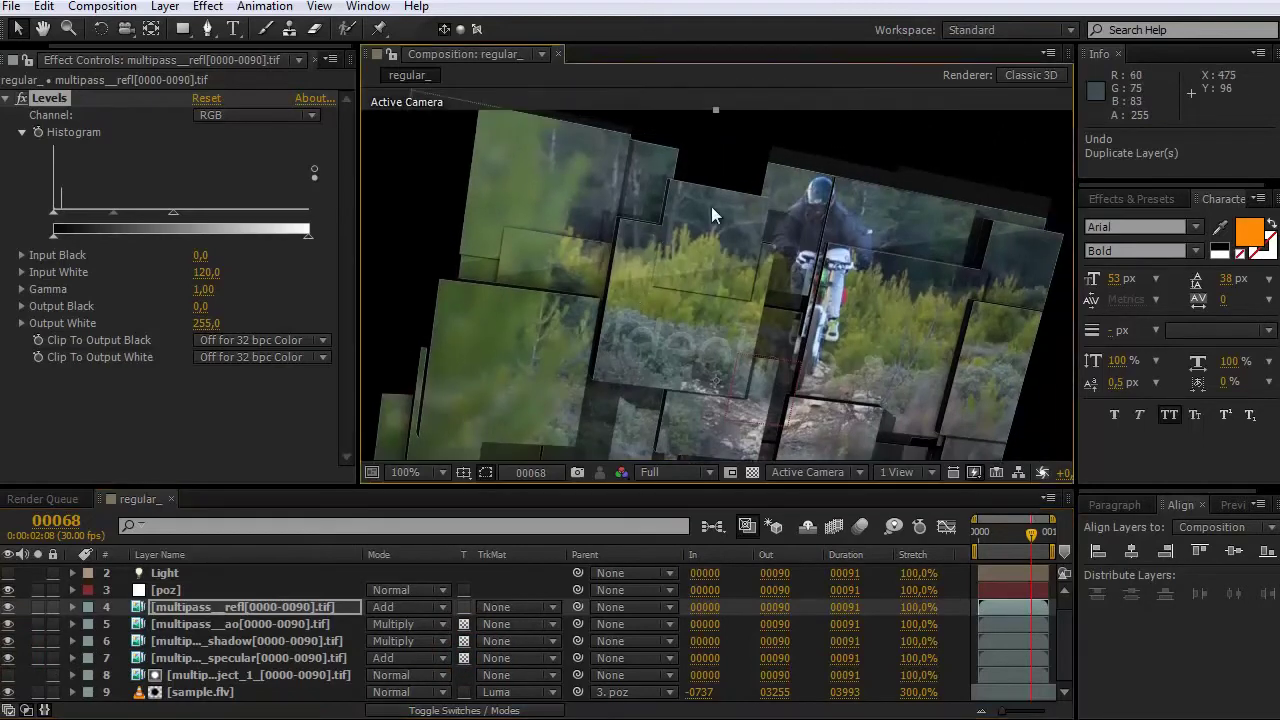
Step: Enable Preserve Transparency on the refl pass and bring up the Project panel
scroll(711, 206, "up", 1)
left_click_drag(545, 375, 500, 350)
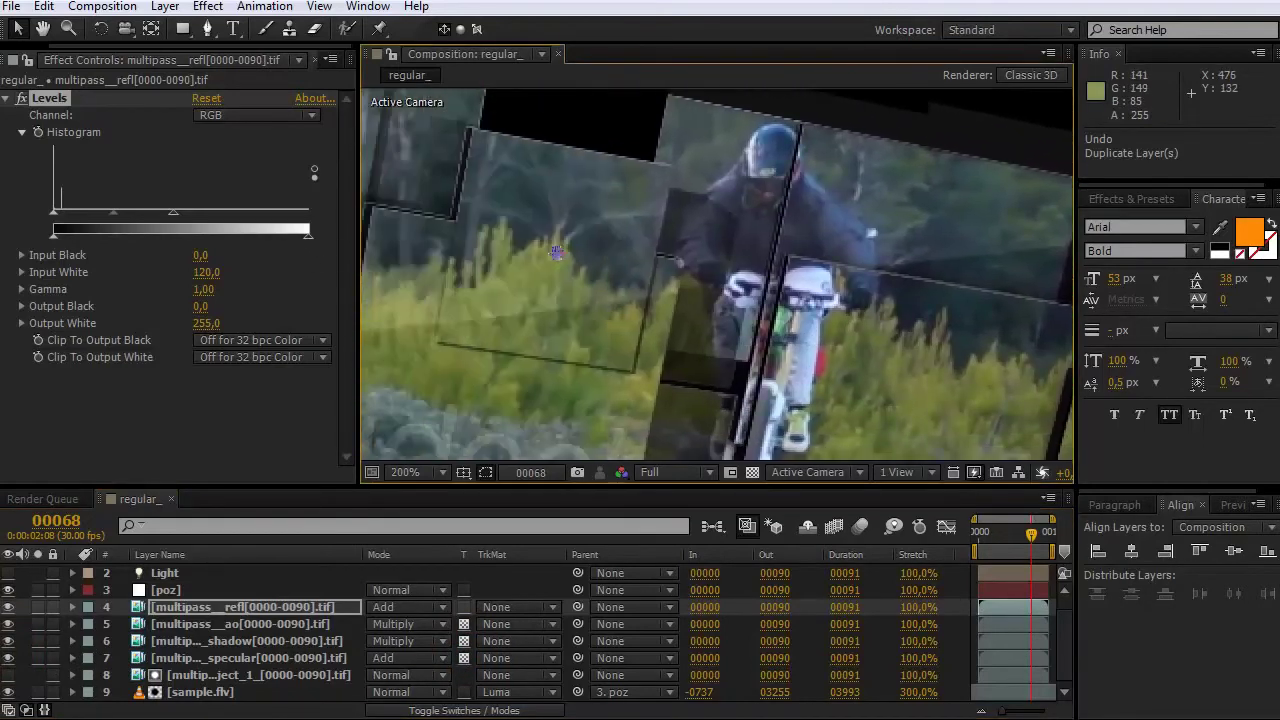
left_click(463, 607)
scroll(779, 172, "down", 1)
left_click_drag(779, 185, 221, 340)
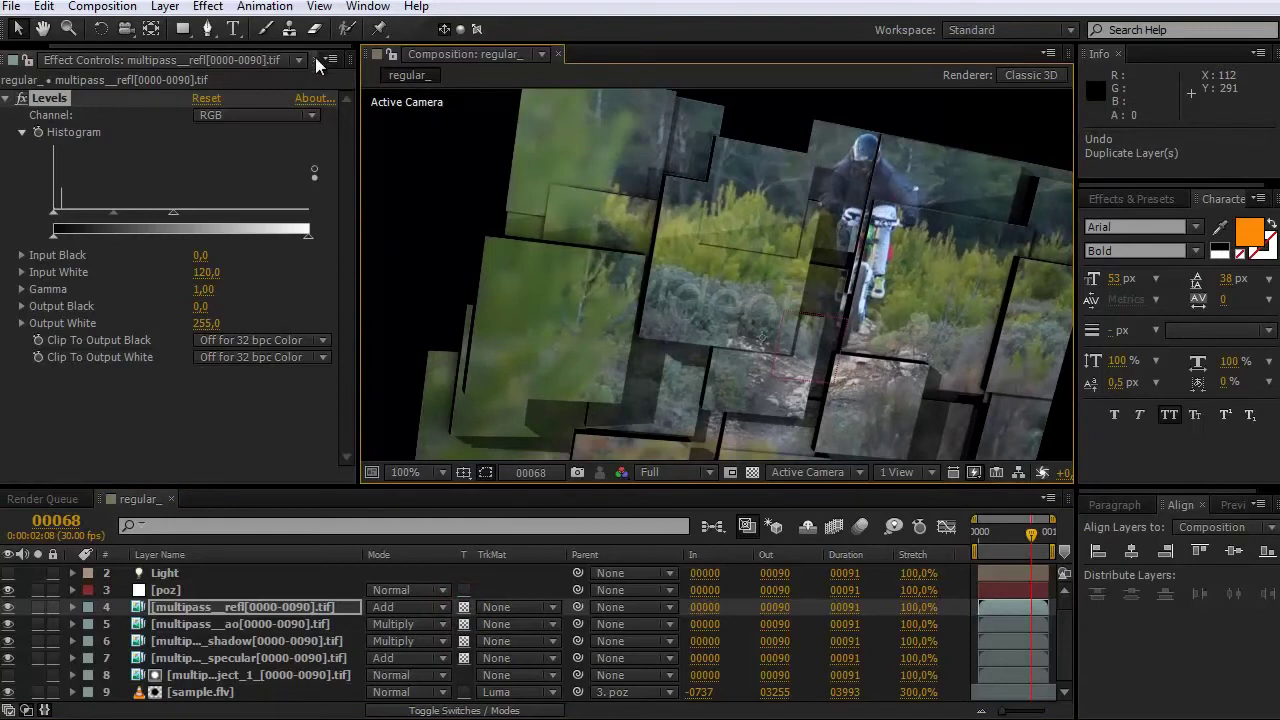
left_click(316, 57)
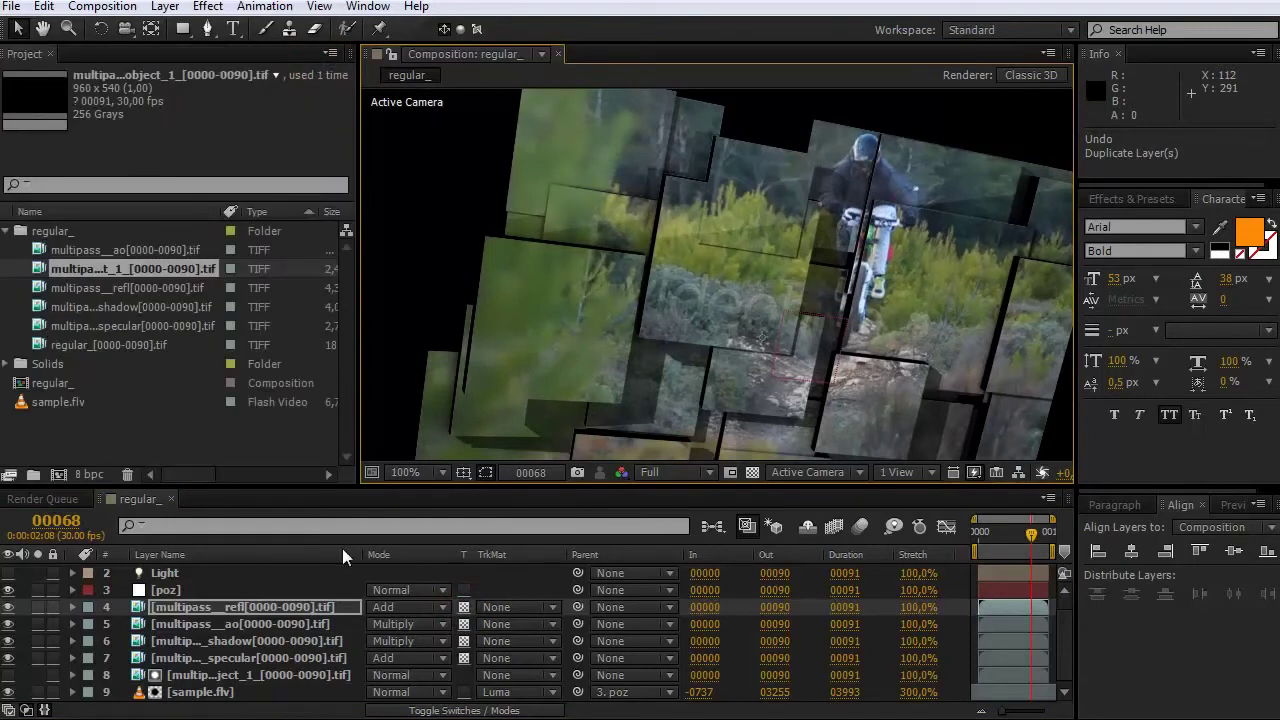
Step: Add Black Solid 1 at the bottom of the stack and regular_[0000-0090].tif as the top layer
right_click(416, 569)
mouse_move(463, 582)
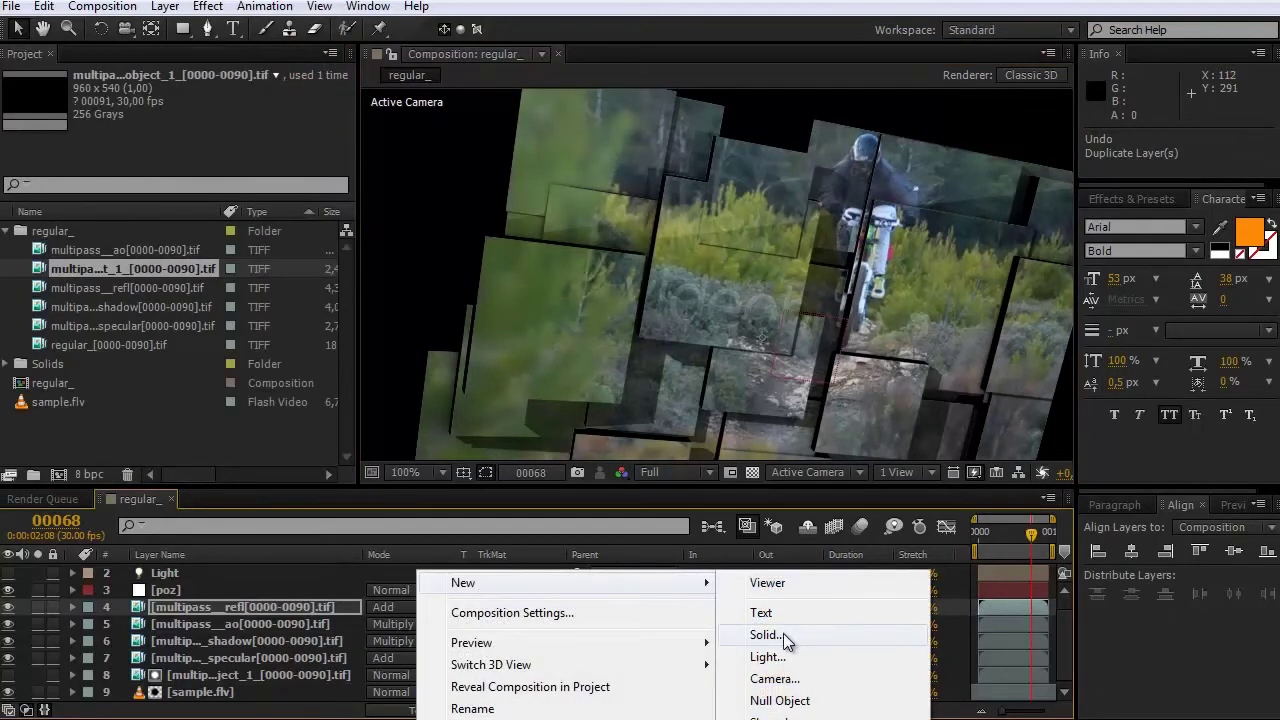
left_click(783, 637)
left_click(868, 524)
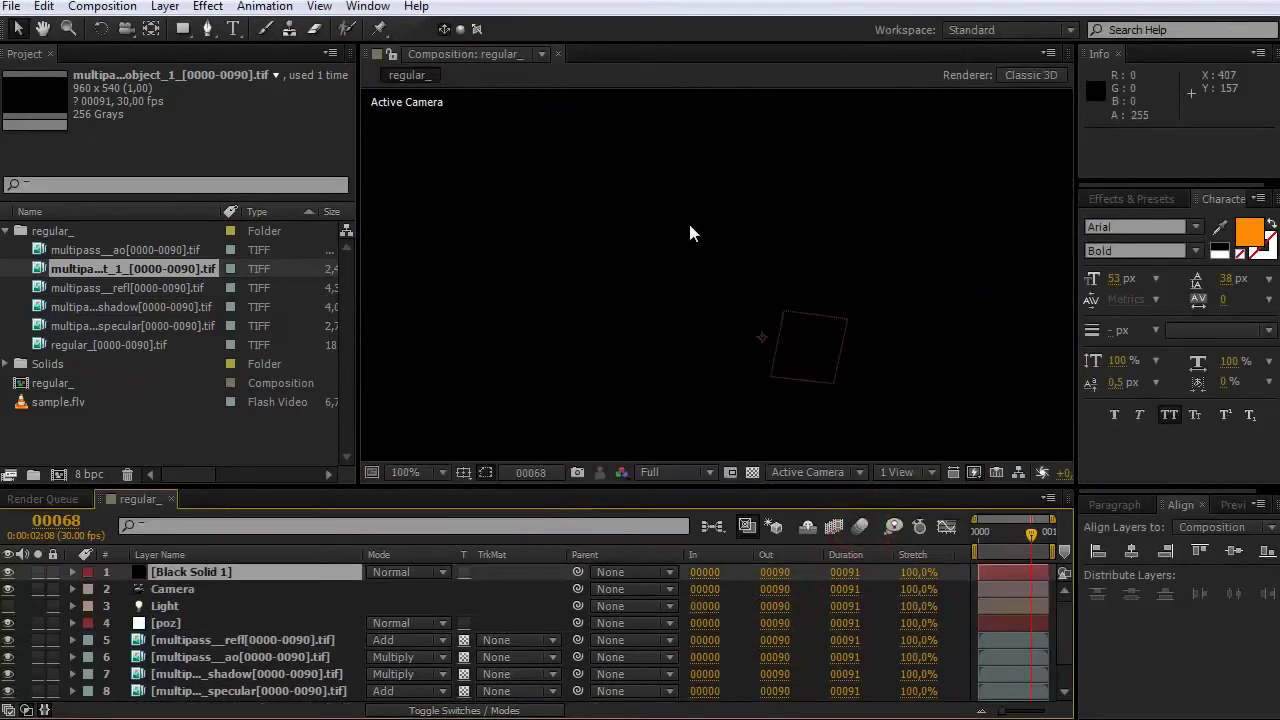
left_click_drag(145, 591, 212, 700)
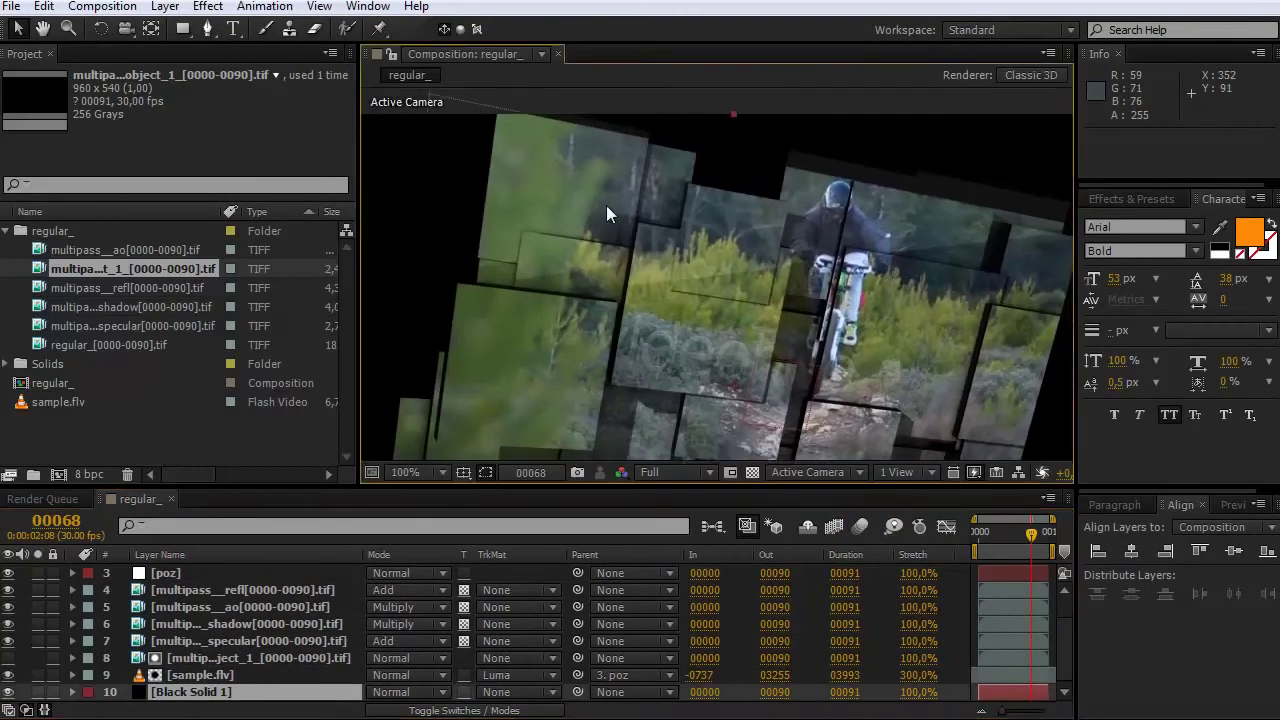
scroll(665, 160, "up", 3)
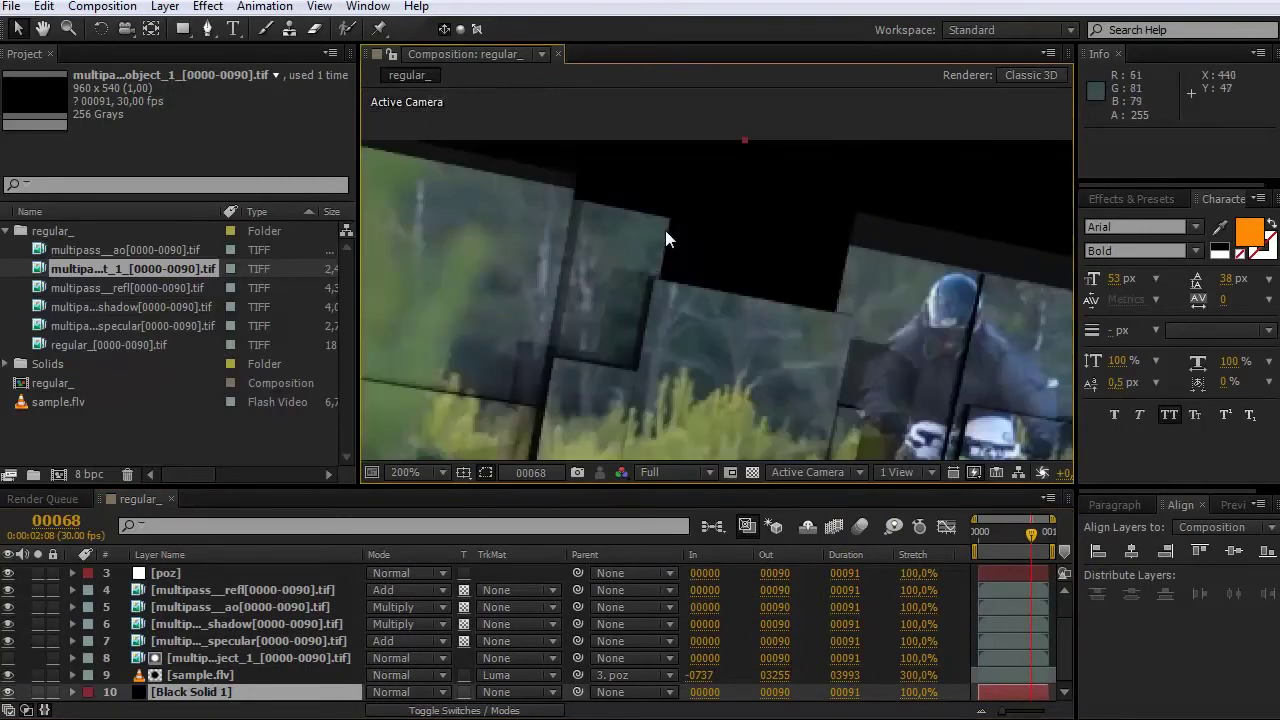
left_click_drag(136, 345, 280, 568)
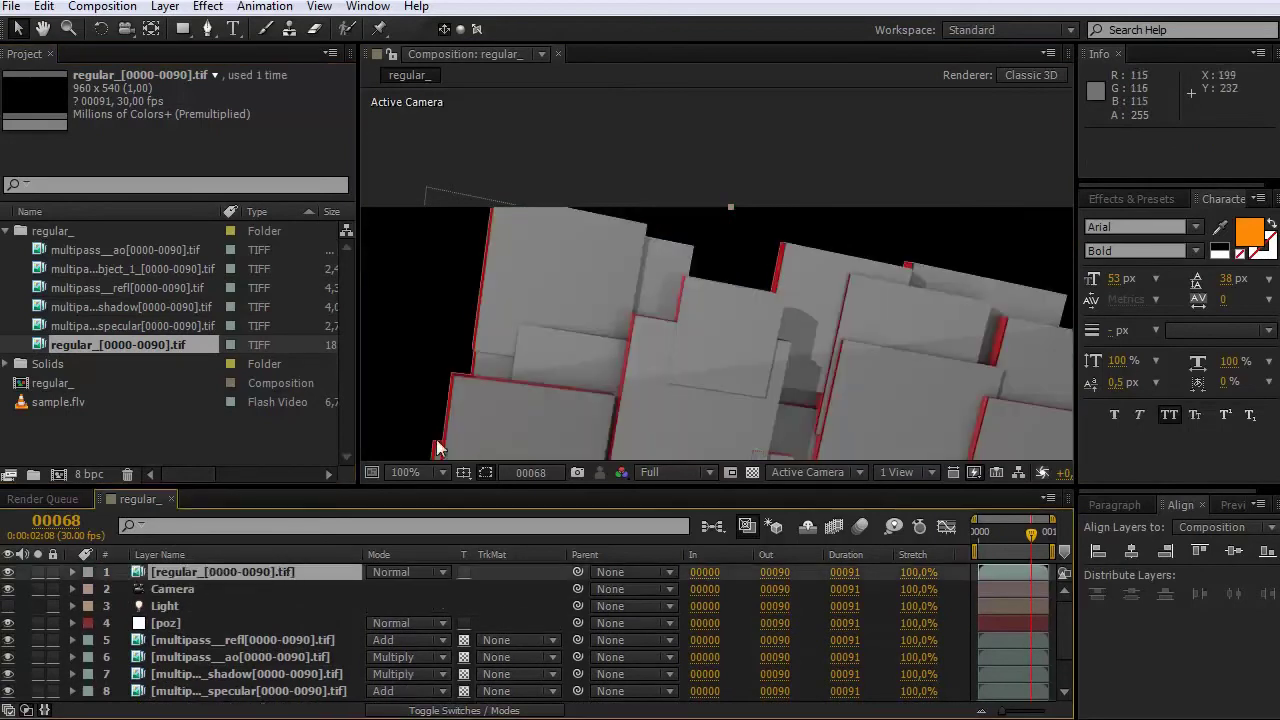
Step: Set the regular_ render layer to Stencil Alpha and solo it at the first frame
left_click(419, 576)
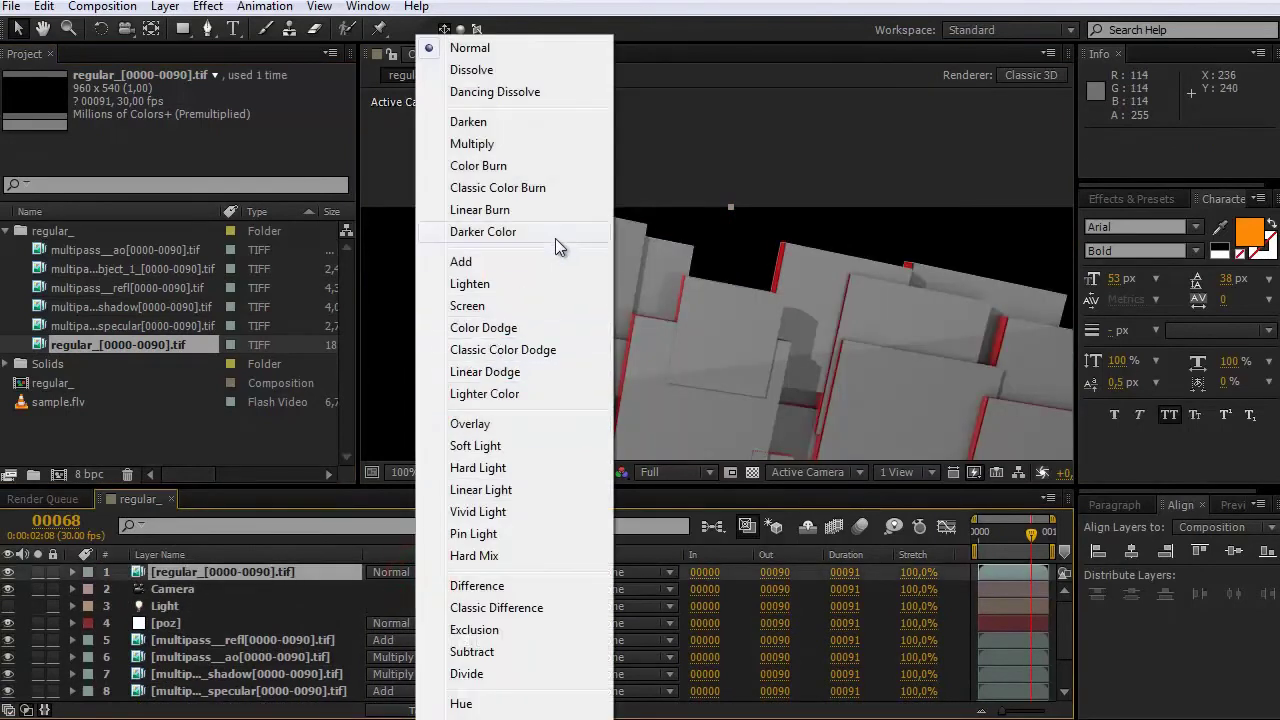
left_click(480, 703)
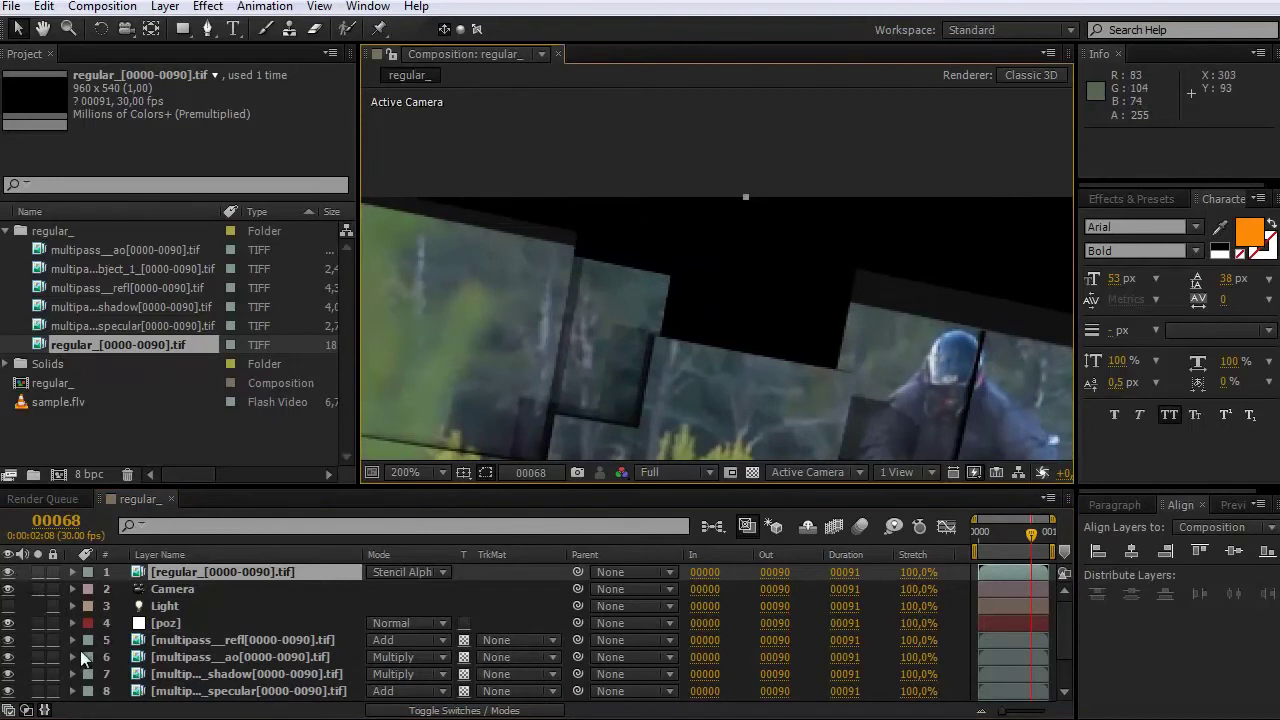
scroll(38, 668, "down", 1)
left_click(9, 693)
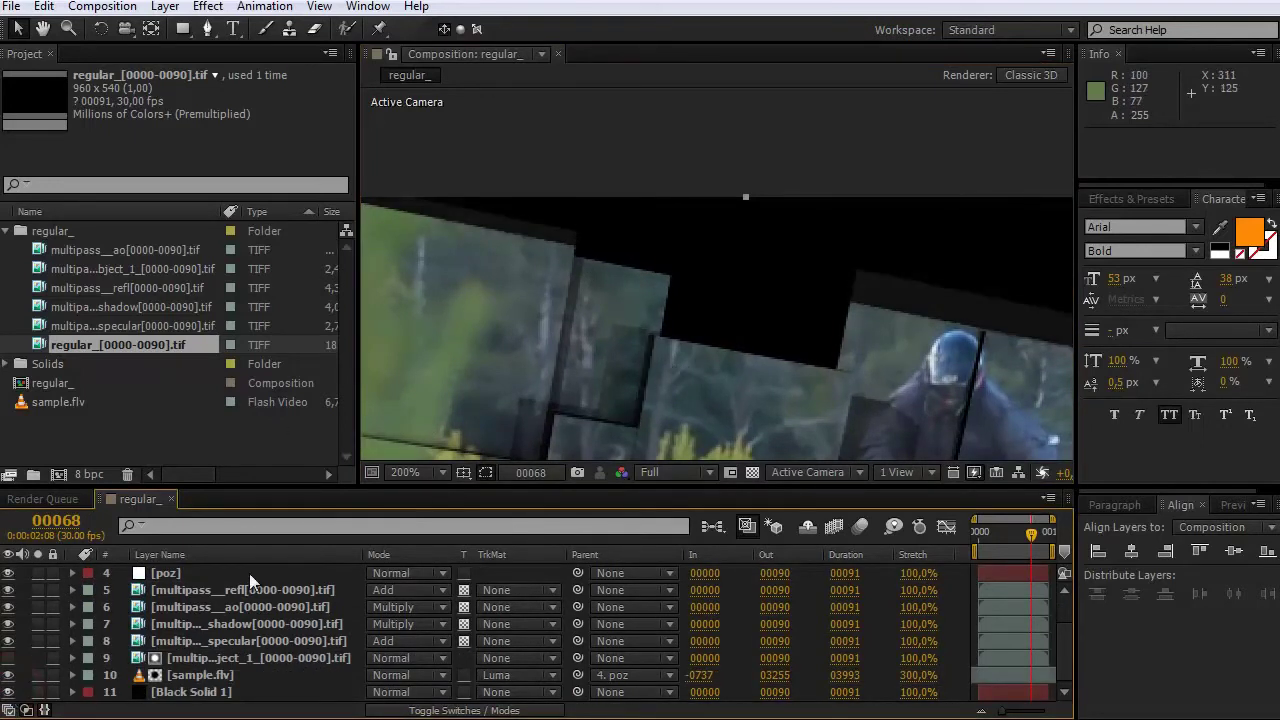
scroll(215, 618, "up", 1)
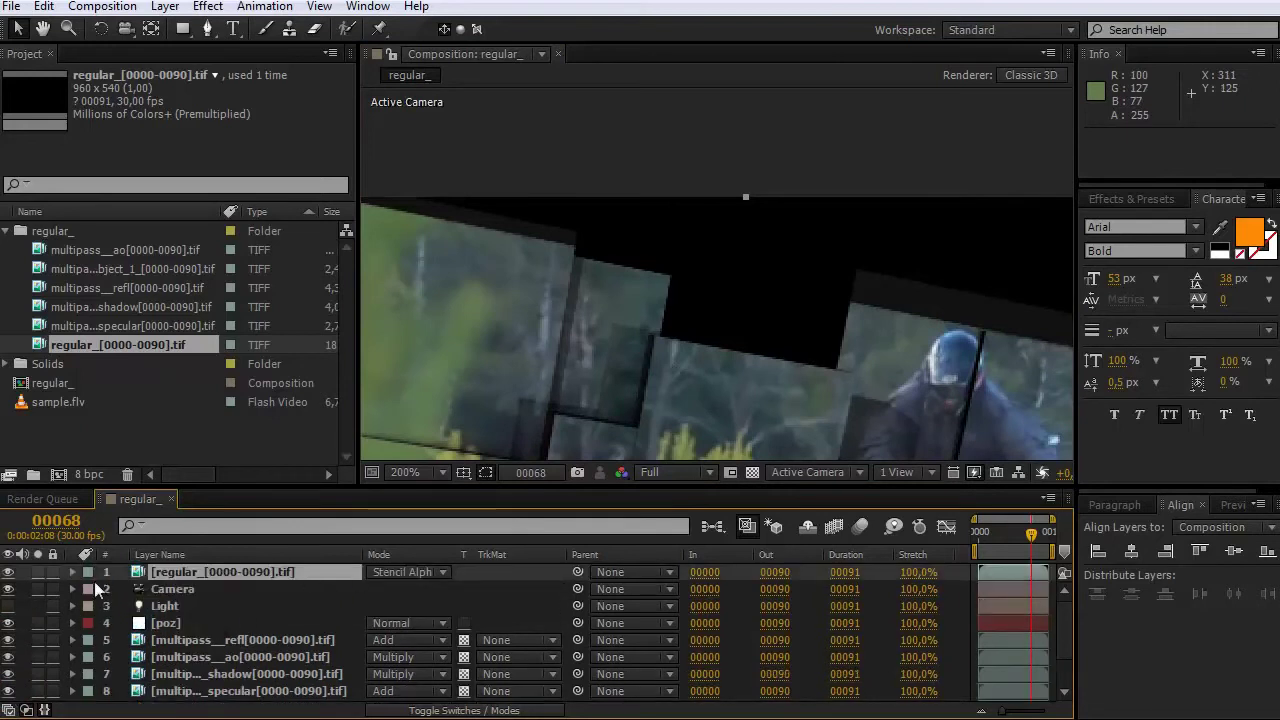
left_click(37, 571)
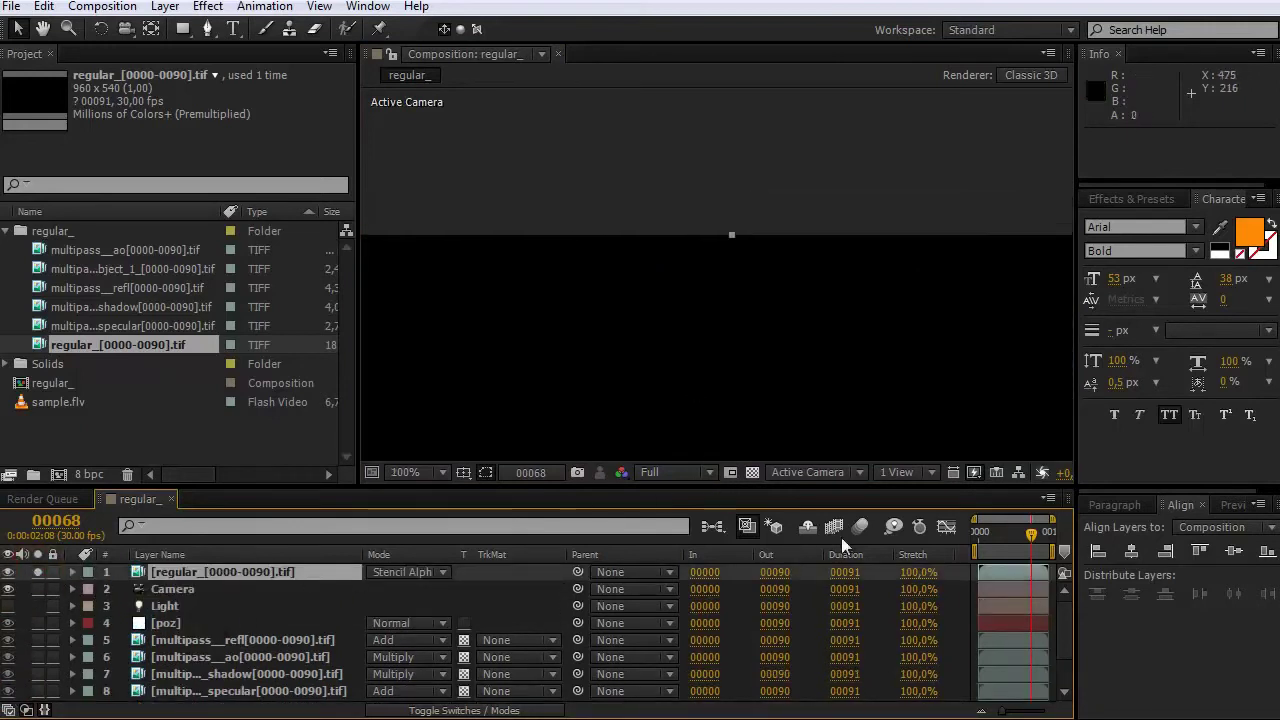
scroll(787, 330, "down", 4)
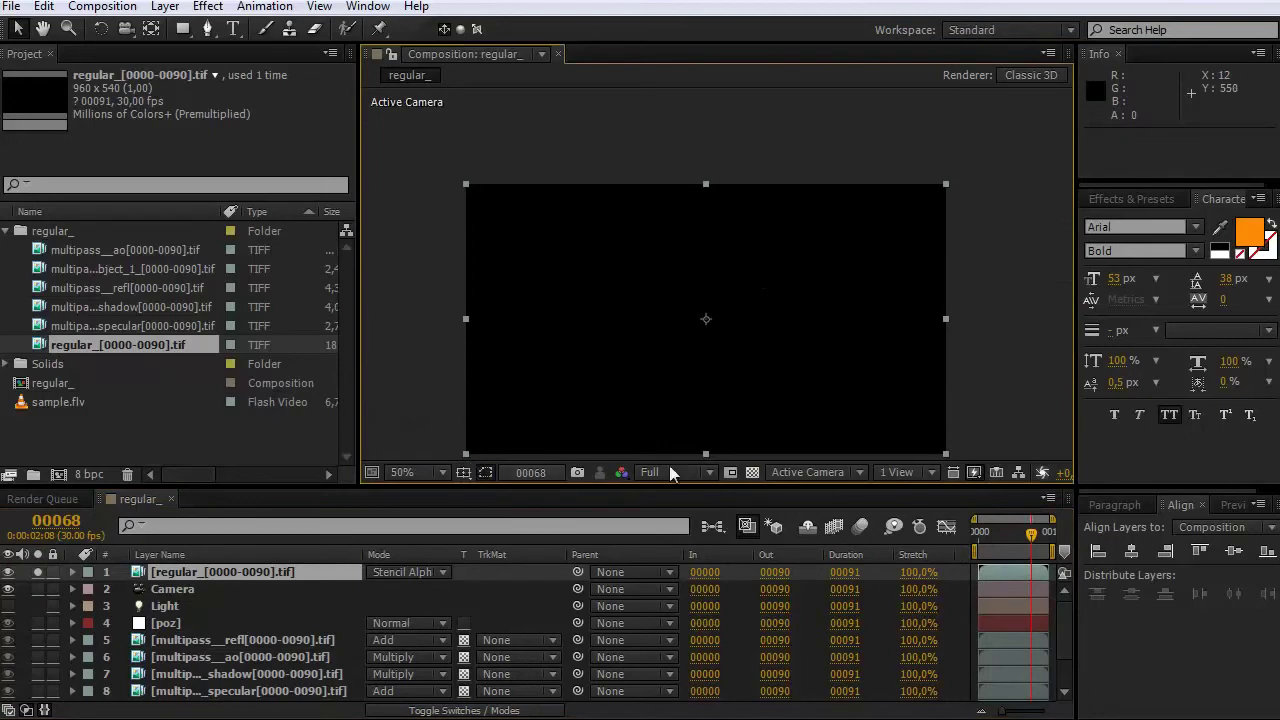
left_click_drag(1030, 545, 976, 545)
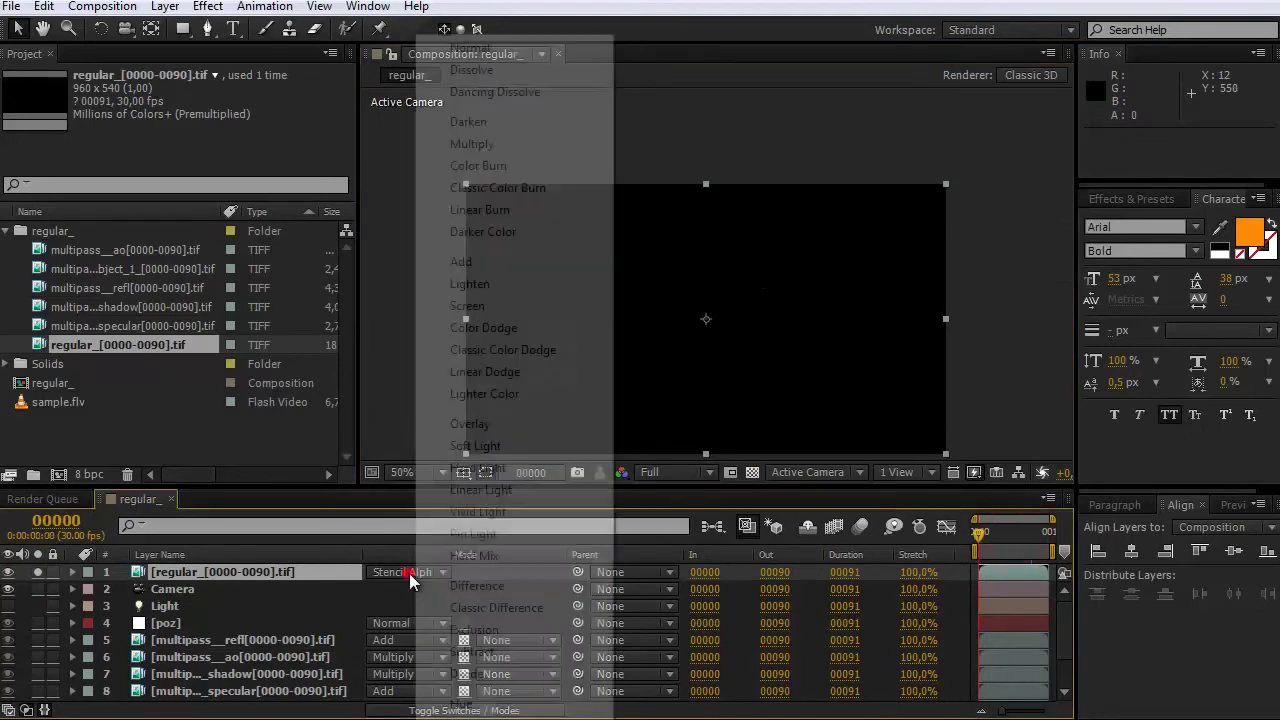
Step: Enable the transparency grid, recheck Stencil Alpha at frame 00046, then unsolo and view frame 00090
left_click(402, 571)
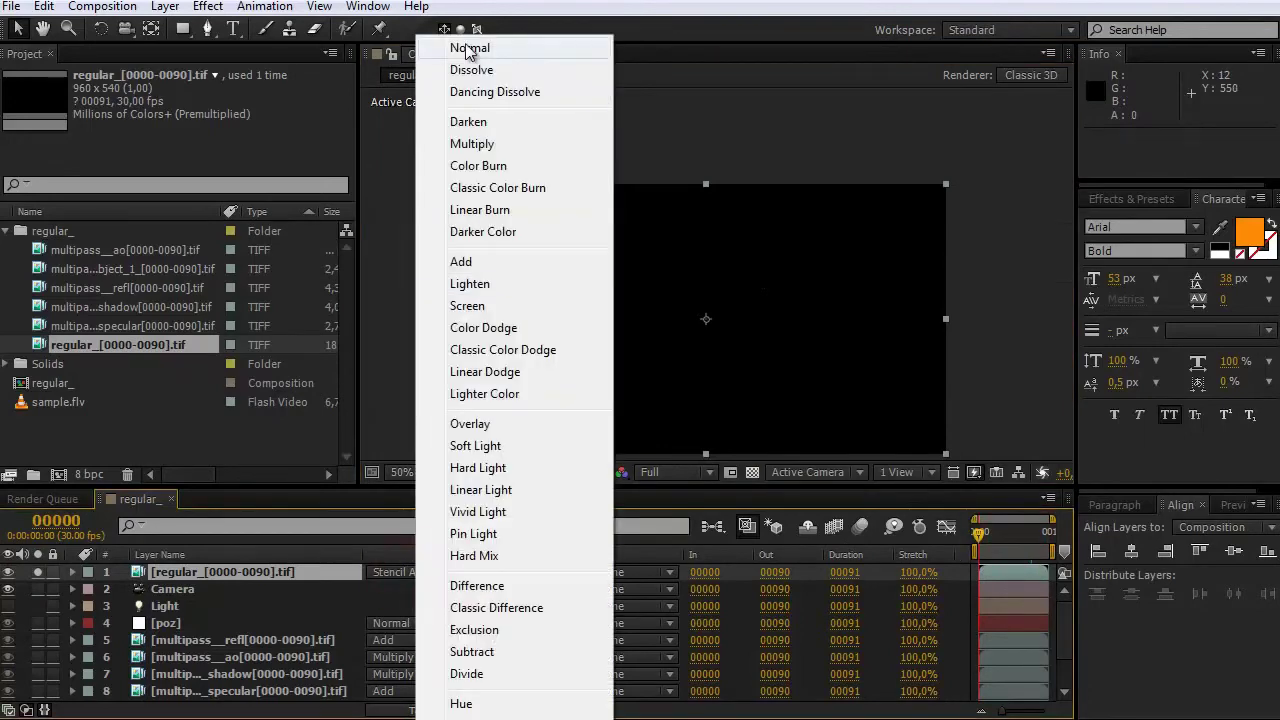
left_click(752, 472)
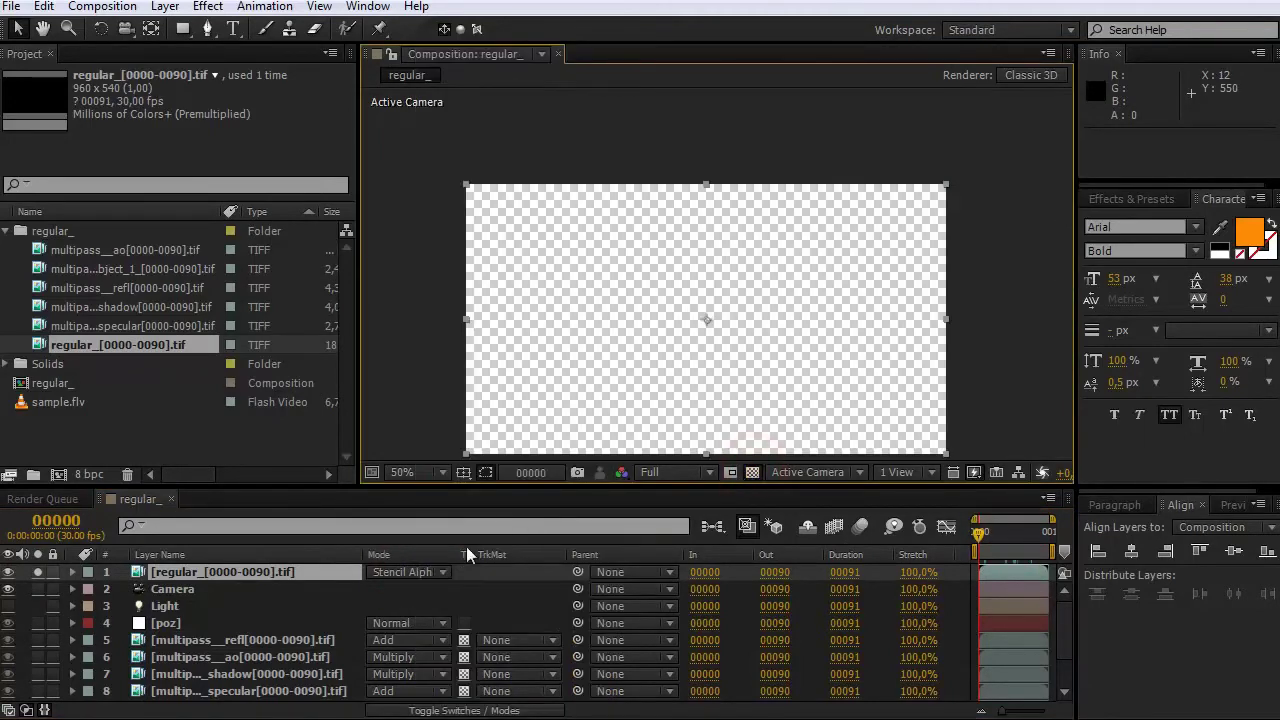
left_click(405, 571)
left_click(440, 43)
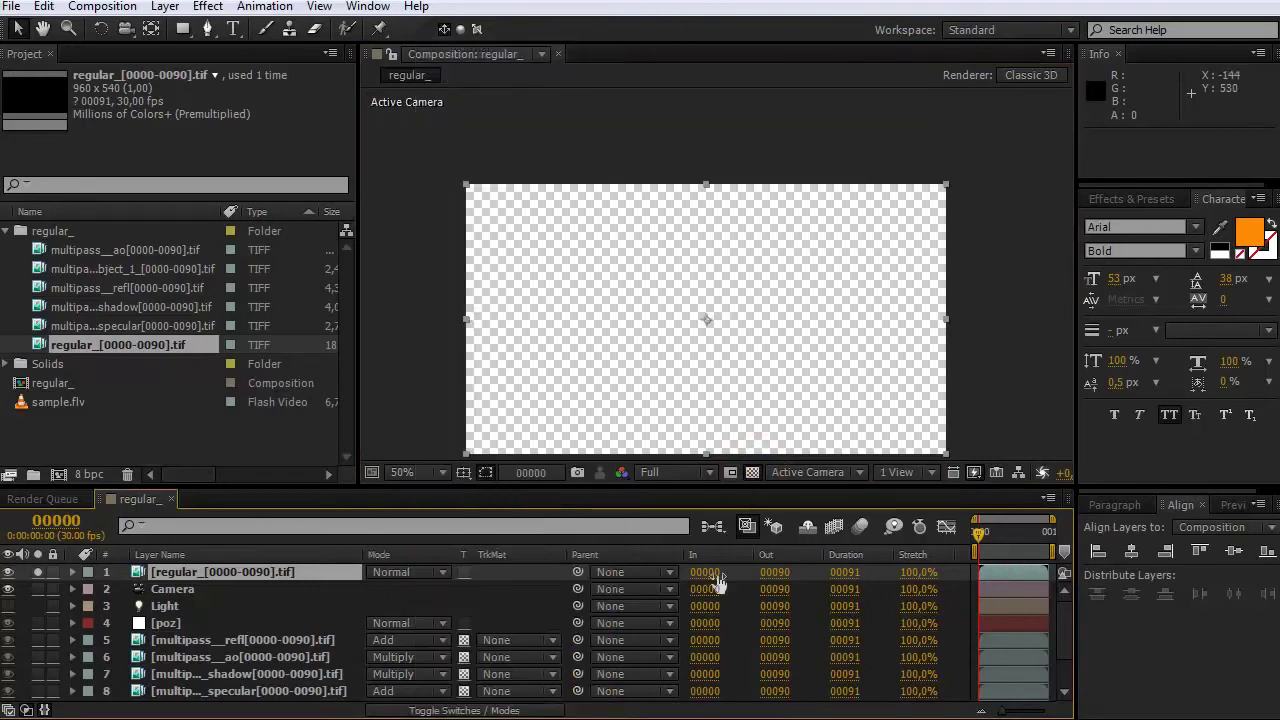
left_click_drag(976, 540, 1016, 540)
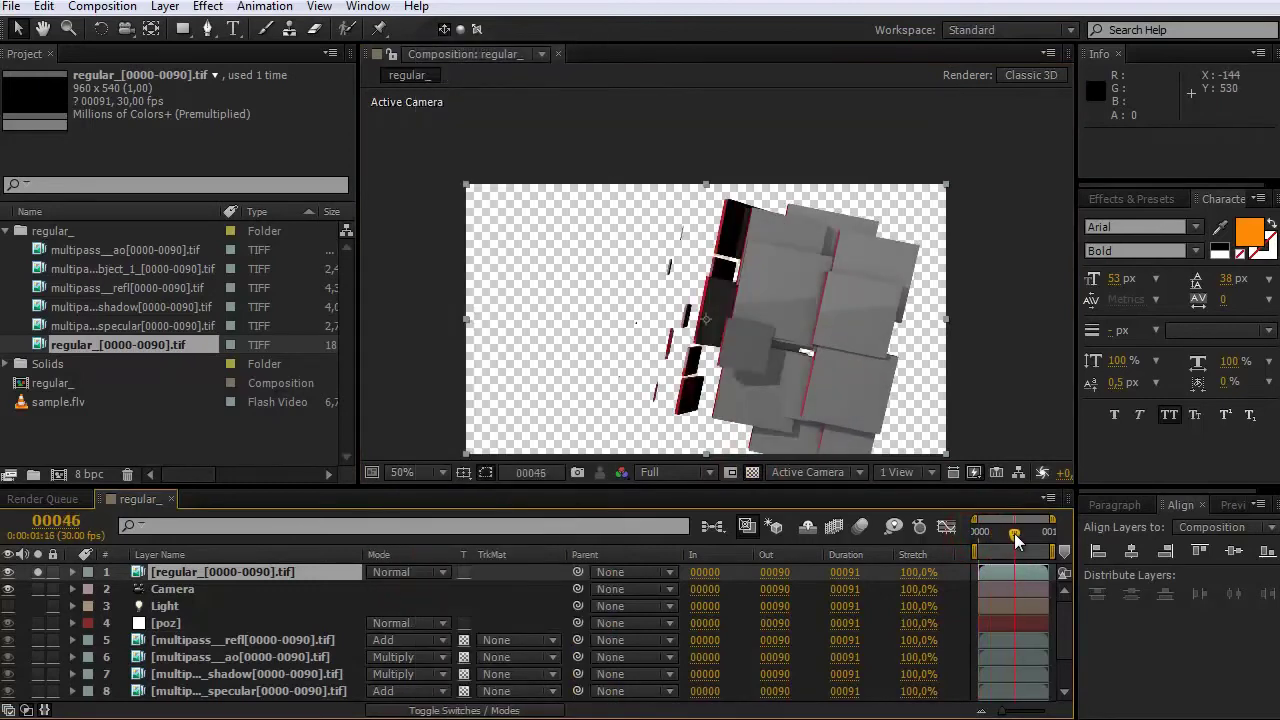
left_click(412, 572)
left_click(590, 700)
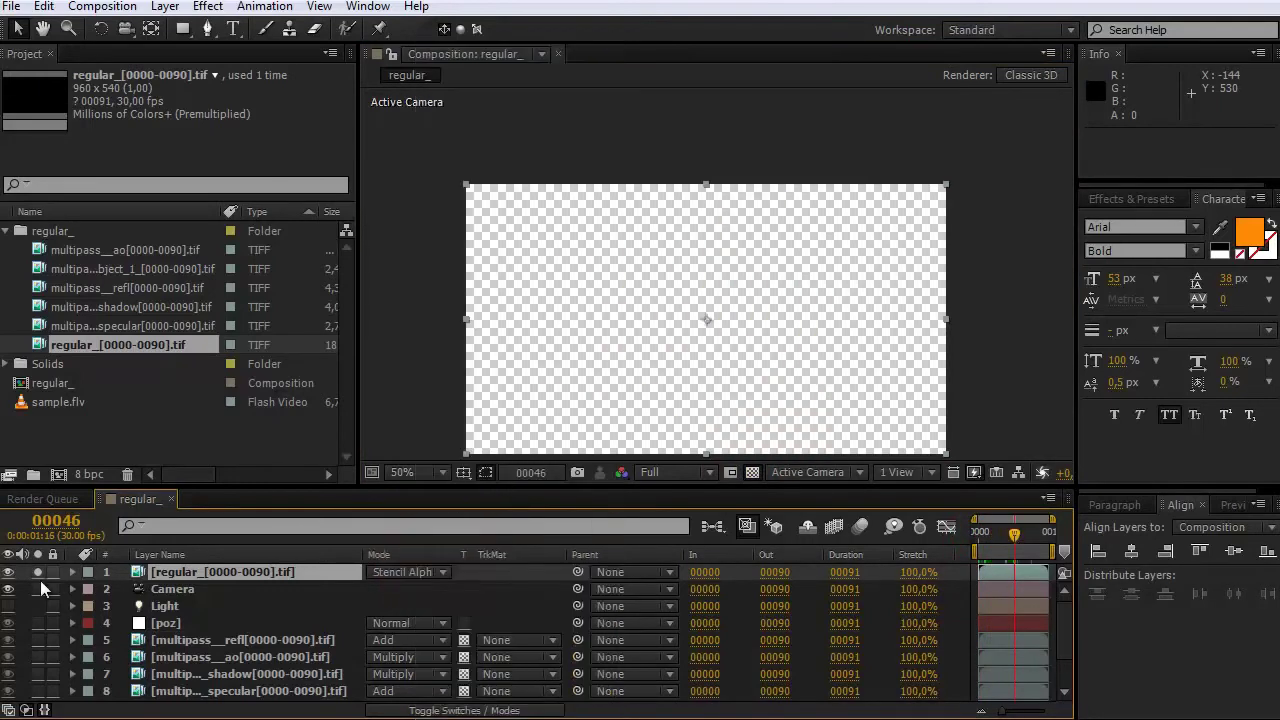
left_click(40, 572)
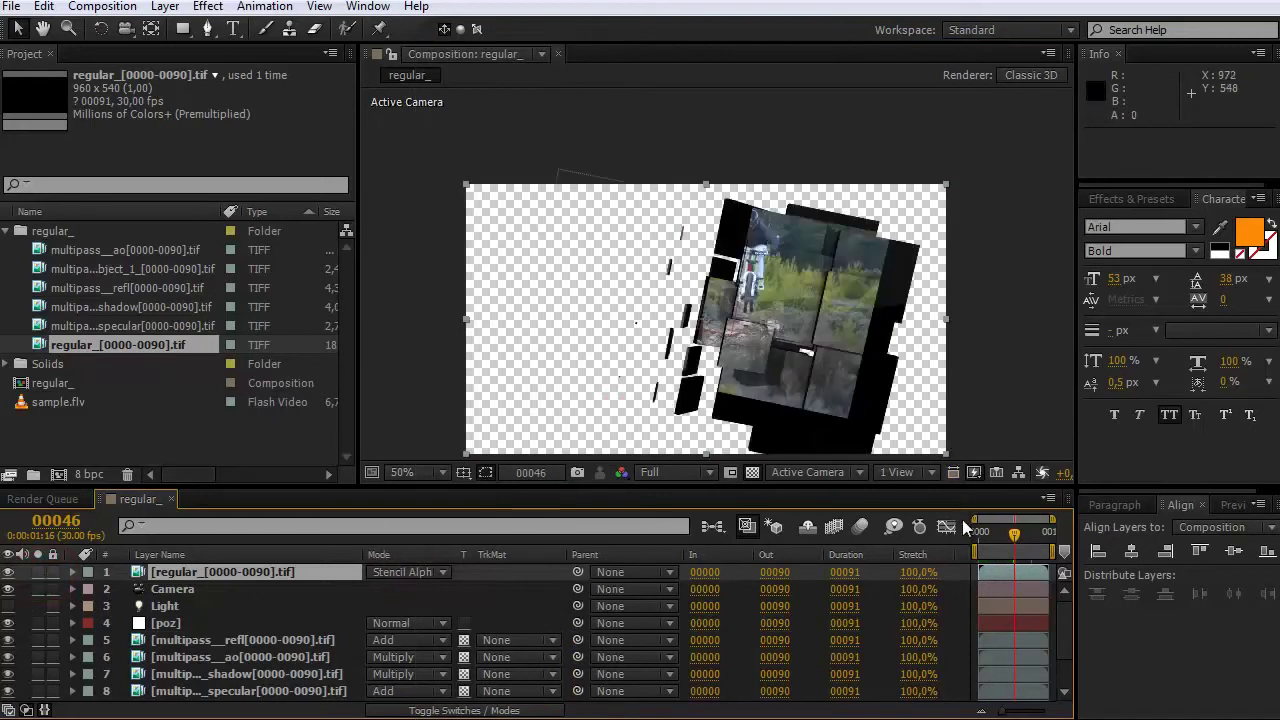
left_click_drag(985, 531, 1053, 531)
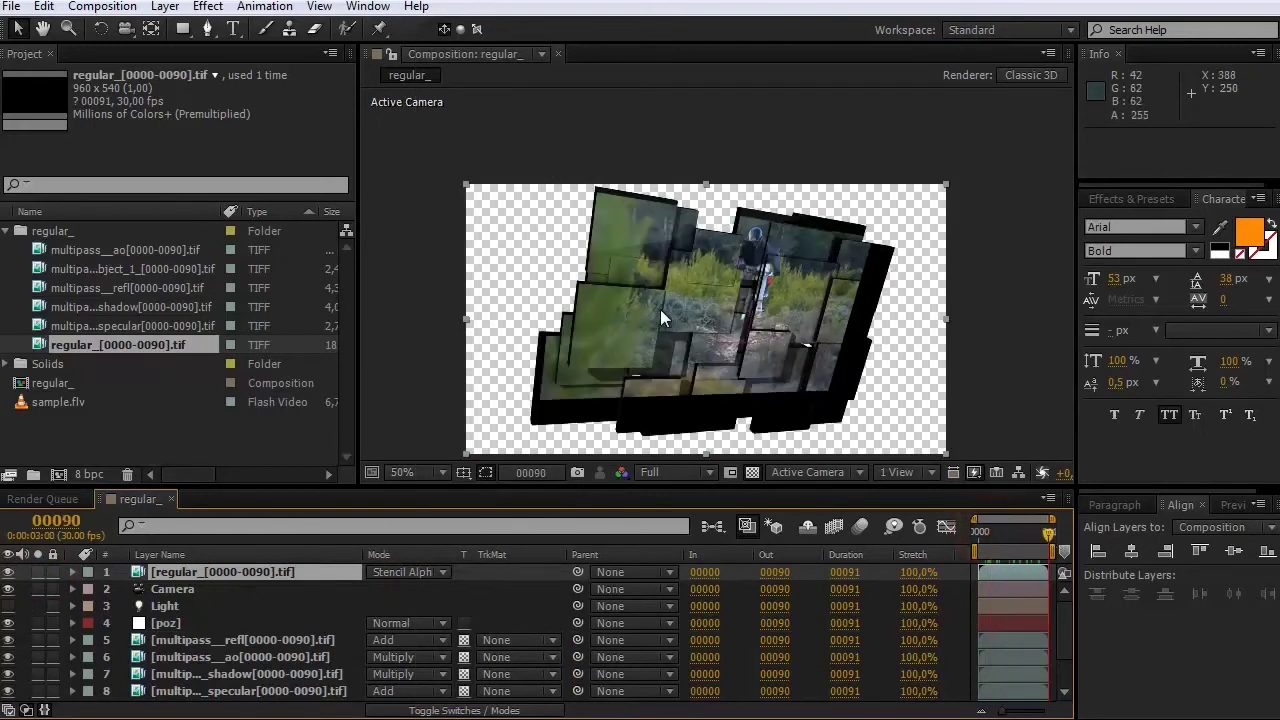
scroll(178, 683, "down", 3)
Step: Scale the sample.flv layer to about 143.4% and shift it right and down across the cubes
left_click(178, 683)
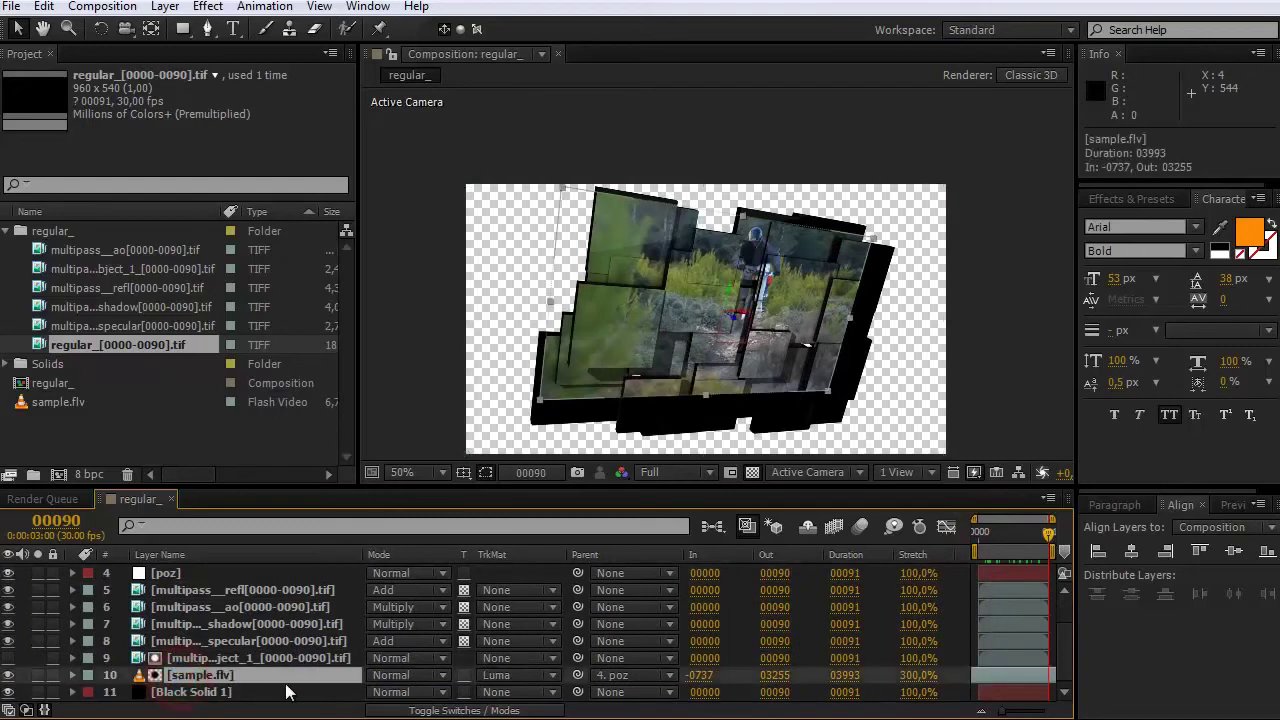
key("s")
left_click_drag(566, 188, 493, 134)
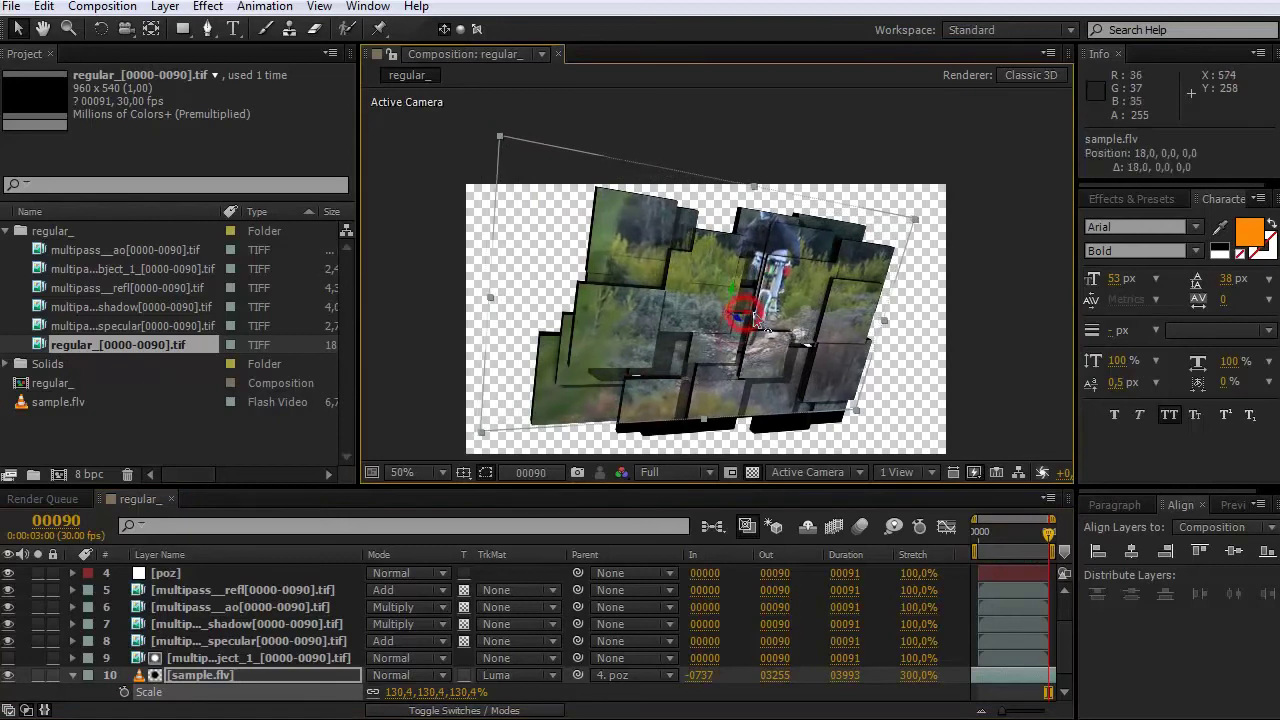
left_click_drag(733, 314, 767, 357)
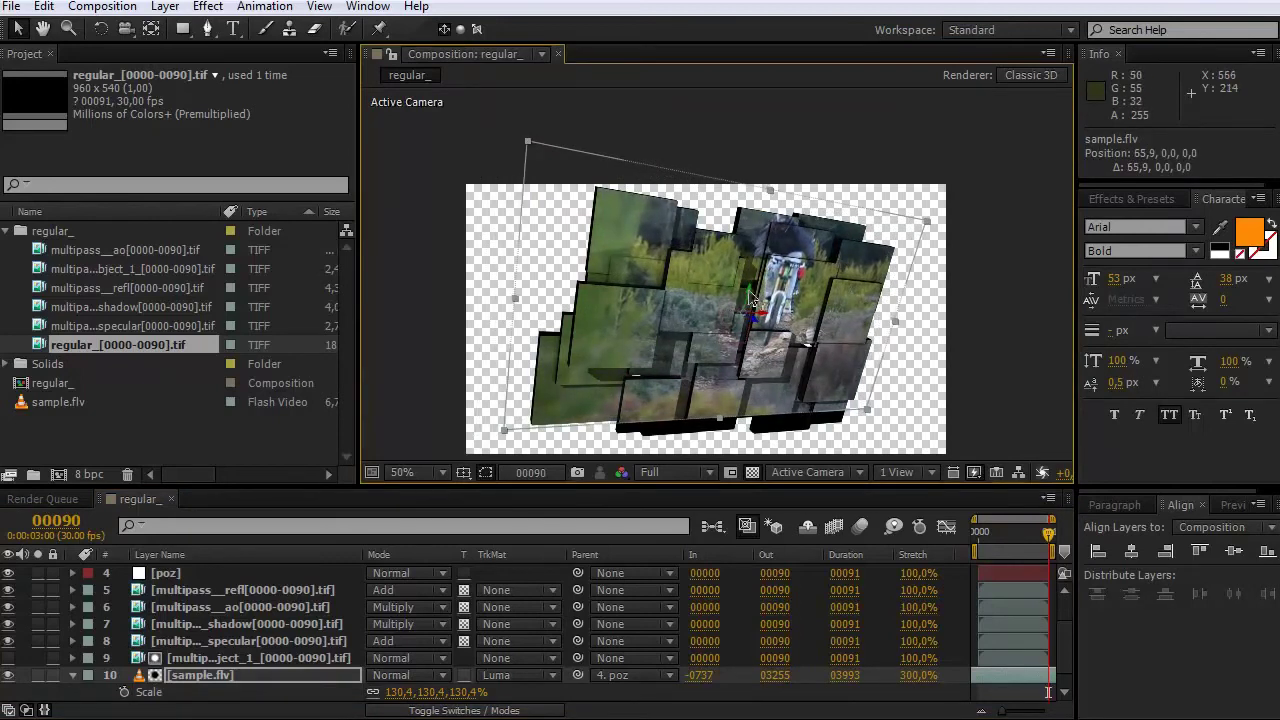
left_click_drag(743, 301, 712, 344)
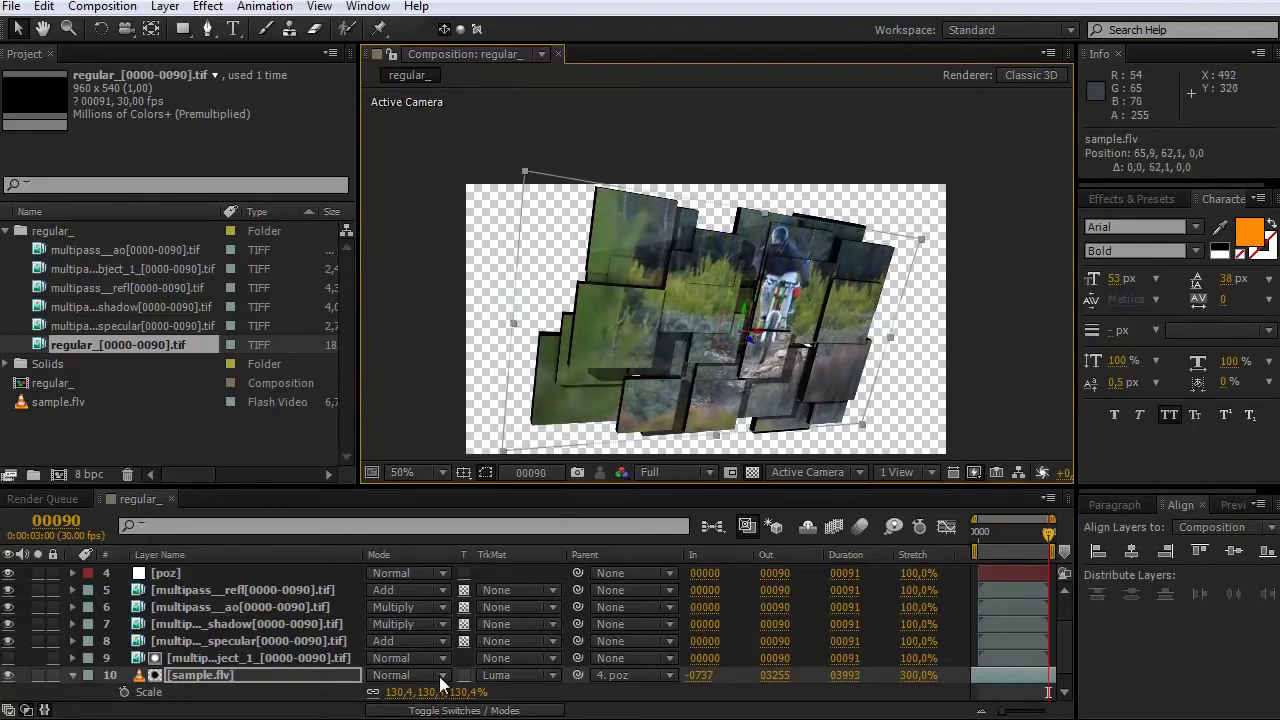
left_click_drag(428, 692, 446, 691)
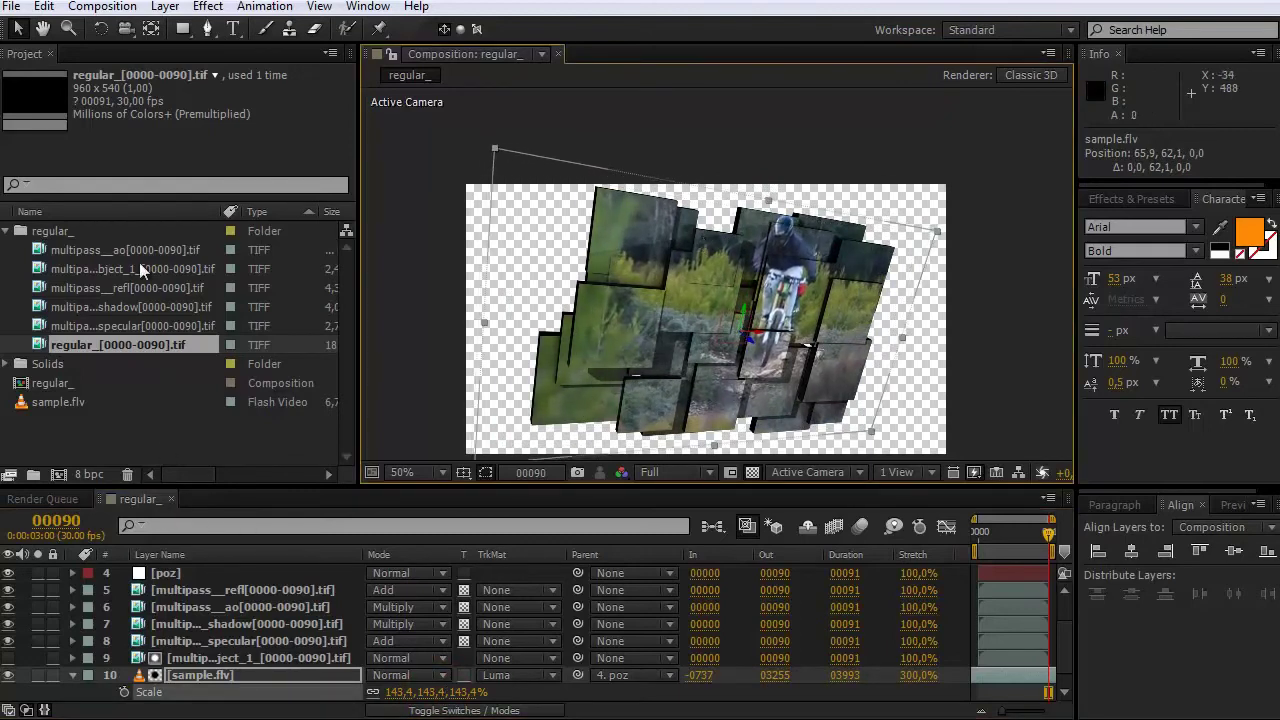
left_click(35, 388)
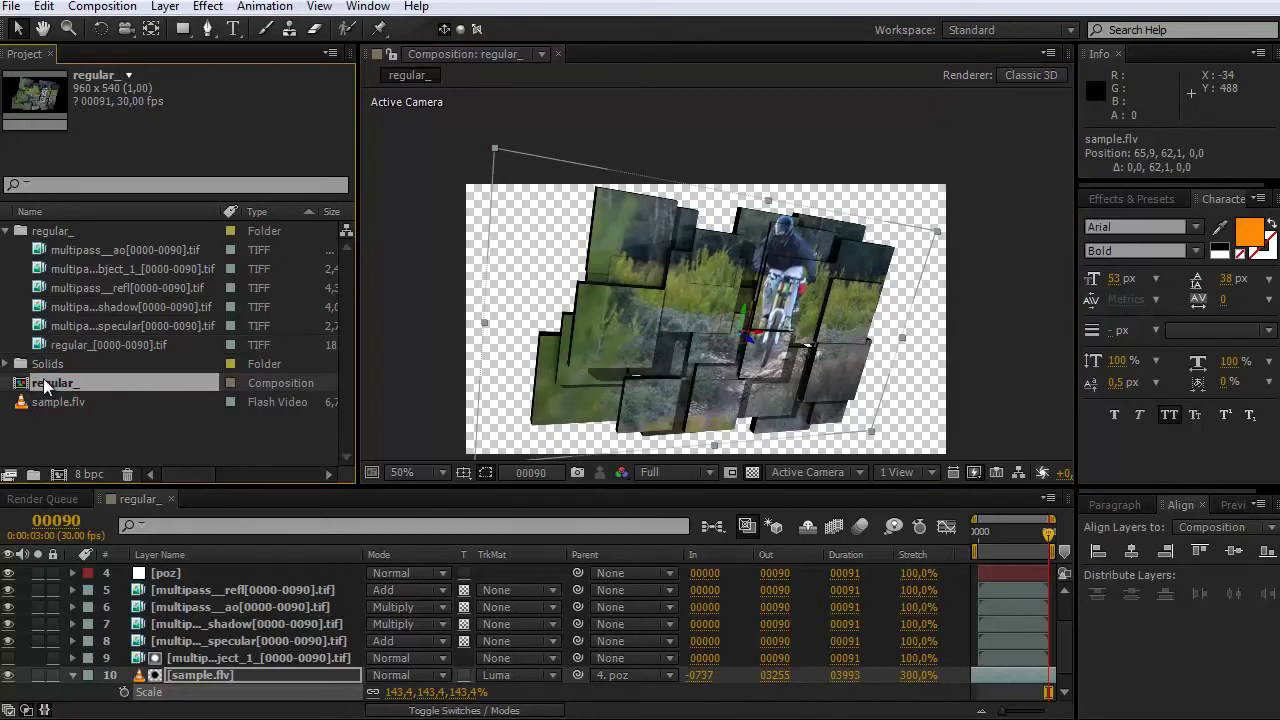
Step: Nest regular_ in a new composition, naming the comps regular_1 and regular_2
left_click_drag(57, 473, 57, 473)
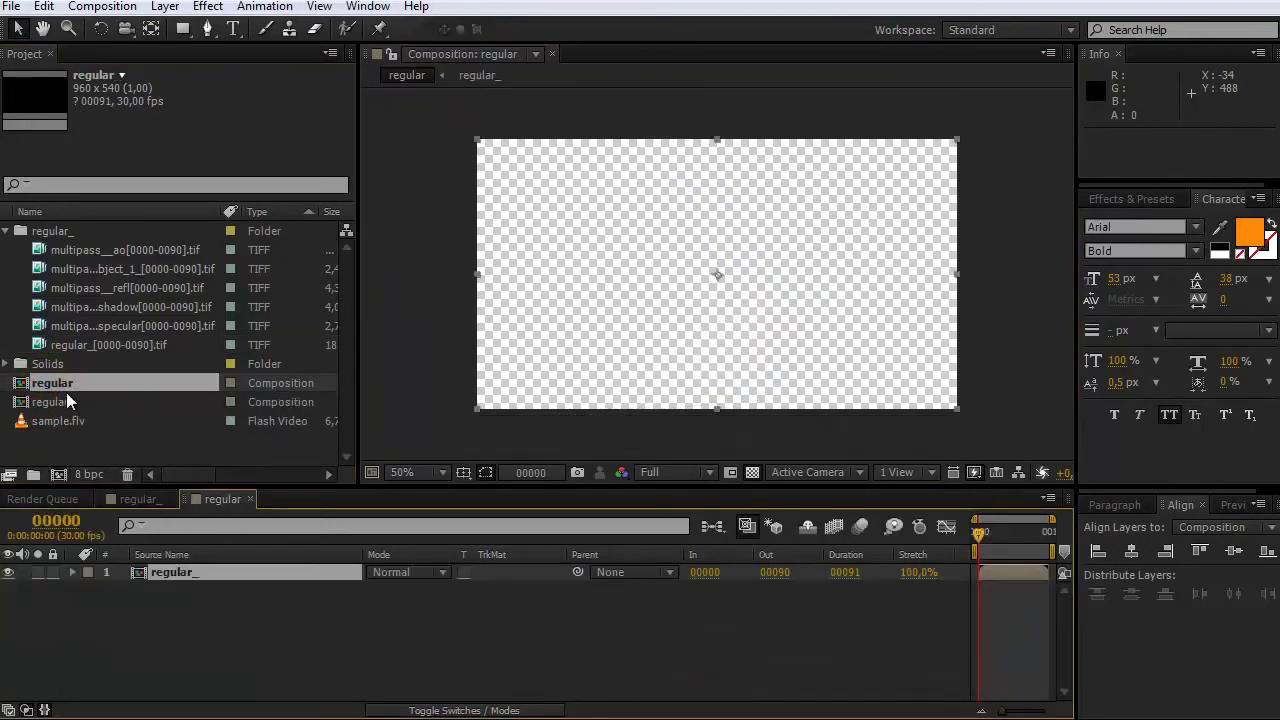
type("1")
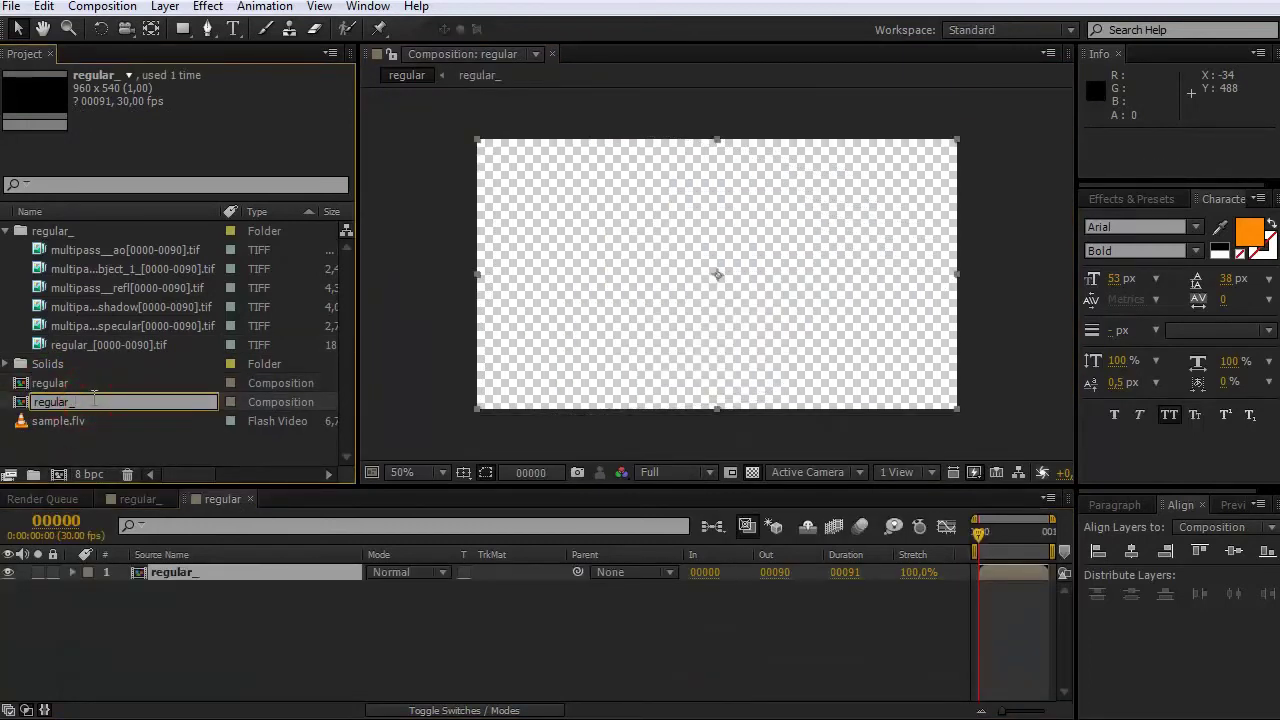
key("Return")
left_click(80, 385)
key("Return")
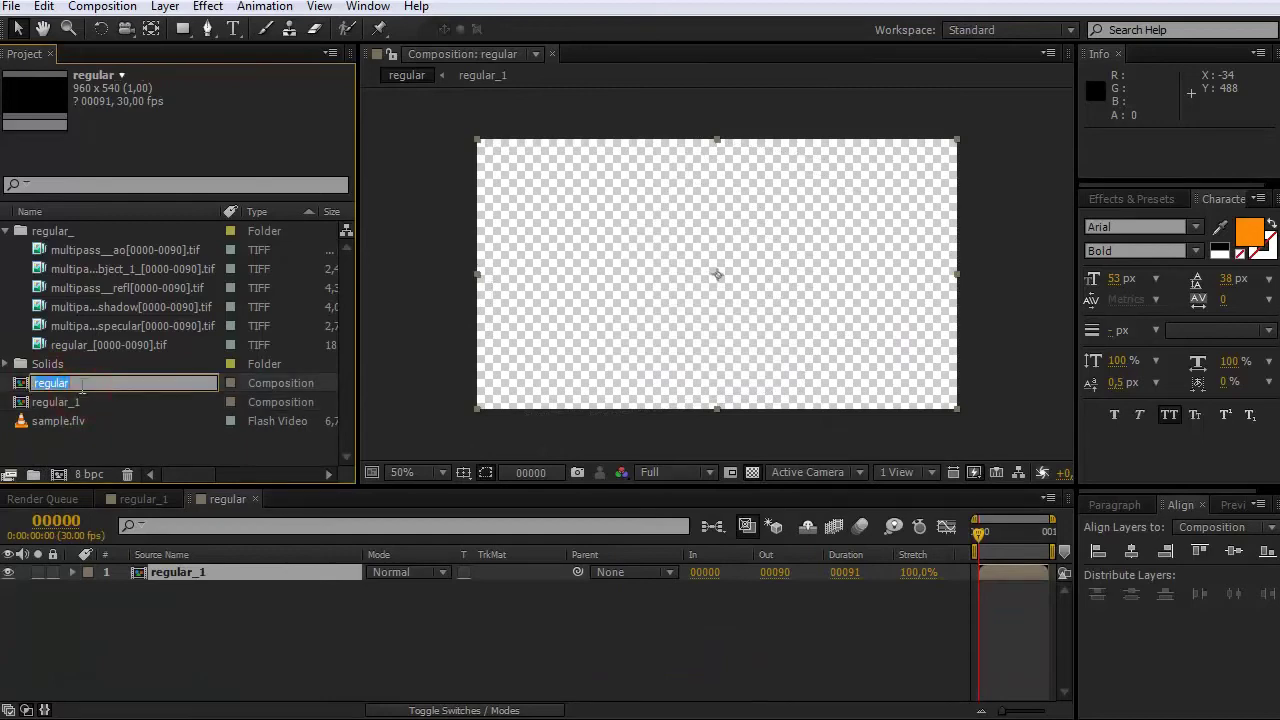
type("_2")
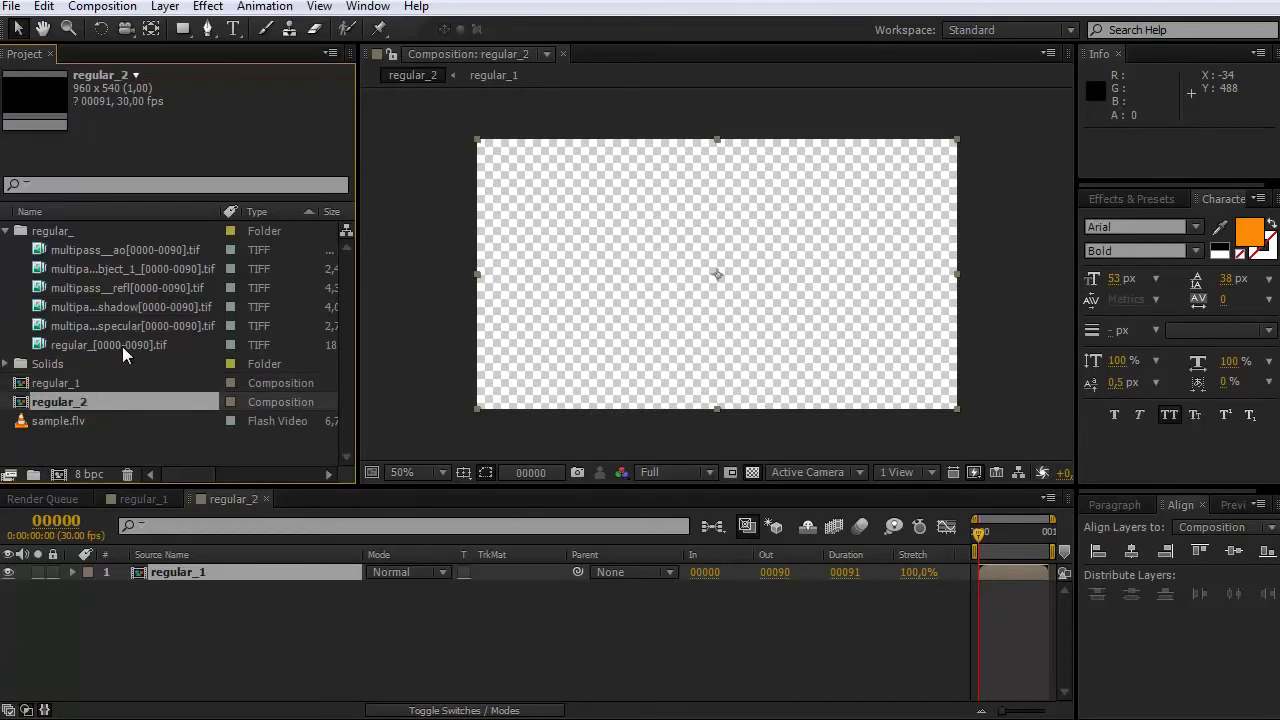
Step: Add the regular_[0000-0090].tif render to regular_2 and view frame 65 at 100% on black
left_click_drag(122, 346, 170, 602)
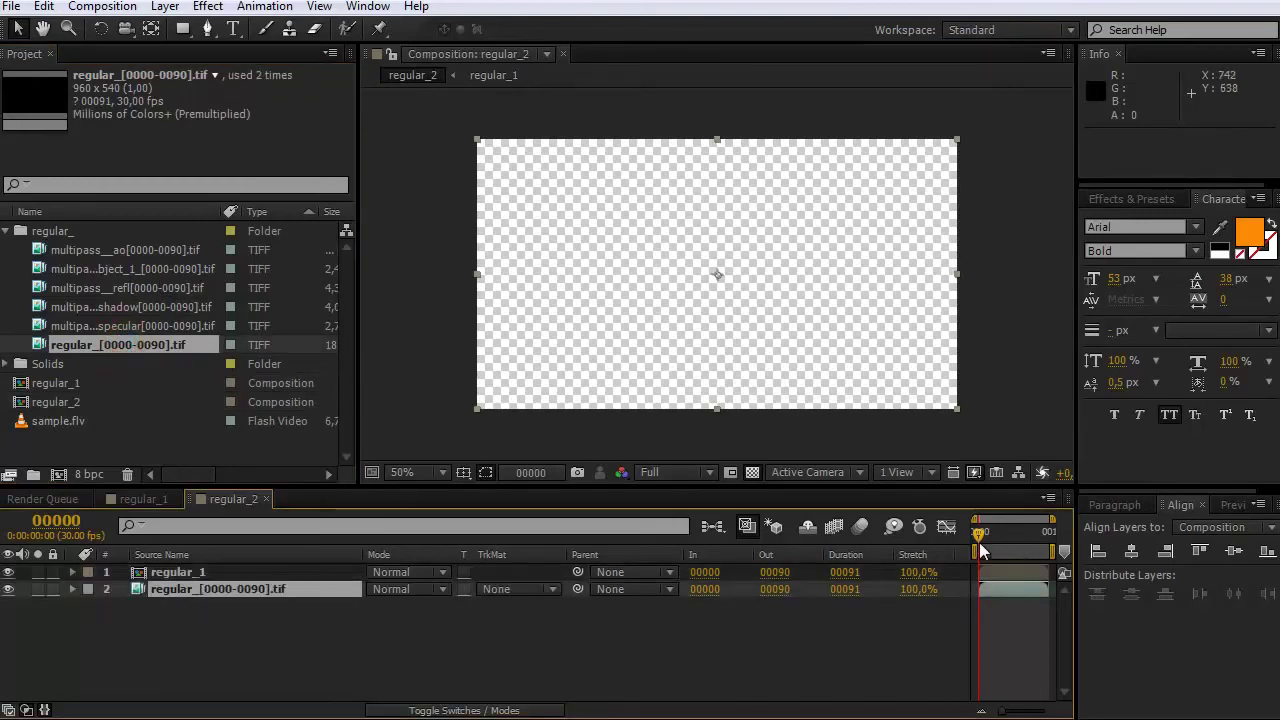
left_click_drag(979, 537, 1030, 539)
key("period")
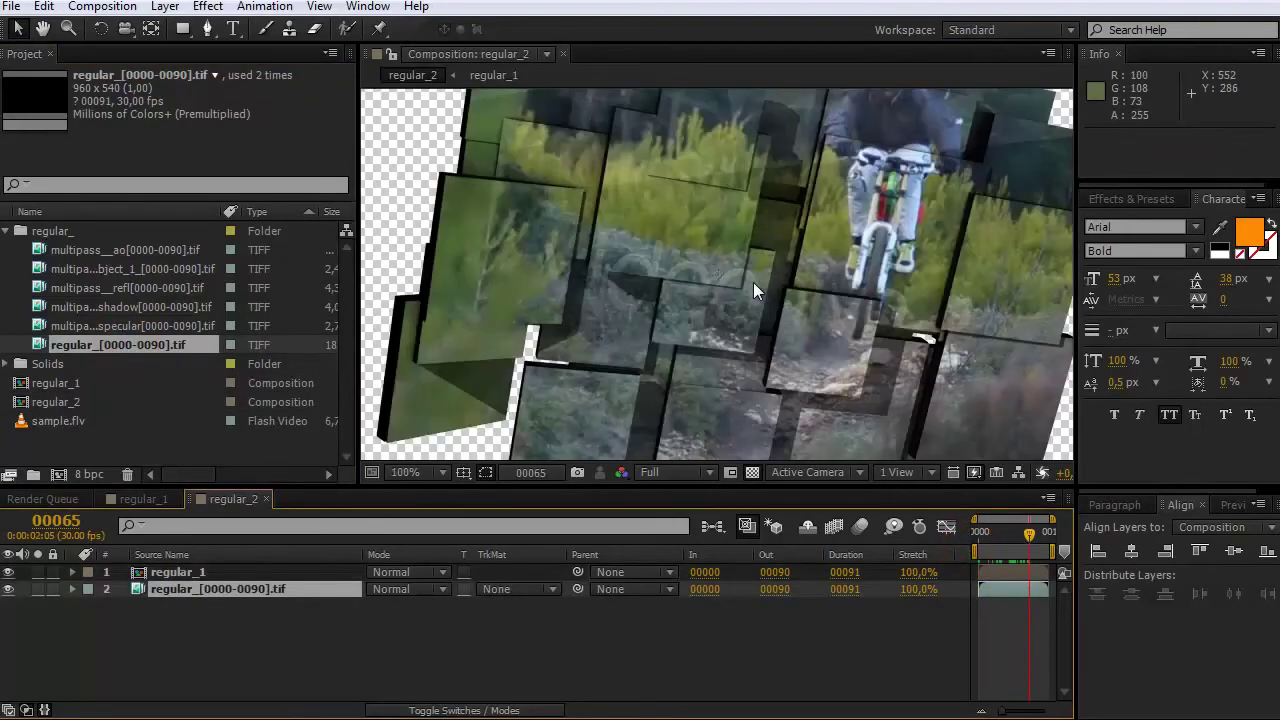
left_click(752, 472)
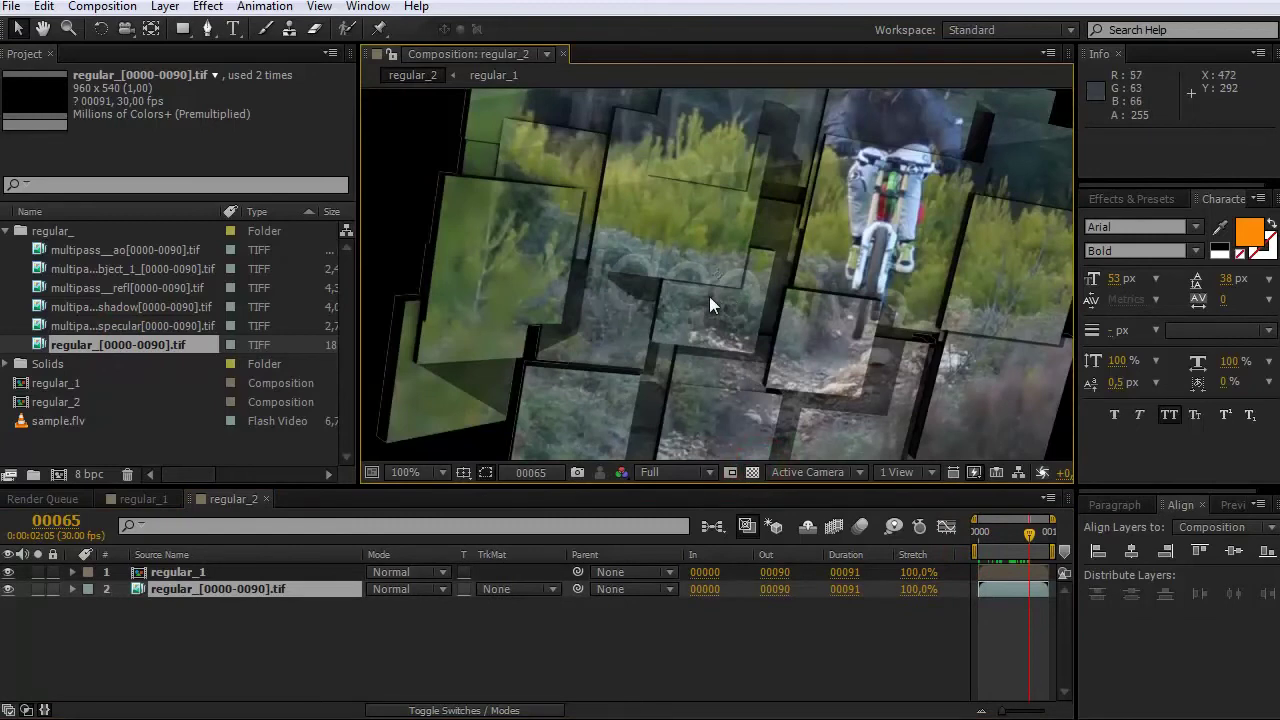
Step: Try Remove Color Matting with a grey background on the render, then hide regular_1 and delete the effect
key("F3")
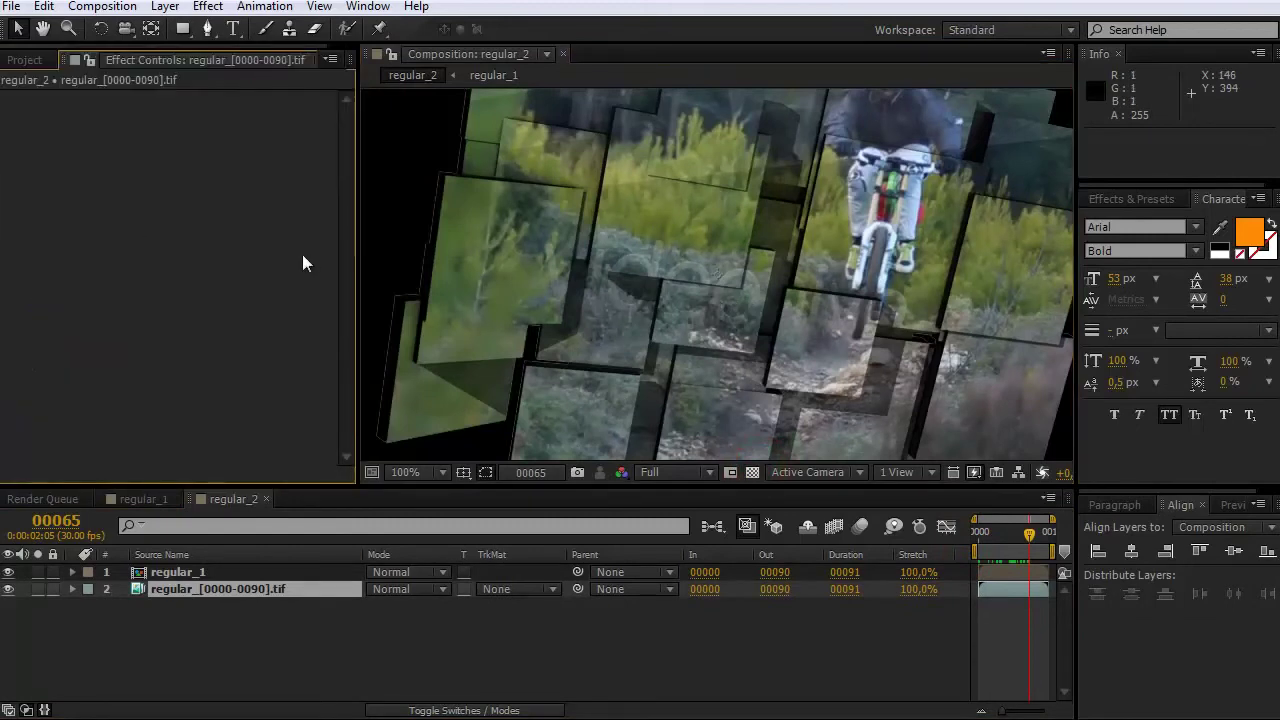
right_click(157, 217)
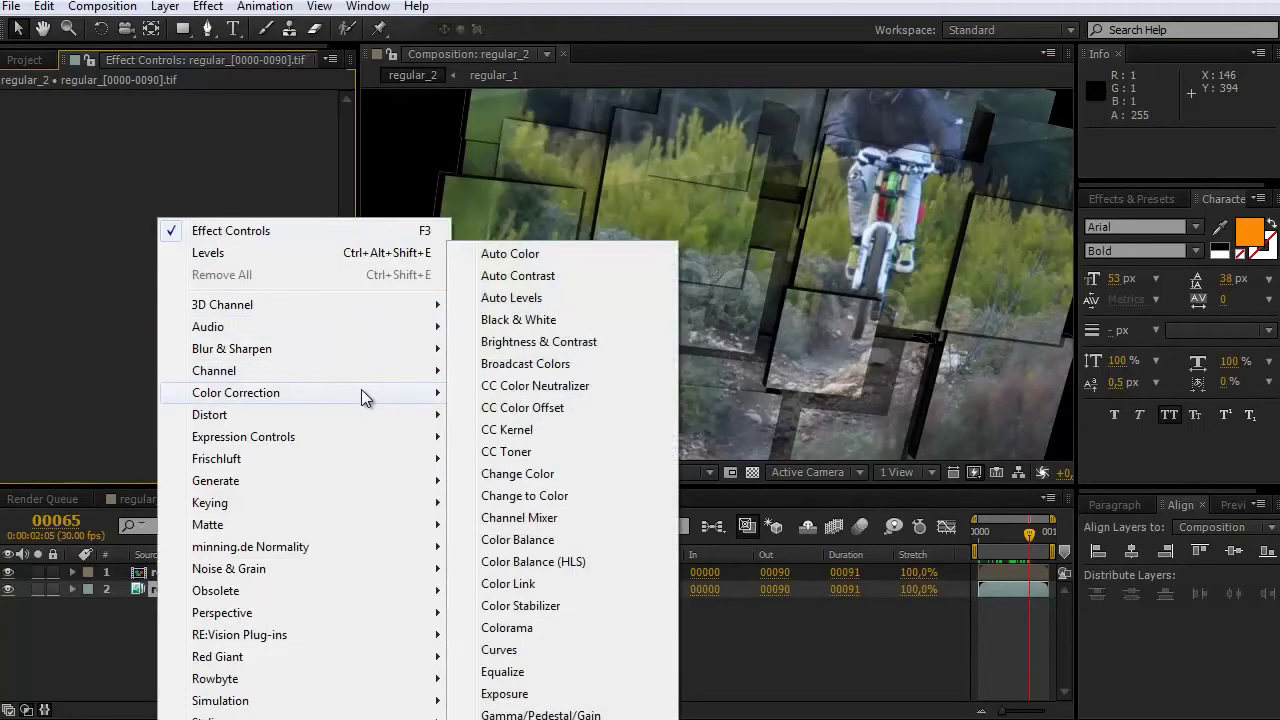
mouse_move(214, 371)
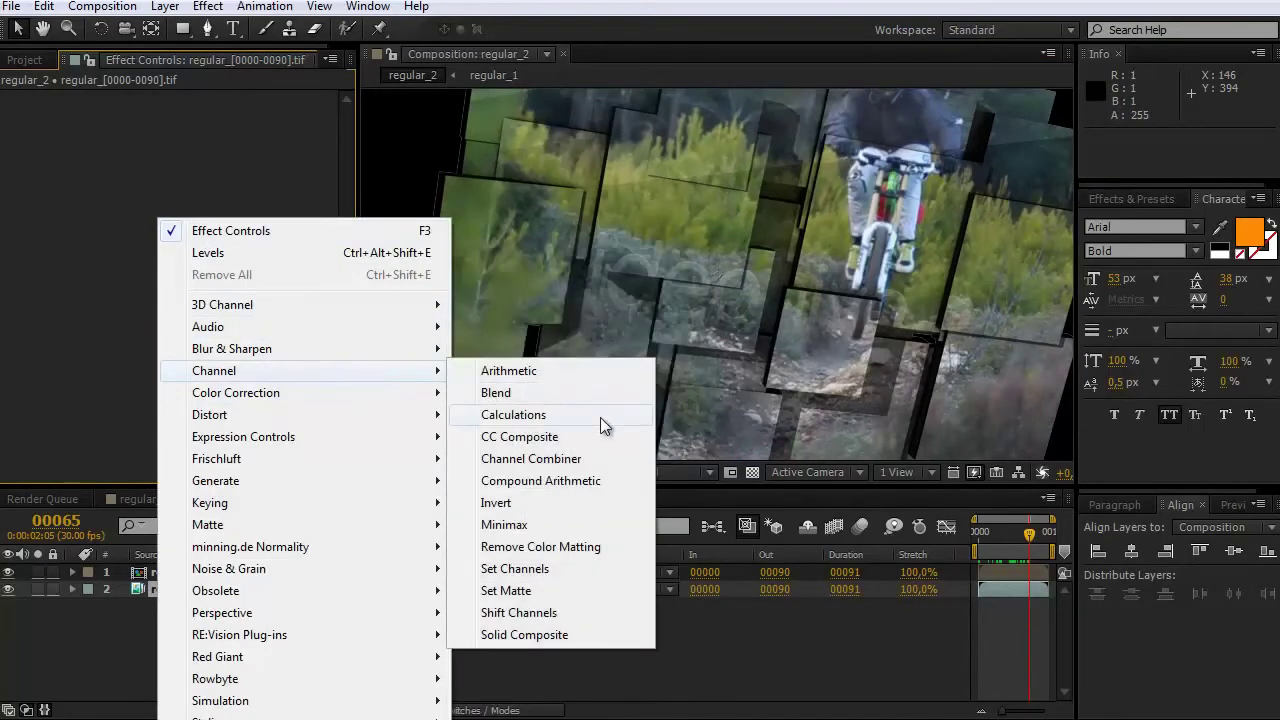
left_click(580, 547)
scroll(631, 318, "up", 3)
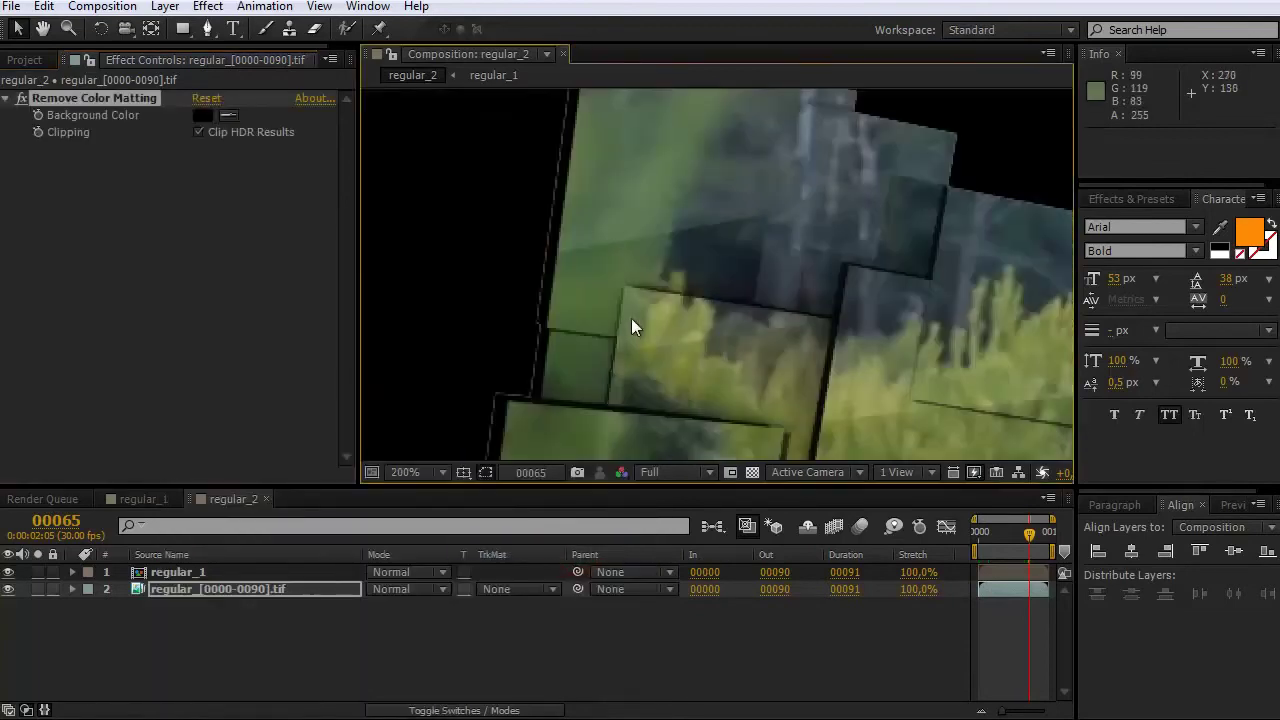
left_click(203, 115)
left_click_drag(886, 528, 812, 561)
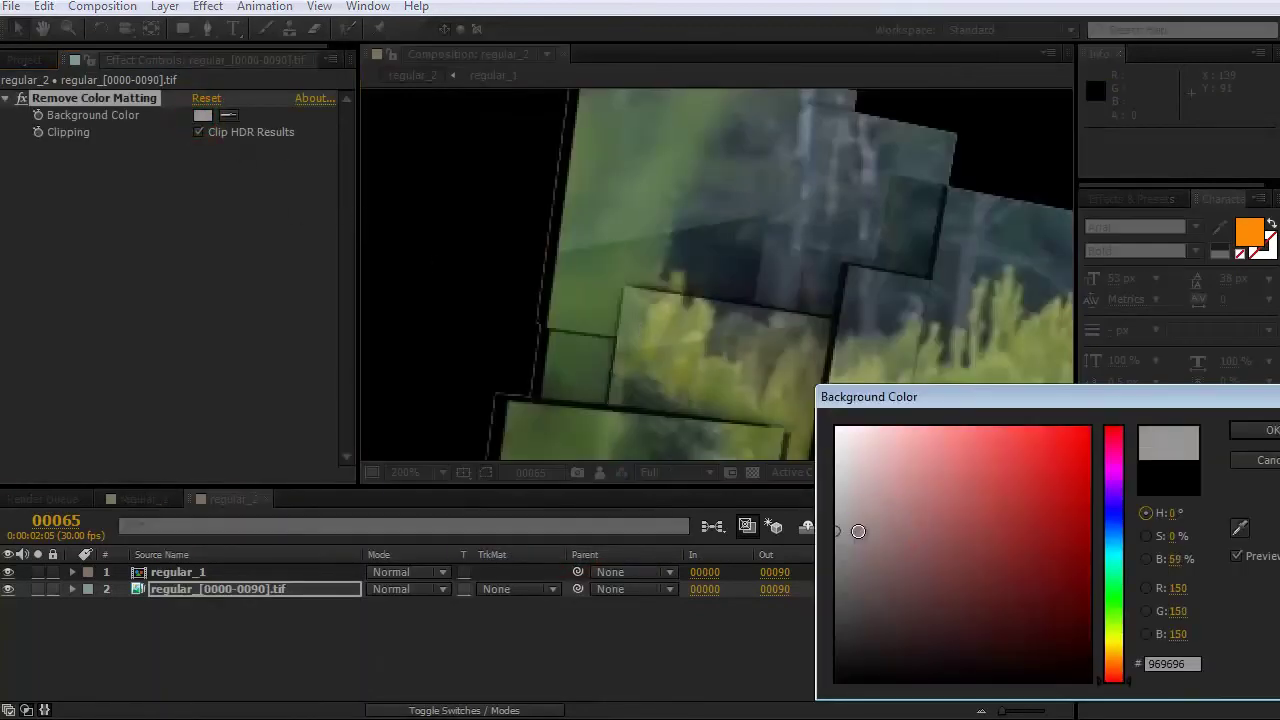
left_click(1262, 430)
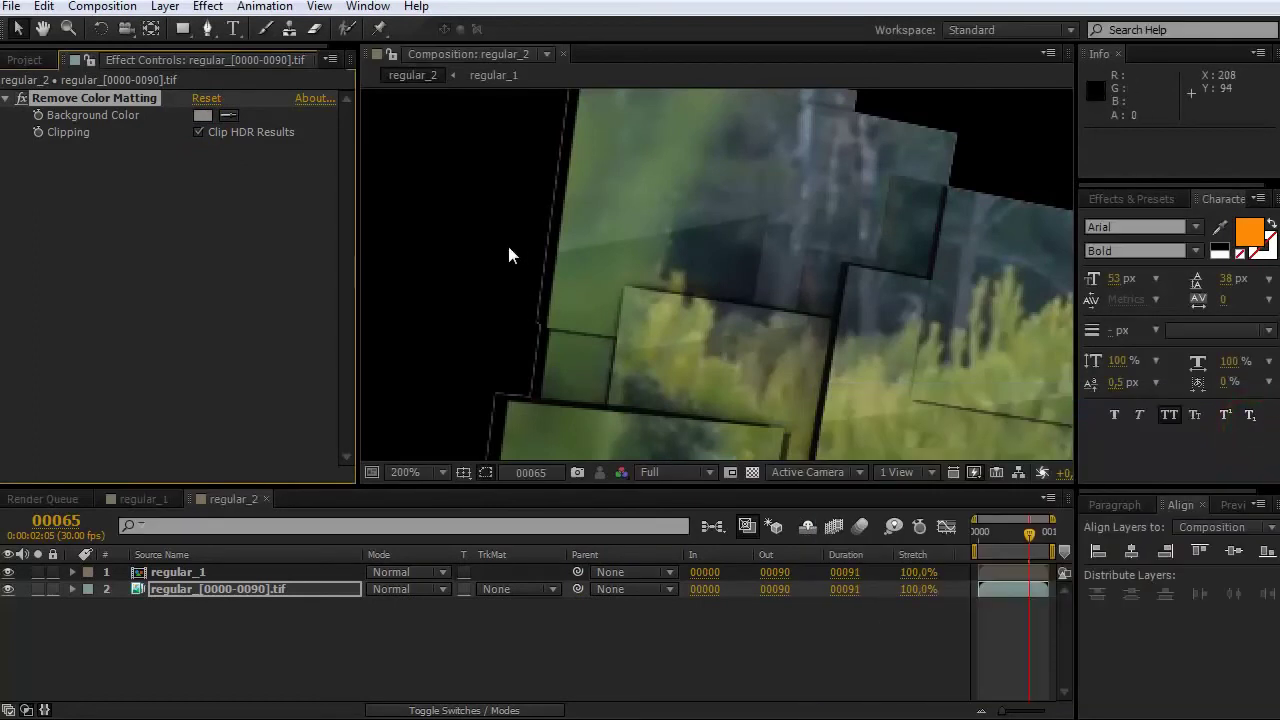
left_click(8, 572)
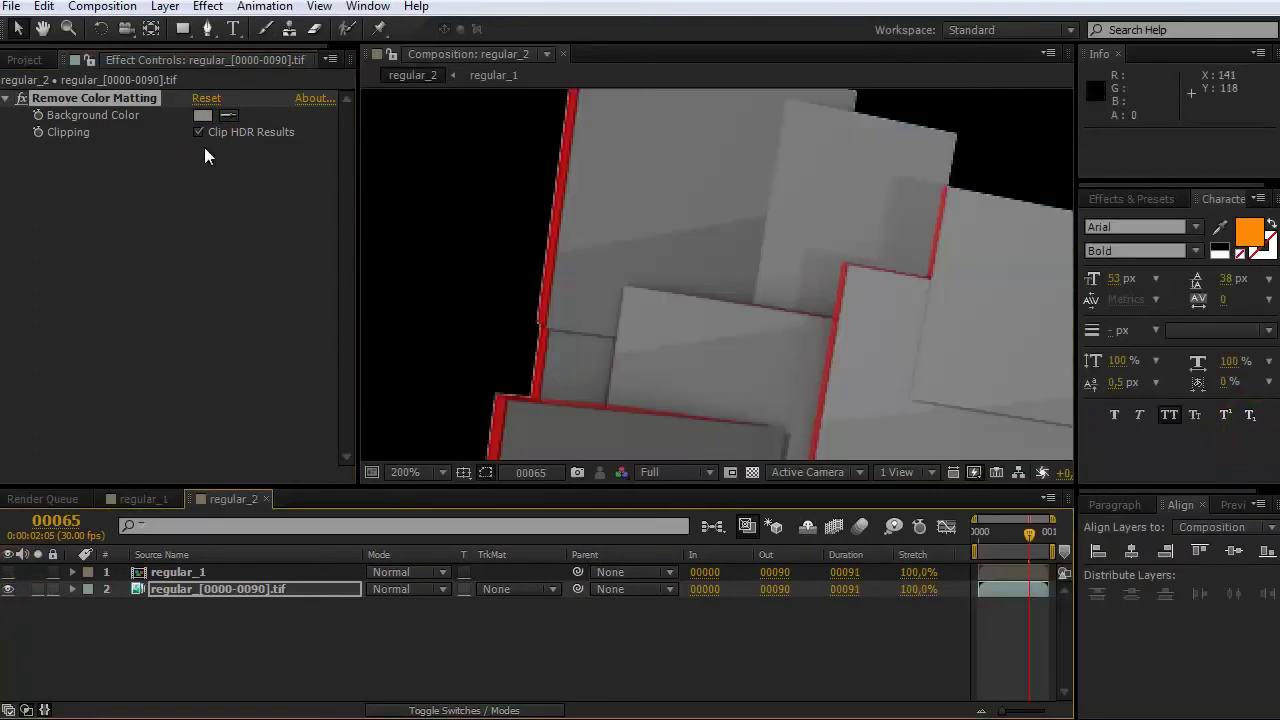
key("Delete")
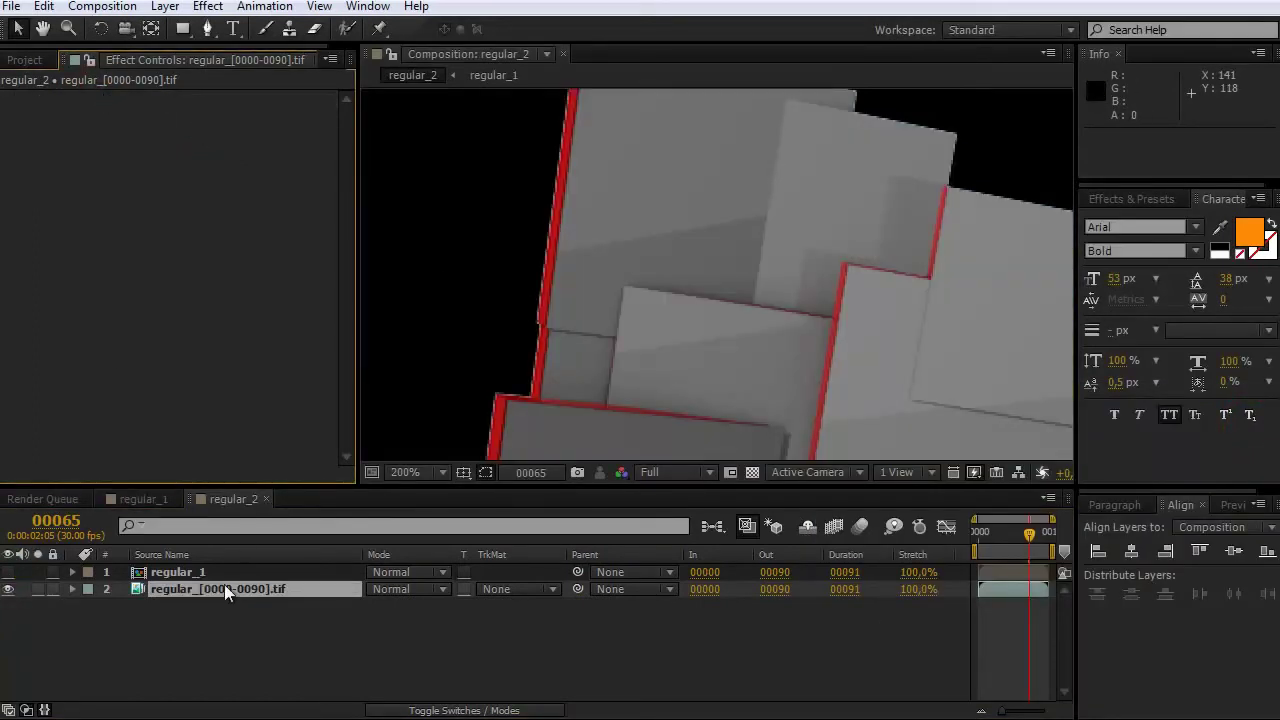
Step: Add Black Solid 1 to regular_2 and duplicate the render layer, setting the copy to Stencil Alpha
left_click(40, 59)
left_click(7, 370)
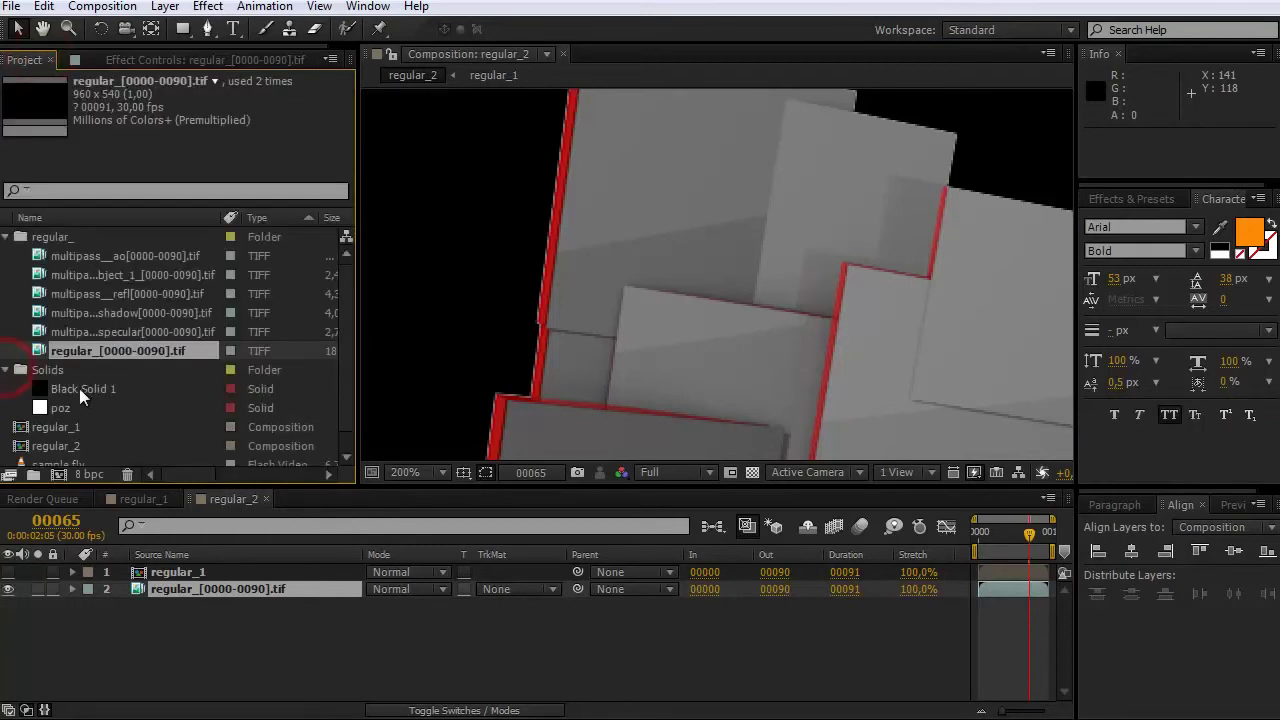
left_click_drag(82, 390, 193, 655)
left_click(205, 588)
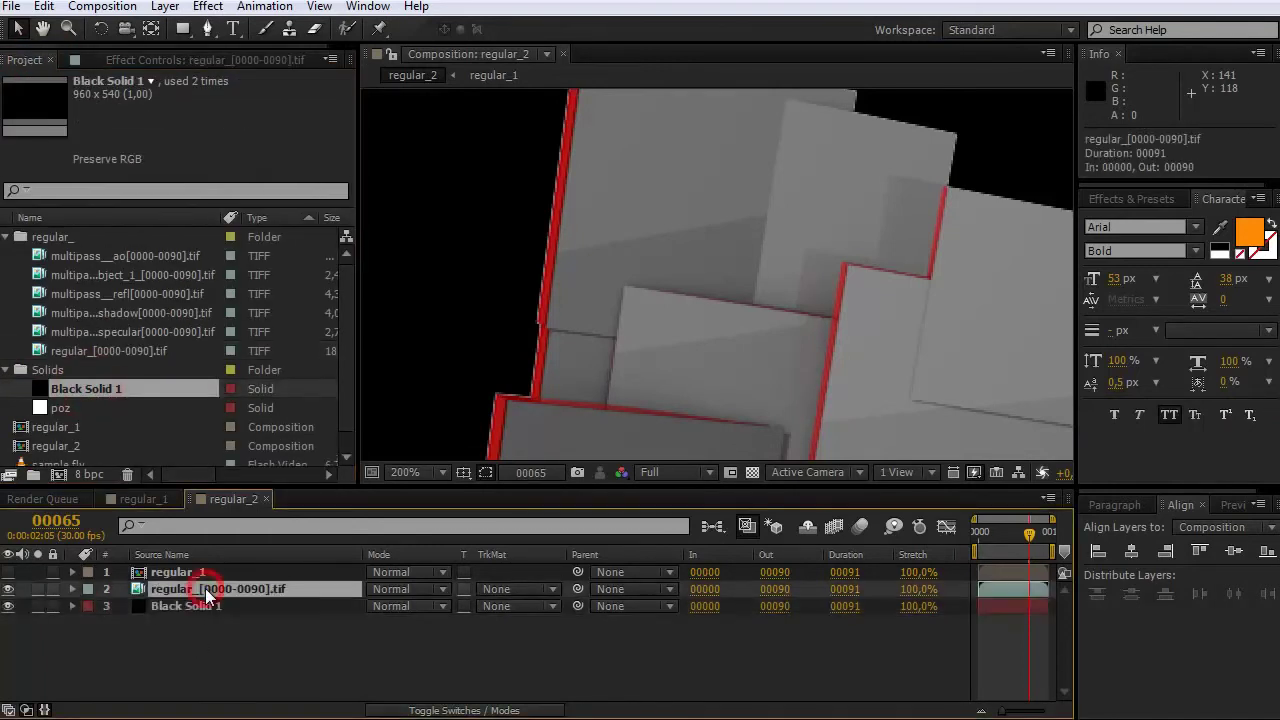
key("ctrl+d")
left_click(405, 589)
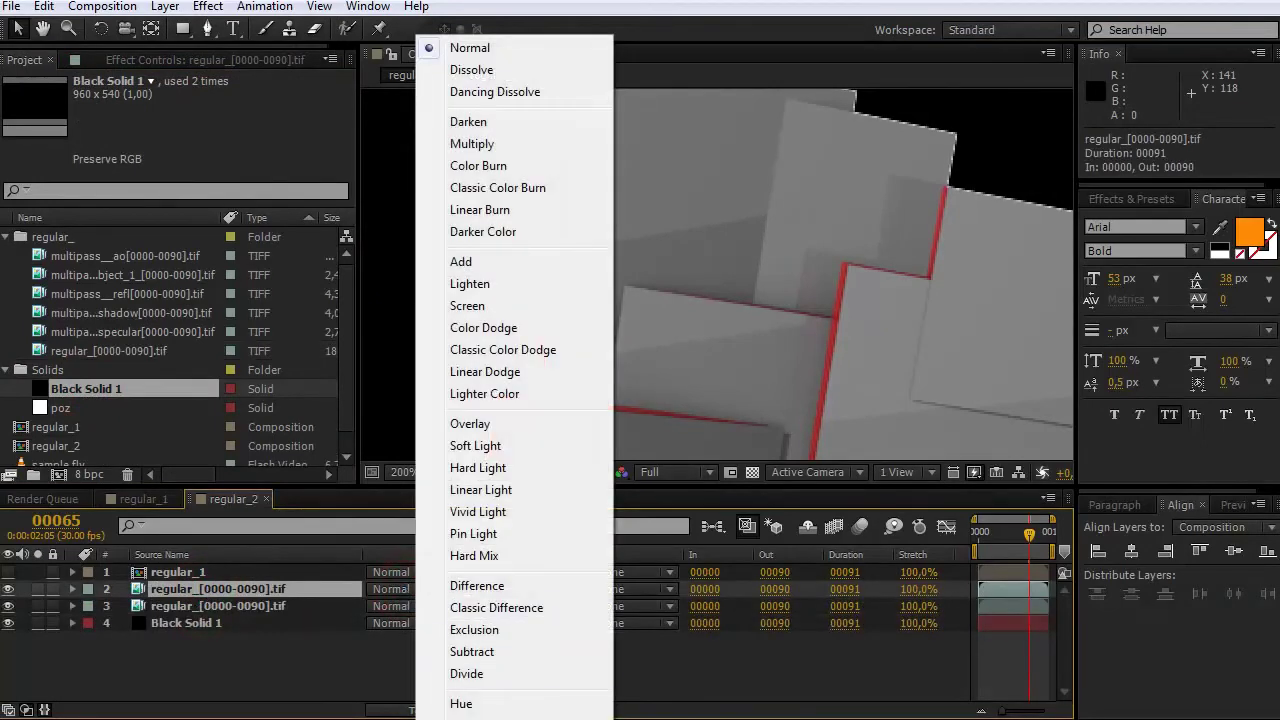
left_click(470, 700)
Step: Pre-compose both render layers and Black Solid 1 into Pre-comp 1, moving all attributes
scroll(830, 219, "down", 2)
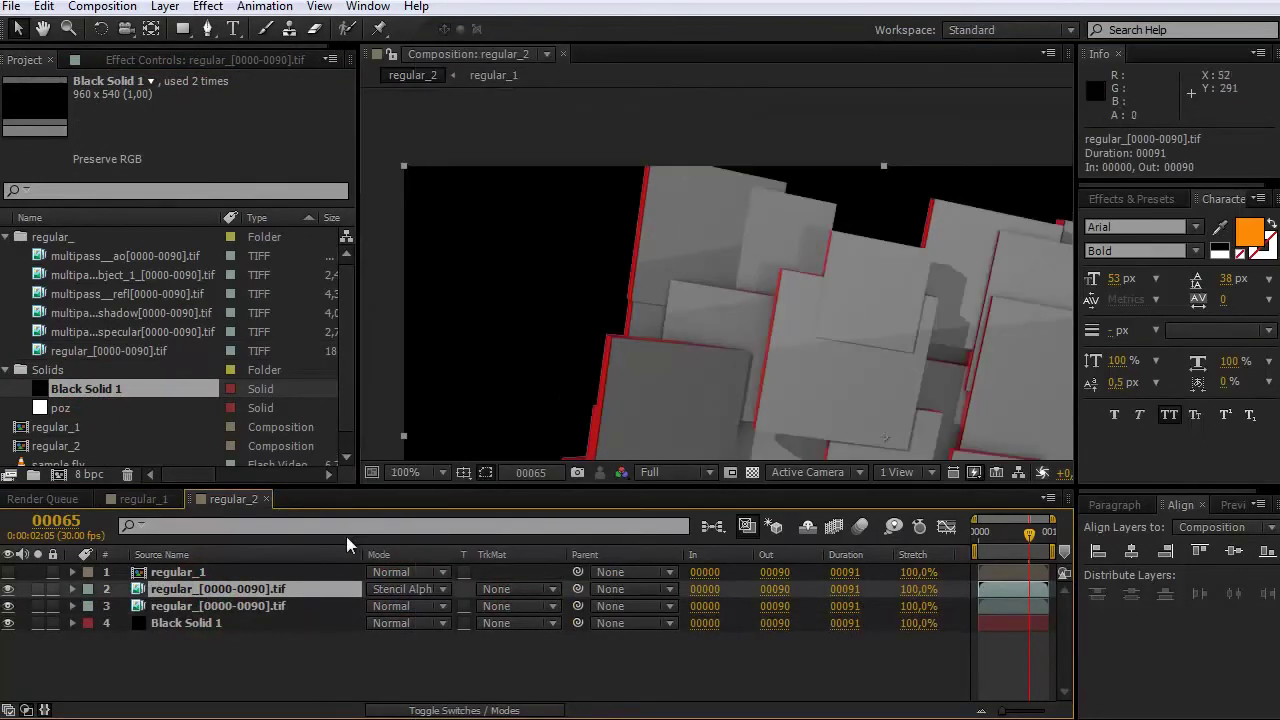
left_click(241, 623, "shift")
key("ctrl+shift+c")
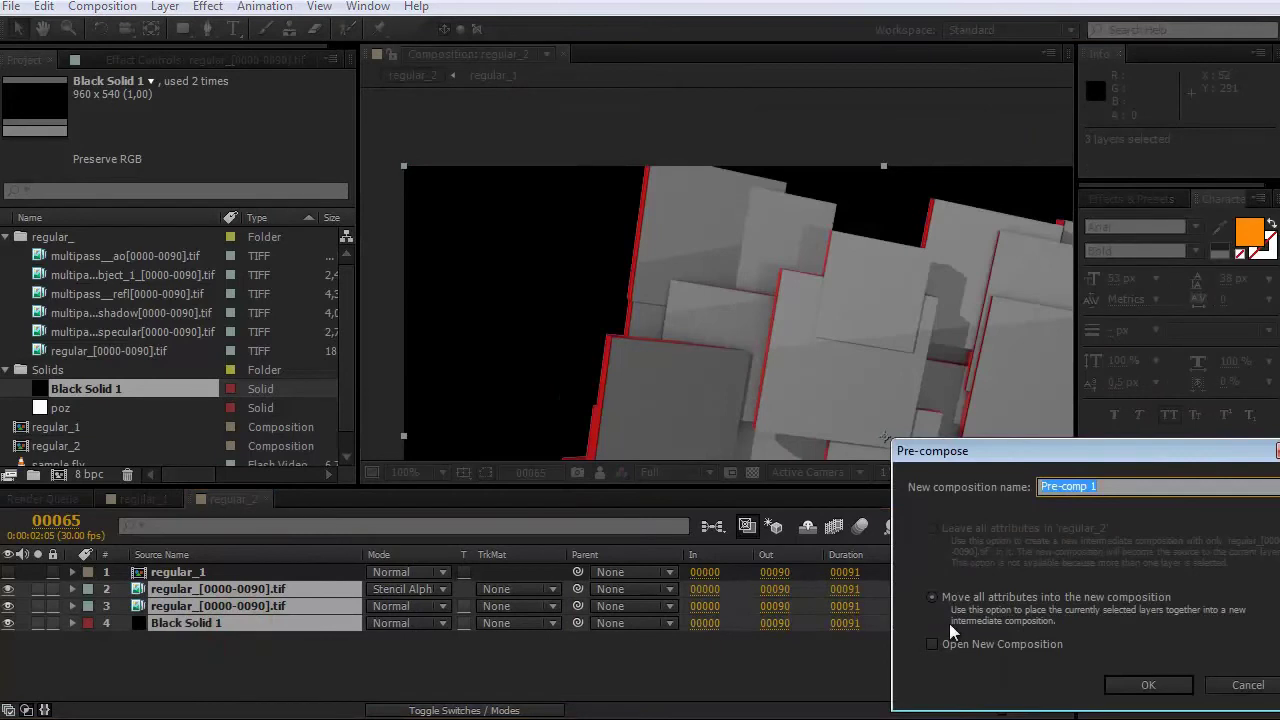
left_click(1148, 685)
left_click(8, 572)
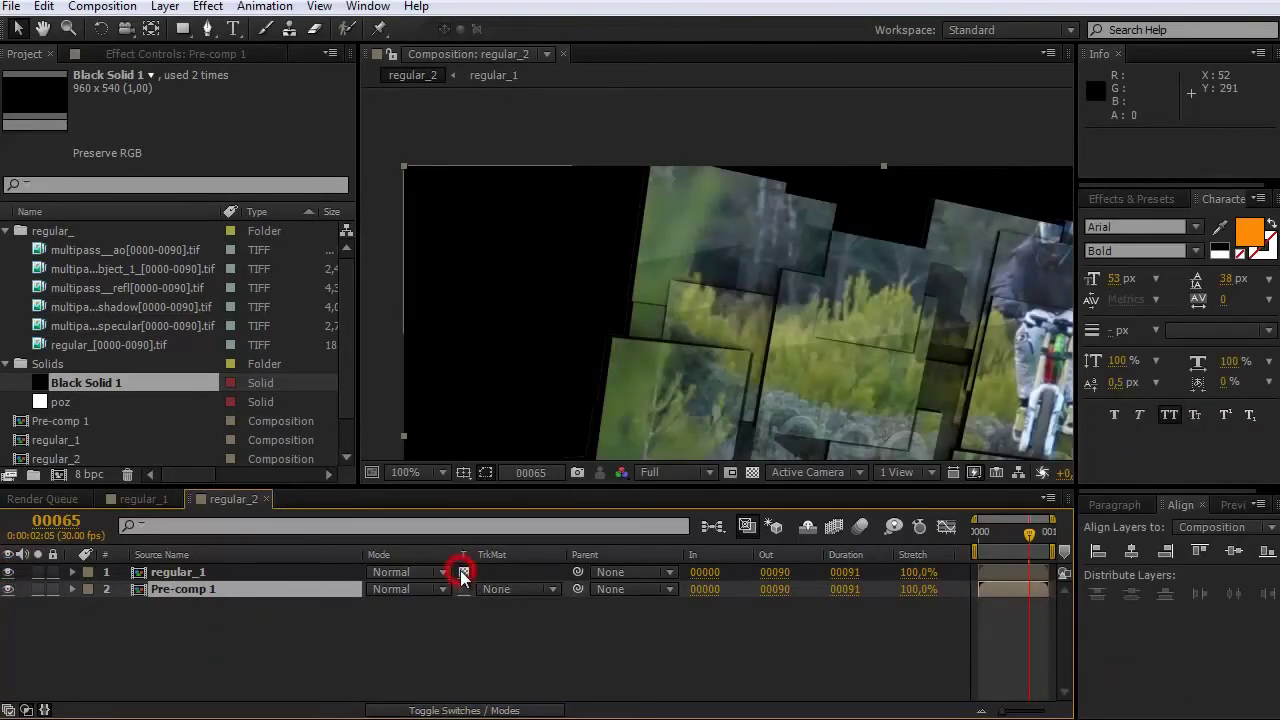
Step: Set regular_1 to preserve underlying transparency and scrub from frame 13 to 90 to check it
left_click(462, 572)
scroll(620, 245, "up", 1)
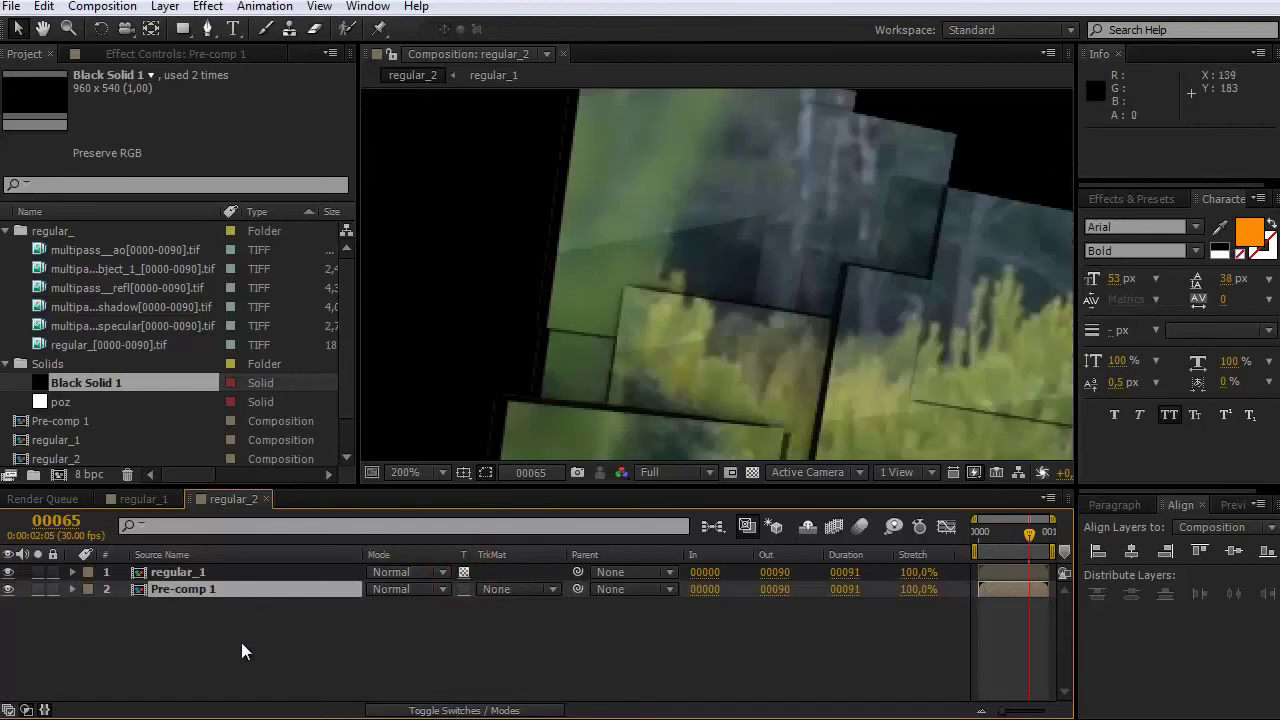
left_click(241, 642)
left_click(988, 537)
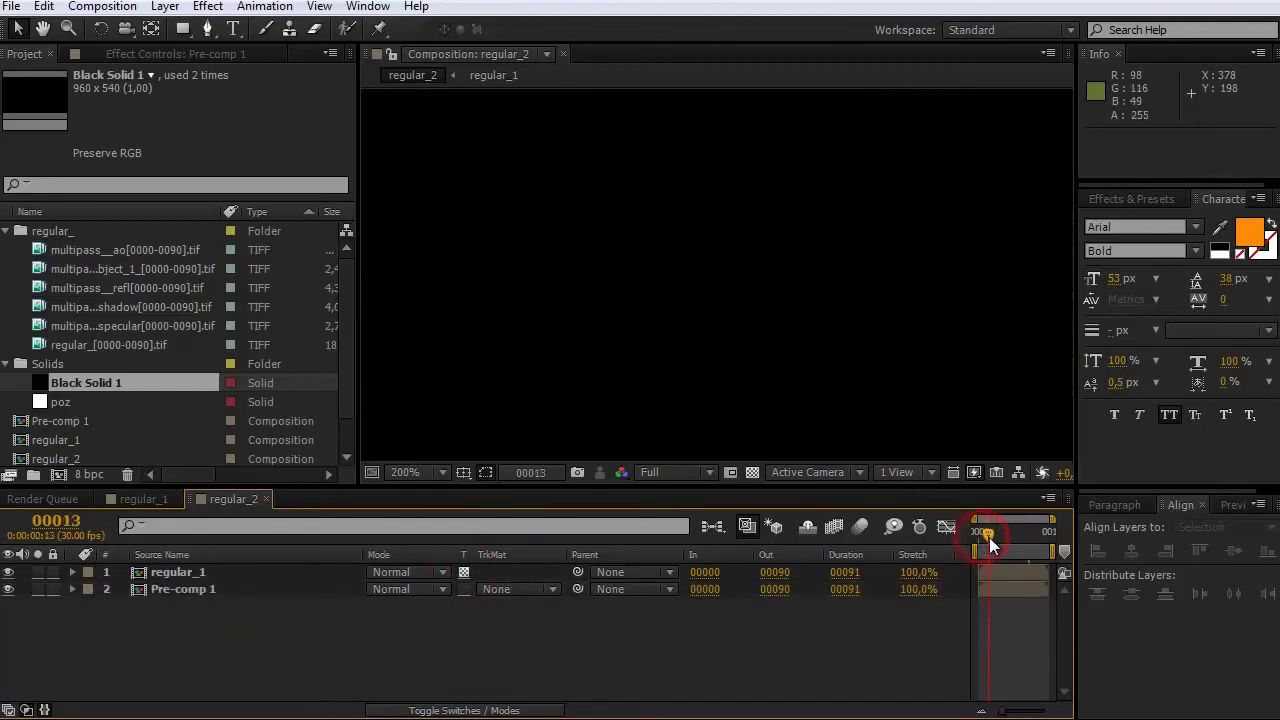
left_click_drag(989, 537, 1053, 537)
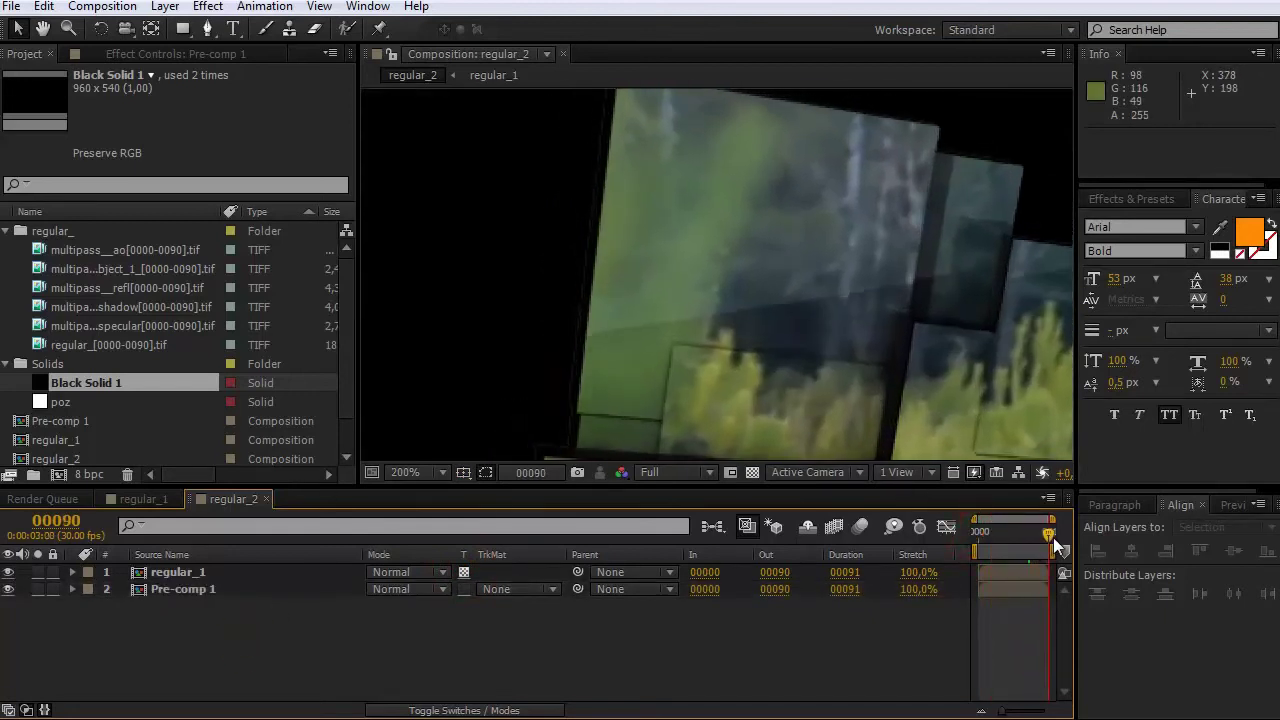
scroll(888, 260, "down", 1)
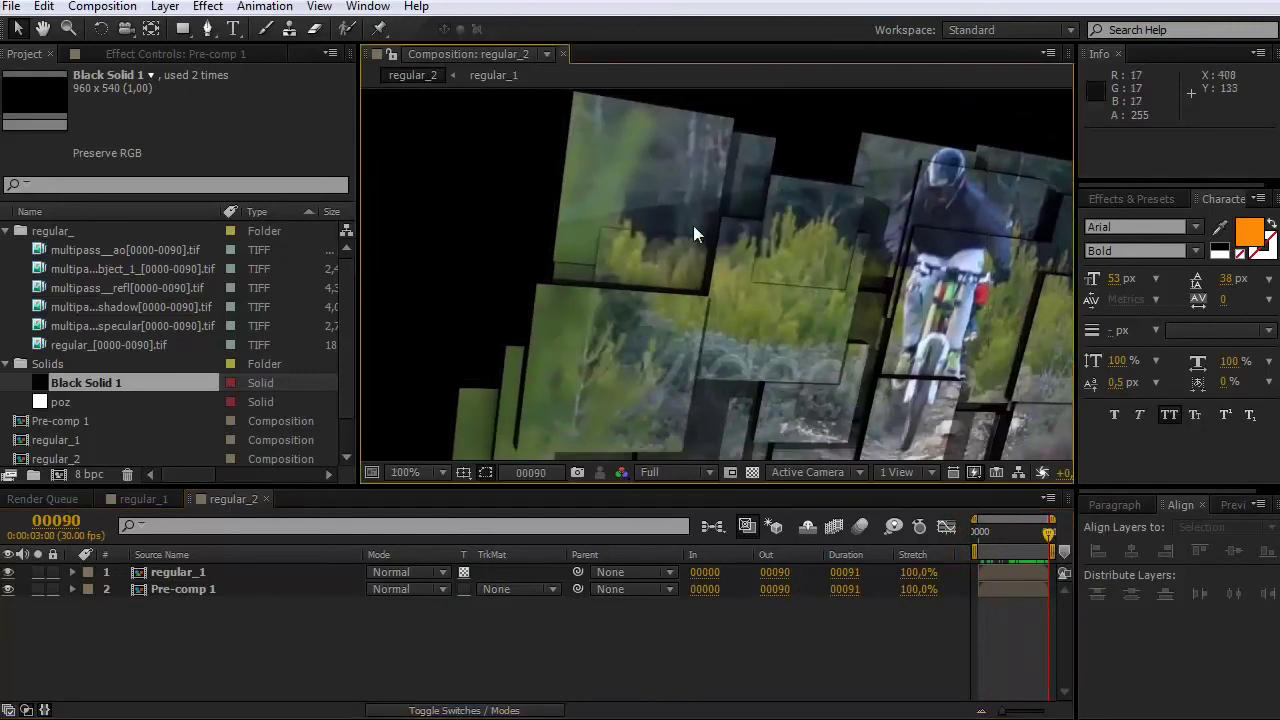
scroll(489, 365, "up", 1)
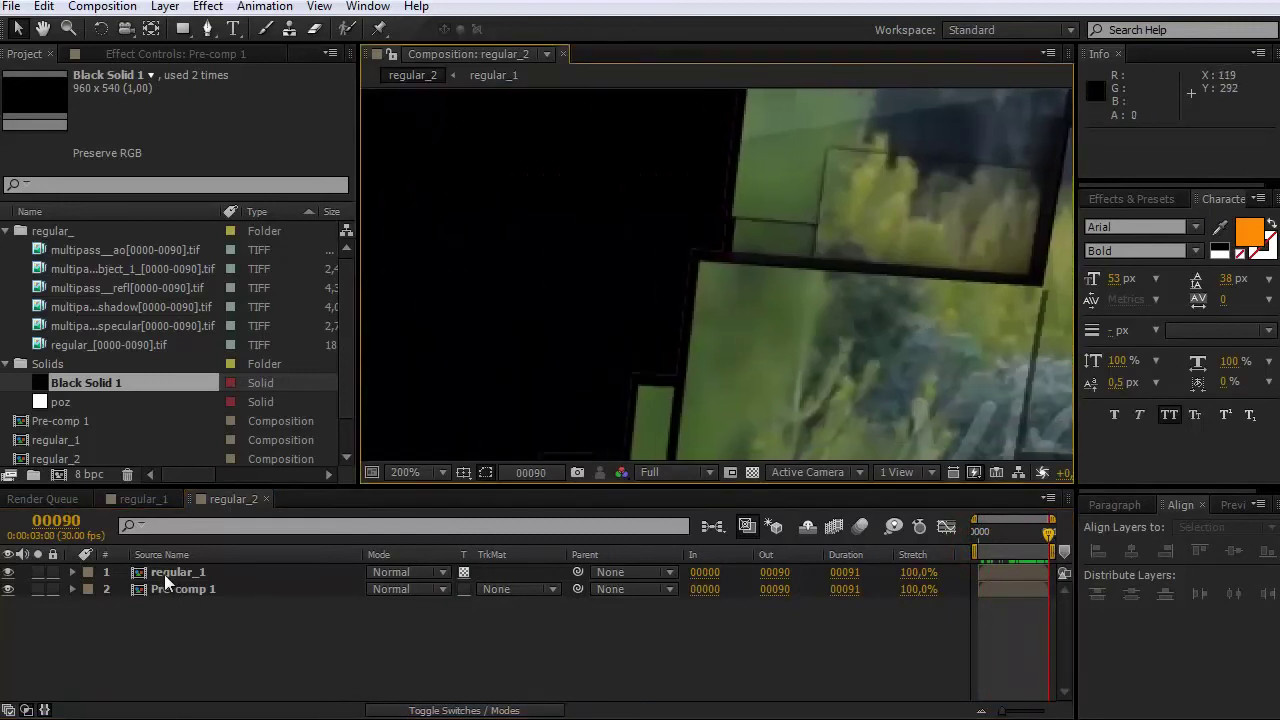
Step: Duplicate Pre-comp 1, move the copy to the top and set it to Stencil Alpha
left_click(170, 590)
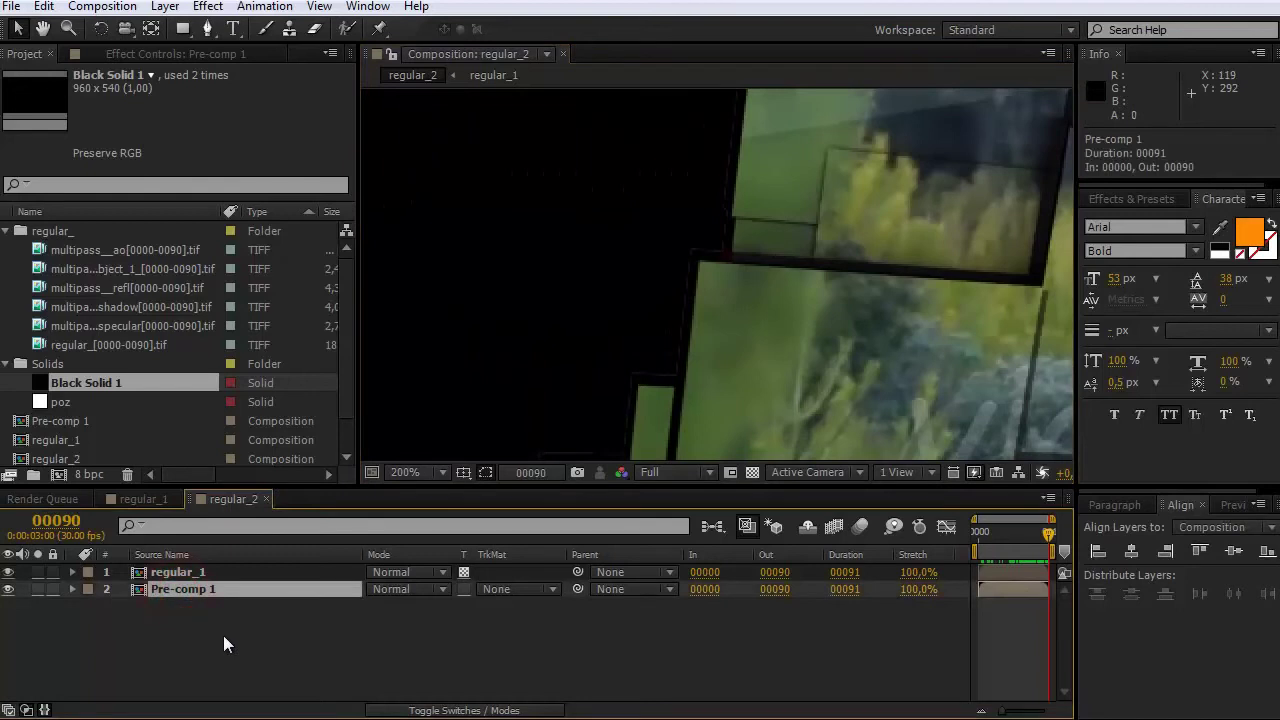
key("ctrl+d")
left_click_drag(201, 587, 210, 571)
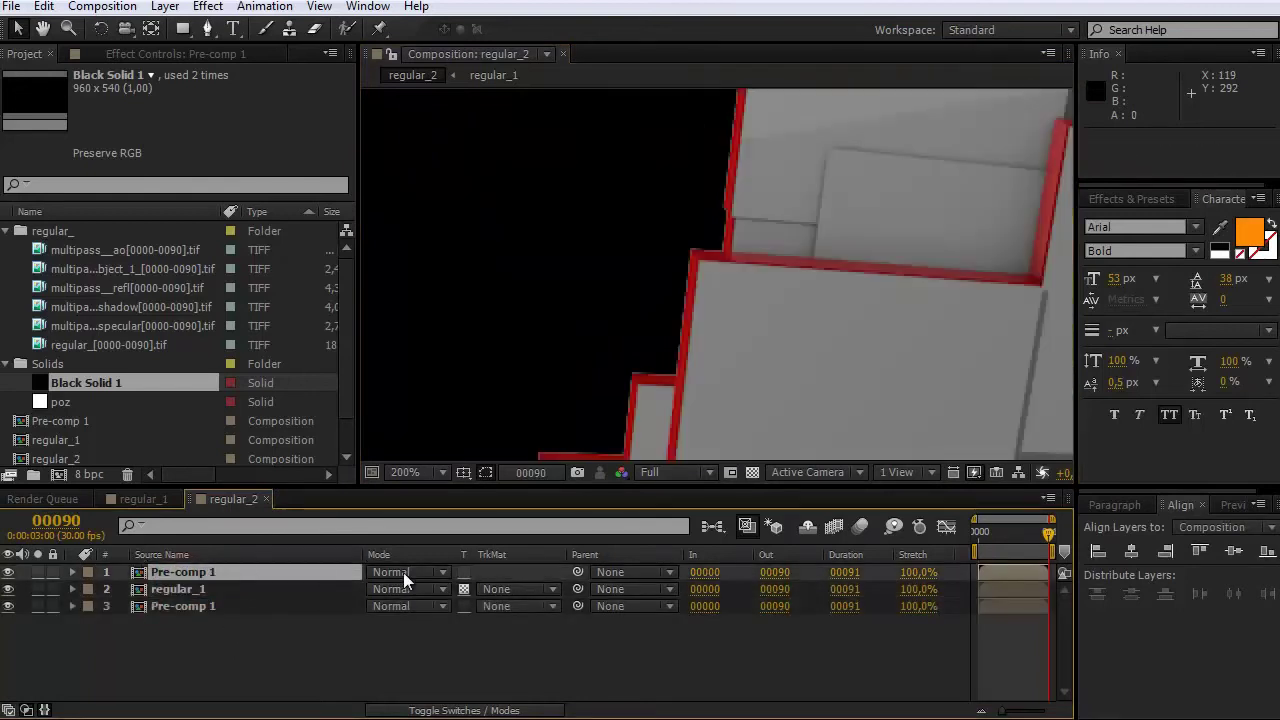
left_click(403, 572)
left_click(470, 712)
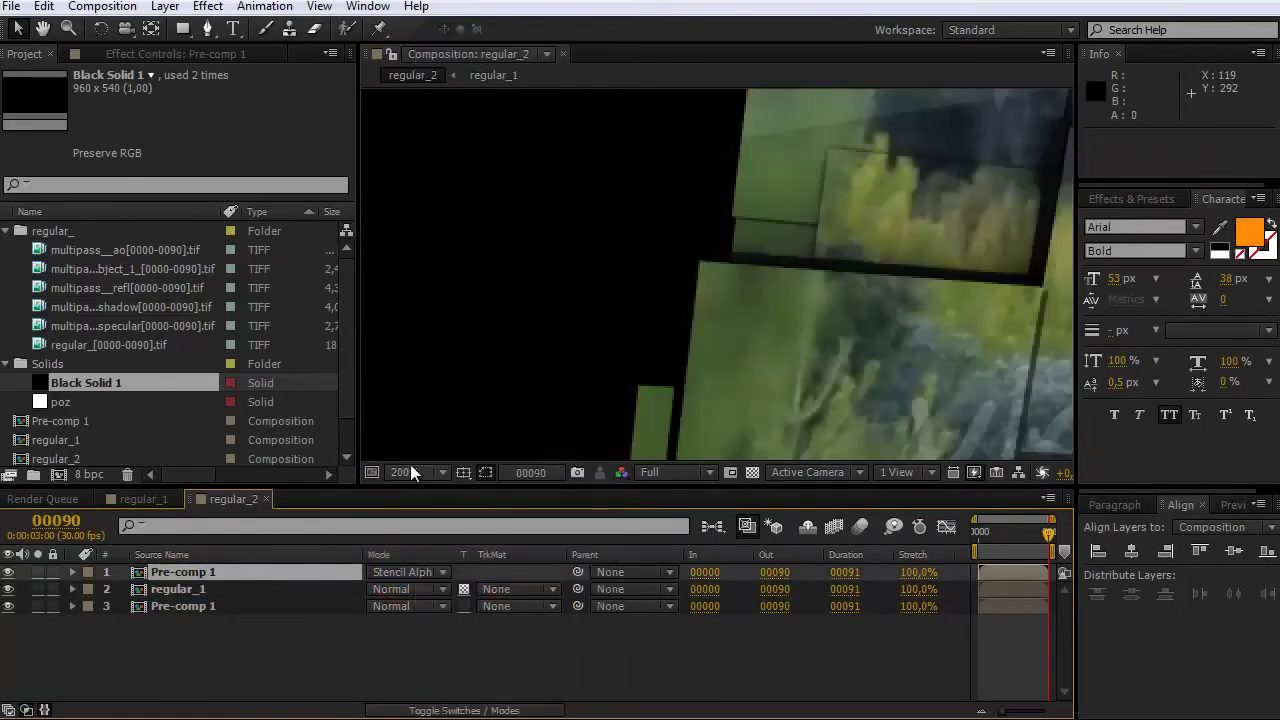
Step: Add and undo Black Solid 1, then delete the top Pre-comp 1 copy
mouse_move(108, 382)
left_mouse_down()
mouse_move(106, 560)
mouse_move(135, 634)
left_mouse_up()
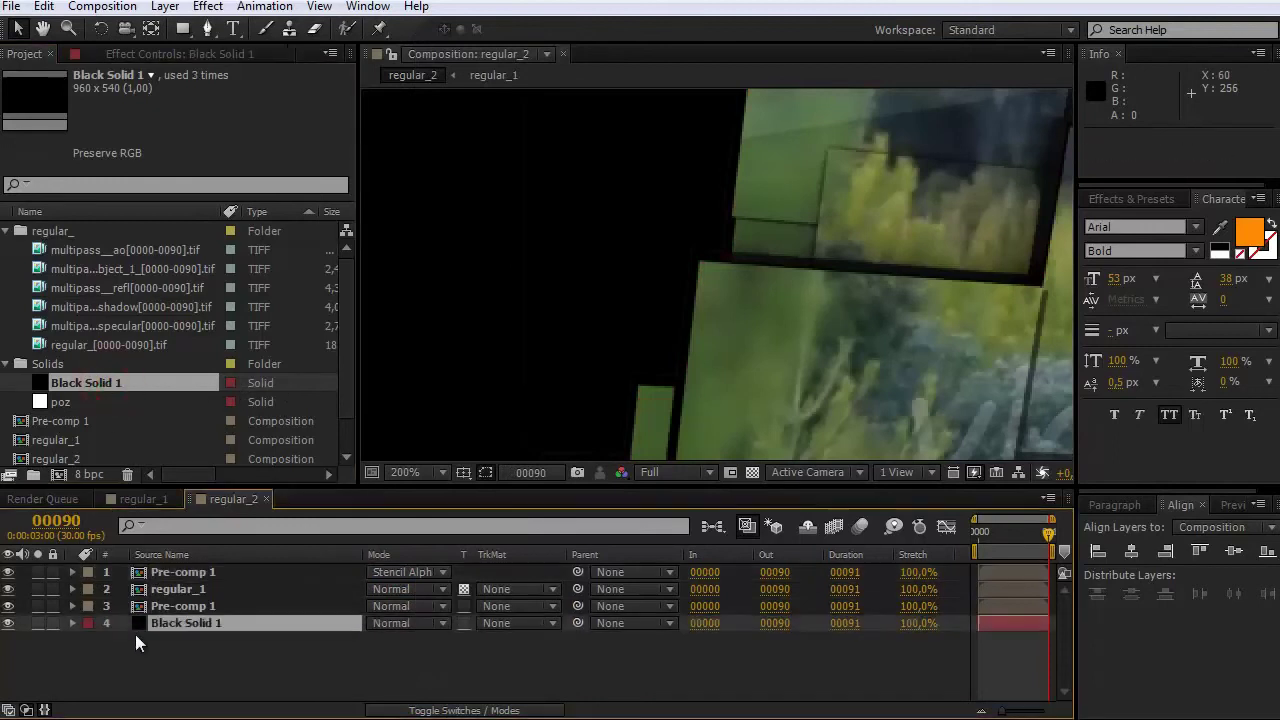
key("ctrl+z")
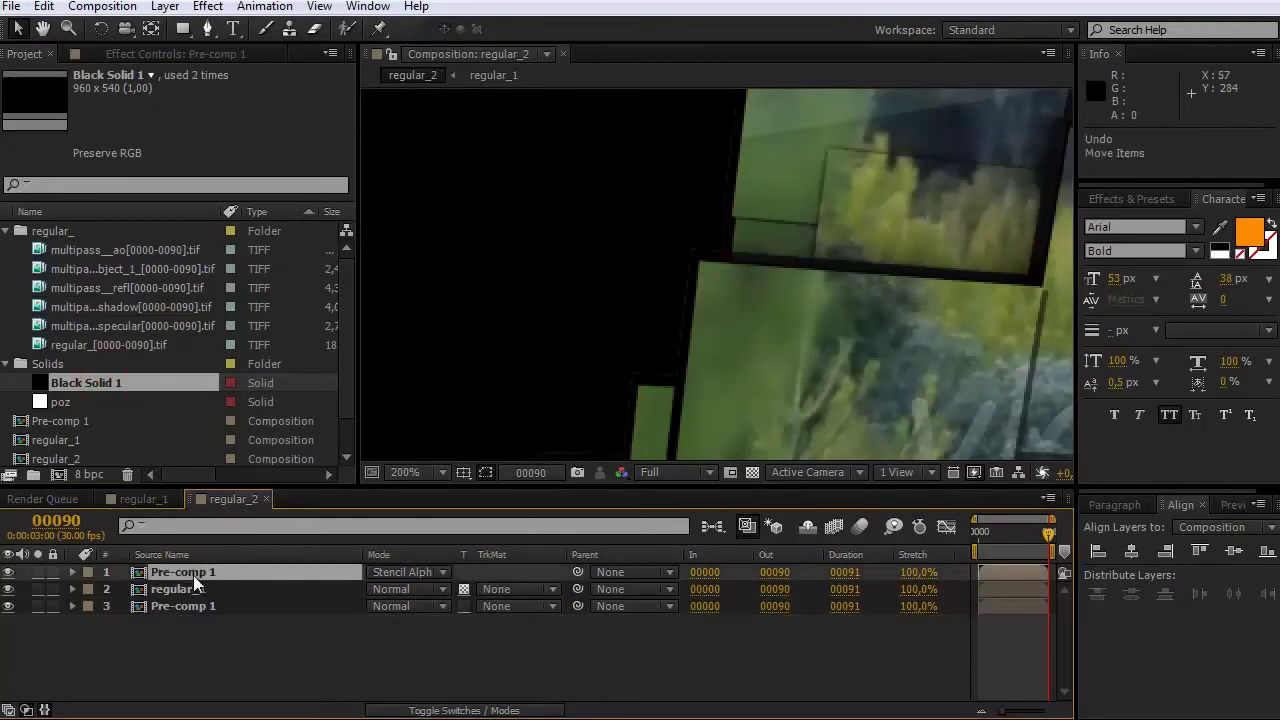
left_click(193, 575)
key("Delete")
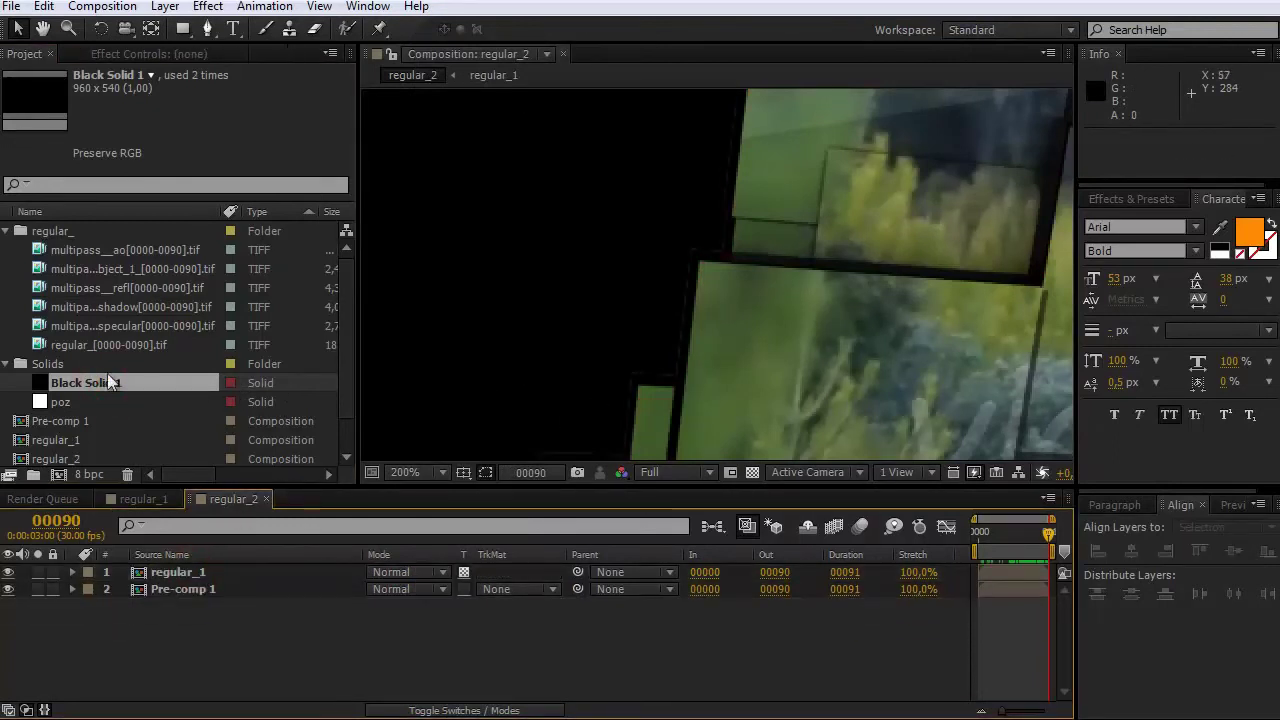
scroll(64, 421, "down", 1)
Step: Nest regular_2 in a new regular_3 composition and move to frame 51
left_click(67, 421)
left_click(59, 476)
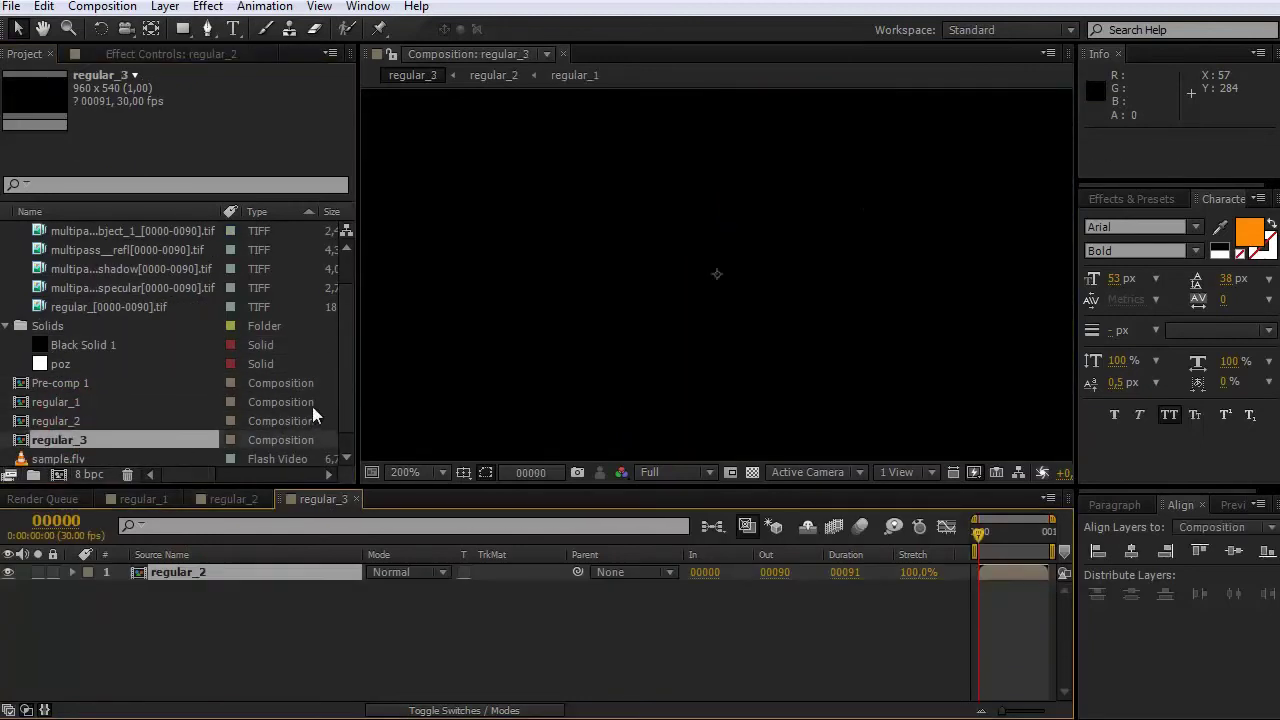
left_click_drag(979, 537, 1019, 537)
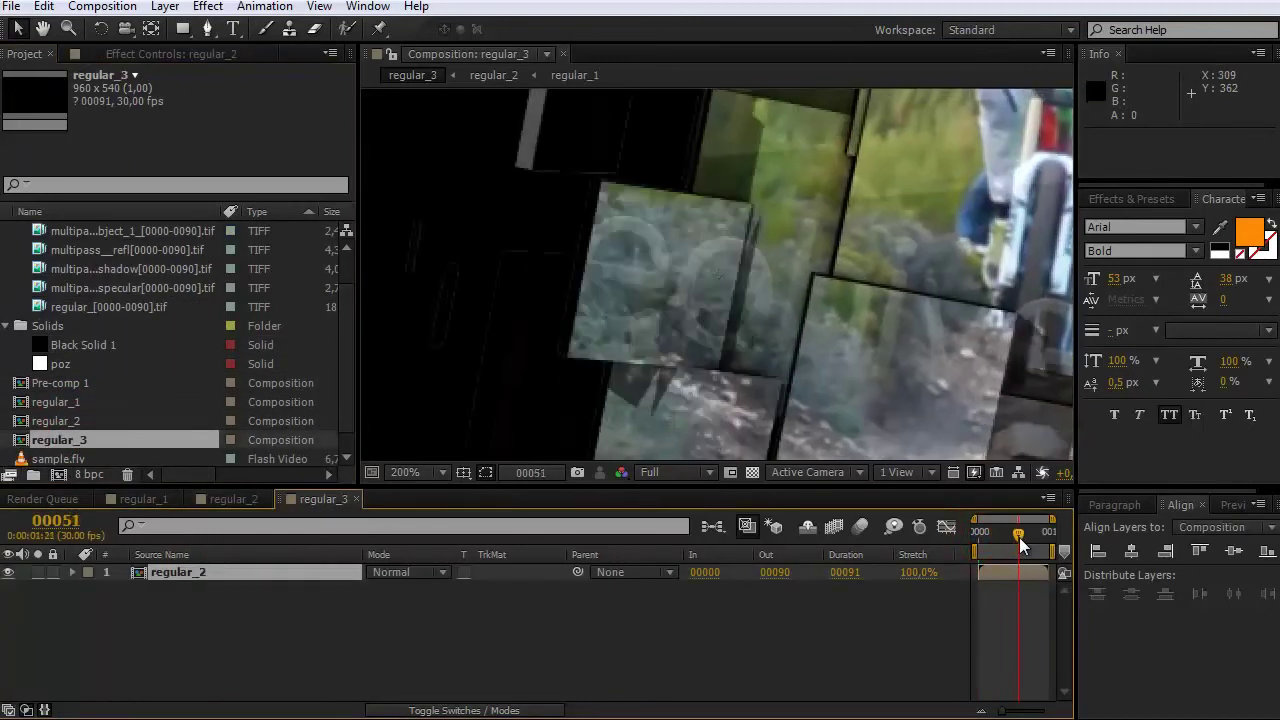
left_click(170, 53)
Step: Create a light-blue (81AFC4) solid and place it beneath regular_2
right_click(369, 607)
mouse_move(520, 621)
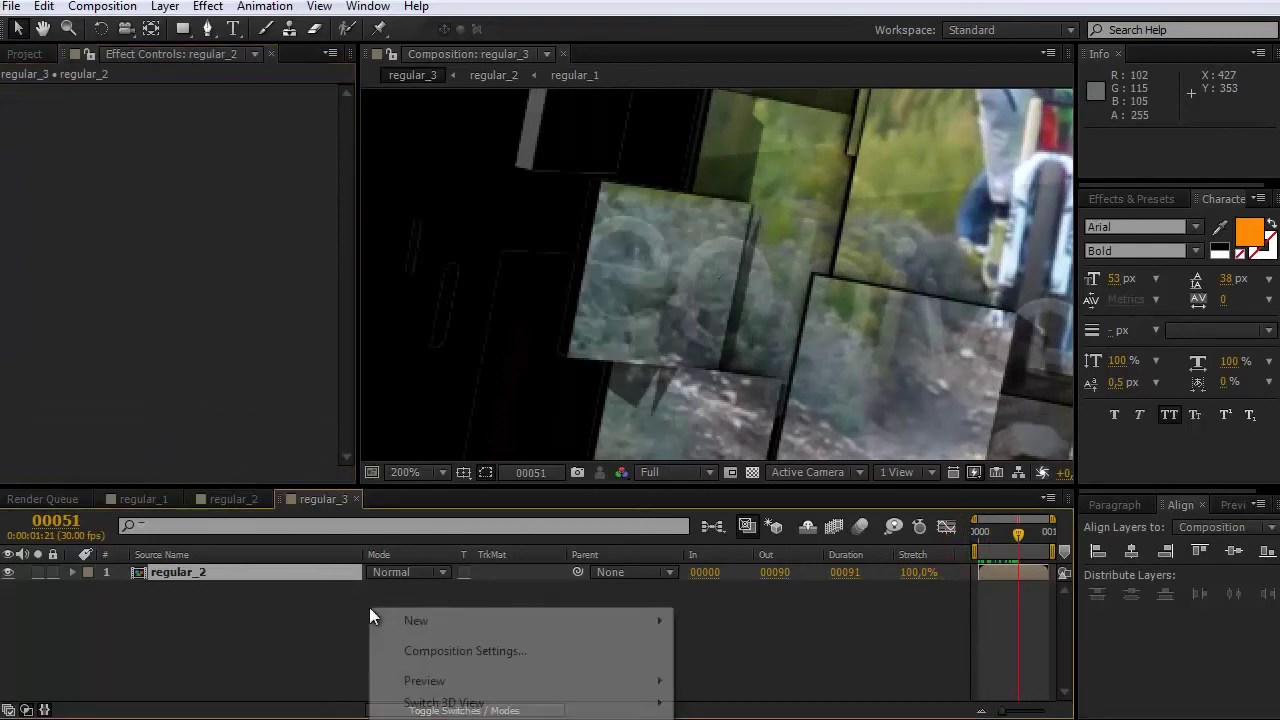
left_click(722, 672)
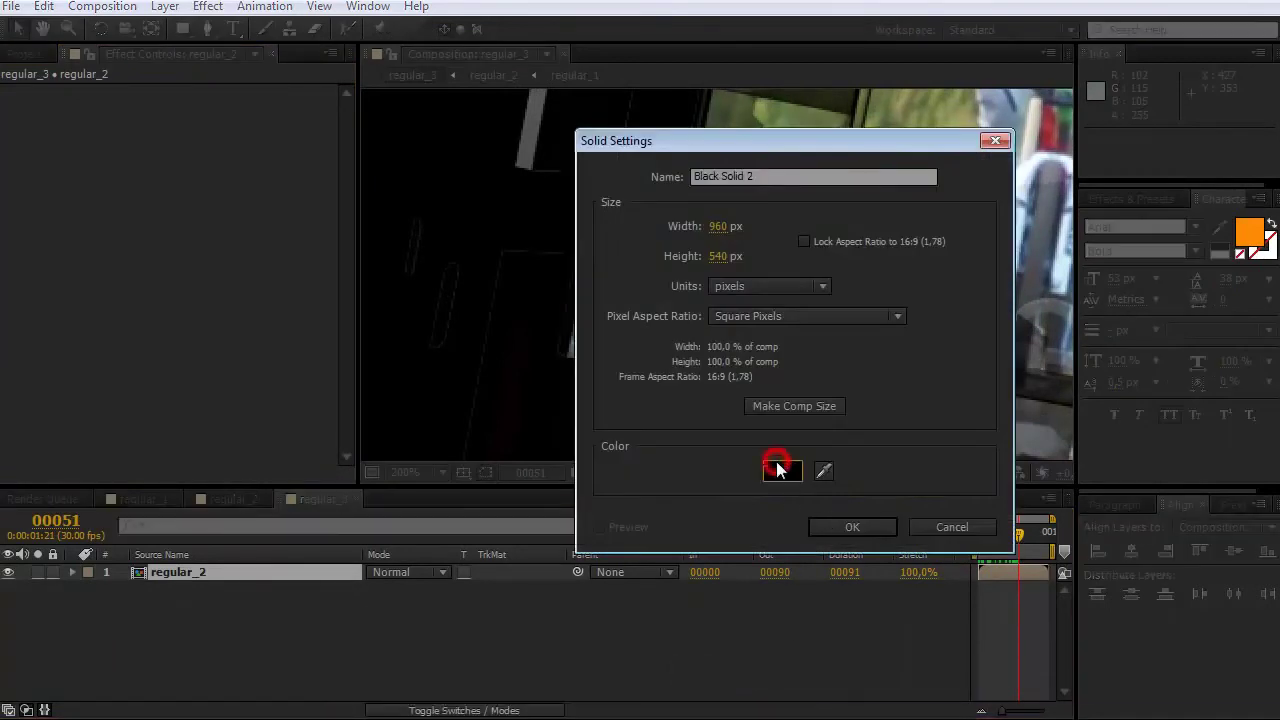
left_click(780, 468)
left_click(1113, 566)
mouse_move(951, 468)
left_mouse_down()
mouse_move(960, 488)
mouse_move(922, 486)
left_mouse_up()
left_click(1119, 540)
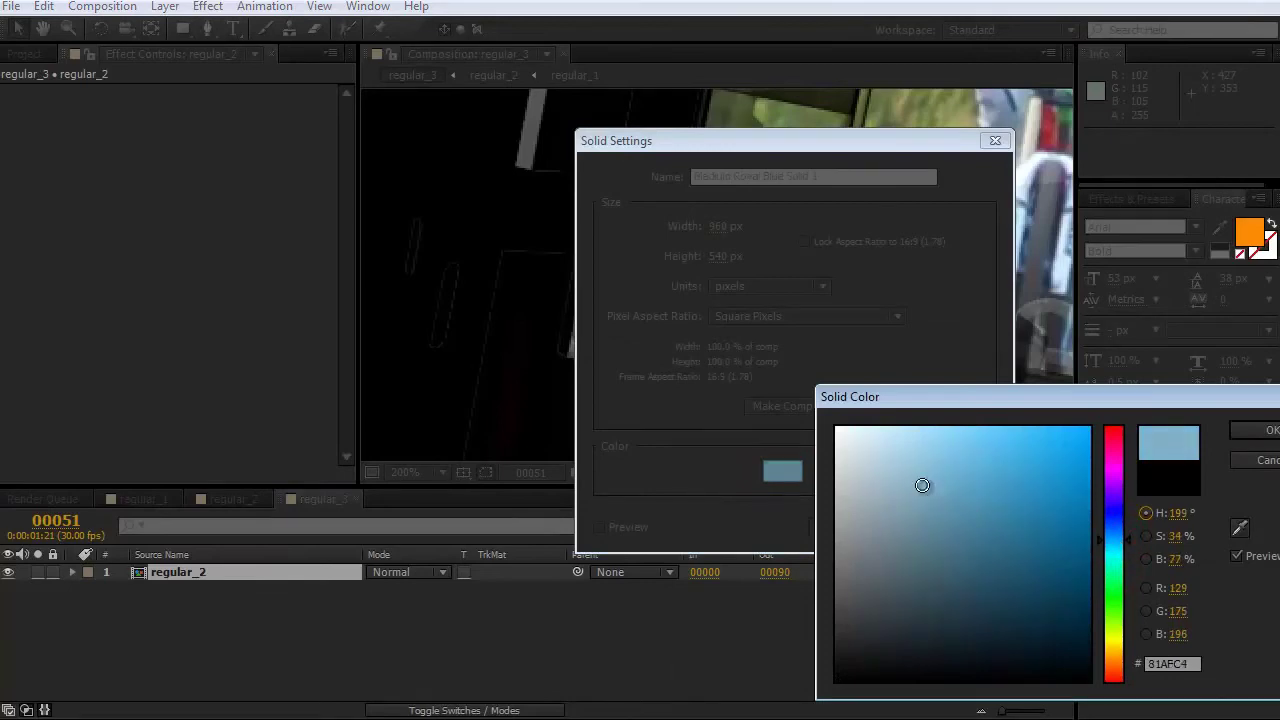
key("Return")
key("Return")
left_click_drag(156, 571, 162, 614)
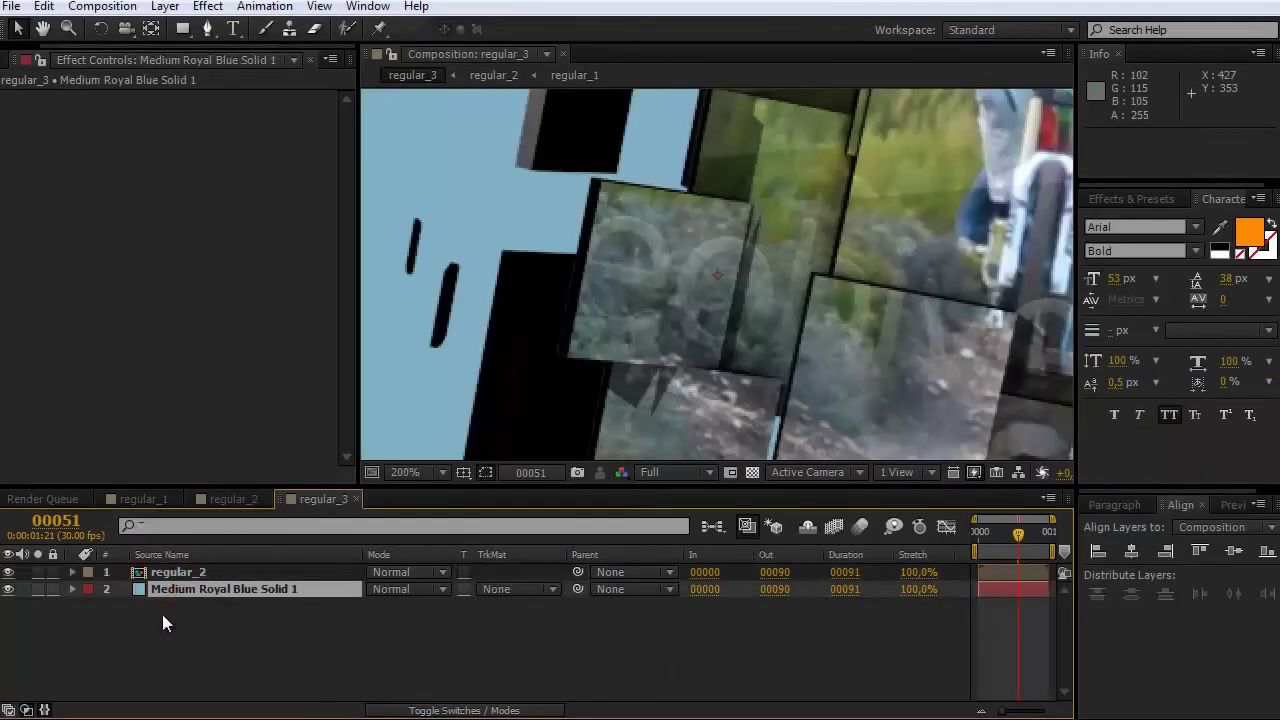
Step: Apply Simple Choker to regular_2 with Choke Matte set to 0.50
left_click(165, 574)
right_click(116, 314)
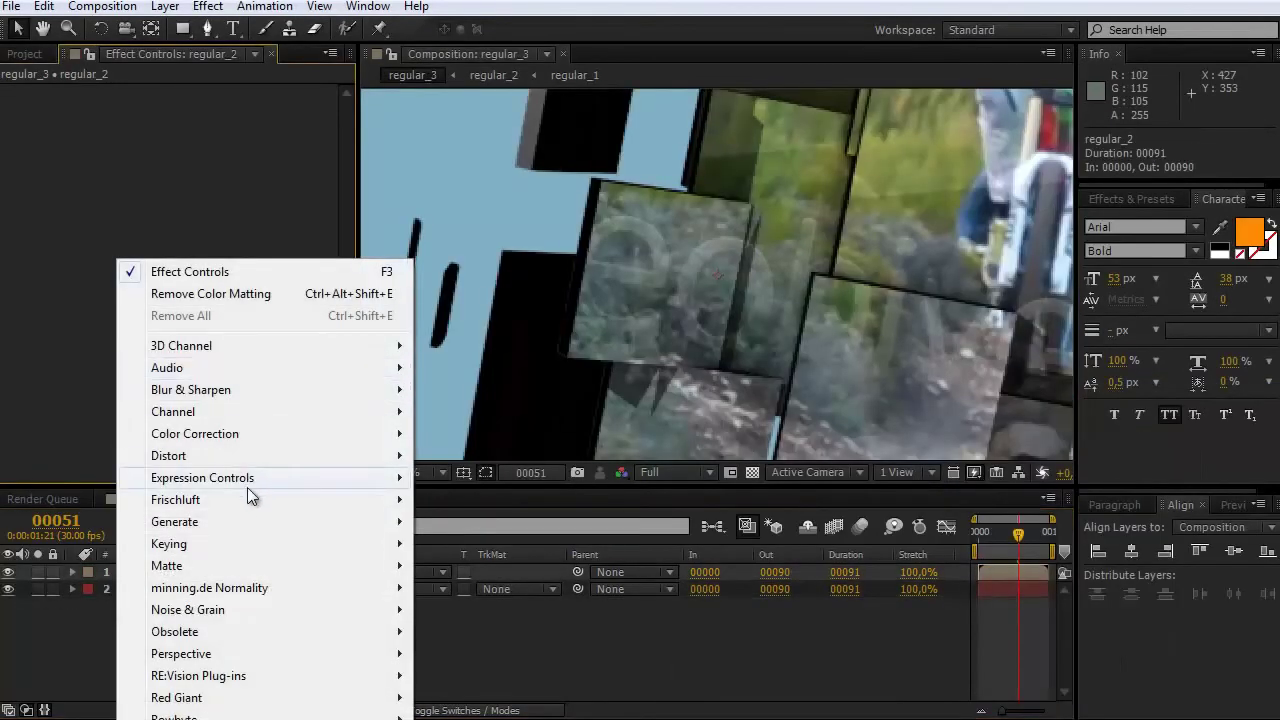
mouse_move(166, 566)
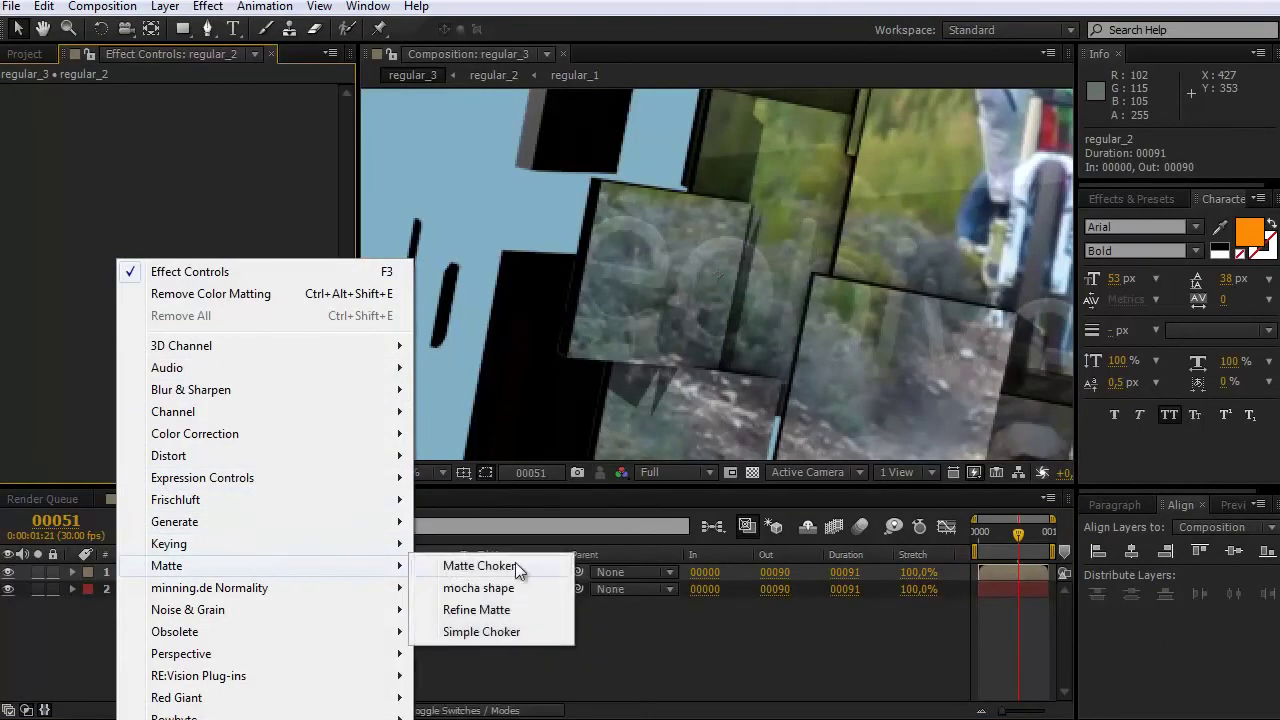
left_click(500, 631)
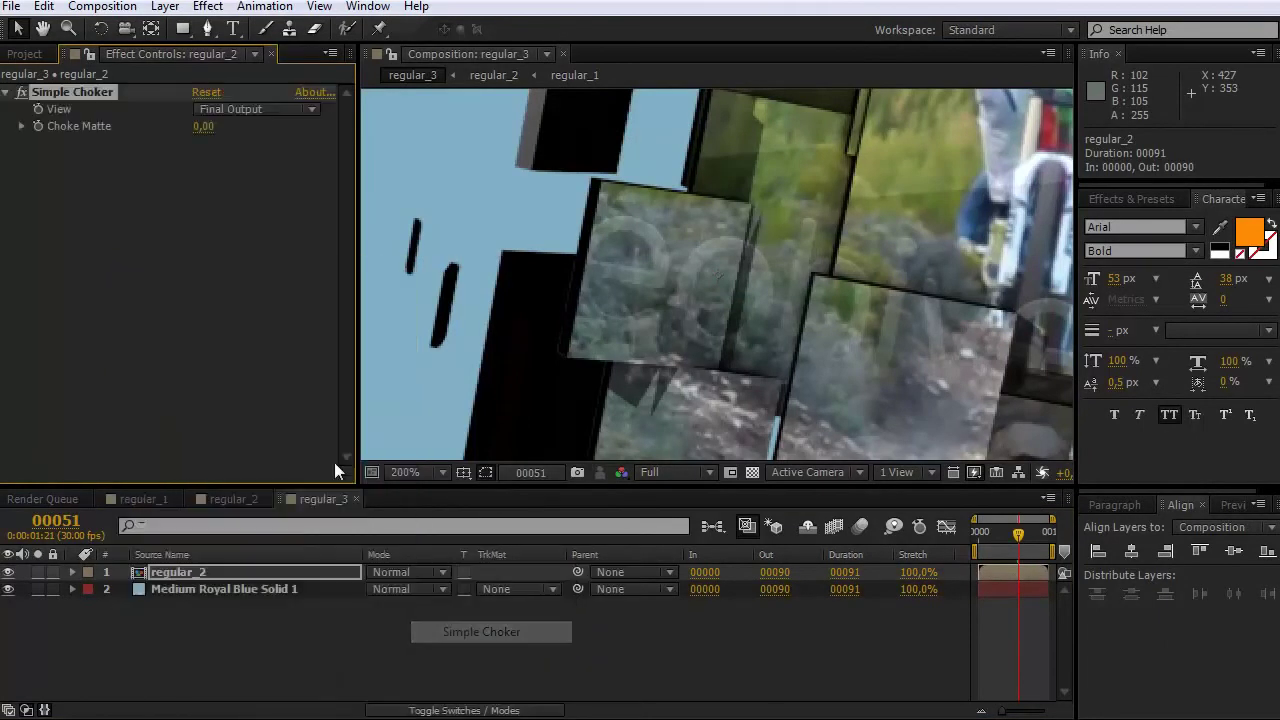
left_click(210, 126)
type(".5")
key("Return")
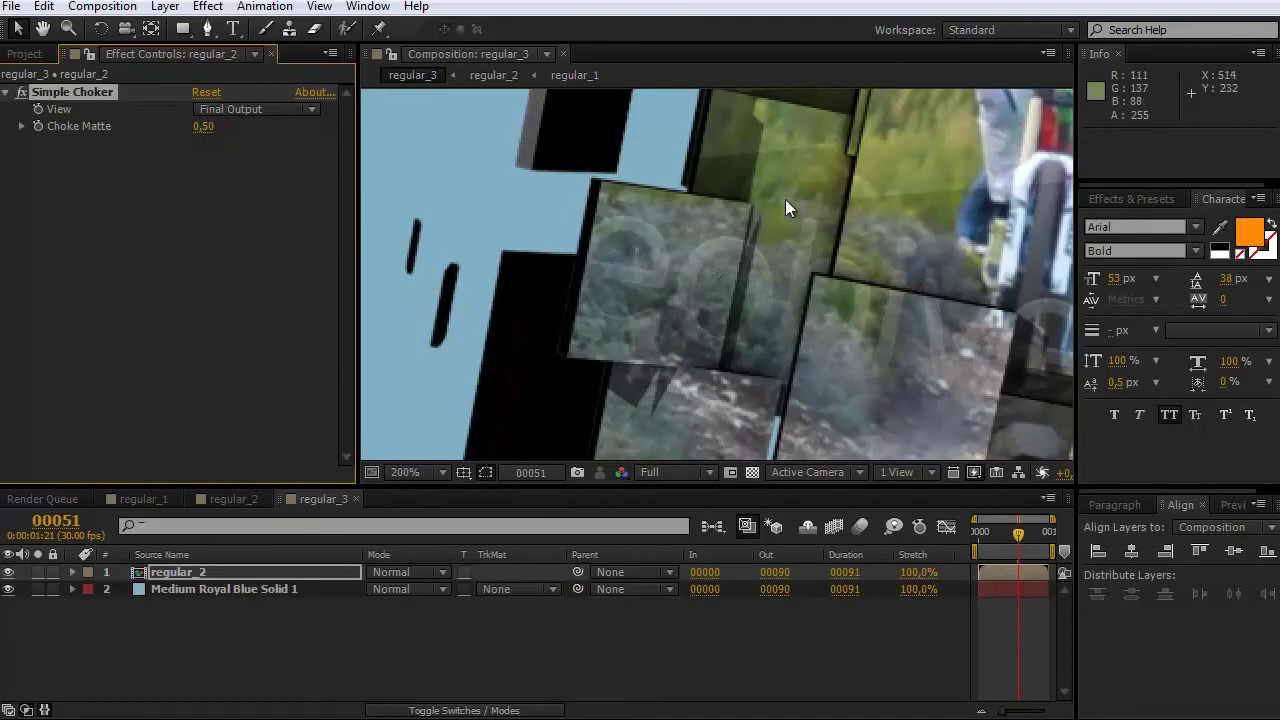
Step: Check frame 70 at 100%, then maximize the viewer and play the preview
scroll(785, 199, "down", 2)
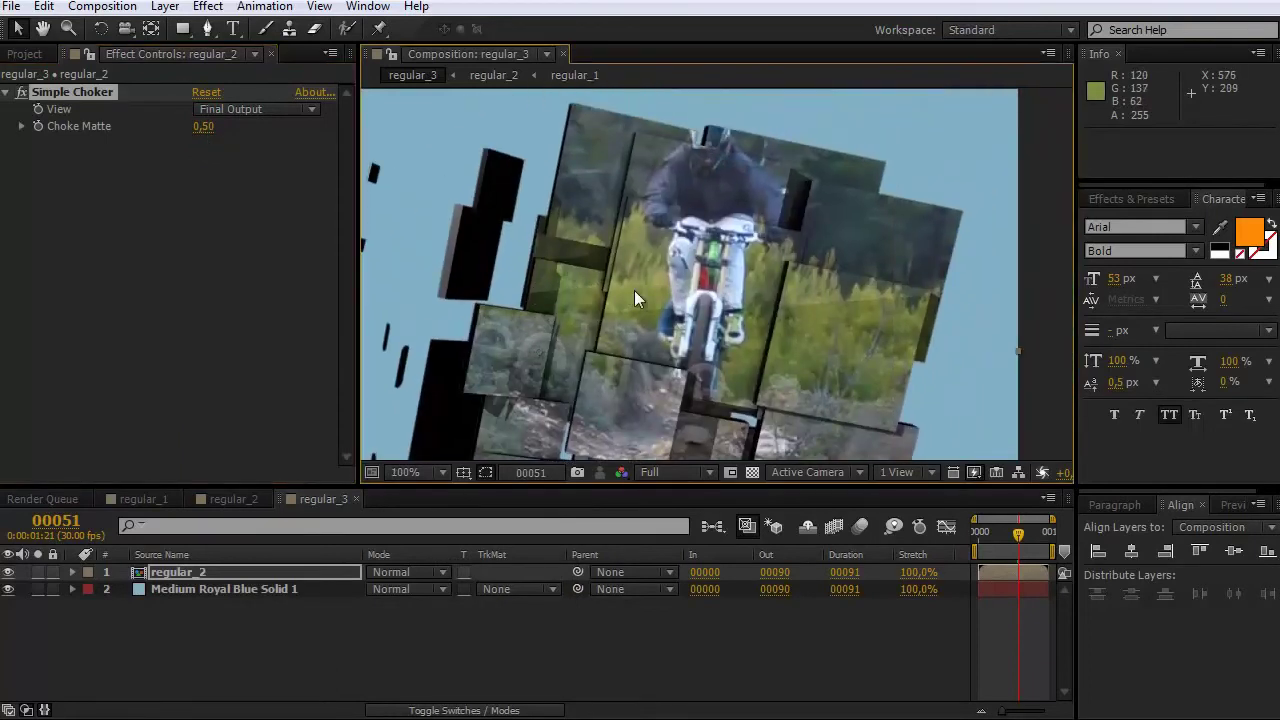
scroll(634, 290, "down", 2)
left_click_drag(977, 540, 1033, 542)
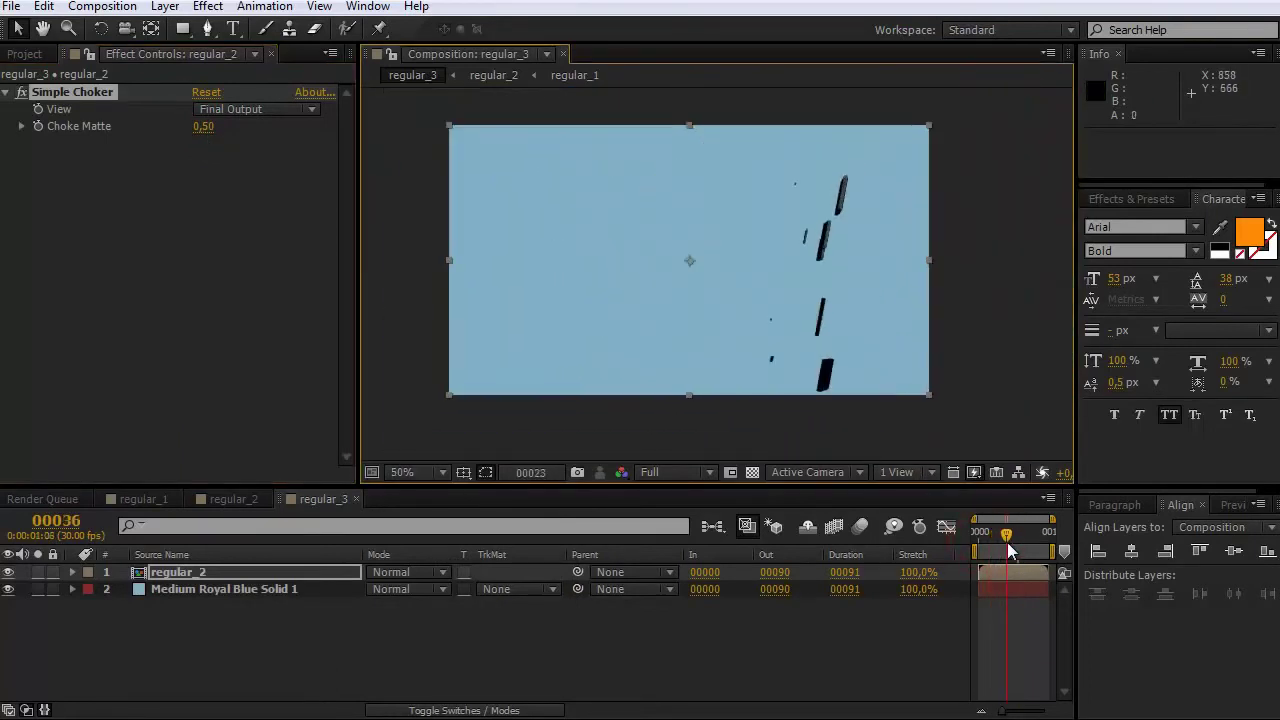
key("slash")
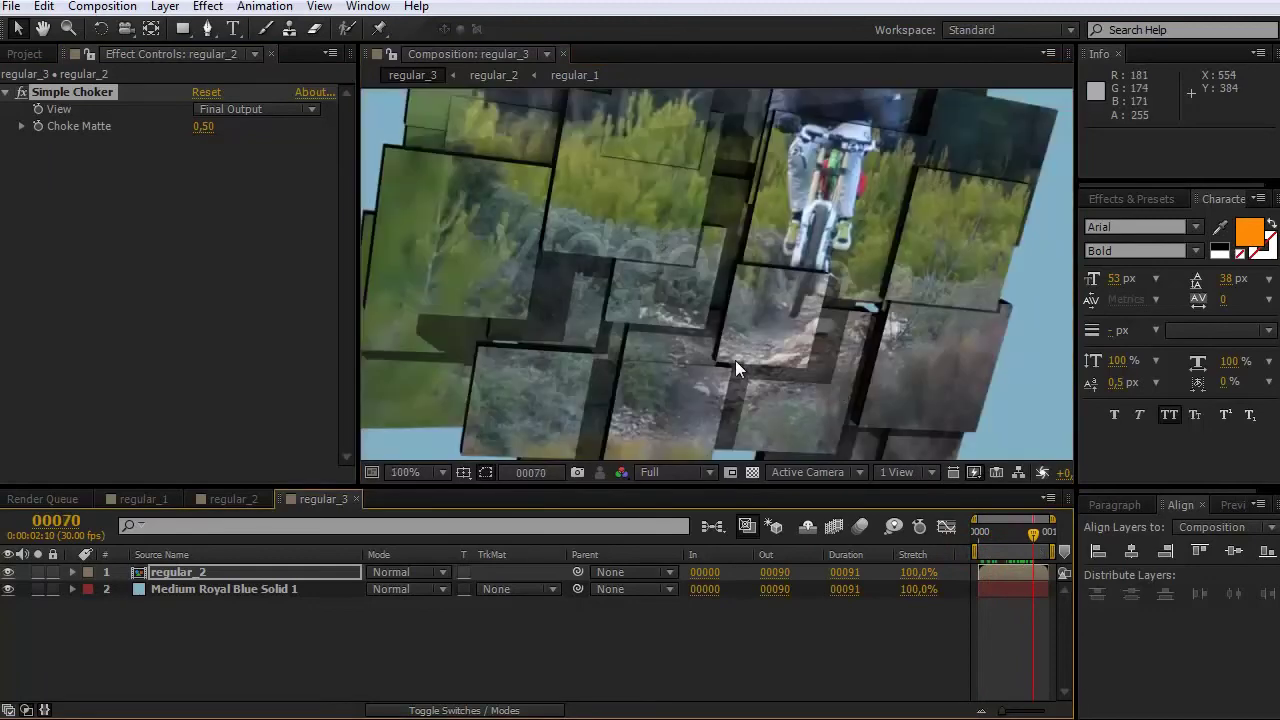
key("grave")
key("KP_0")
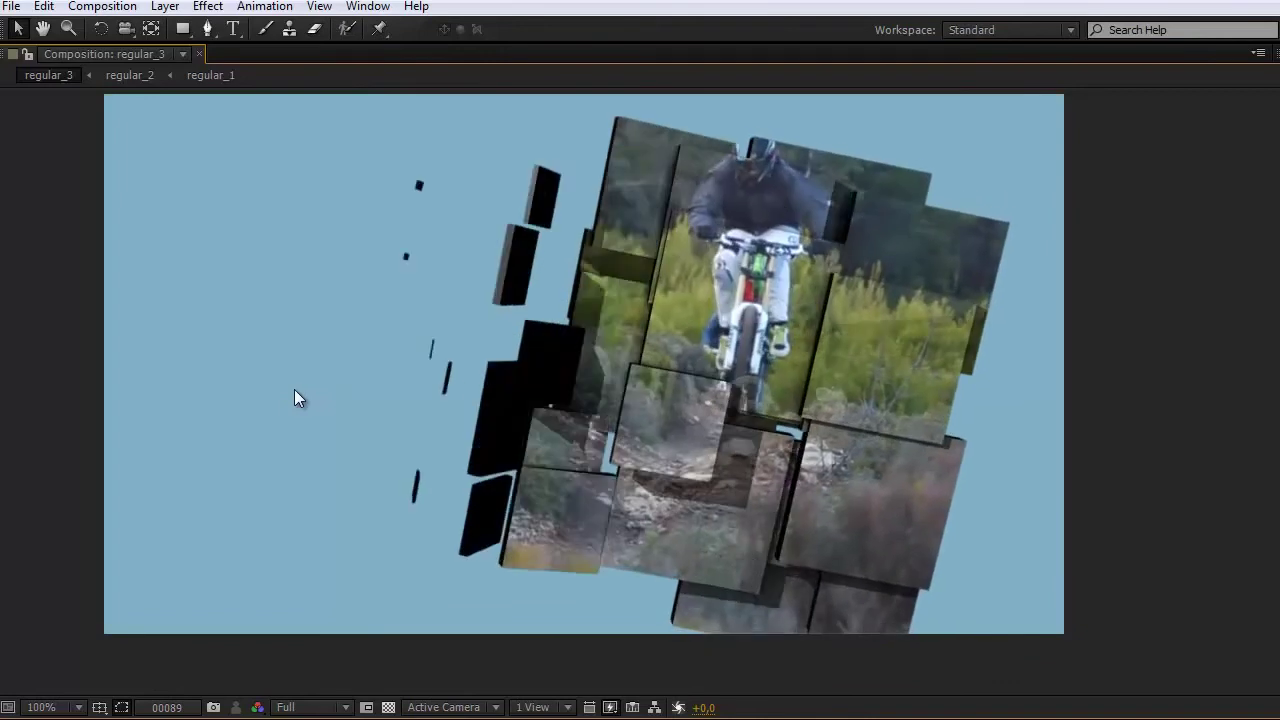
Step: Stop the preview, restore the panels, scrub to frame 28 and maximize the viewer again
key("space")
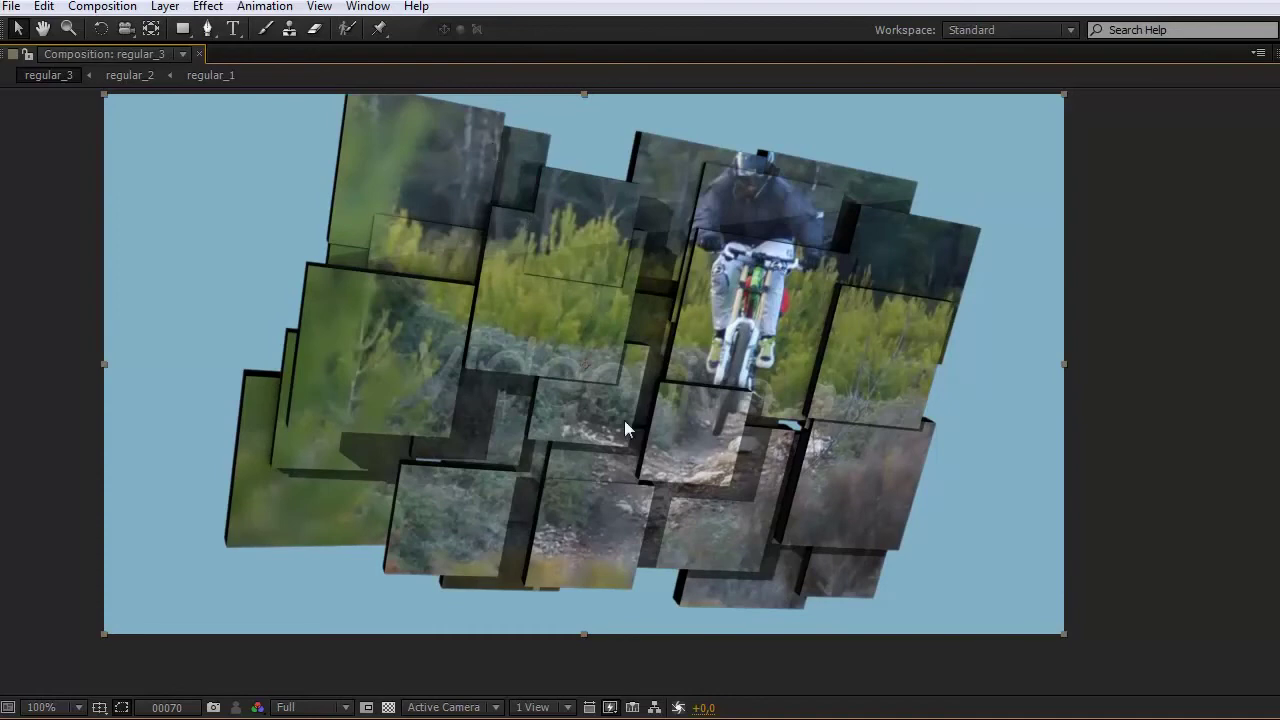
key("grave")
left_click_drag(983, 535, 1027, 533)
key("grave")
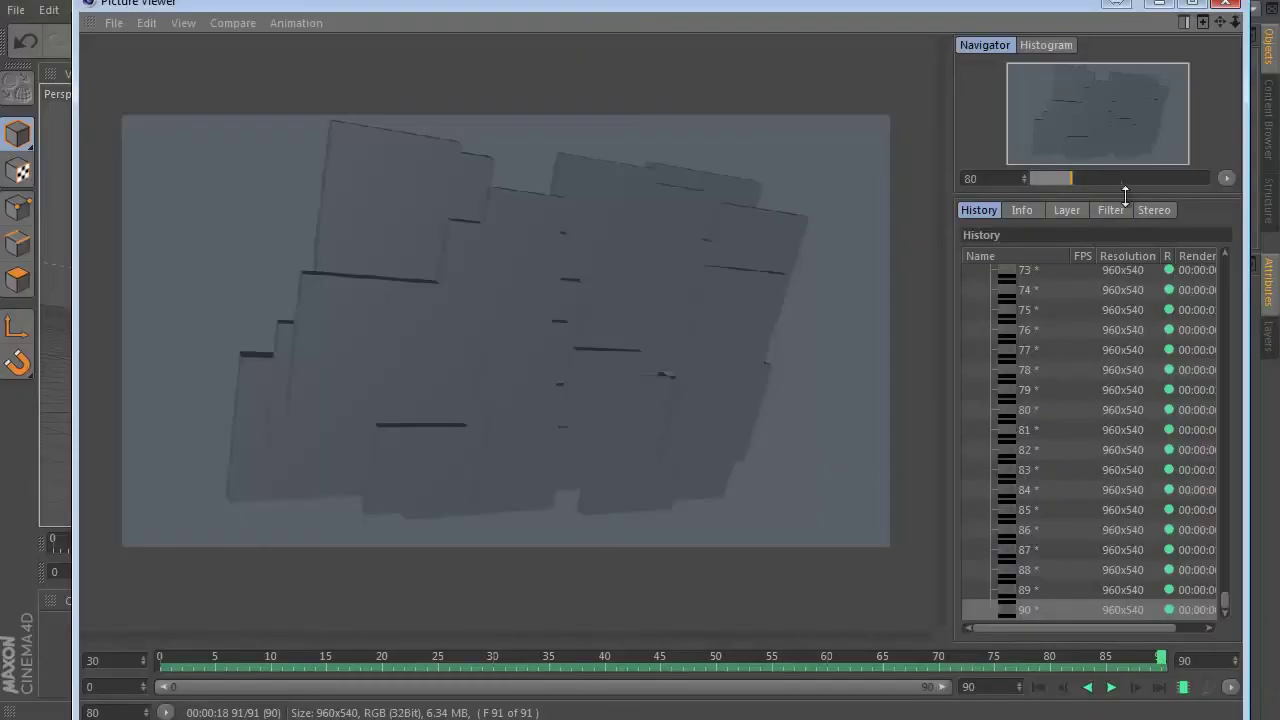
Step: Close the Picture Viewer and enable the Ambient Occlusion pass in Render Settings
left_click(1225, 3)
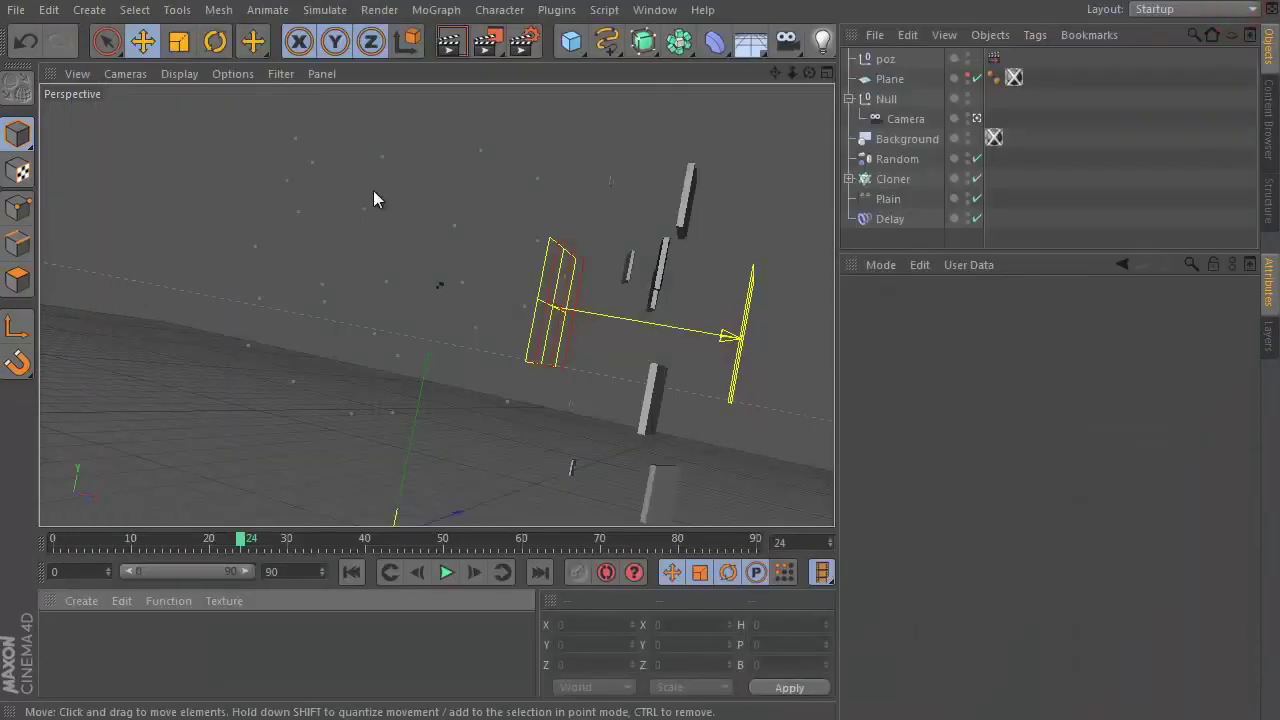
left_click(534, 52)
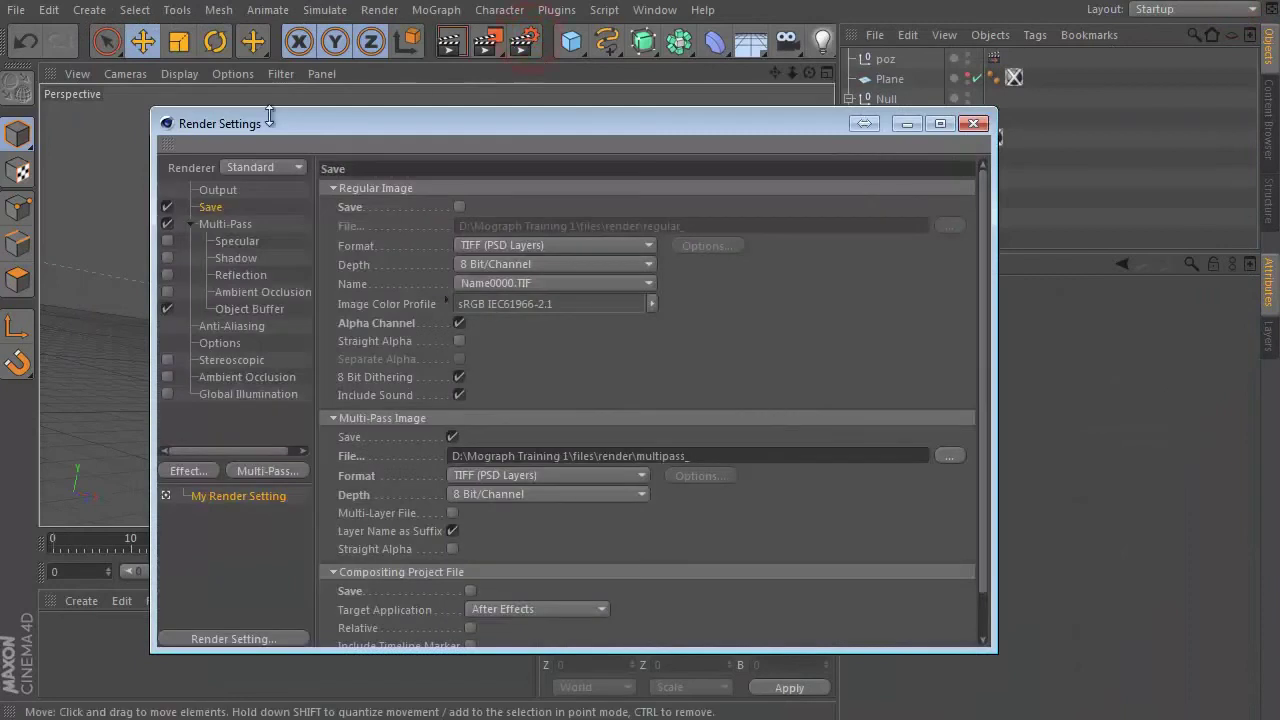
left_click(167, 292)
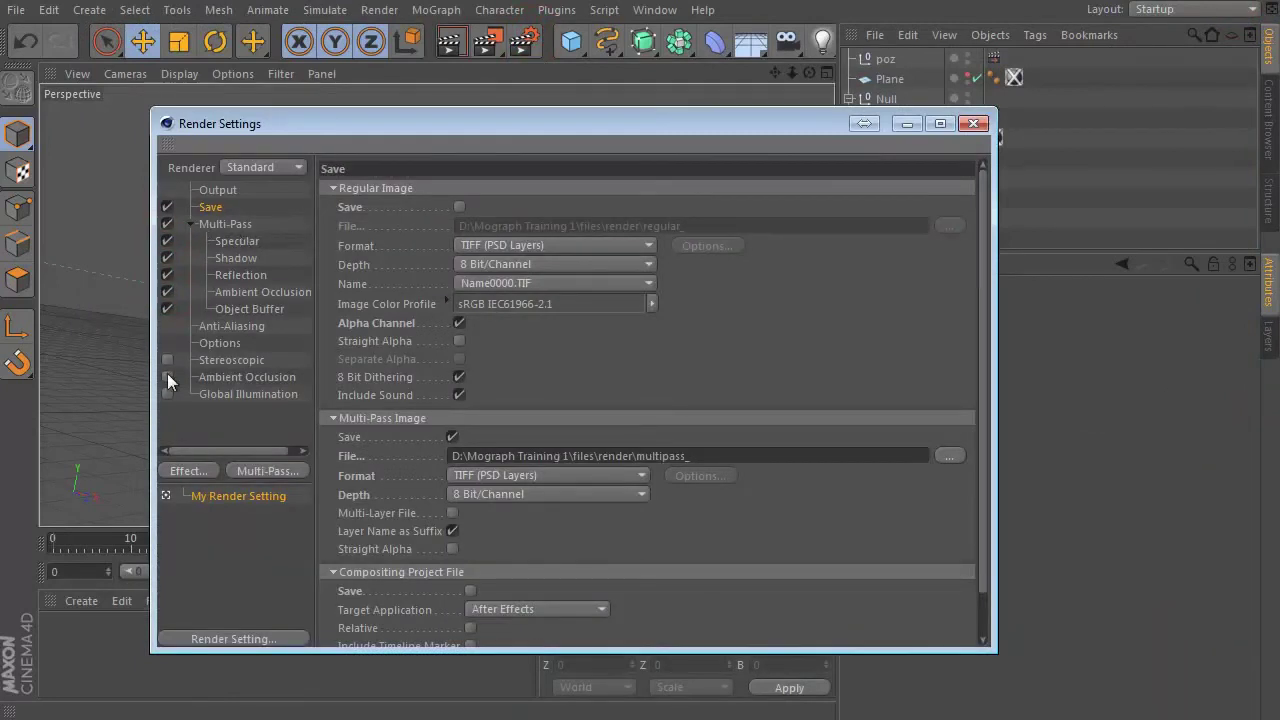
left_click(973, 123)
Step: Advance the animation and inspect the Plane's compositing object buffer under the Cloner
left_click(391, 318)
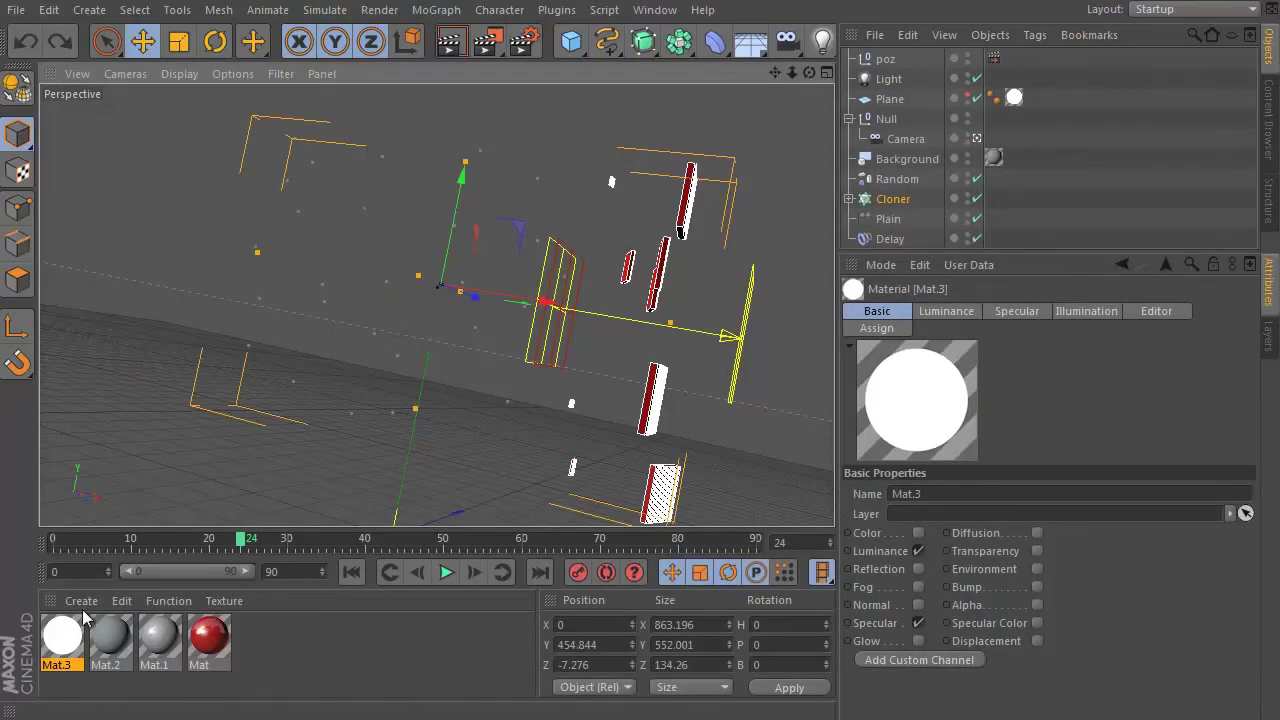
mouse_move(241, 541)
left_mouse_down()
mouse_move(516, 558)
mouse_move(606, 548)
left_mouse_up()
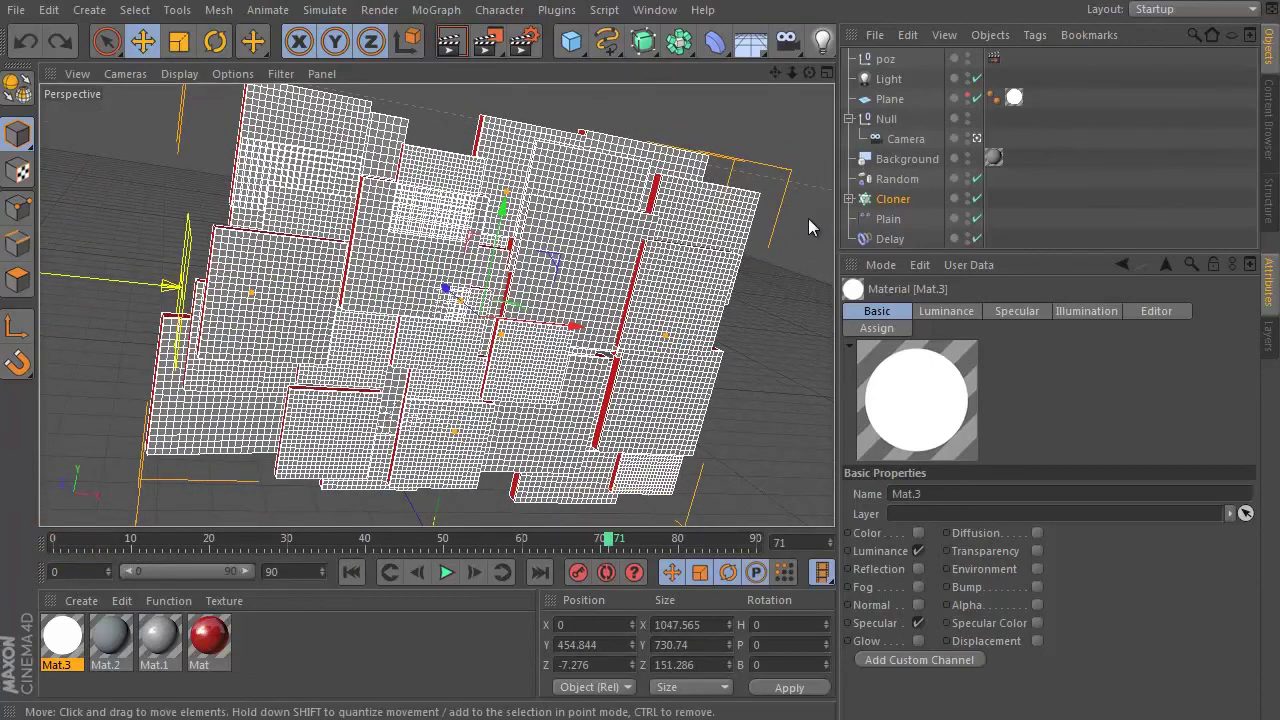
left_click(849, 199)
left_click(1033, 237)
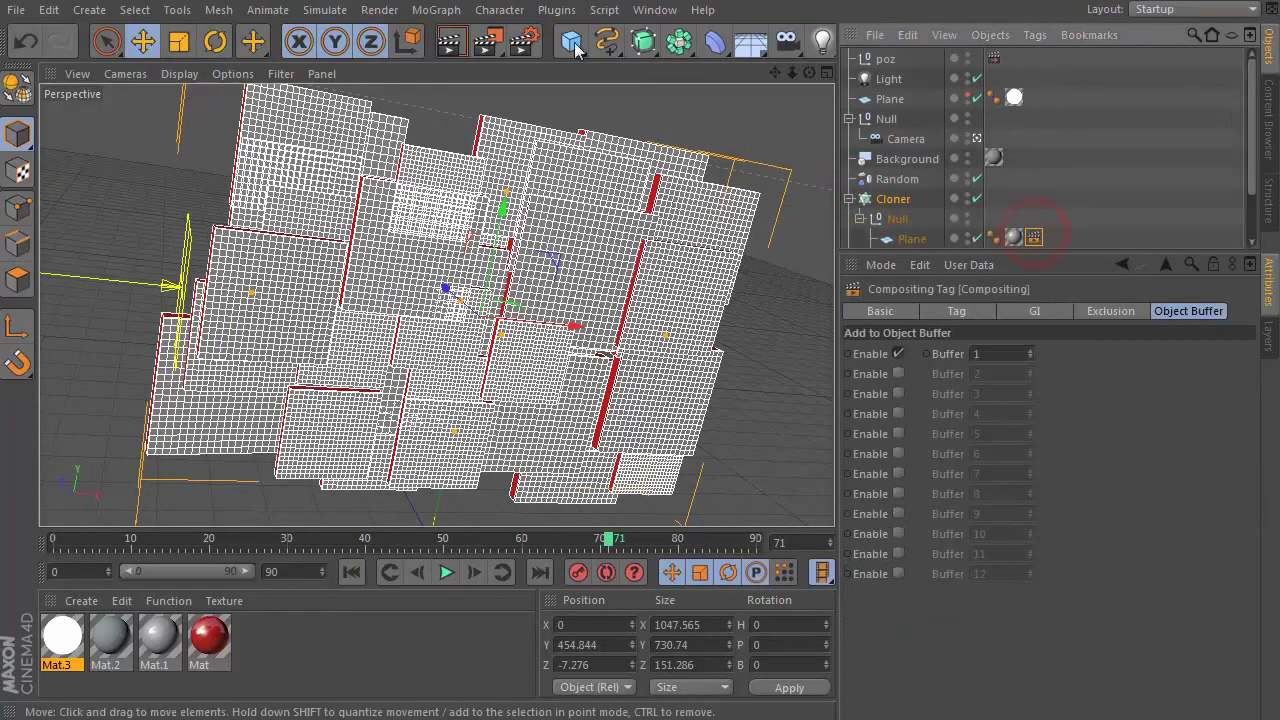
Step: Reopen Render Settings, check Ambient Occlusion and the Object Buffer pass, and view the Save page
left_click(522, 40)
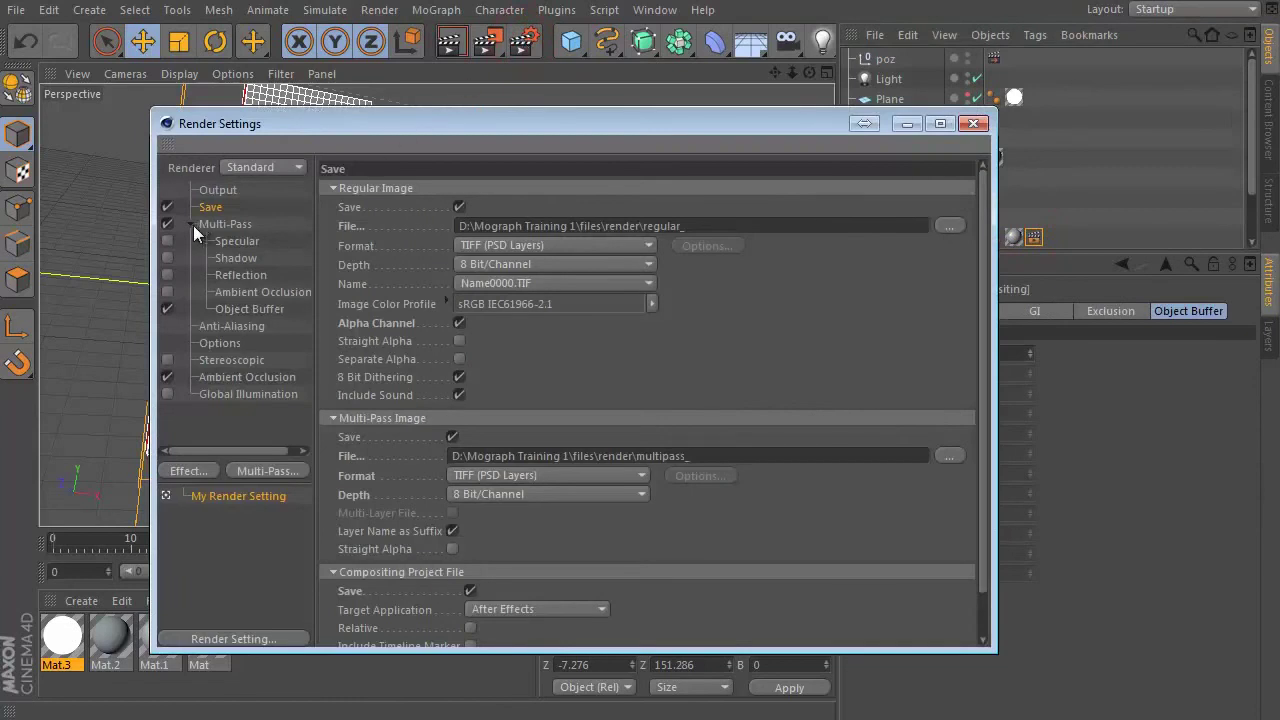
left_click(167, 292)
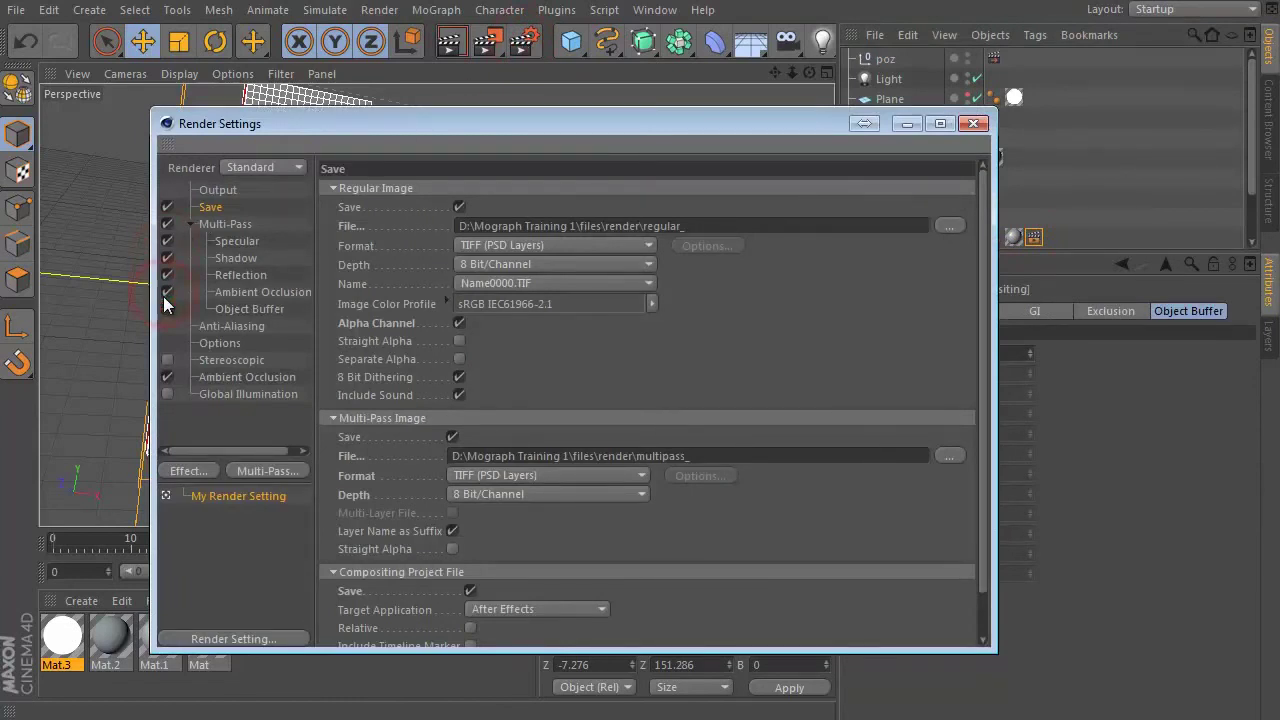
left_click(260, 308)
left_click(190, 224)
left_click(208, 207)
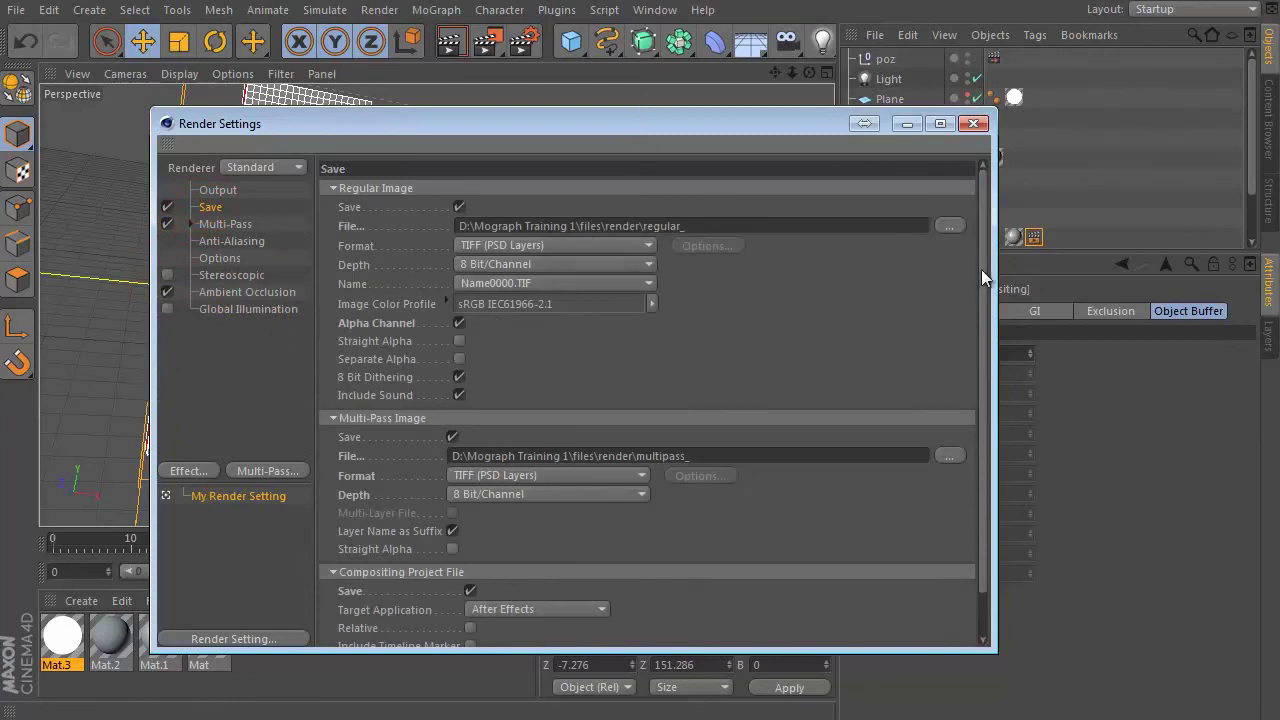
scroll(484, 607, "down", 2)
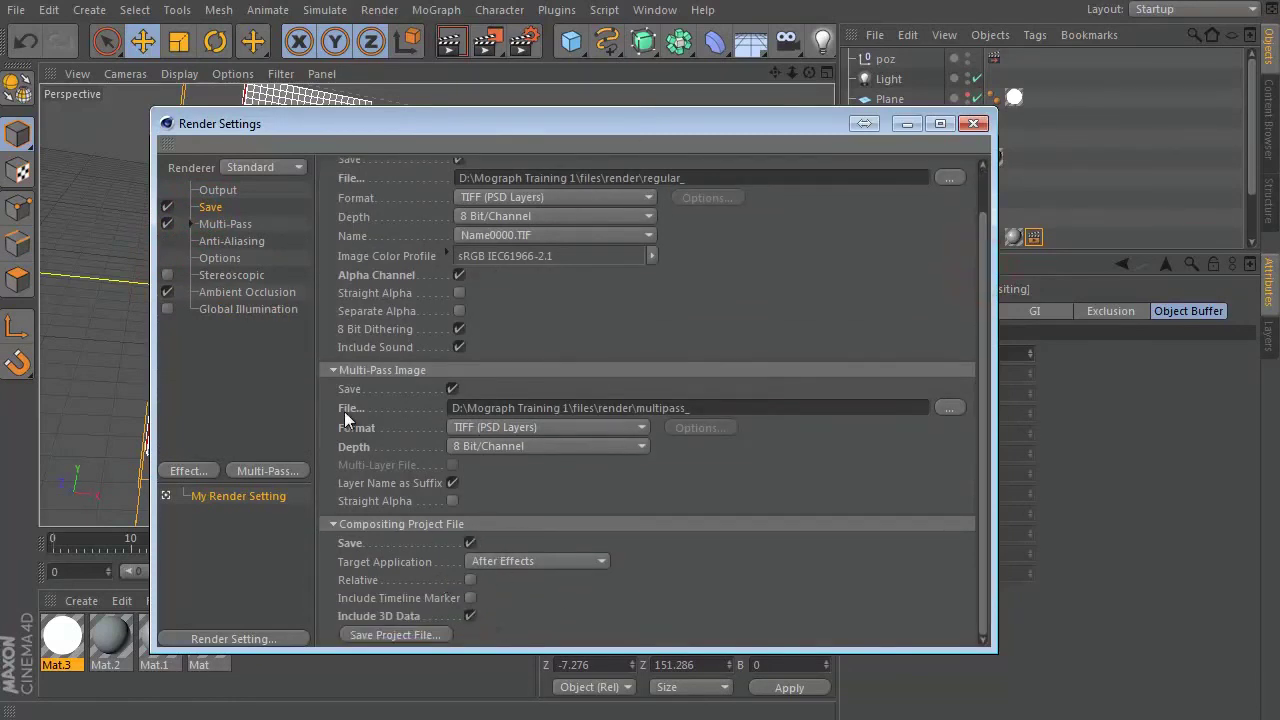